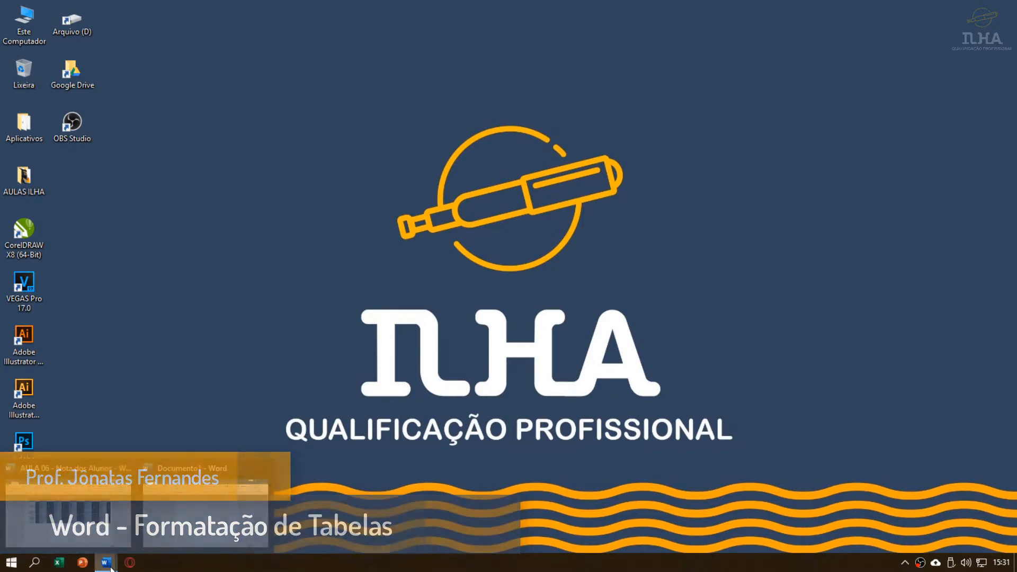
Step: View the grades table in the "AULA 06 - Nota dos Alunos" document and bring up a blank document
mouse_move(111, 568)
left_click(263, 470)
left_click(134, 495)
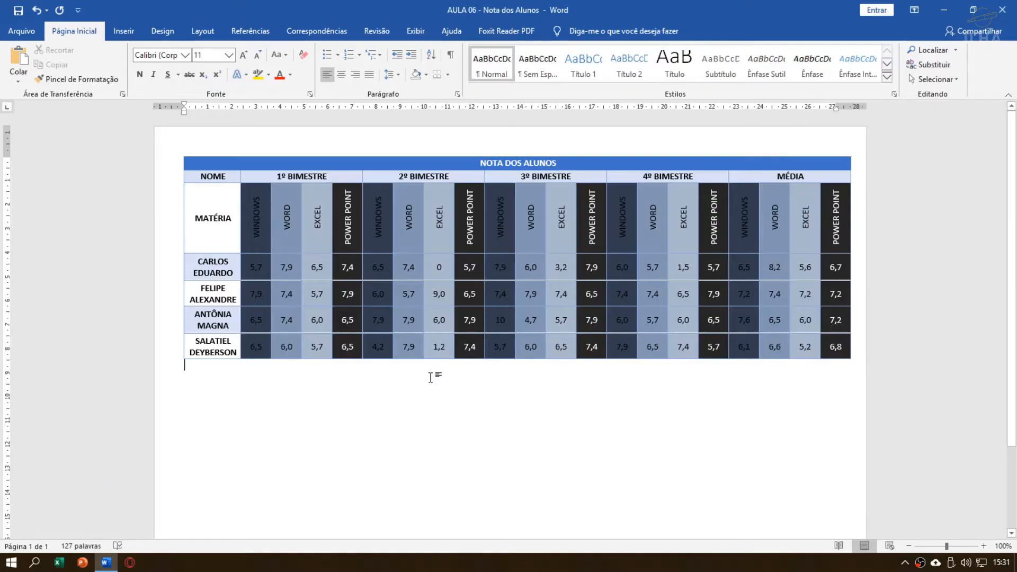
left_click(546, 434)
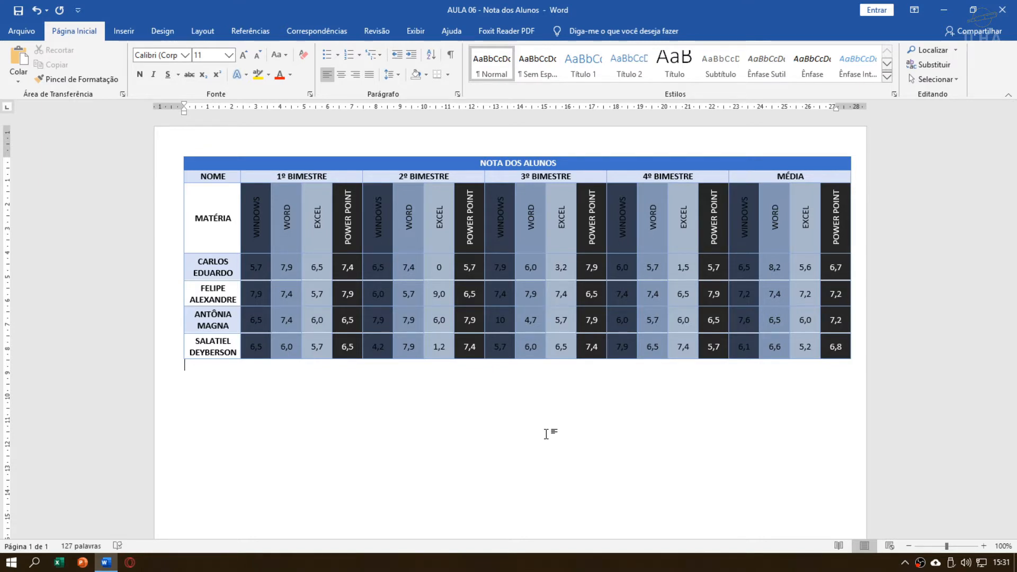
key("ctrl+n")
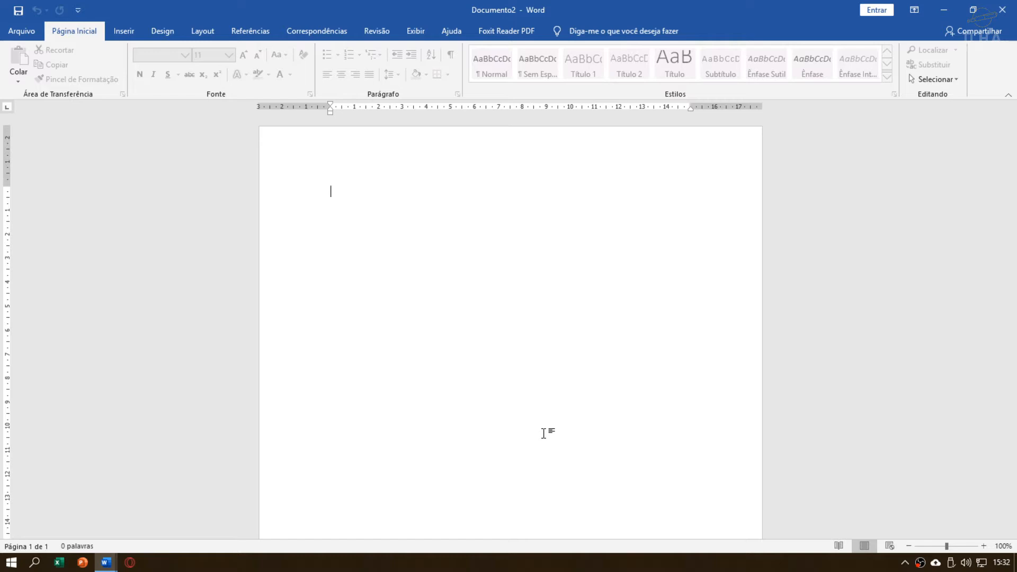
Step: Create a one-row, three-column table from a line of four plus signs separated by tabs
type("+")
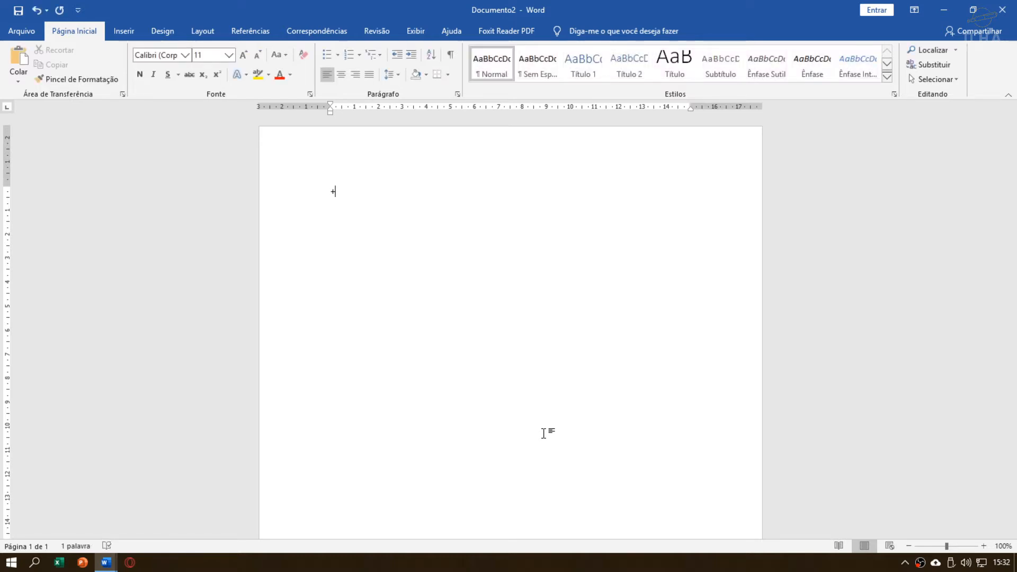
key("Tab")
type("+")
key("Tab")
type("+")
key("Tab")
type("+")
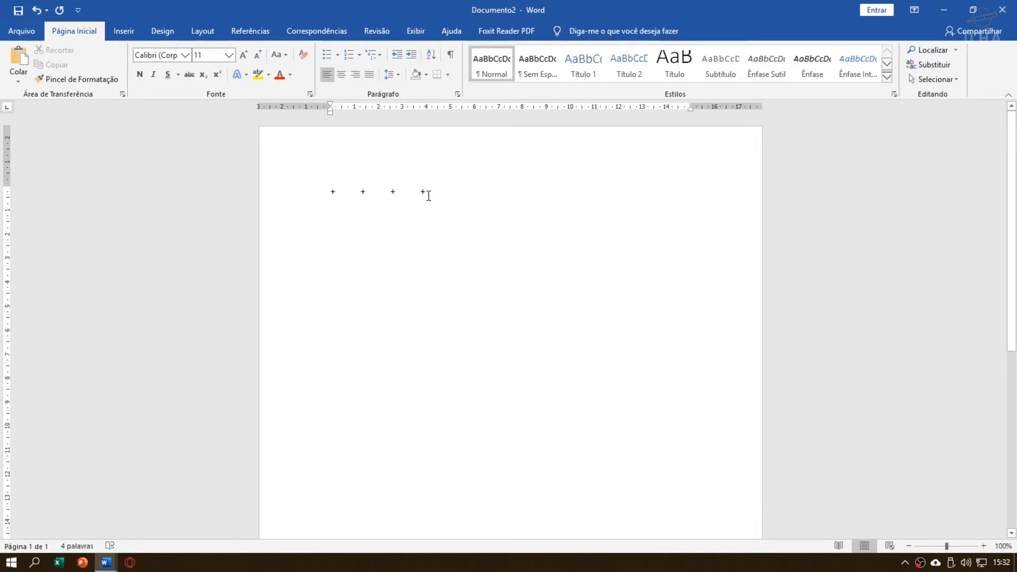
key("Return")
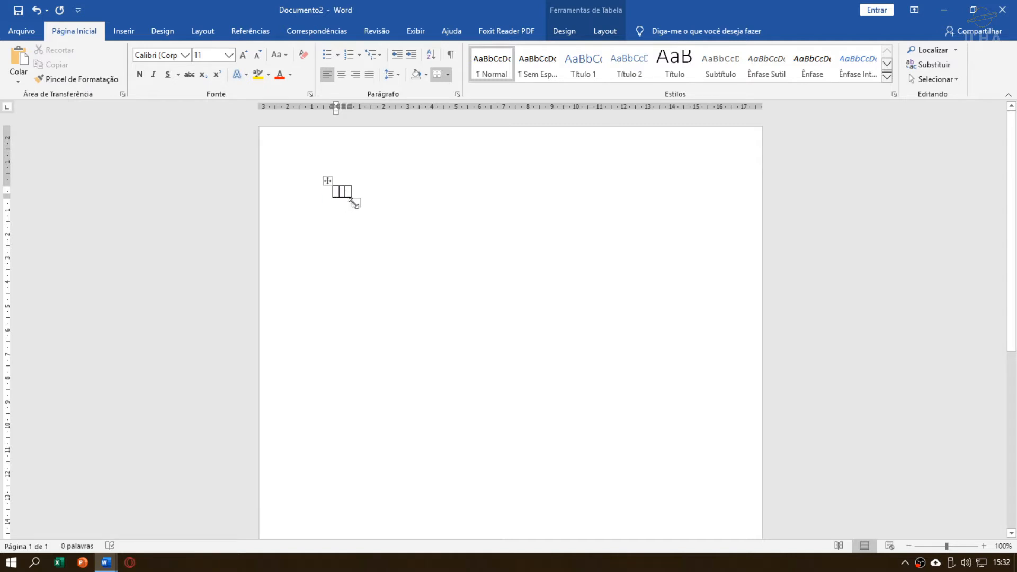
Step: Enlarge the three-column table to about 10 cm wide and 3 cm tall, and delete the whole table
left_click_drag(355, 203, 579, 256)
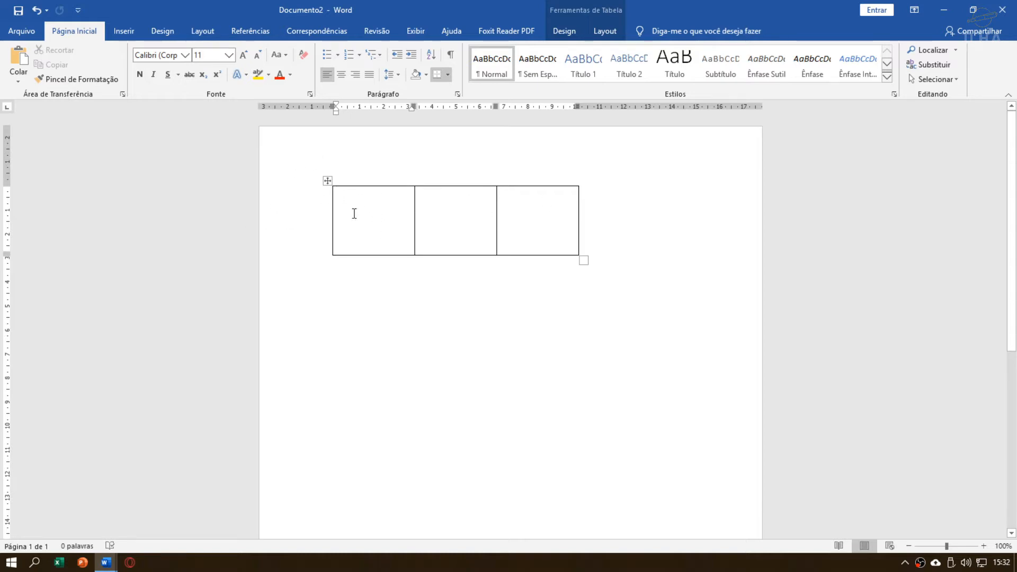
left_click(327, 181)
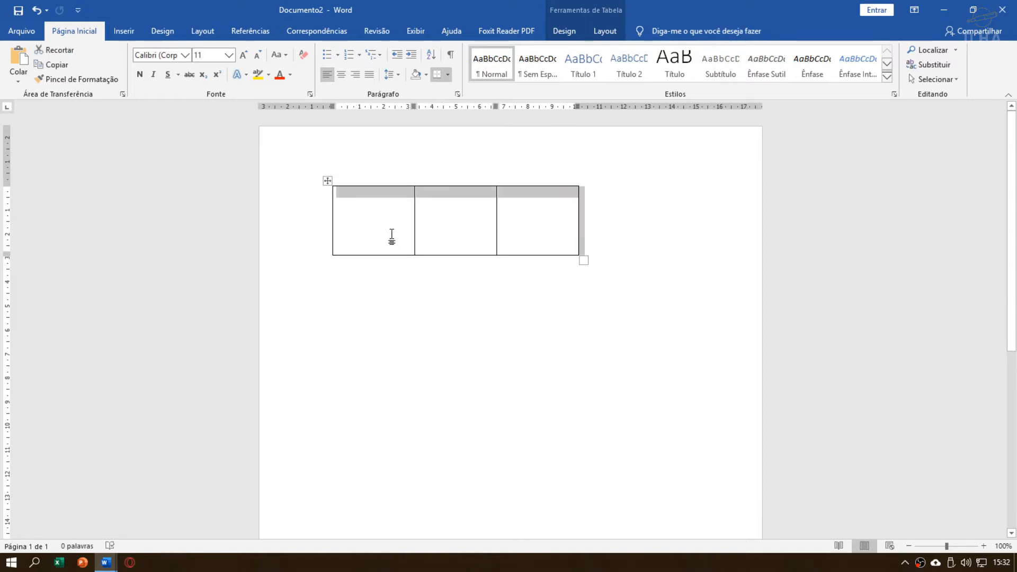
key("BackSpace")
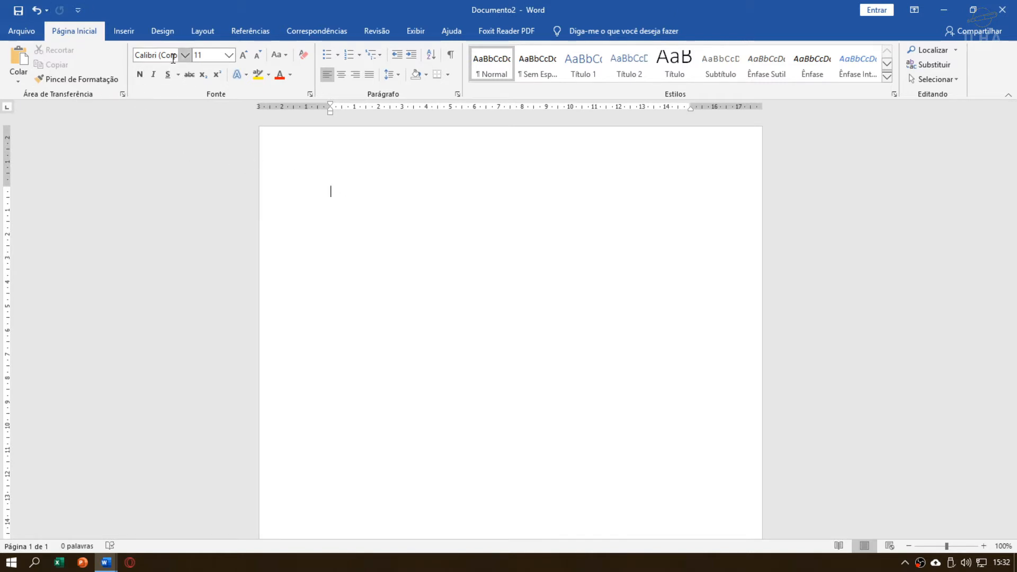
Step: Browse the quick tables gallery and insert the Calendário 2 table into the blank page
left_click(124, 32)
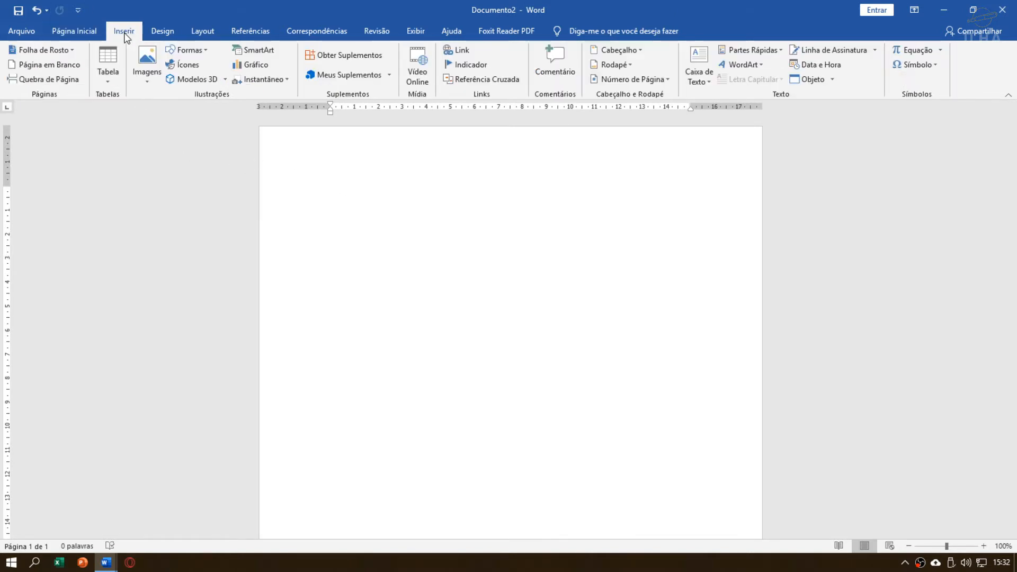
left_click(111, 60)
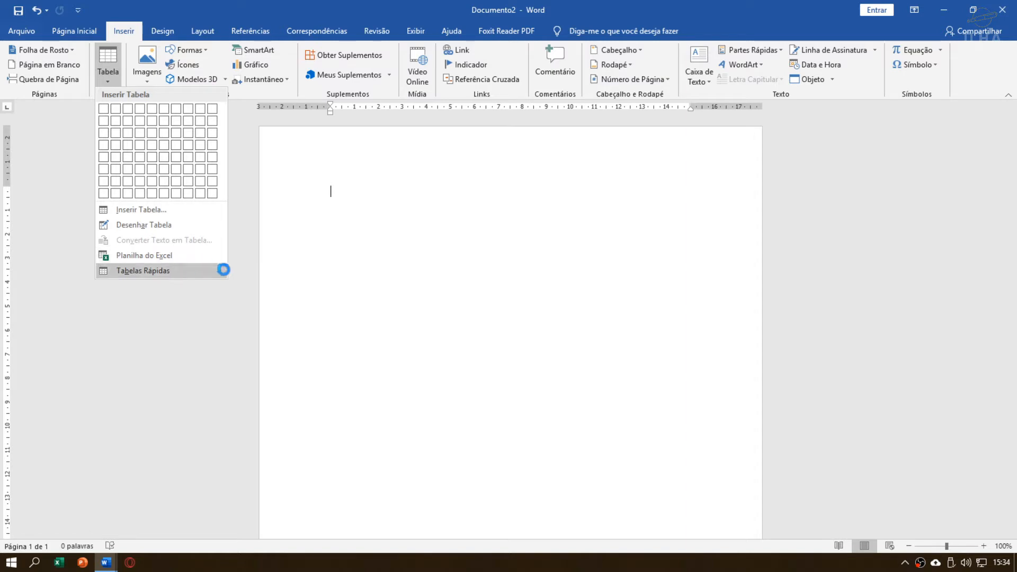
mouse_move(222, 273)
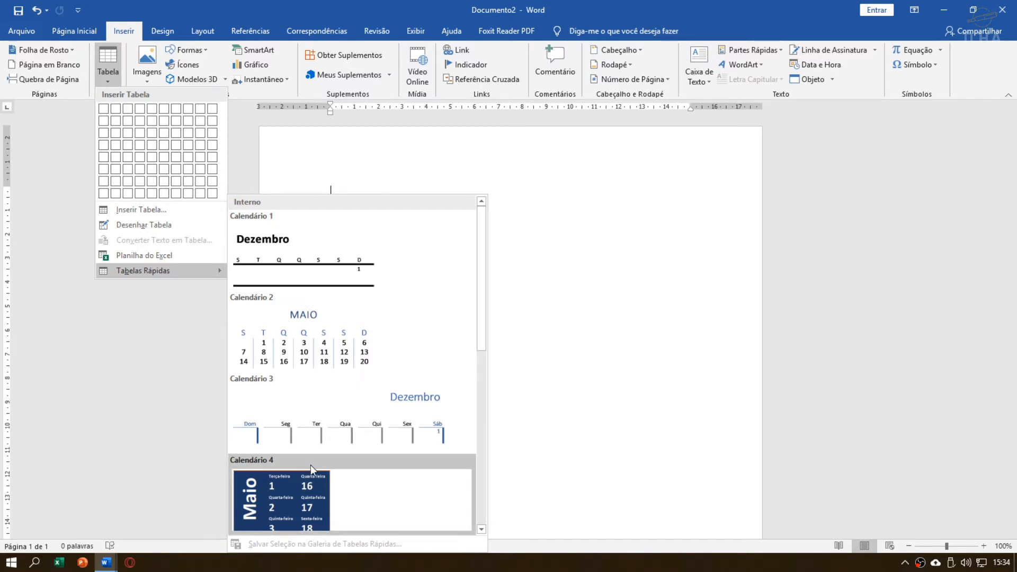
scroll(336, 461, "down", 3)
scroll(337, 461, "down", 3)
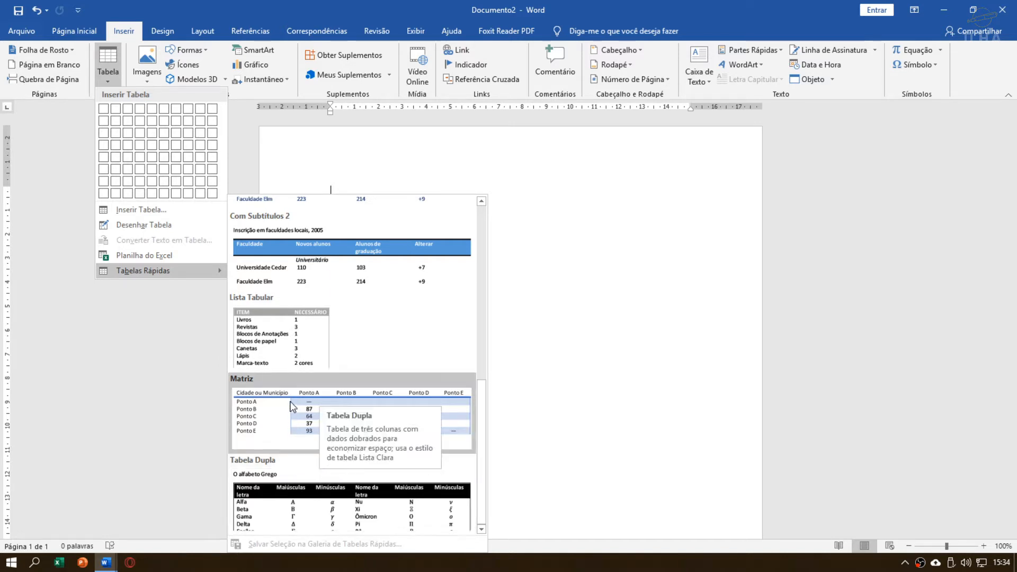
scroll(291, 398, "up", 10)
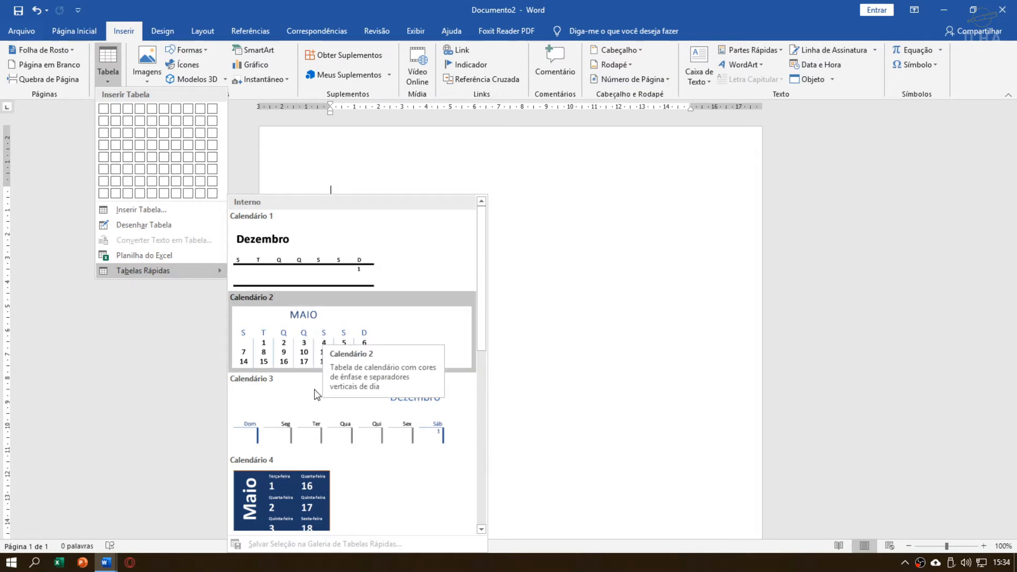
scroll(336, 434, "down", 3)
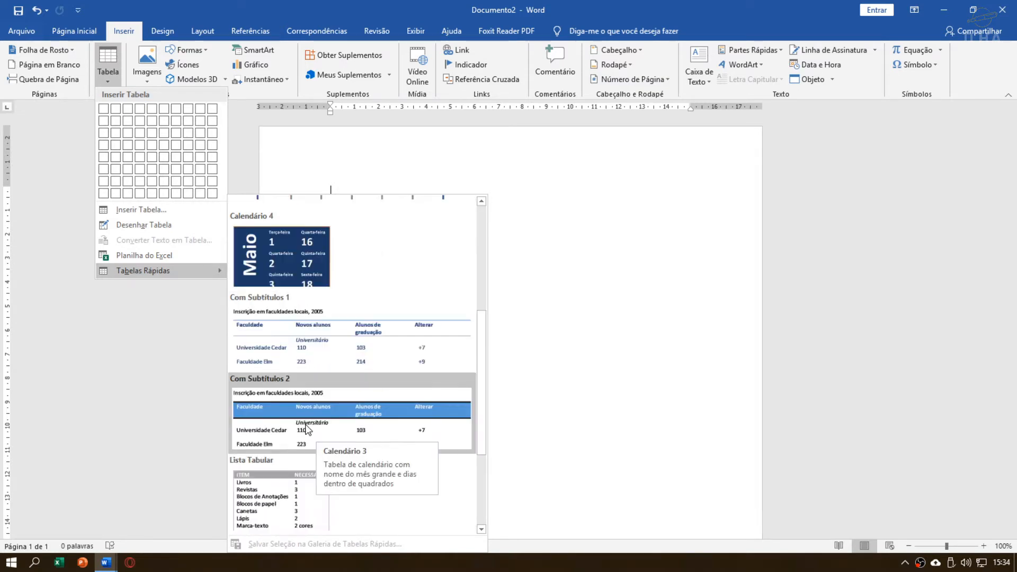
scroll(278, 296, "up", 3)
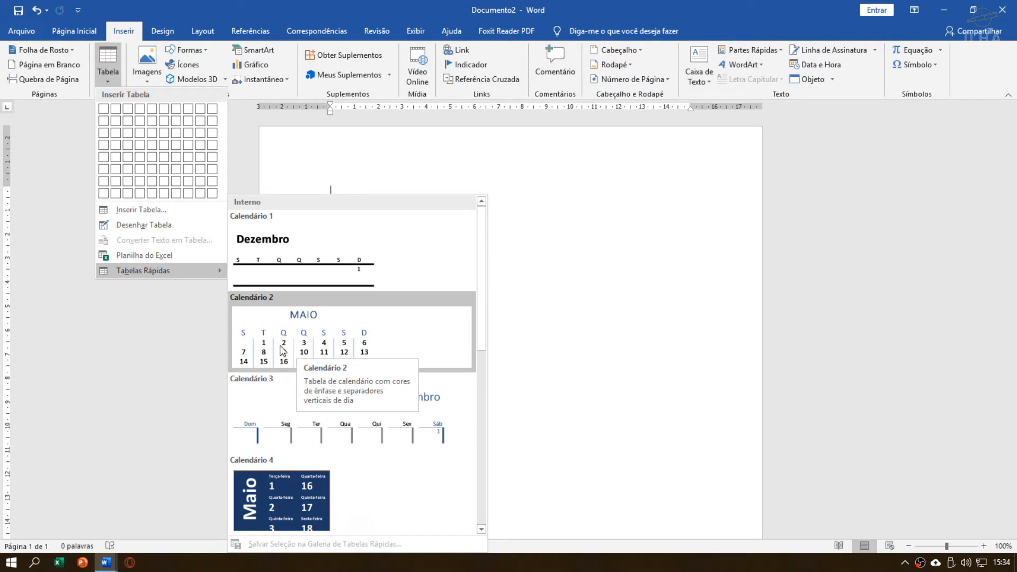
left_click(329, 341)
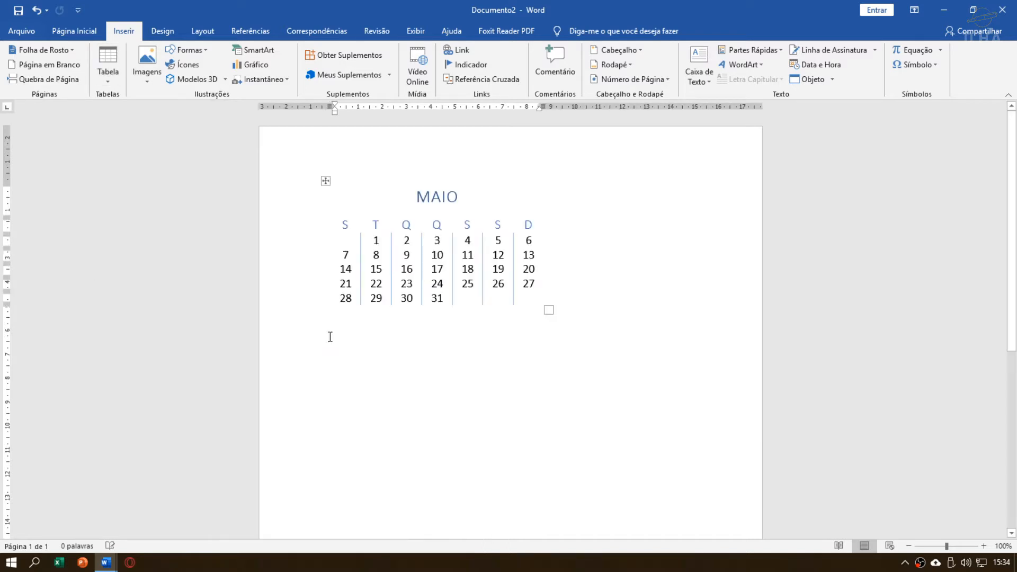
Step: Inspect the calendar's MAIO title and its day cells as editable text
left_click(366, 245)
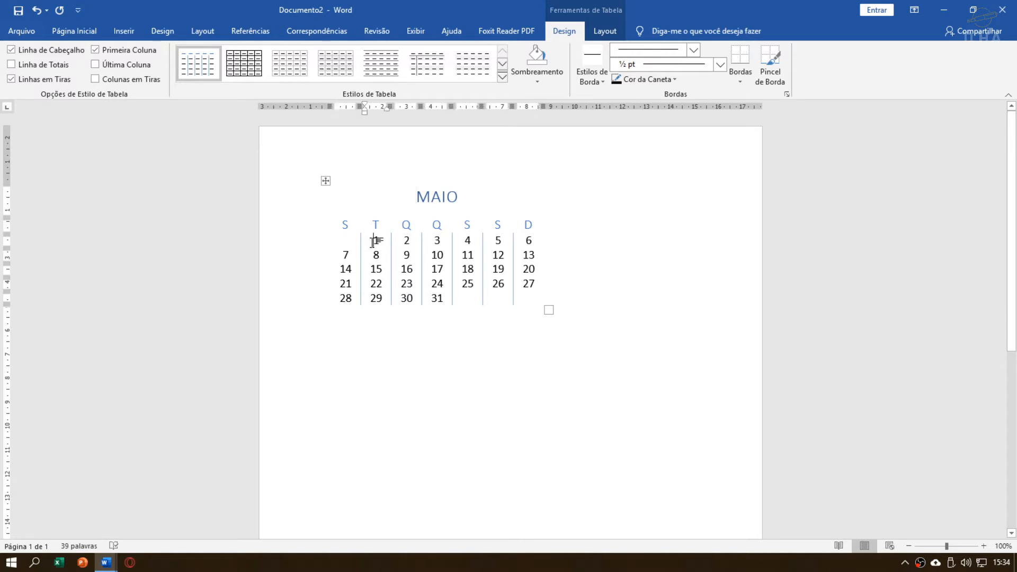
left_click(348, 252)
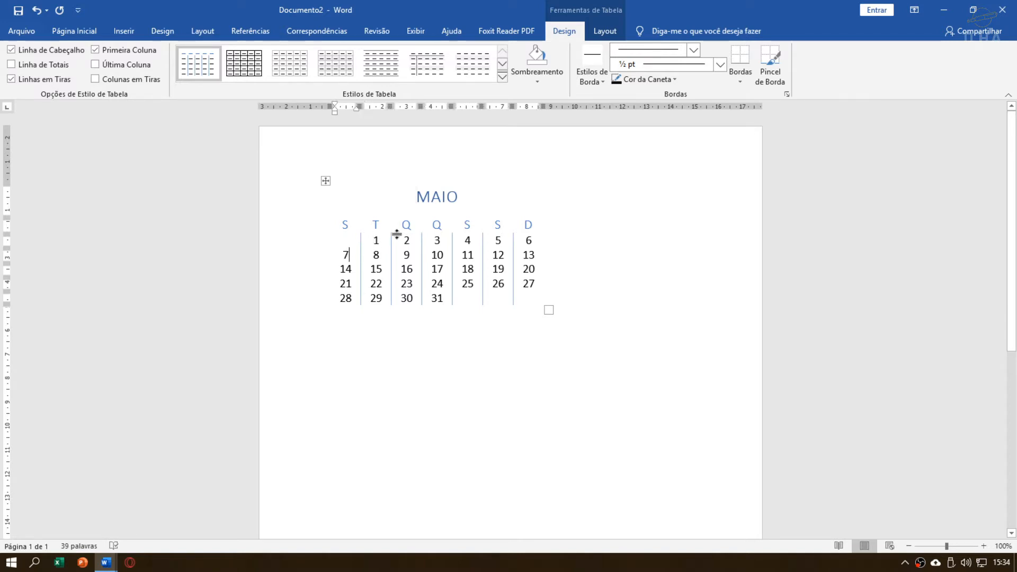
left_click(378, 240)
double_click(417, 197)
left_click(376, 240)
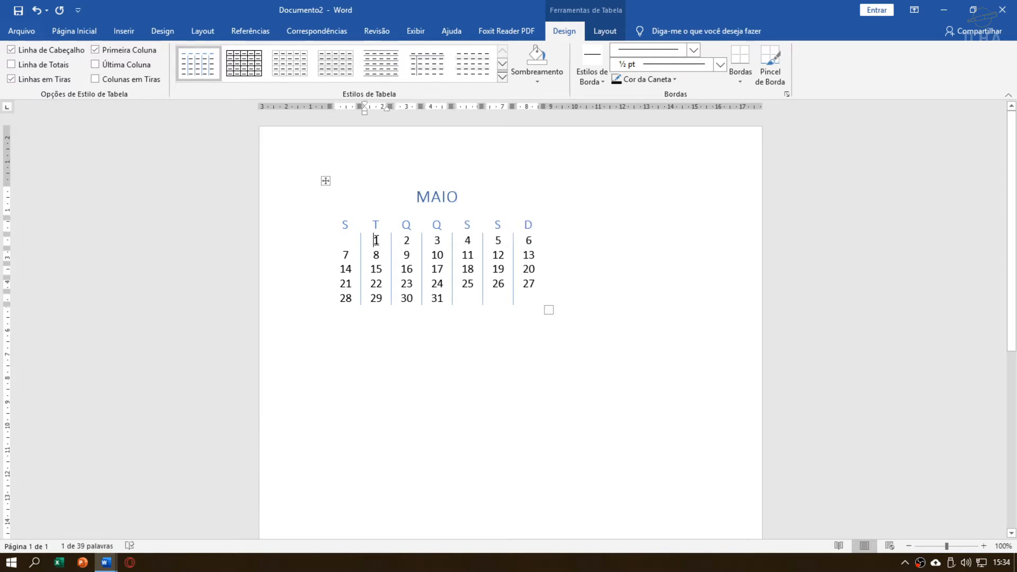
double_click(376, 240)
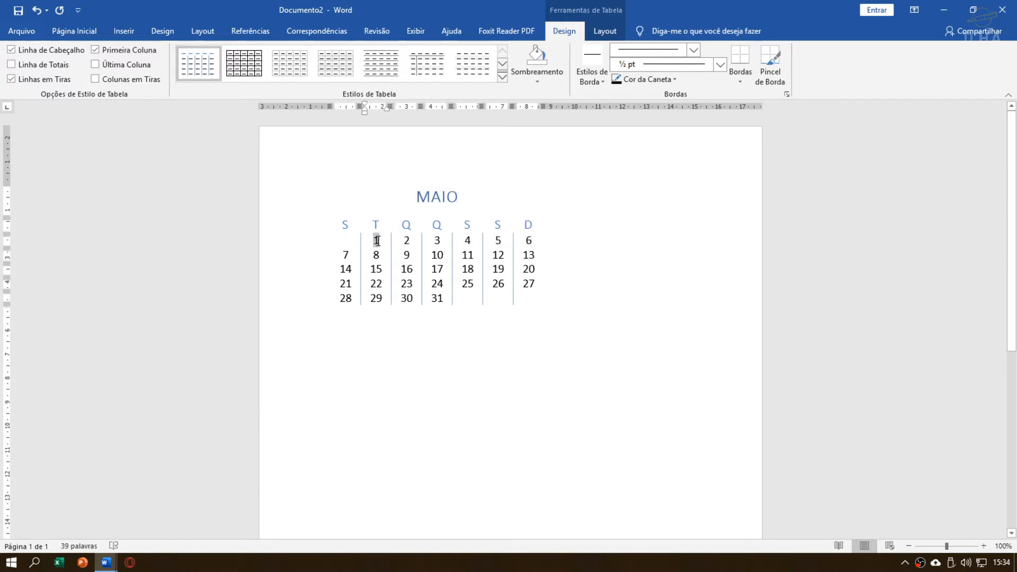
left_click(404, 241)
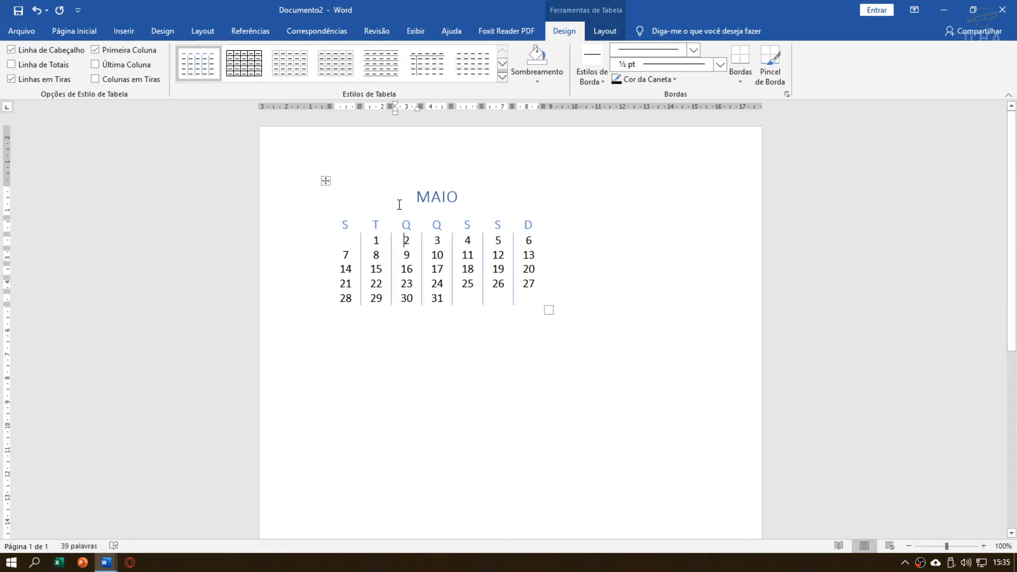
Step: Delete the whole MAIO calendar table and undo the deletion
left_click(327, 181)
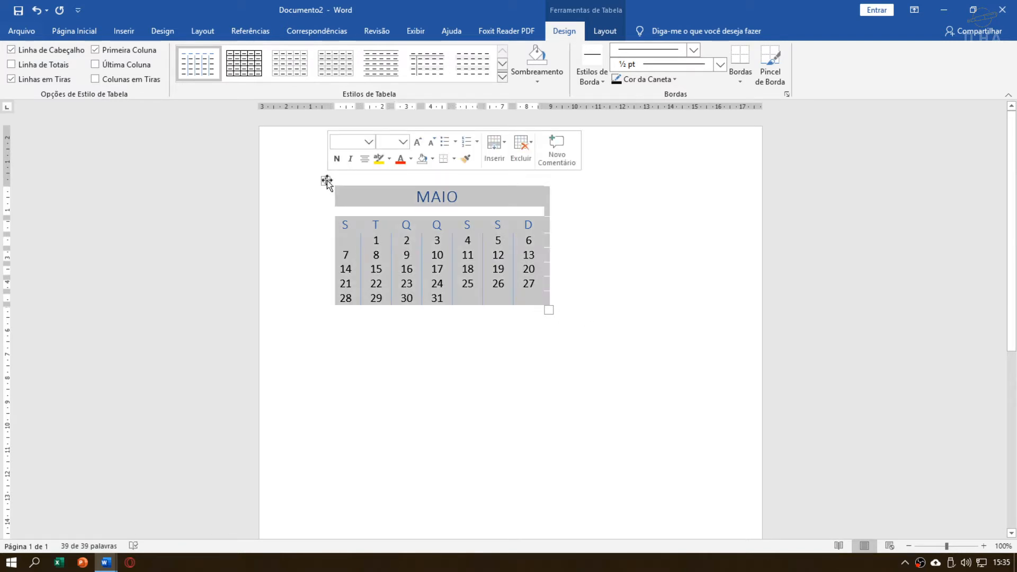
key("BackSpace")
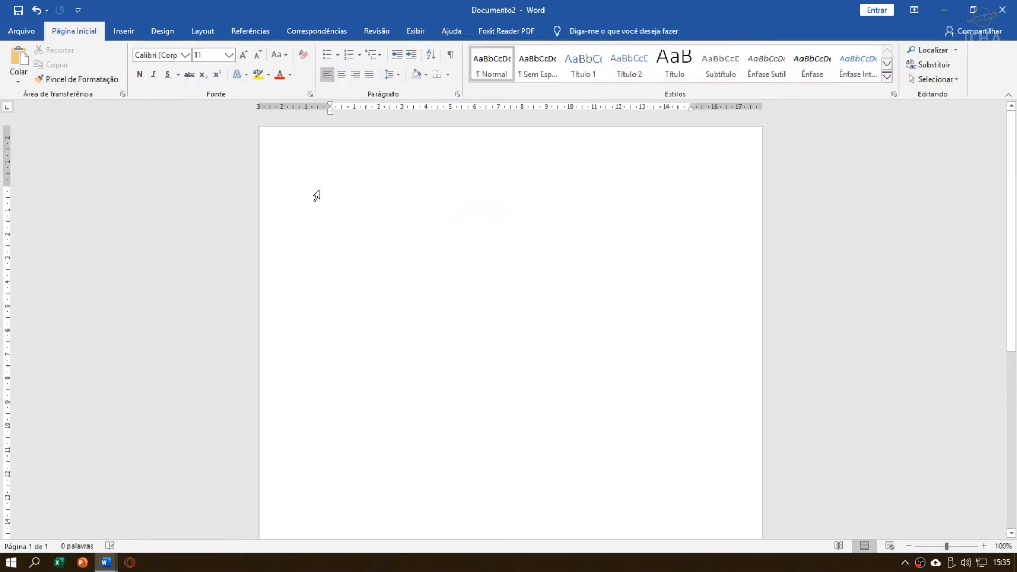
key("ctrl+z")
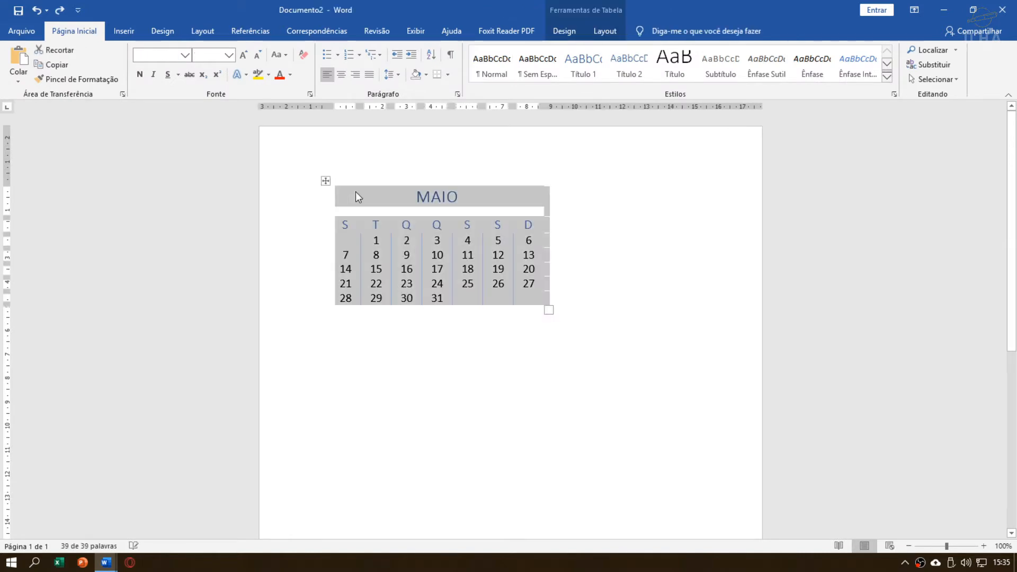
Step: Select the entire MAIO calendar and remove it from the page
left_click(367, 198)
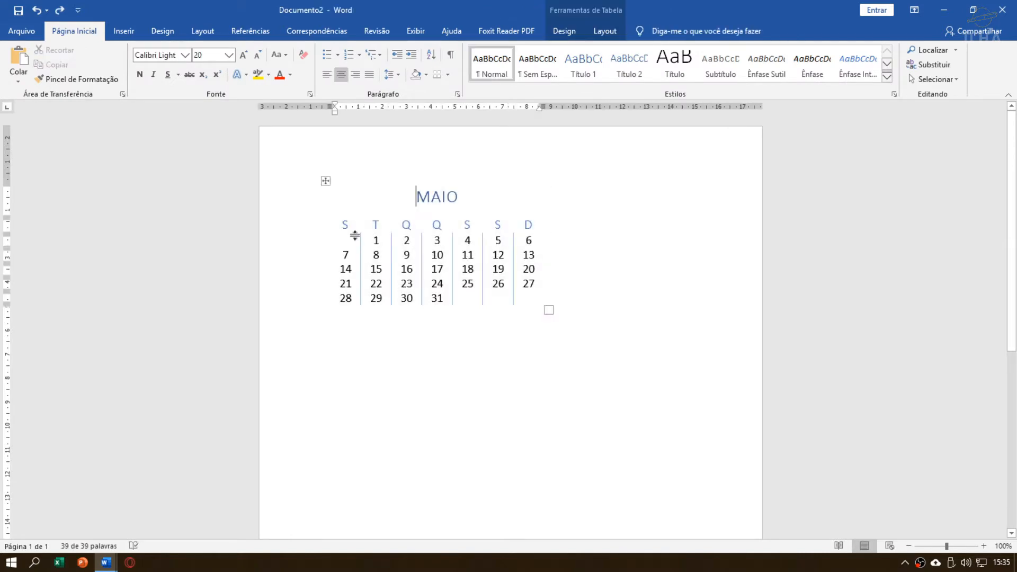
left_click(326, 181)
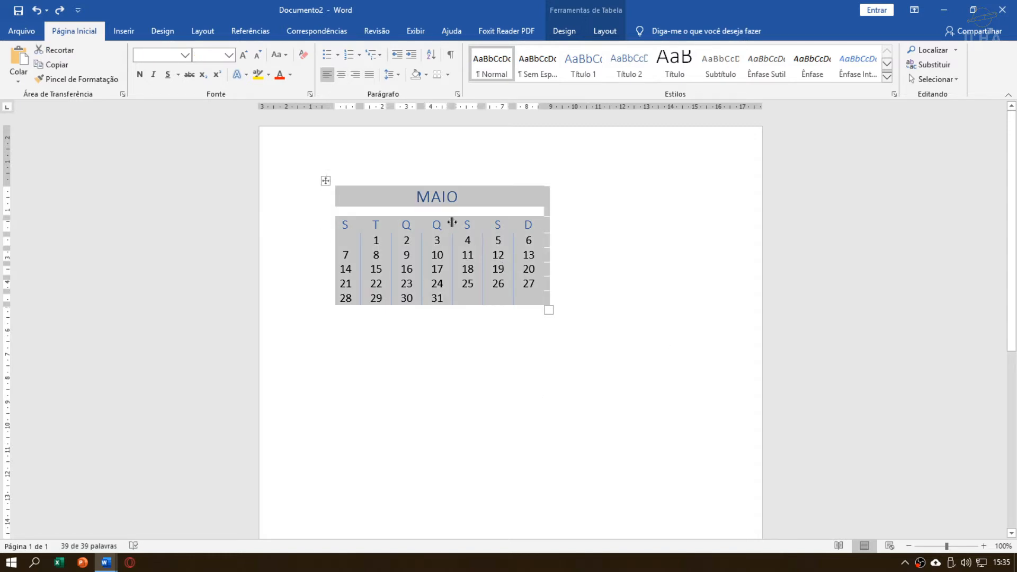
key("BackSpace")
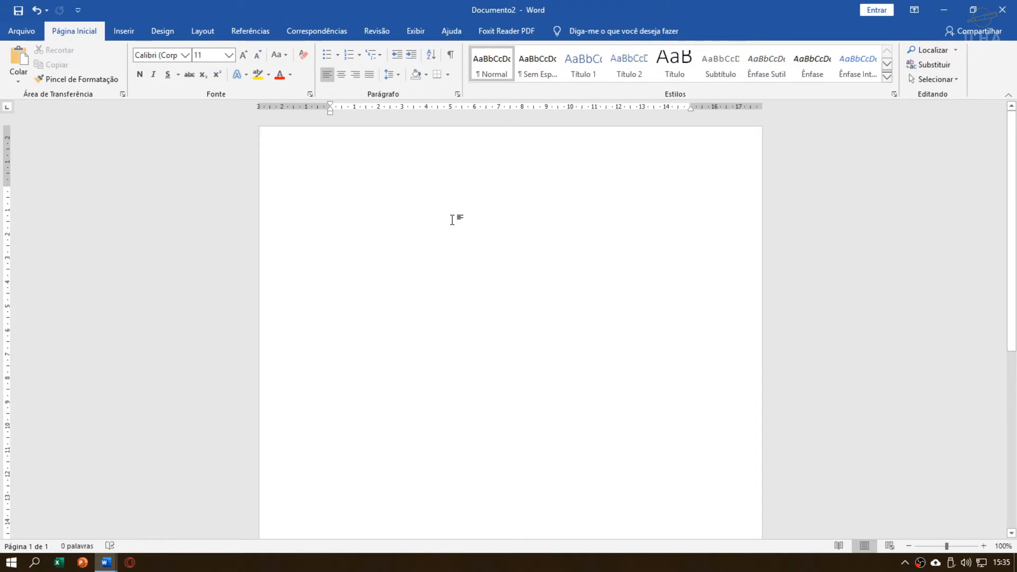
Step: Insert an embedded Excel spreadsheet into the blank page and select its cell A1
left_click(124, 28)
left_click(109, 69)
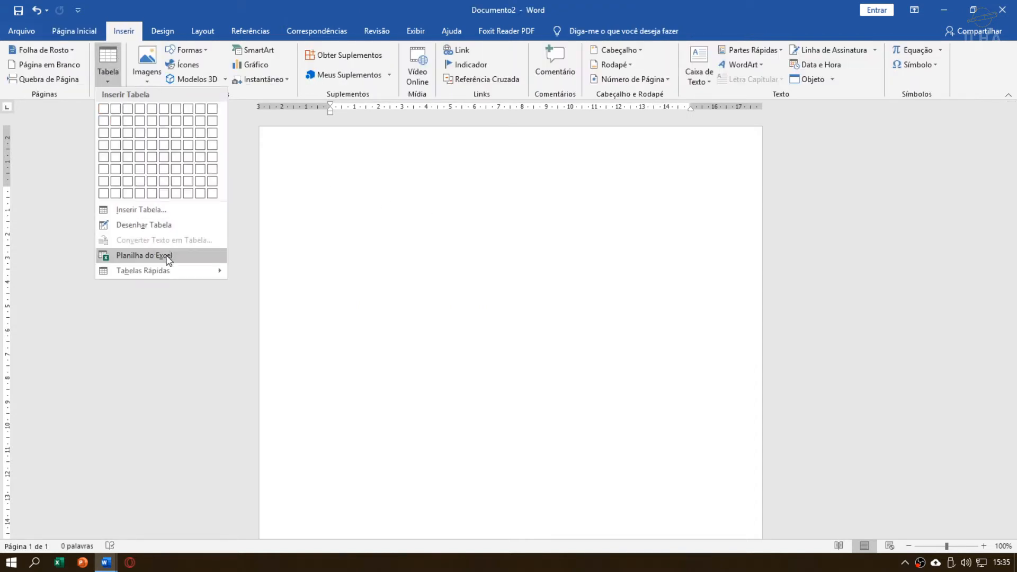
left_click(186, 256)
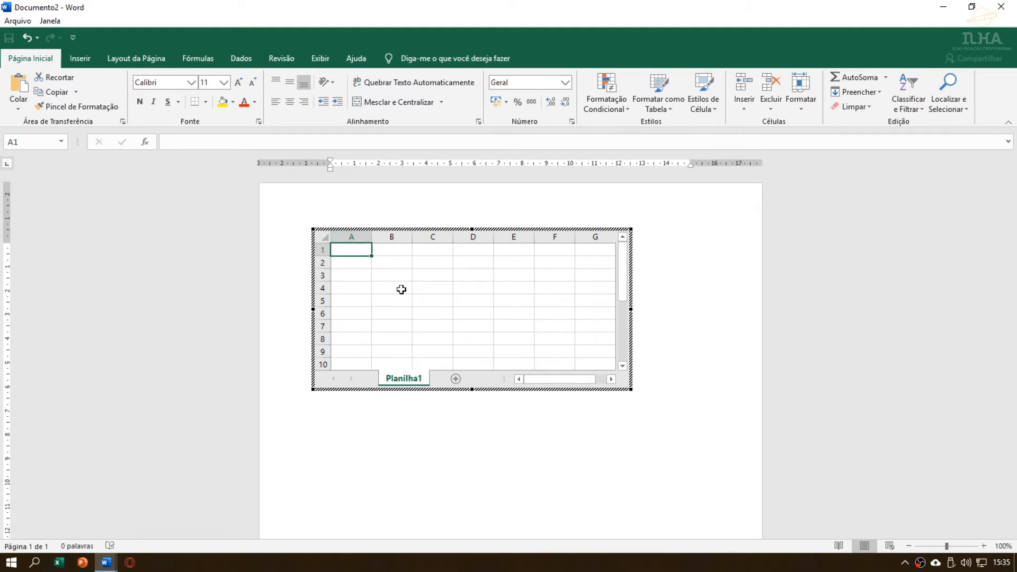
left_click(404, 258)
left_click(363, 259)
left_click(359, 249)
left_click(403, 251)
left_click(380, 271)
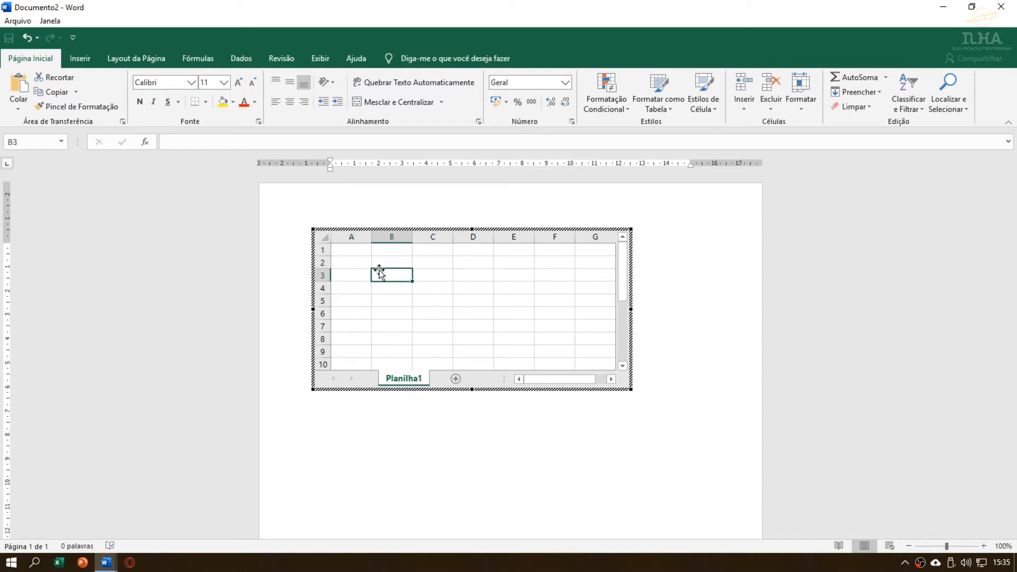
left_click(361, 248)
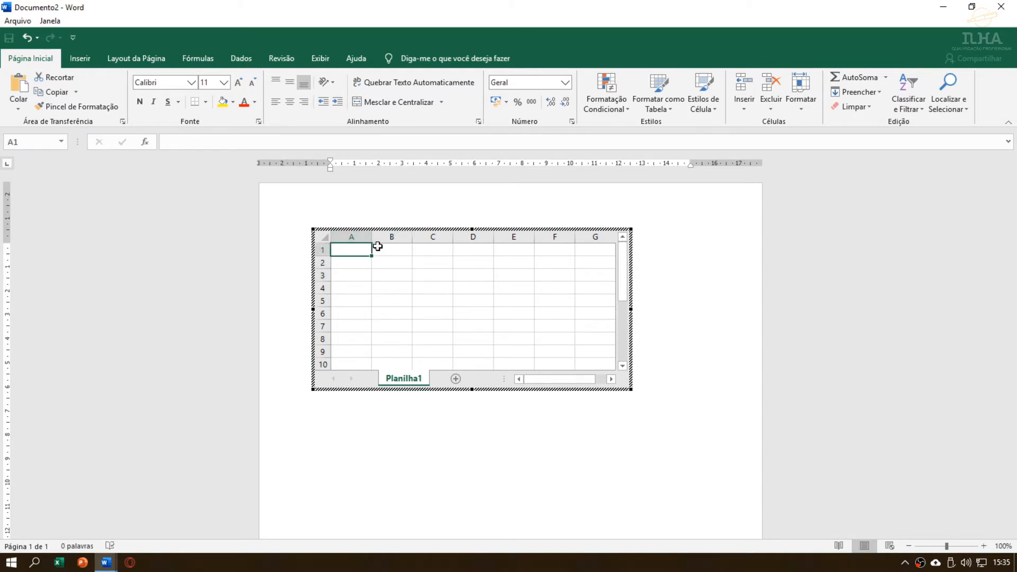
Step: Examine the Excel command groups available for the embedded spreadsheet, including insertion, page layout, formulas and review
left_click(85, 60)
left_click(143, 60)
left_click(201, 58)
left_click(281, 58)
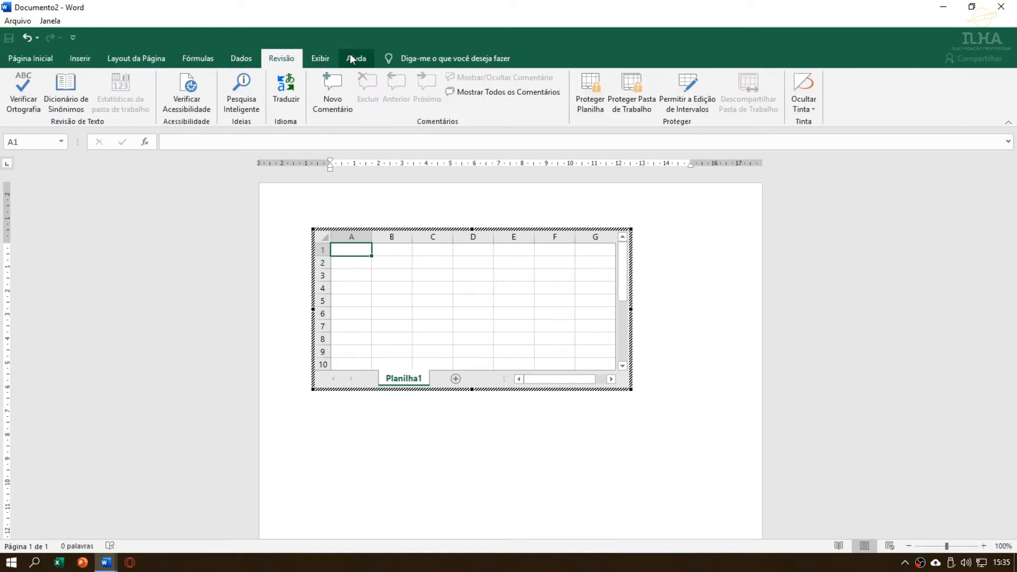
left_click(352, 58)
left_click(37, 59)
left_click(80, 60)
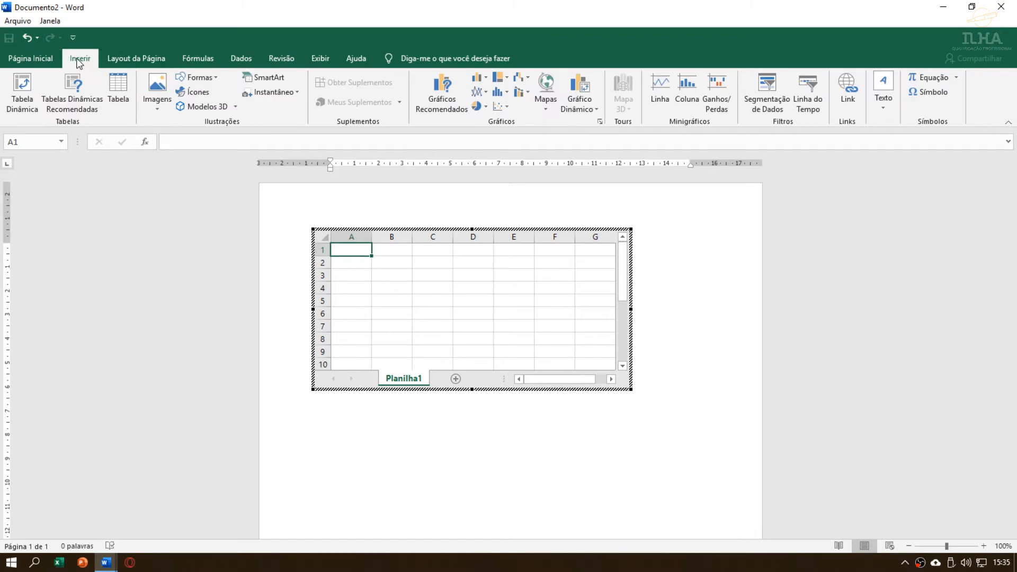
left_click(30, 58)
left_click(136, 58)
left_click(80, 58)
Step: Widen the embedded spreadsheet so that it shows columns A to I
left_click_drag(632, 309, 719, 305)
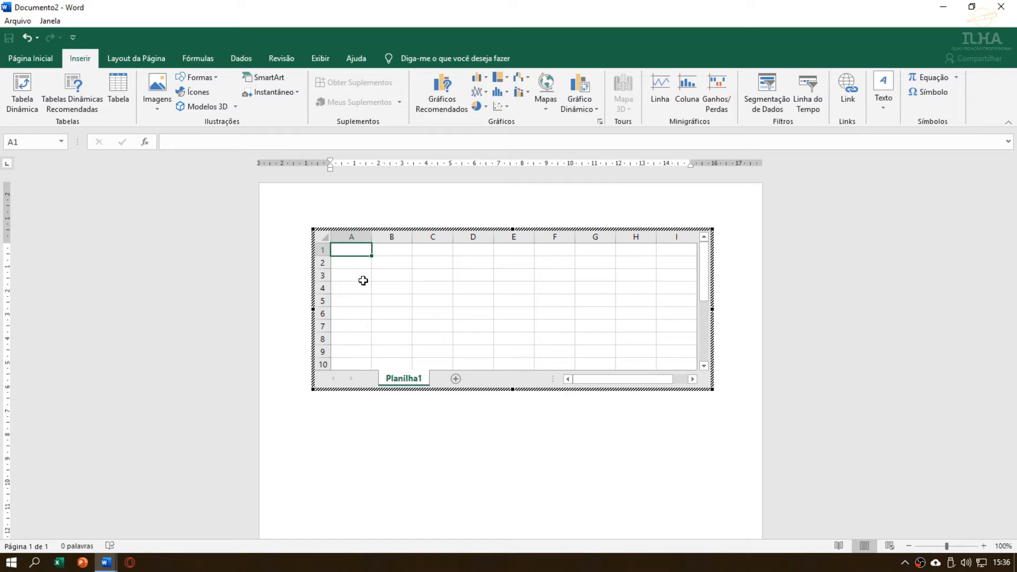
Step: Enter Segunda in cell A1 and try filling it across row 1 to column G and to column F, undoing each fill
type("Se")
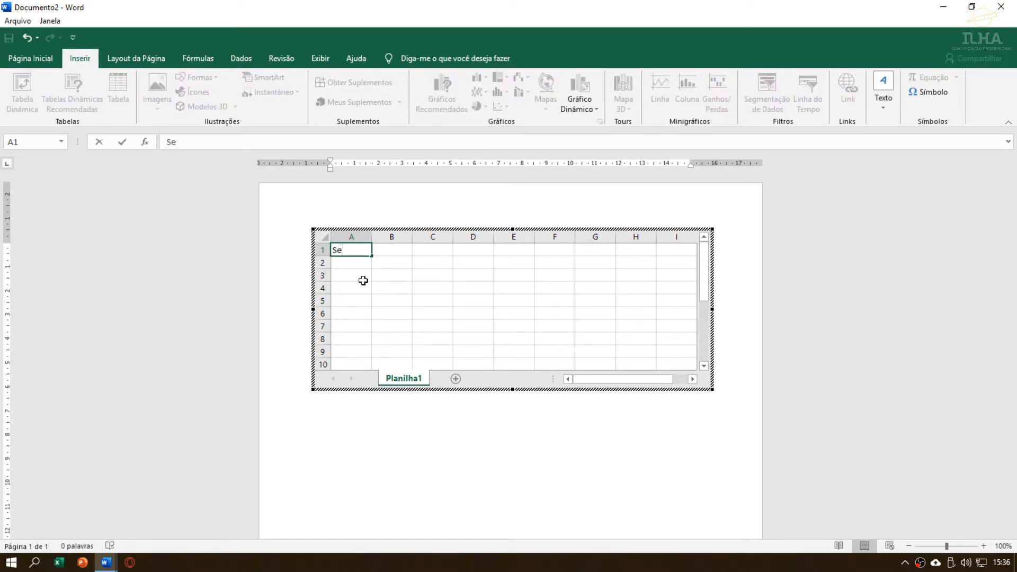
type("gunda")
key("Return")
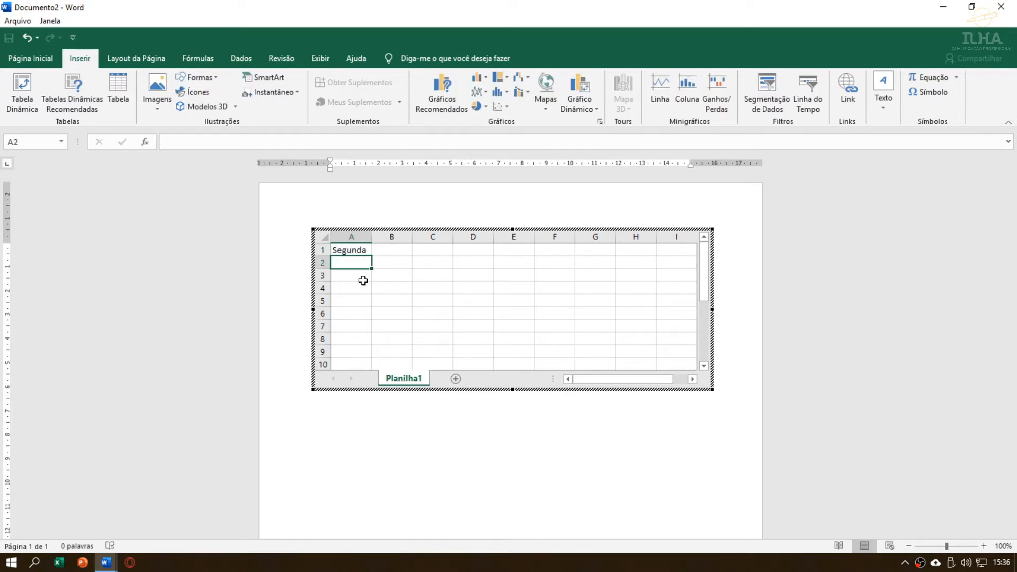
left_click(354, 246)
left_click_drag(372, 256, 615, 252)
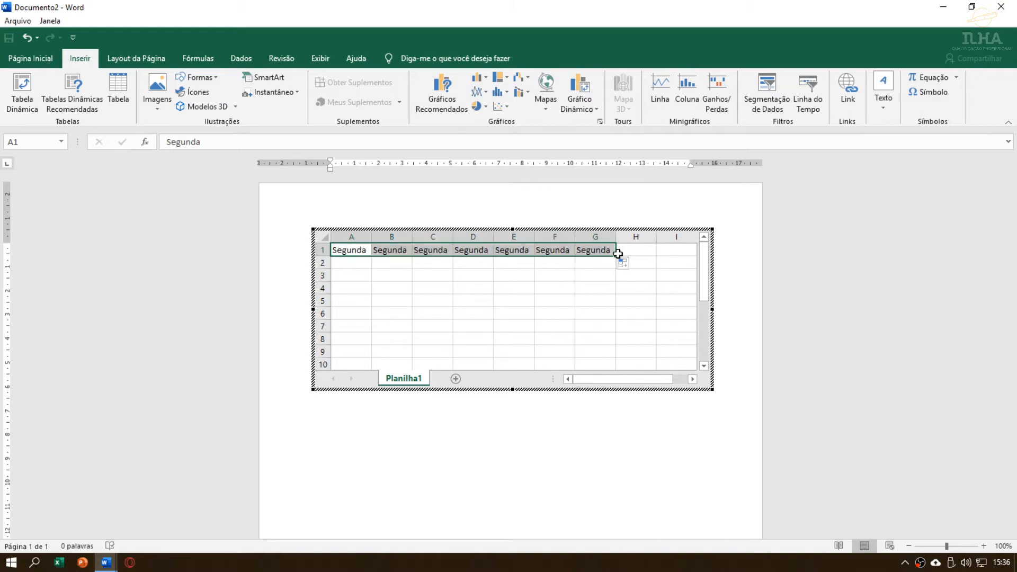
key("ctrl+z")
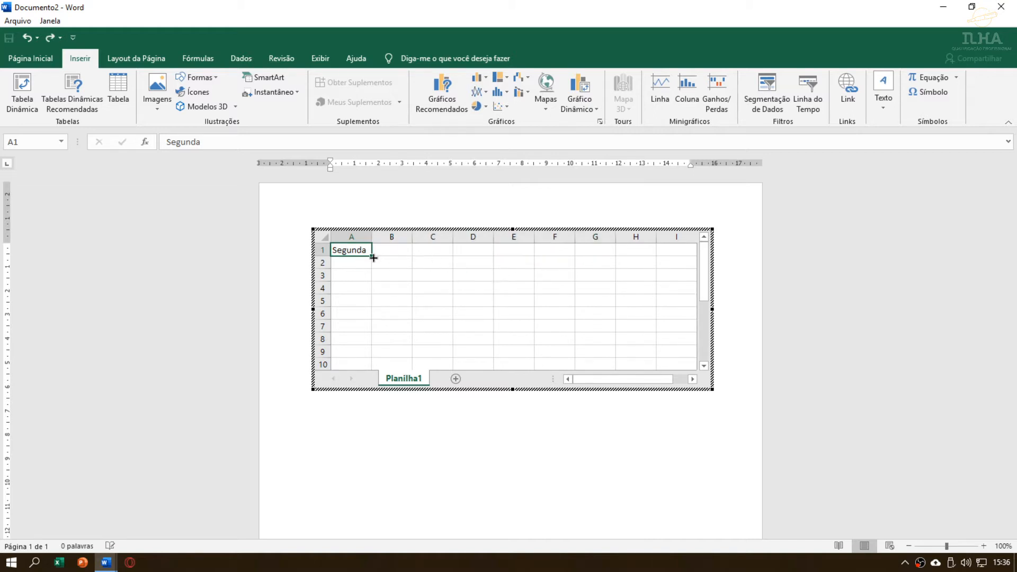
left_click_drag(373, 257, 584, 253)
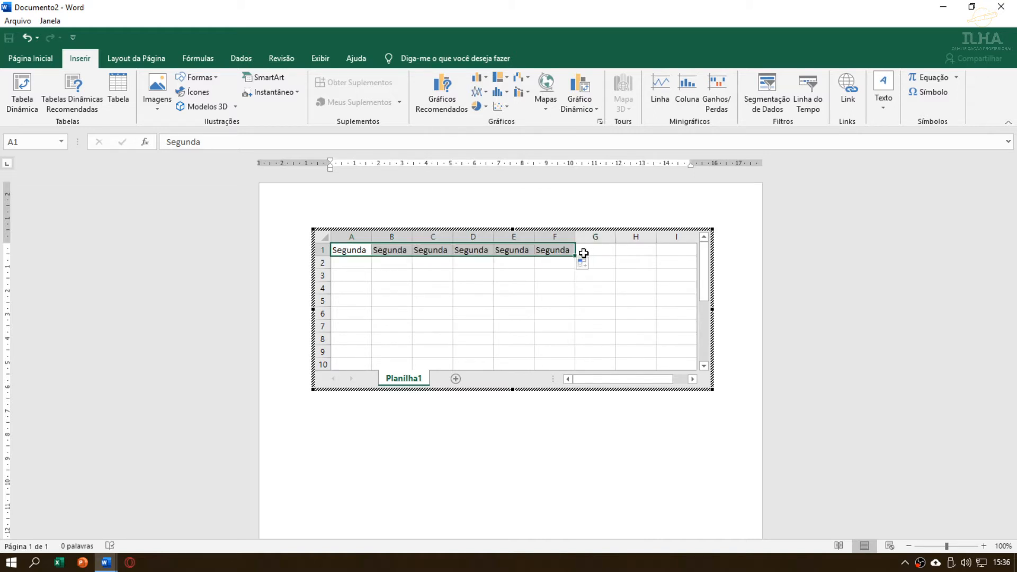
key("ctrl+z")
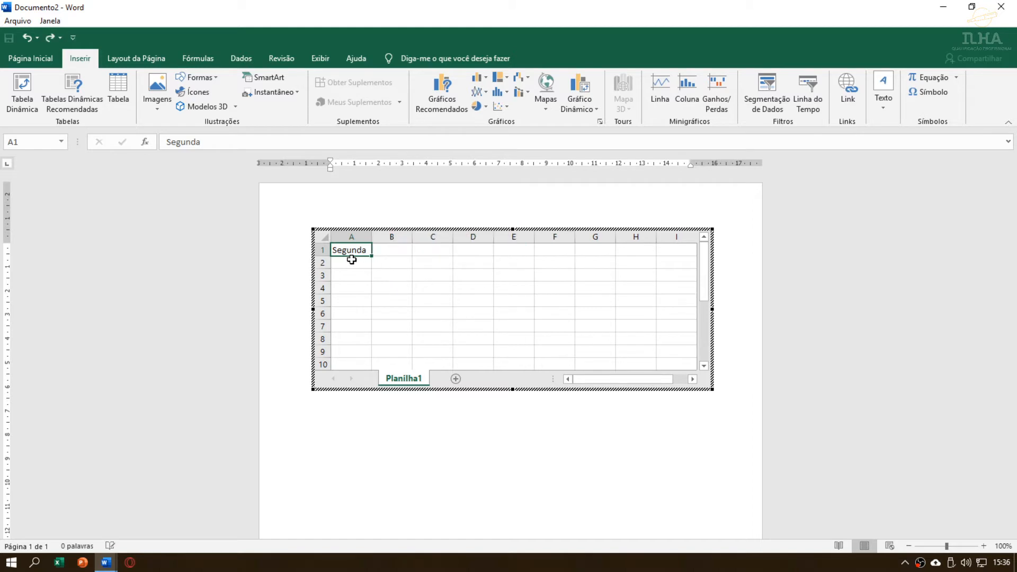
Step: Enter SEG in cell A1 and fill the weekday abbreviations across row 1 through SÁB in column F
type("SEG")
key("Return")
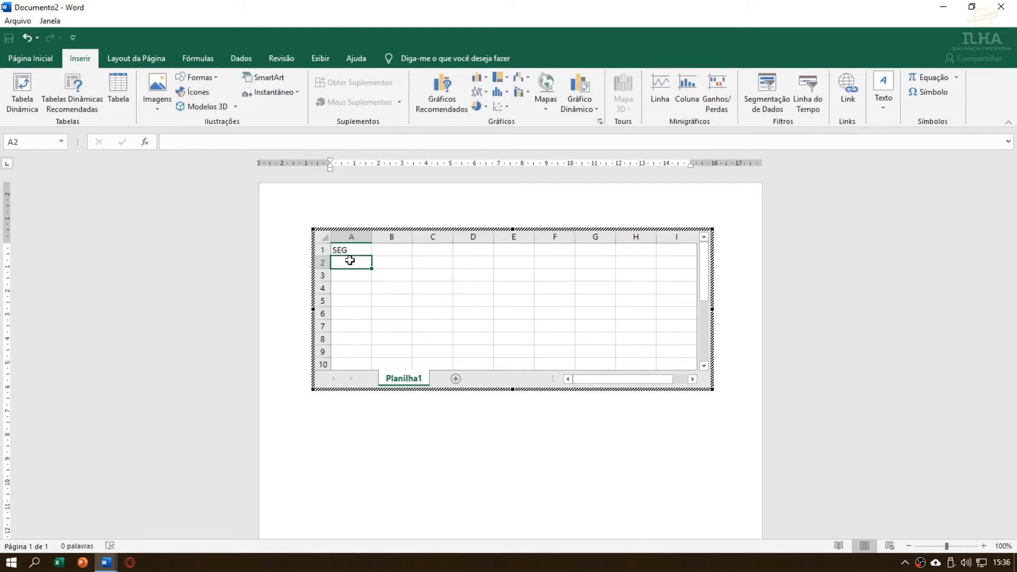
left_click(363, 251)
left_click_drag(371, 255, 591, 255)
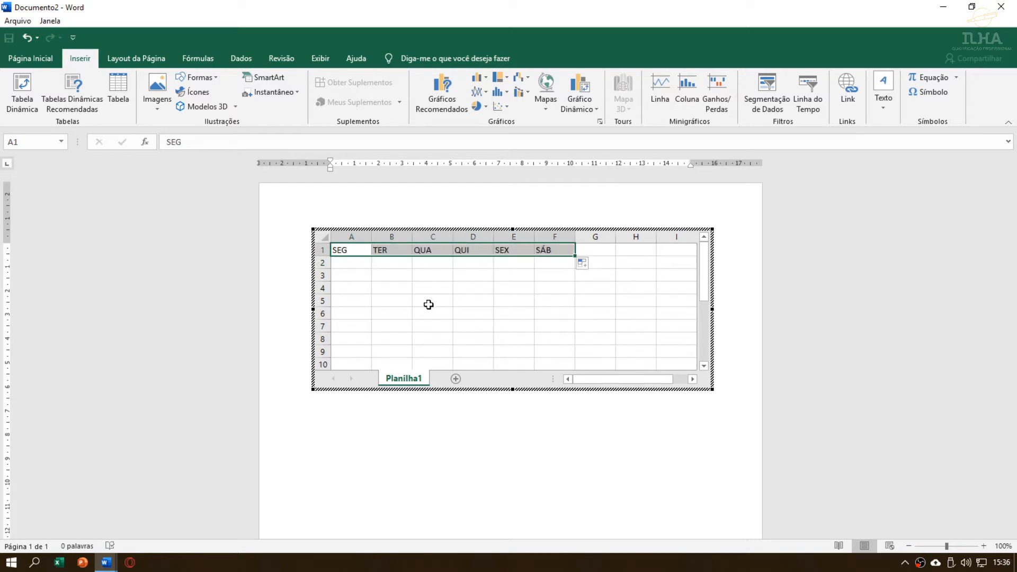
left_click(387, 278)
left_click_drag(339, 250, 538, 252)
left_click(391, 263)
Step: Enter 10 in cell A2 and fill an increasing number series across row 2 up to 15 in column F
left_click(341, 261)
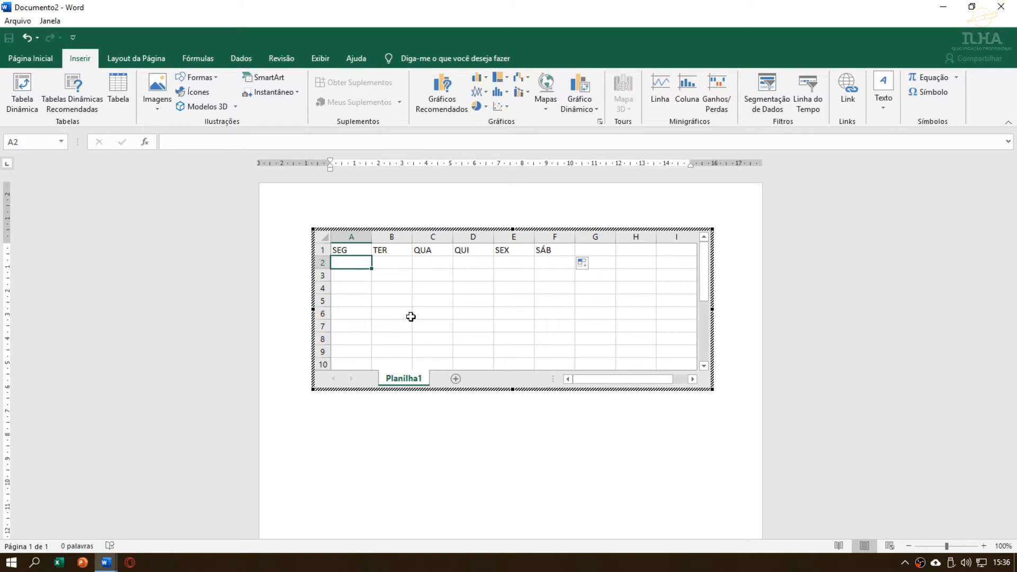
type("1")
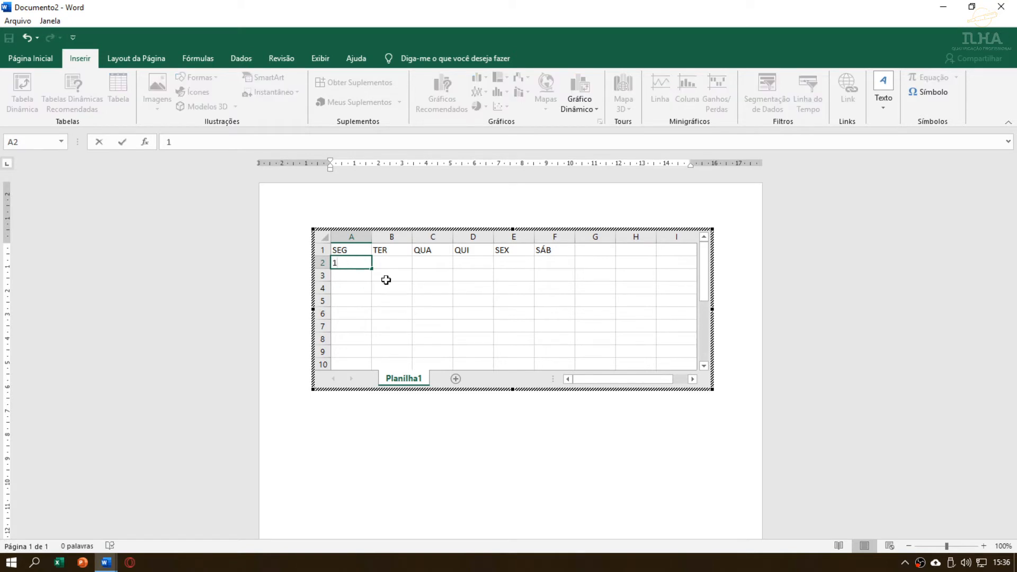
type("0")
key("Return")
left_click(364, 263)
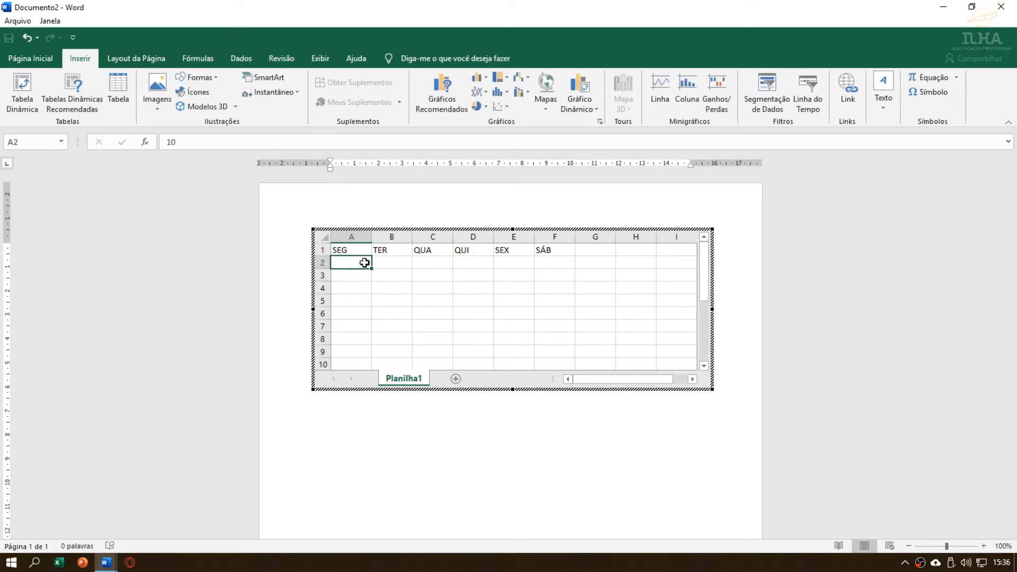
left_click_drag(370, 268, 573, 264)
left_click(489, 335)
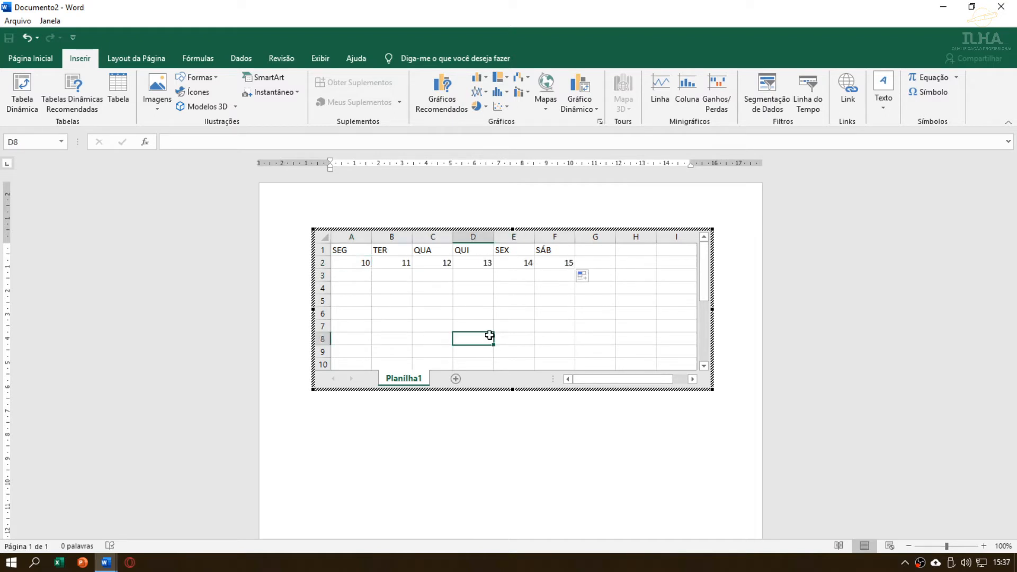
Step: Leave spreadsheet editing and examine how the embedded table looks in the print preview
left_click(387, 290)
left_click(342, 273)
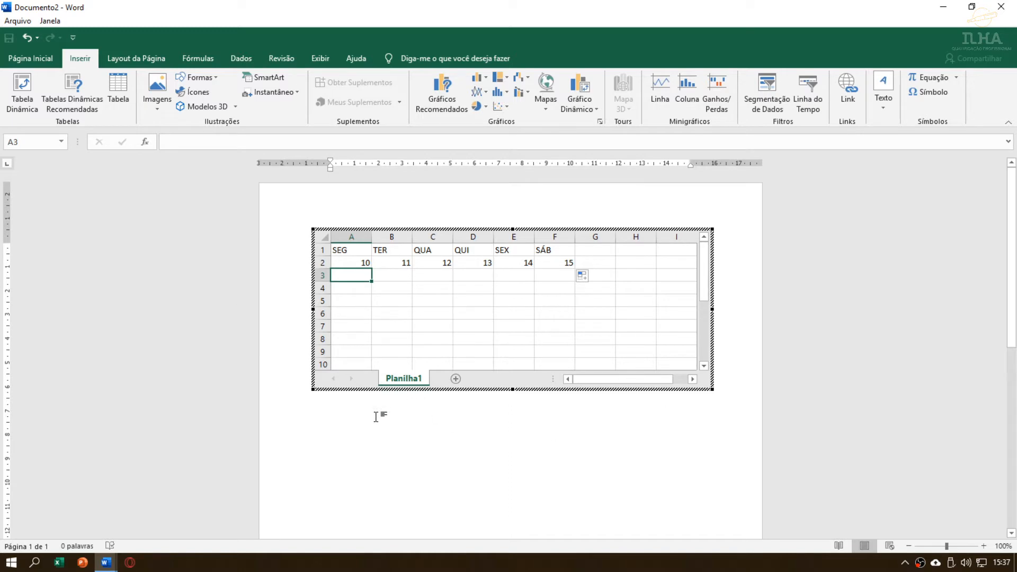
left_click(359, 423)
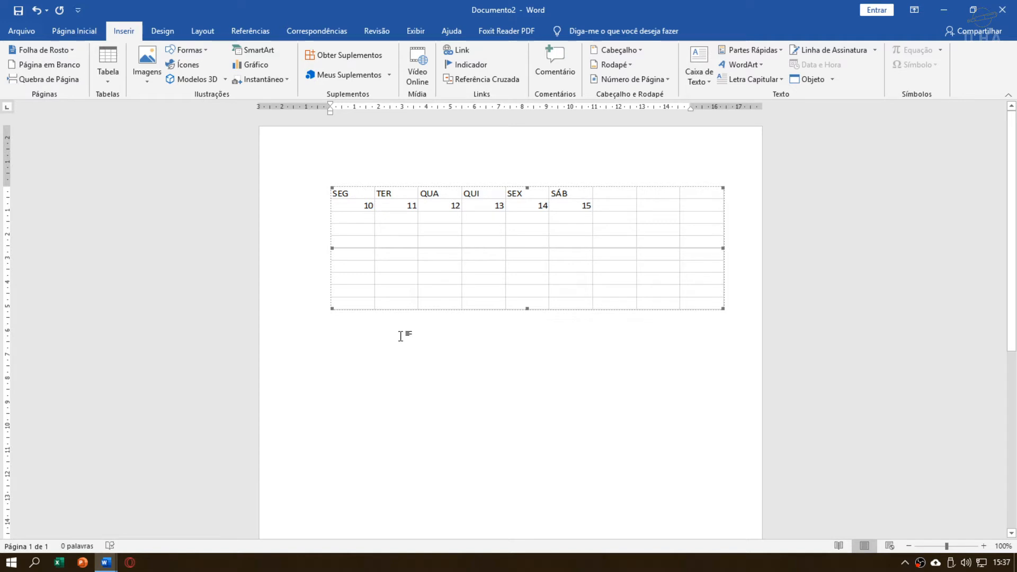
key("ctrl+p")
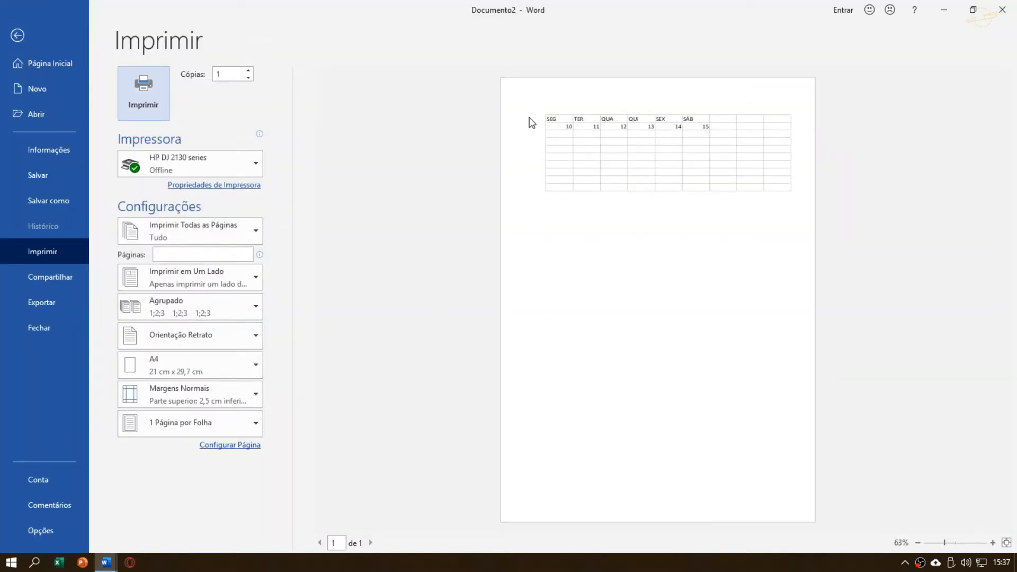
key("Escape")
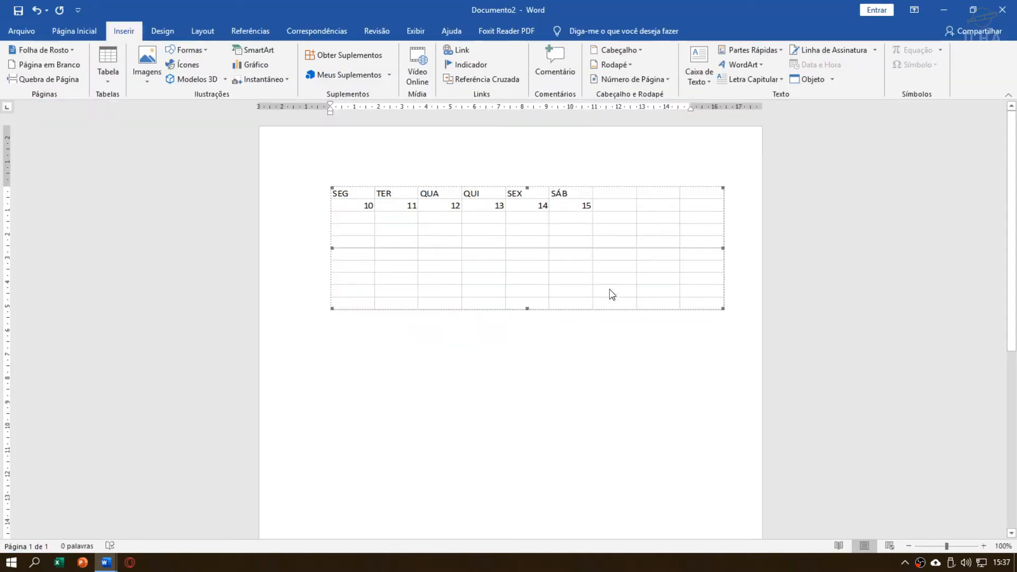
Step: Try scaling the embedded spreadsheet object narrower on the page and undo the resize
left_click_drag(722, 247, 637, 245)
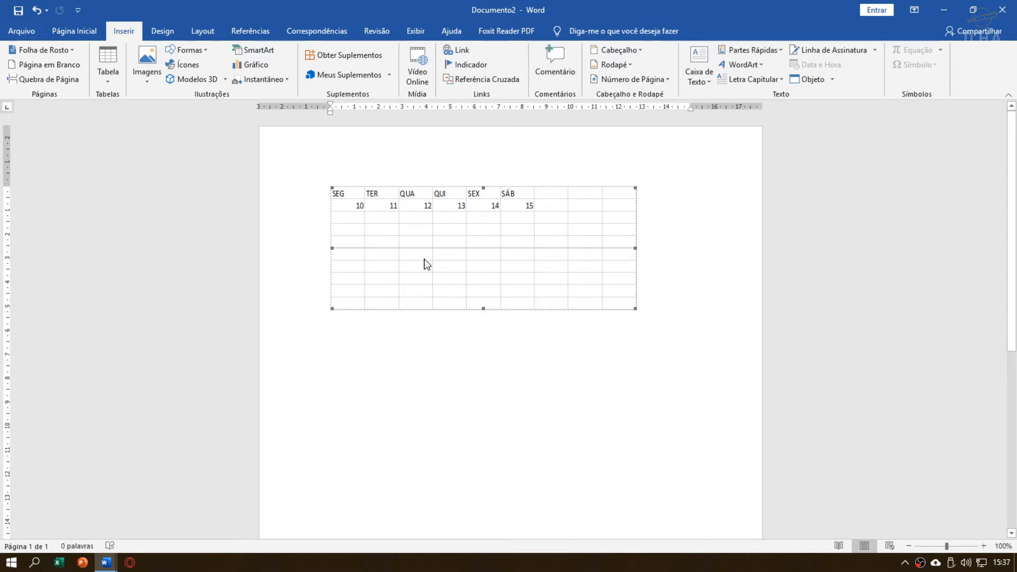
key("ctrl+z")
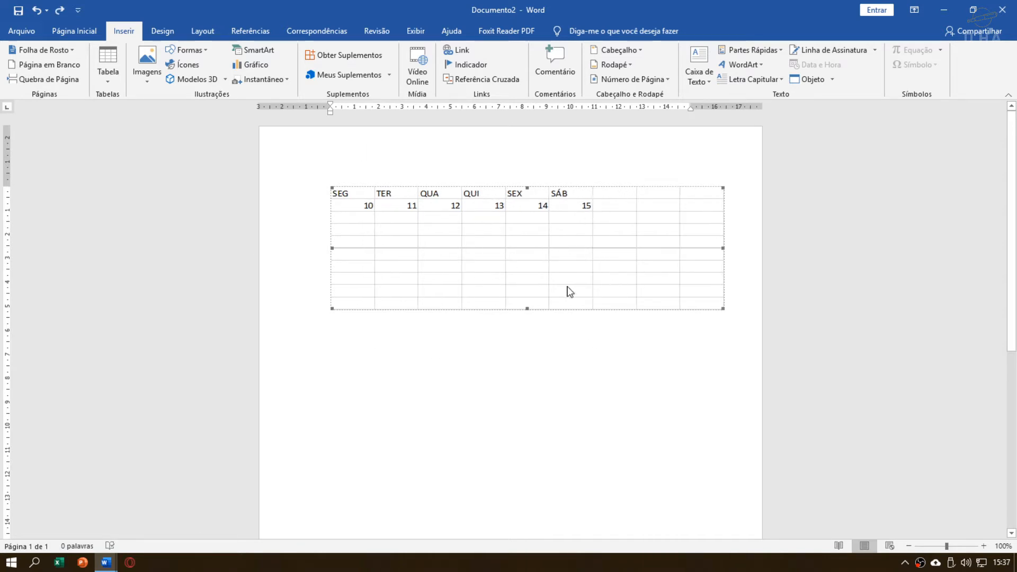
Step: Reopen the embedded spreadsheet for editing and reduce its visible area to rows 1 and 2 and columns A to F
left_click(537, 232)
double_click(549, 233)
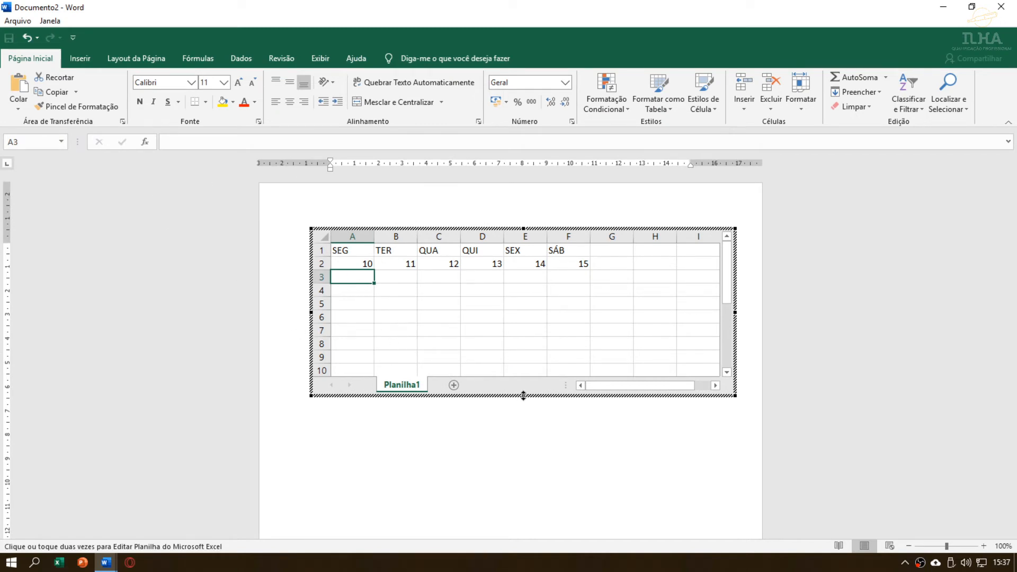
left_click_drag(523, 396, 520, 269)
left_click(526, 282)
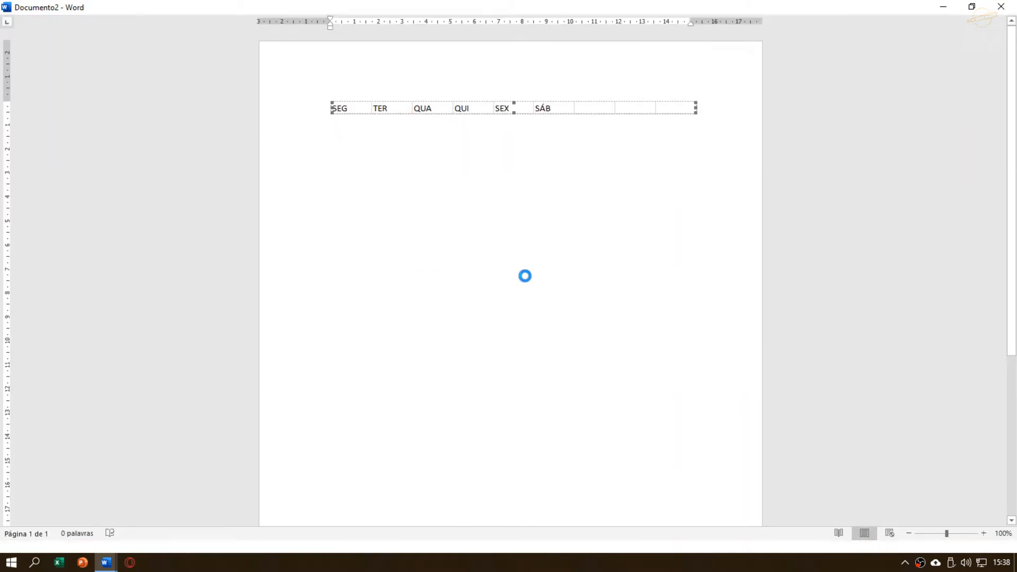
double_click(564, 194)
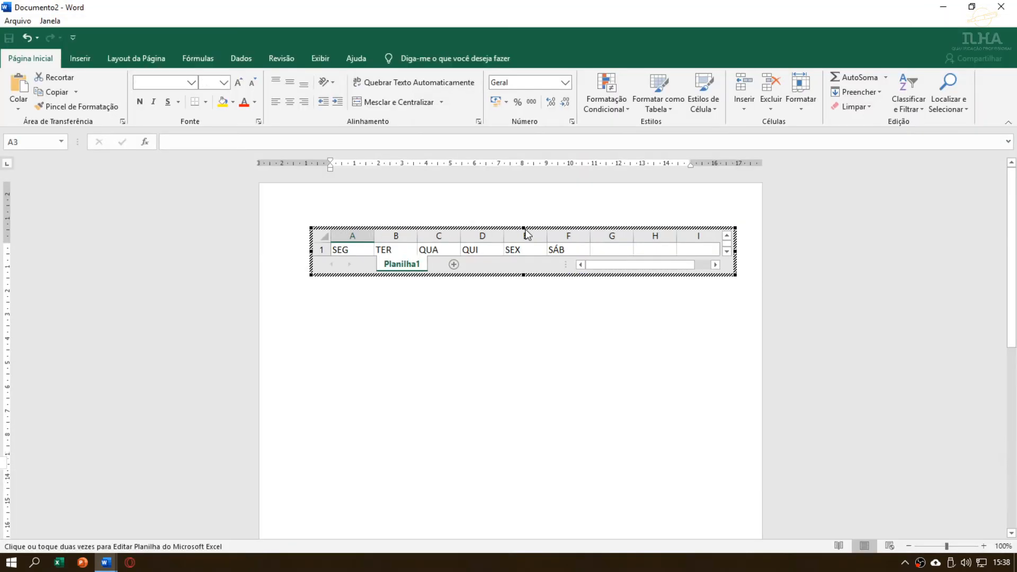
left_click_drag(524, 274, 521, 291)
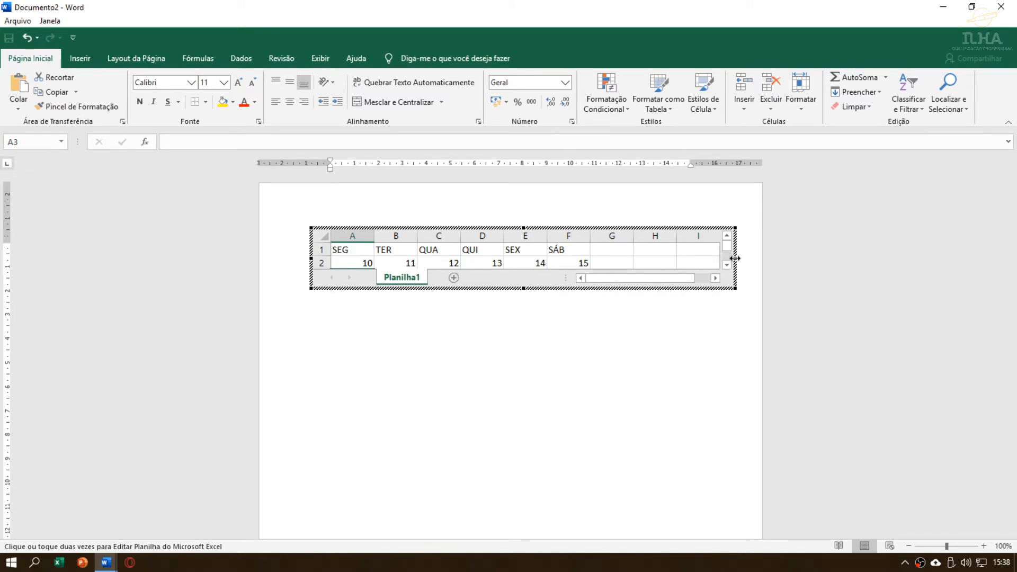
left_click_drag(735, 259, 594, 259)
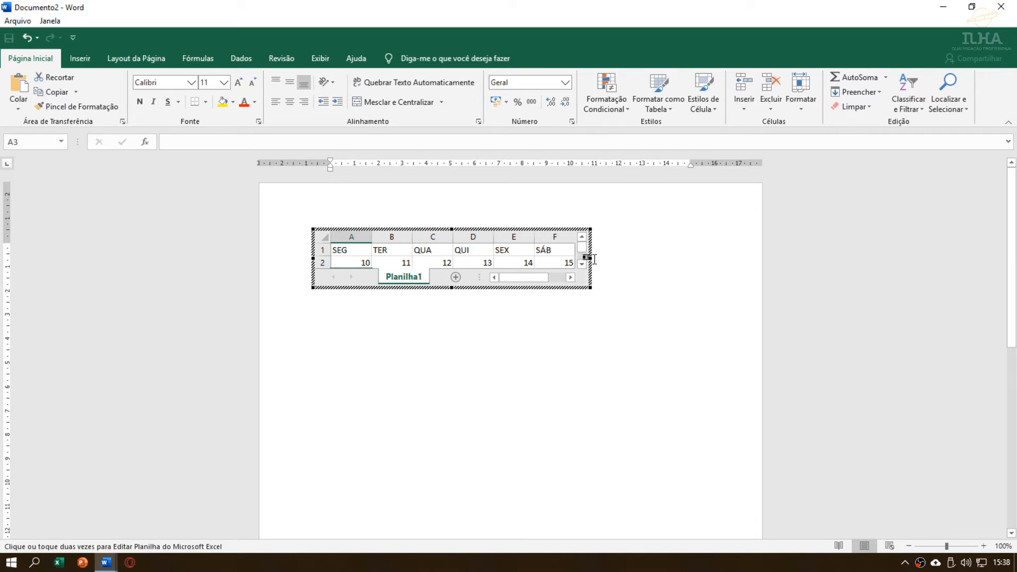
left_click(447, 336)
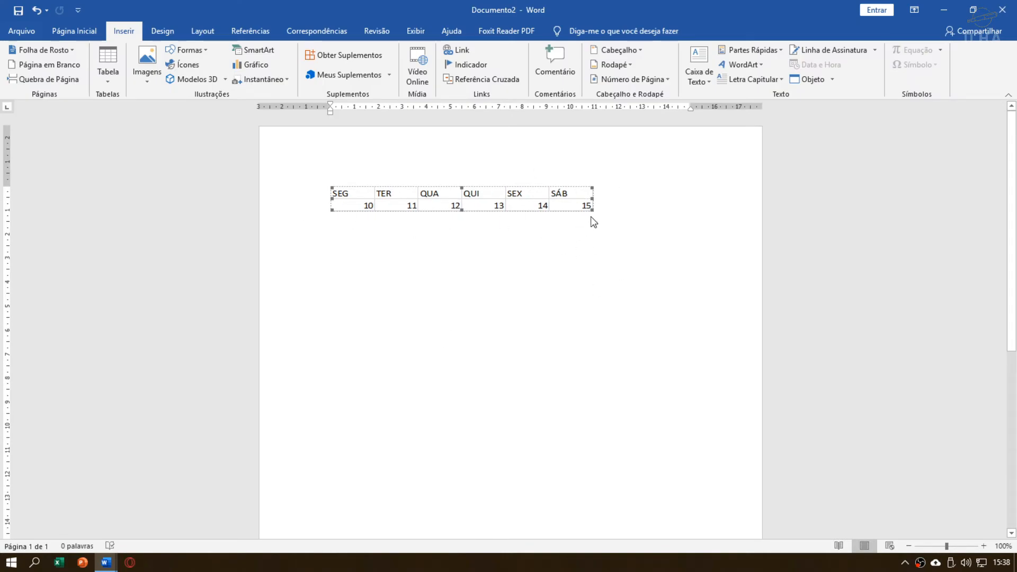
Step: Try enlarging the cropped spreadsheet object proportionally on the page and undo the resize
left_click_drag(593, 209, 640, 224)
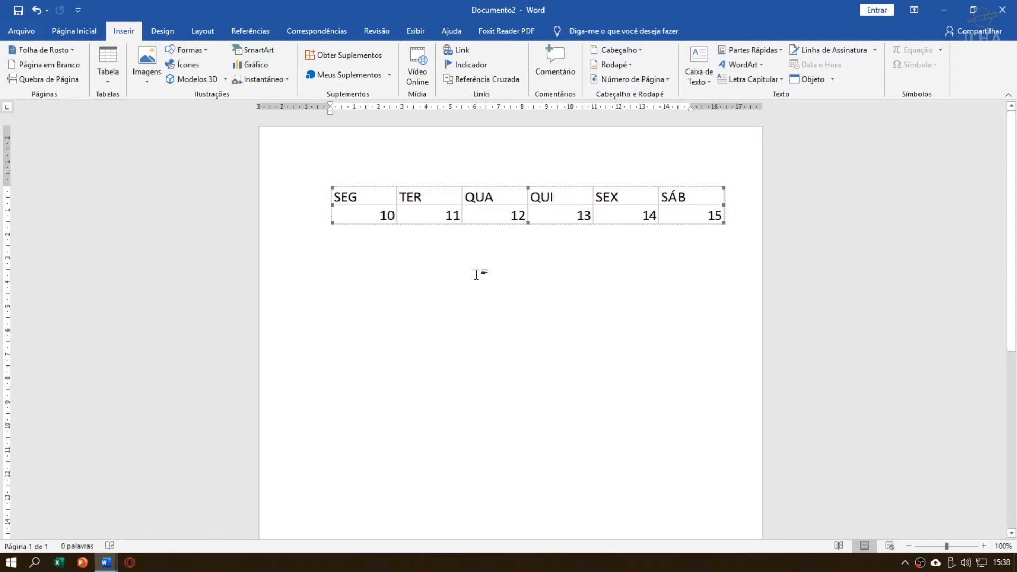
key("ctrl+z")
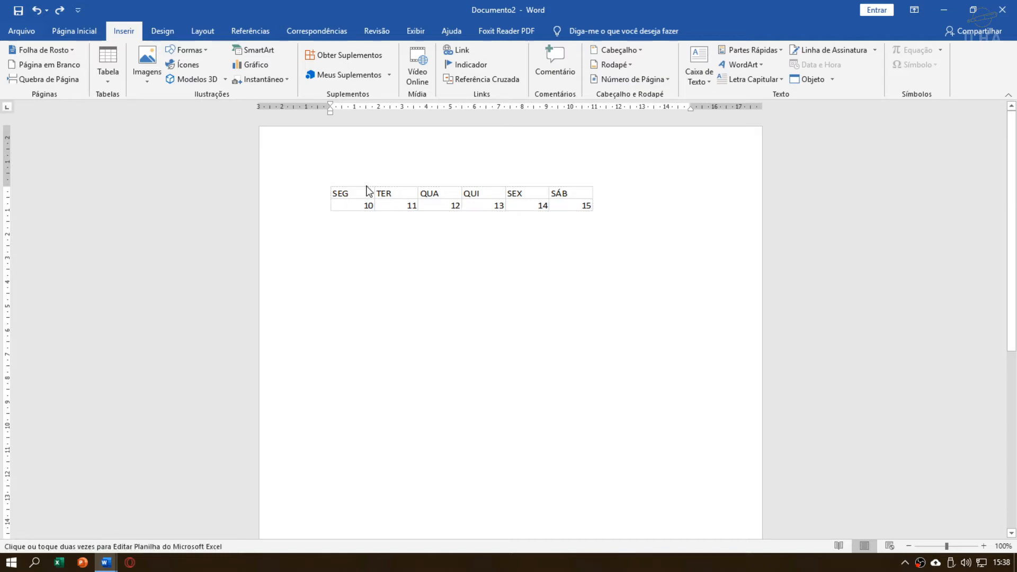
Step: Delete the embedded spreadsheet and draw by hand a one-row table of four adjoining cells about 1.24 cm high
key("Delete")
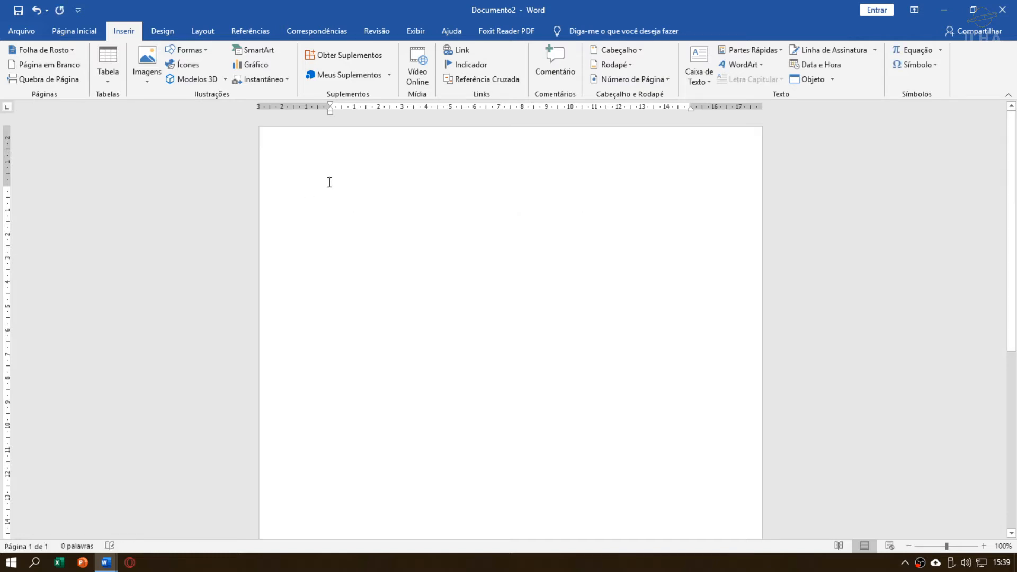
left_click(115, 82)
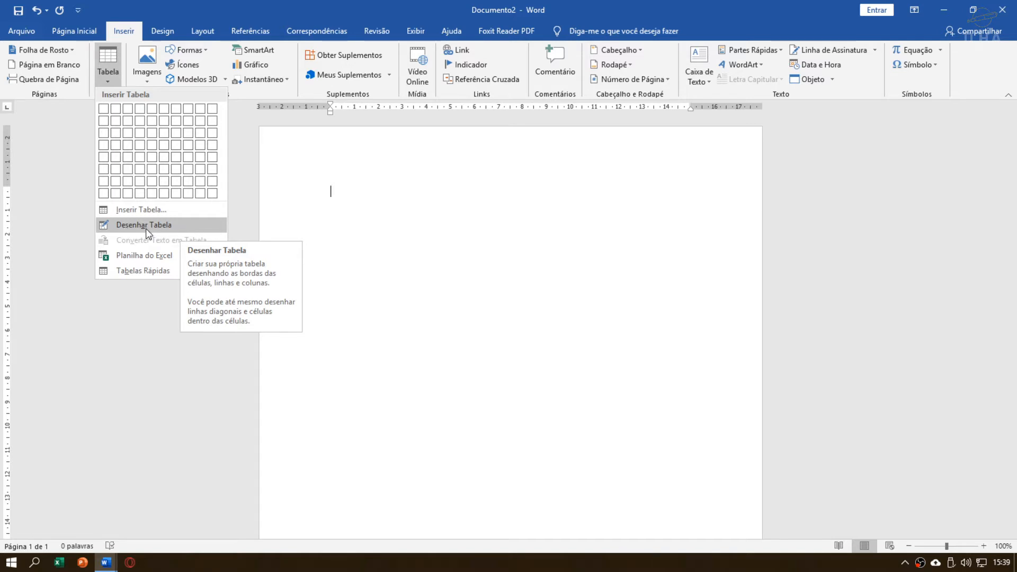
left_click(191, 234)
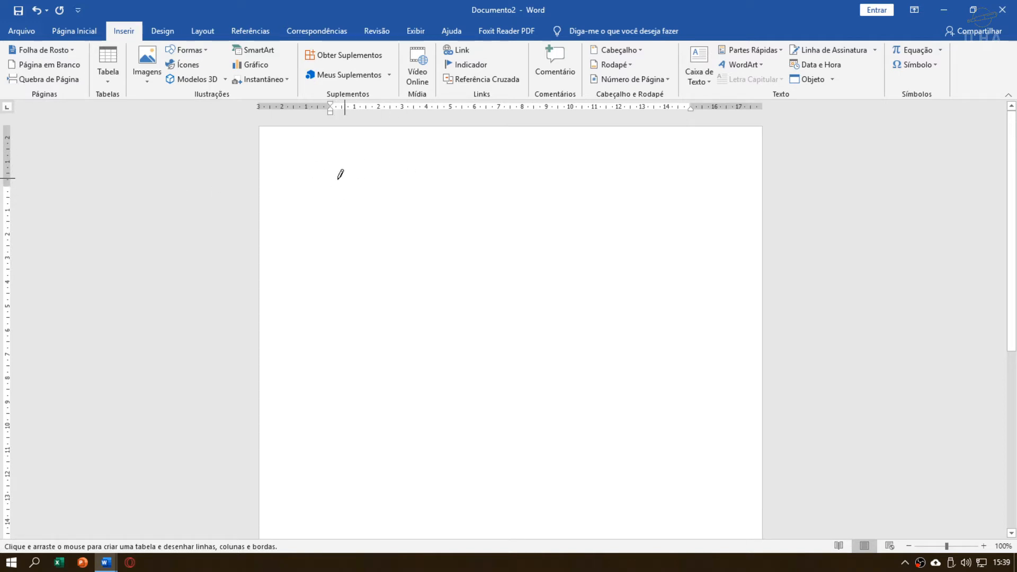
mouse_move(332, 184)
left_mouse_down()
mouse_move(554, 225)
mouse_move(579, 192)
mouse_move(371, 229)
mouse_move(336, 197)
mouse_move(410, 234)
mouse_move(372, 216)
mouse_move(385, 235)
mouse_move(401, 218)
mouse_move(345, 201)
mouse_move(397, 225)
mouse_move(378, 215)
mouse_move(447, 197)
mouse_move(446, 220)
mouse_move(430, 212)
left_mouse_up()
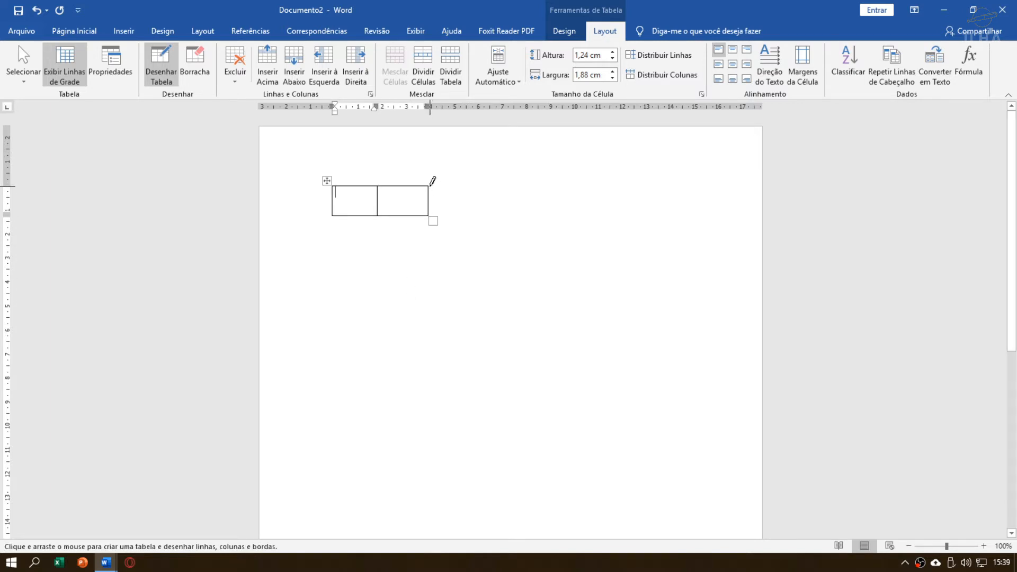
mouse_move(432, 179)
left_mouse_down()
mouse_move(477, 211)
mouse_move(481, 243)
left_mouse_up()
left_click_drag(484, 185, 529, 248)
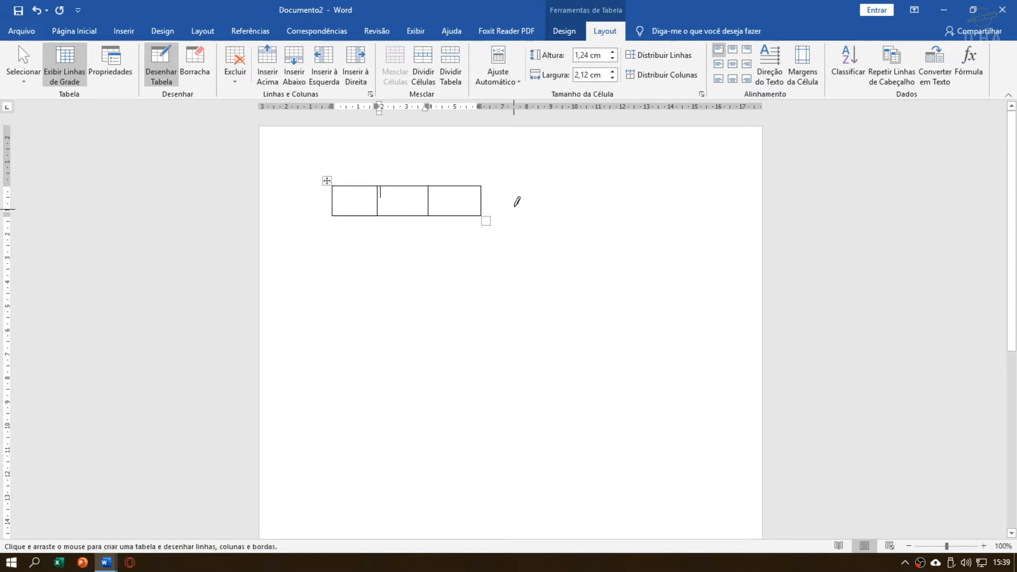
mouse_move(483, 186)
left_mouse_down()
mouse_move(554, 228)
mouse_move(540, 232)
left_mouse_up()
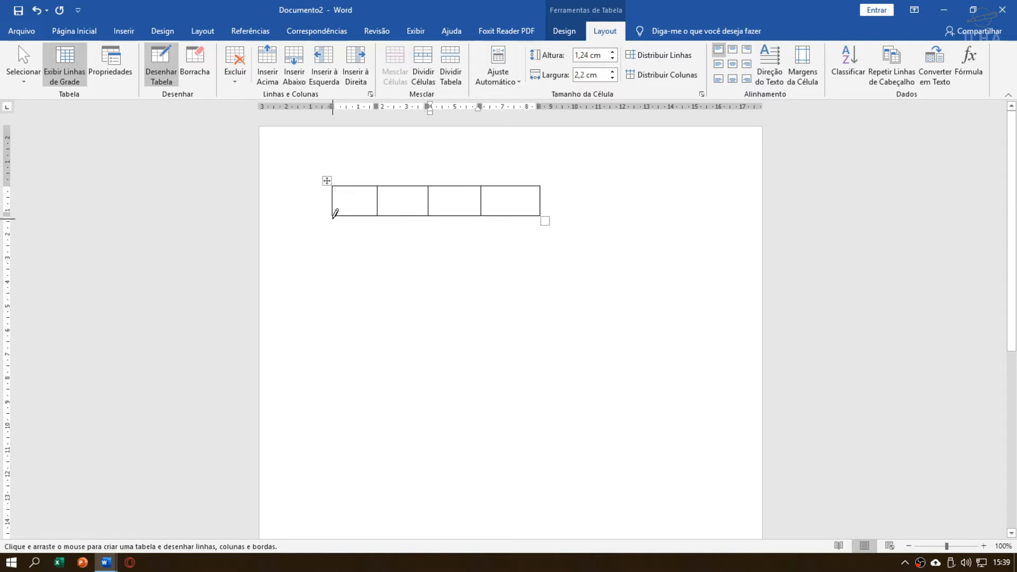
Step: Draw by hand a second row of three shorter cells beneath the first three cells of the table
left_click_drag(379, 257, 379, 257)
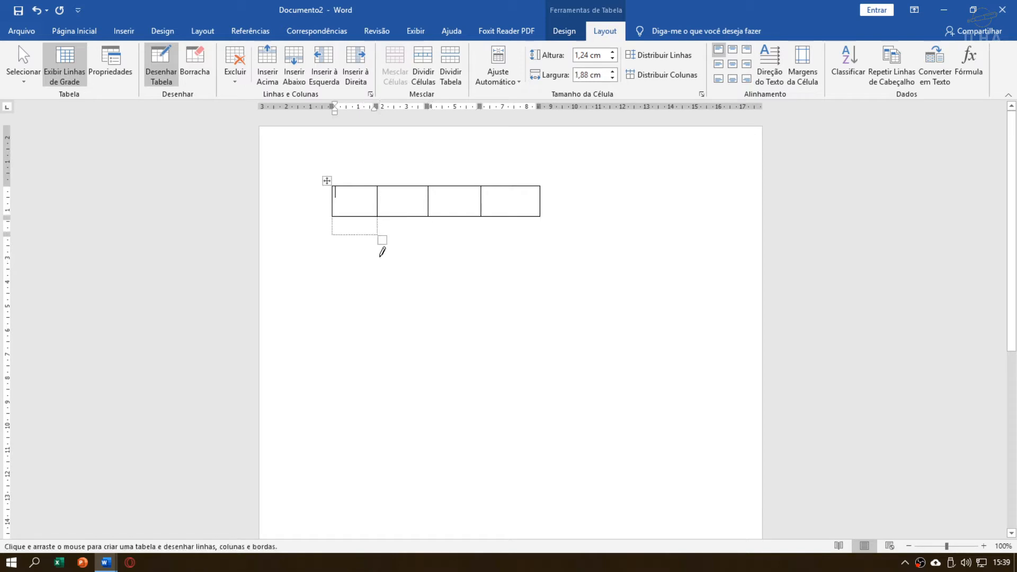
left_click_drag(378, 217, 484, 241)
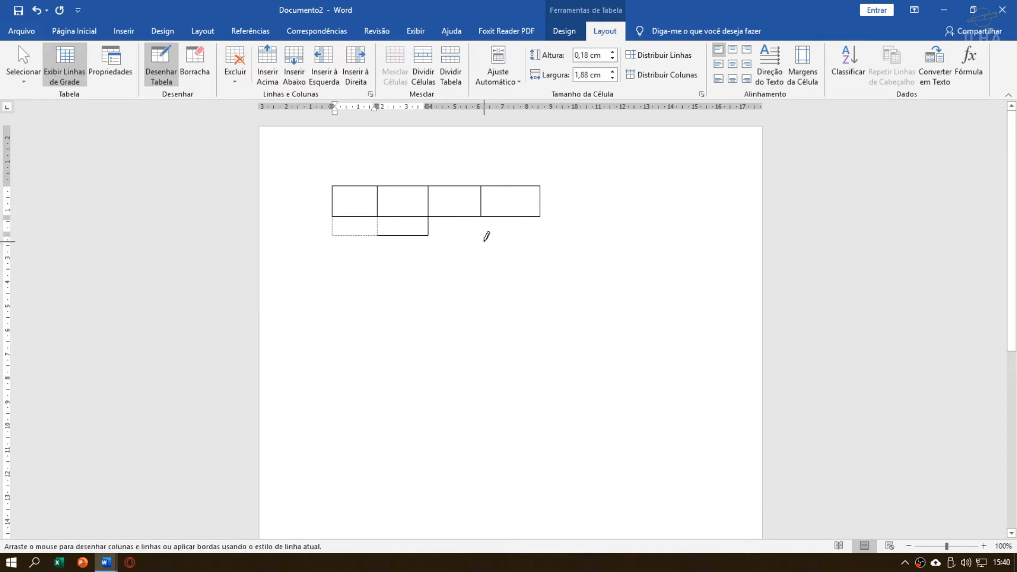
key("ctrl+z")
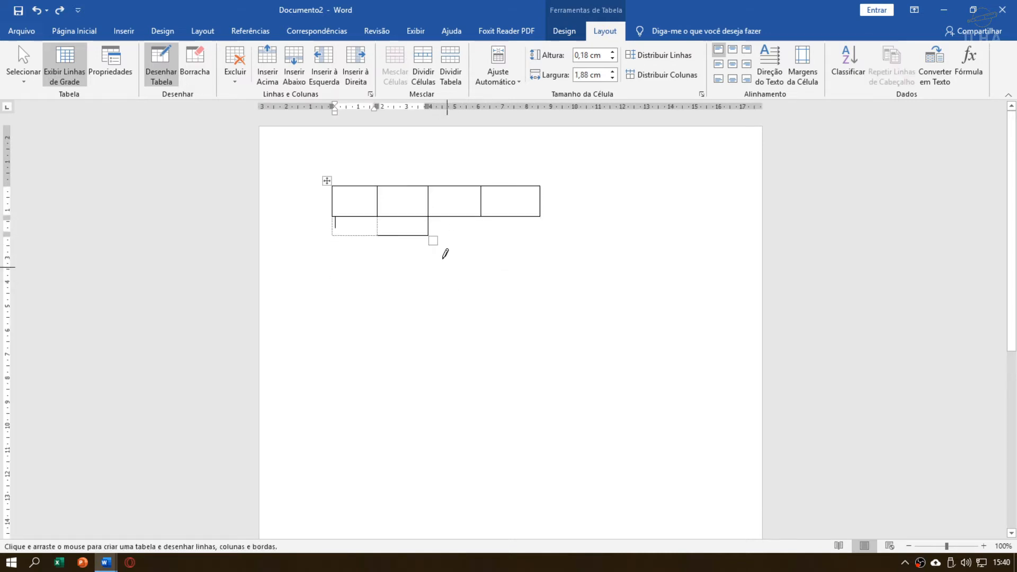
left_click_drag(430, 214, 481, 235)
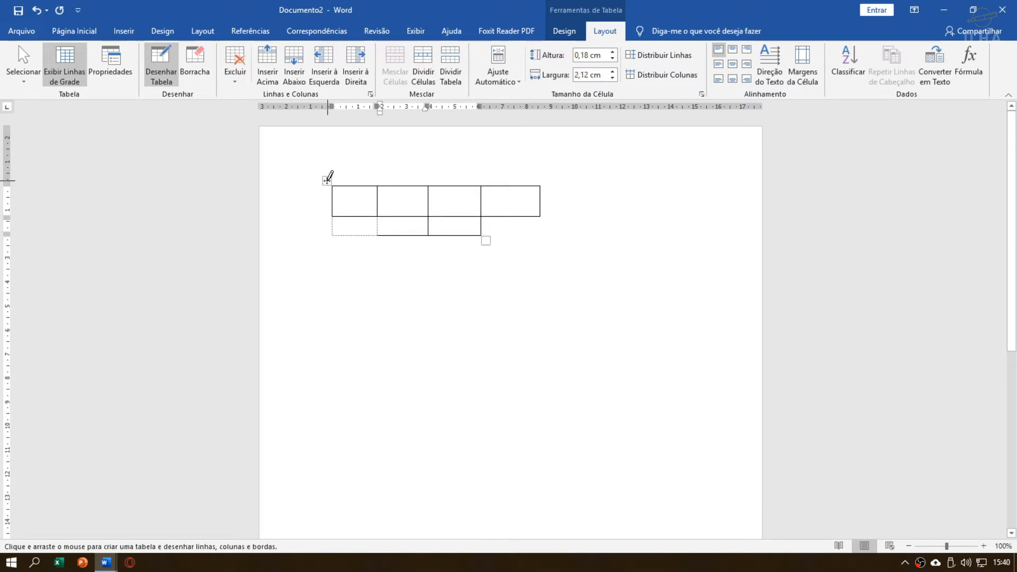
Step: Stop drawing and delete the entire hand-drawn table
key("Escape")
left_click(327, 180)
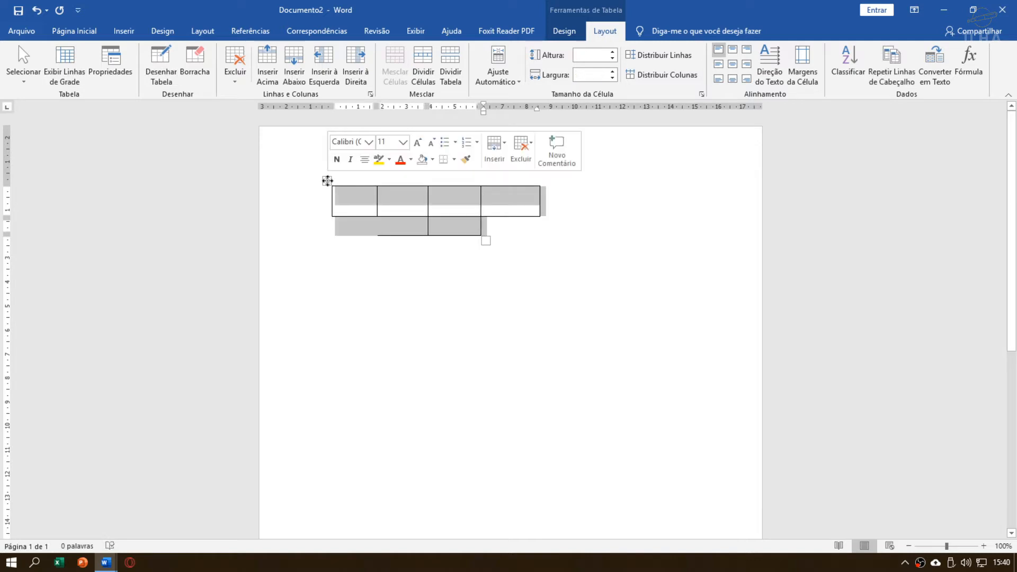
key("BackSpace")
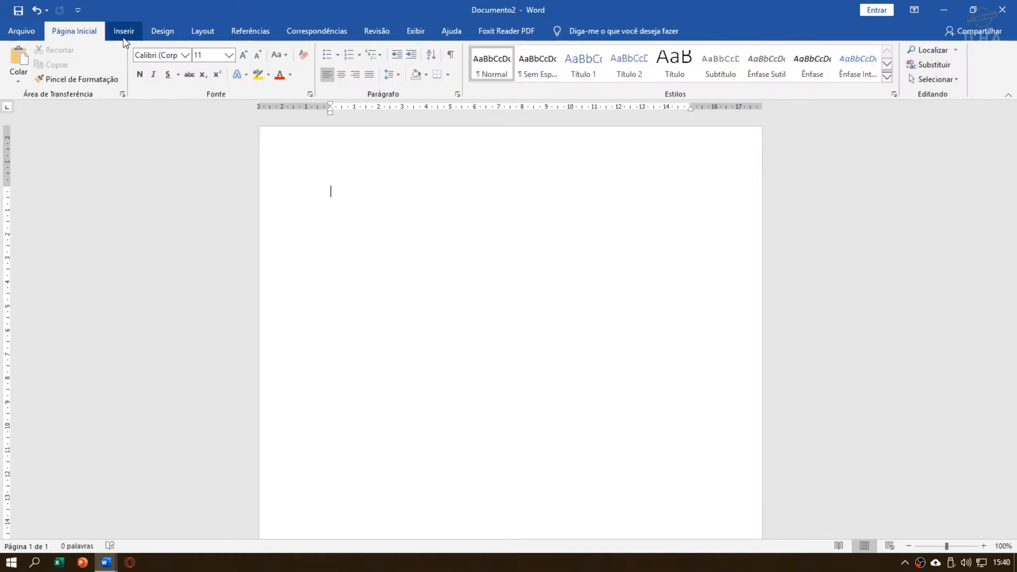
left_click(124, 31)
left_click(111, 80)
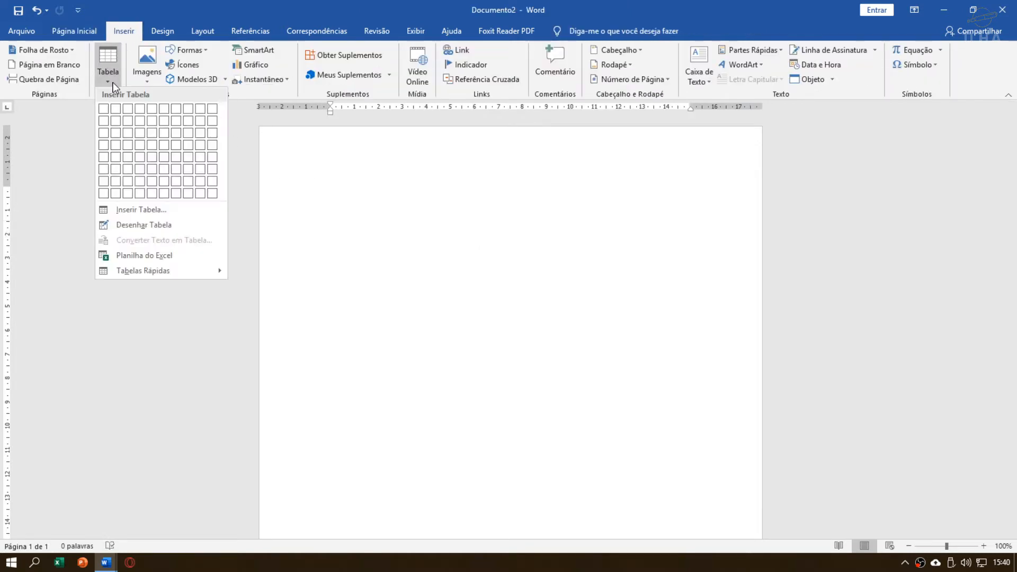
left_click(164, 211)
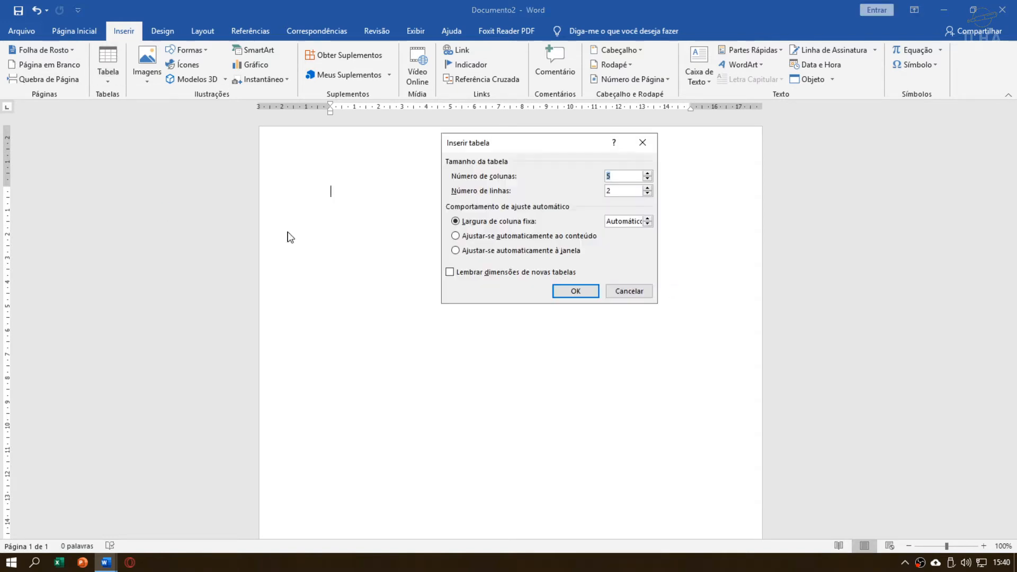
left_click_drag(537, 150, 636, 157)
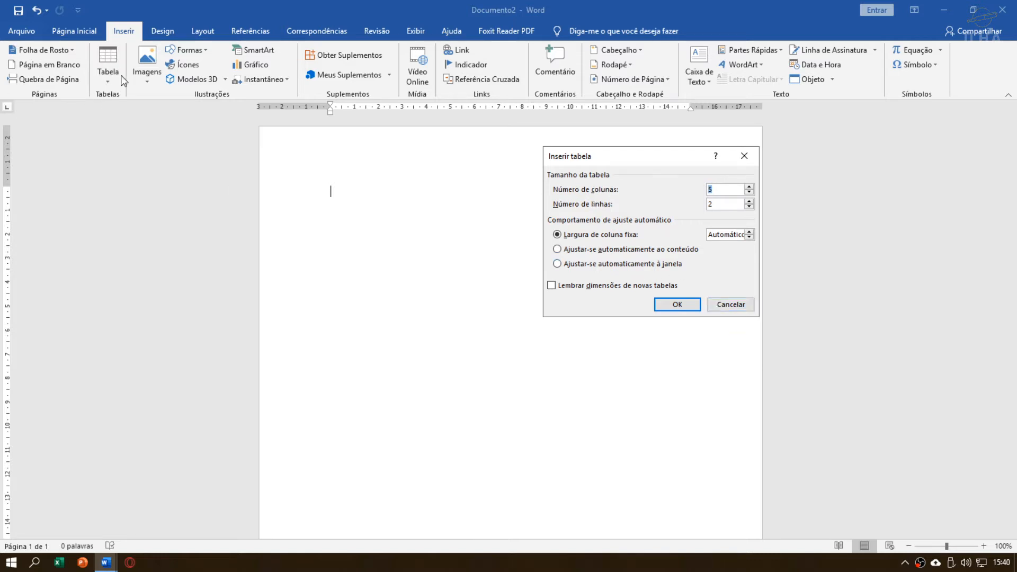
left_click(731, 304)
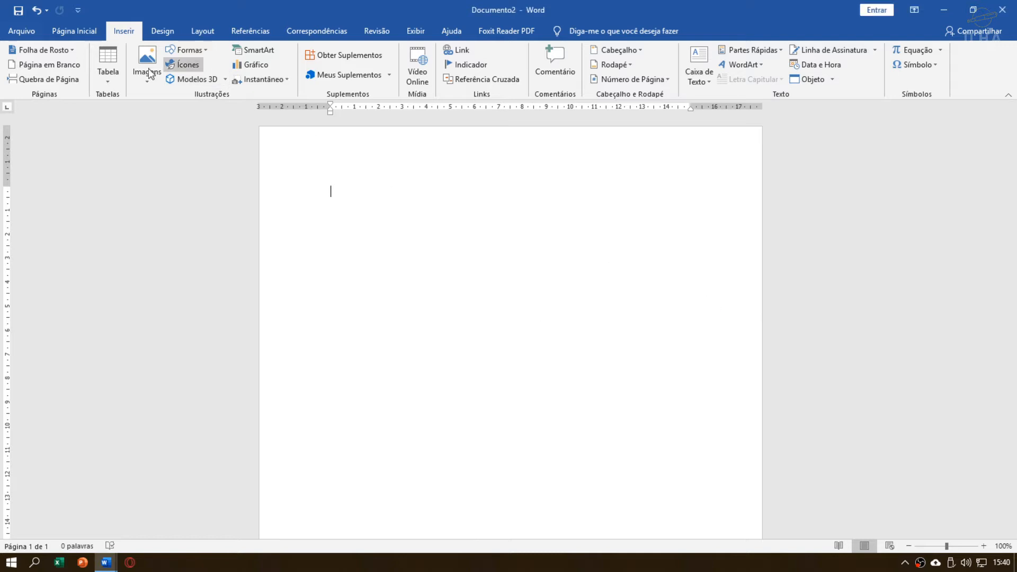
Step: Insert a table with 7 columns and 5 rows by specifying its dimensions, keeping the automatic fixed column width
left_click(108, 81)
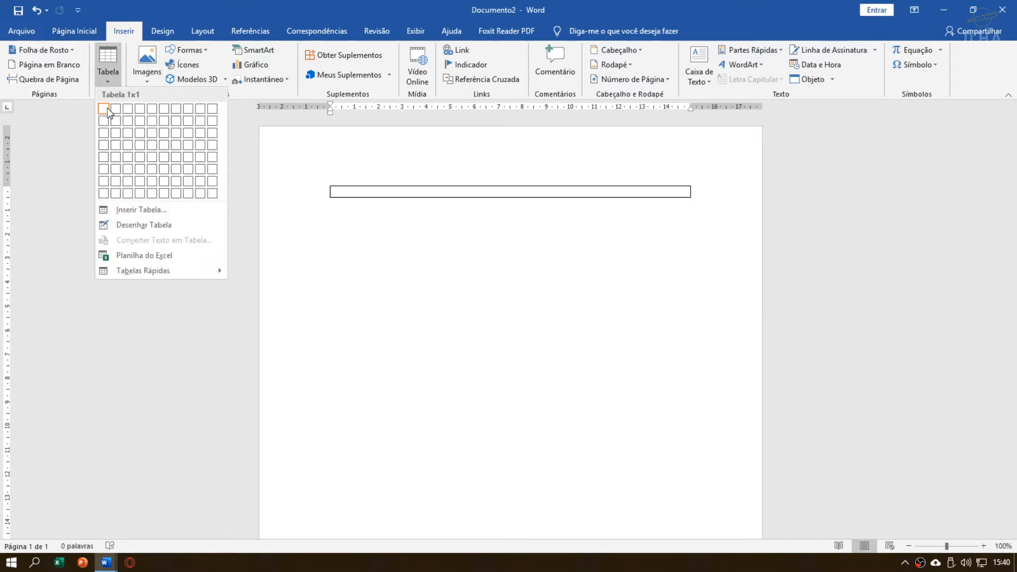
left_click(141, 209)
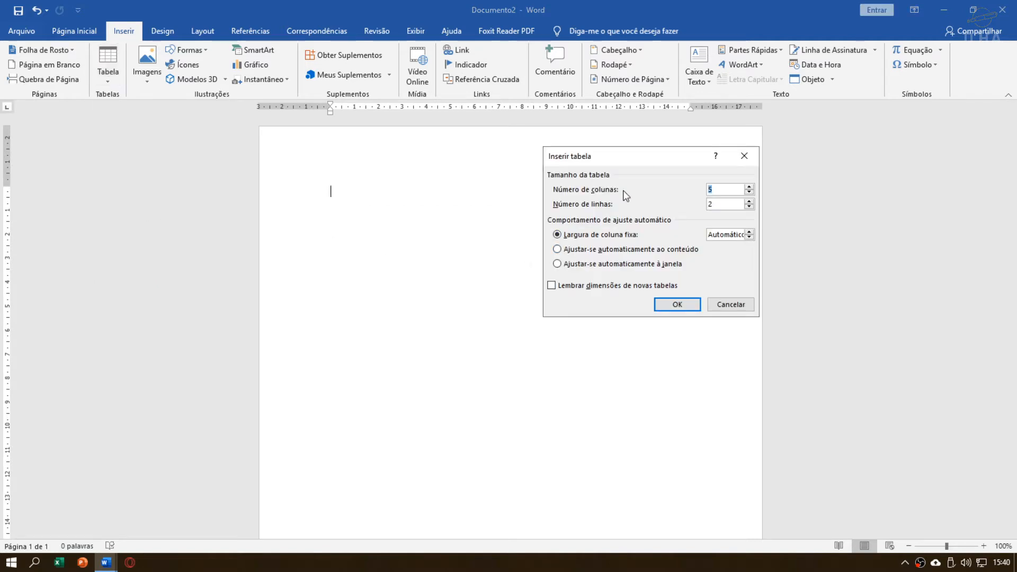
left_click_drag(645, 160, 643, 166)
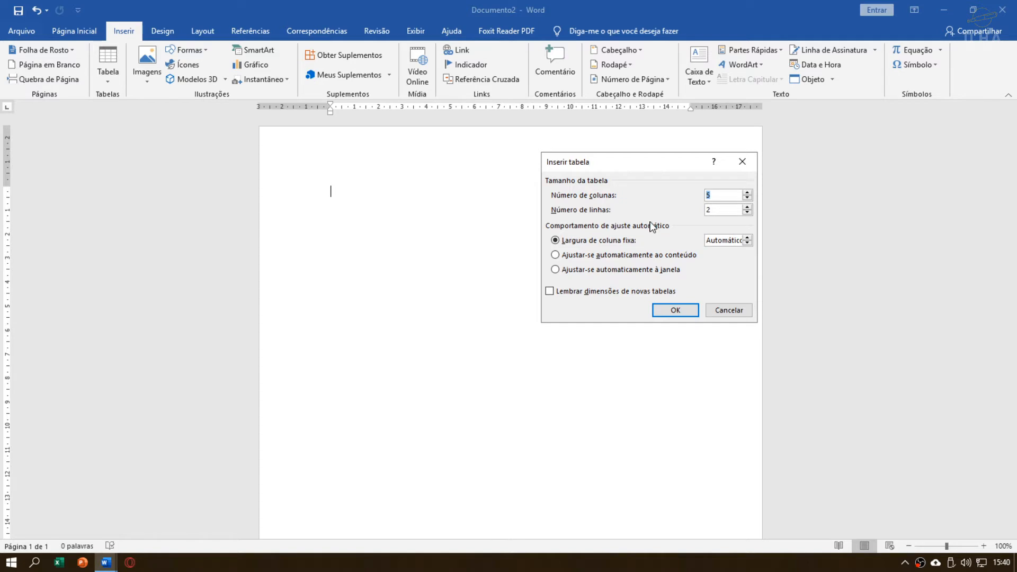
type("7")
left_click(682, 309)
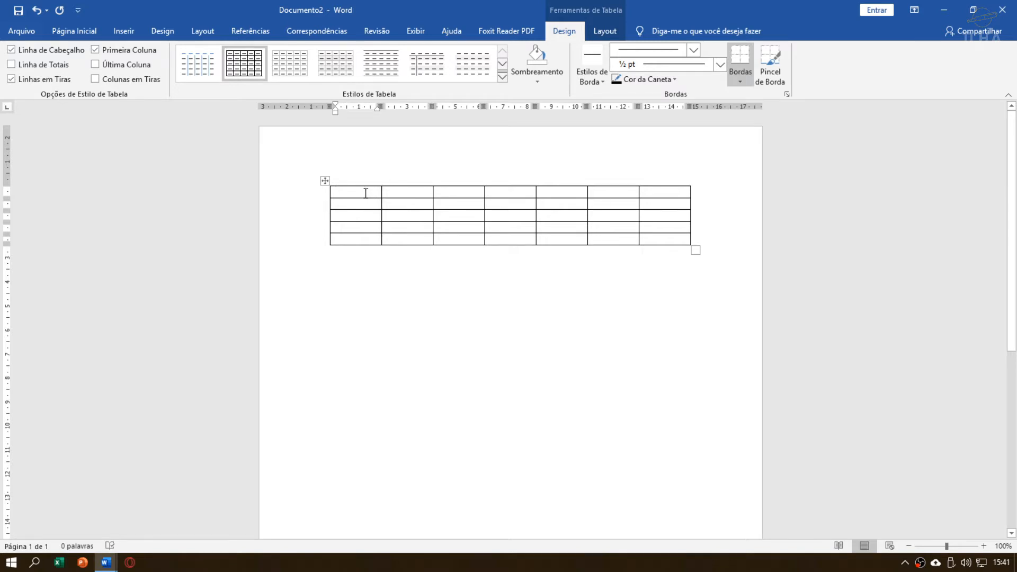
Step: Try filling the table's first cell with several lines of random capital letters and delete that text
type("LAJ")
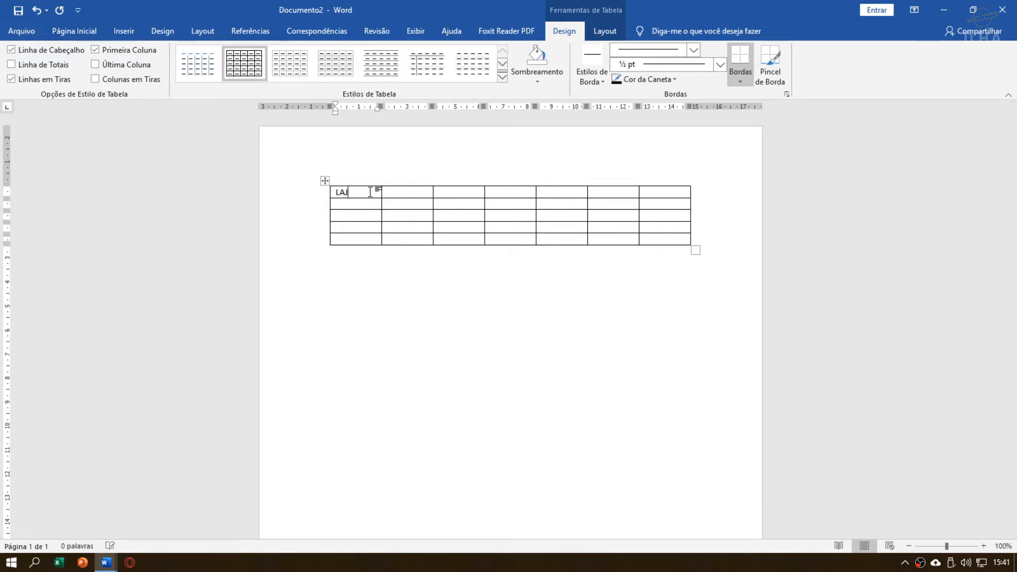
type("DJAKLSJ KAJSKLDJALKJSDLKAJSLKDJALKSJDLKAJSDLK")
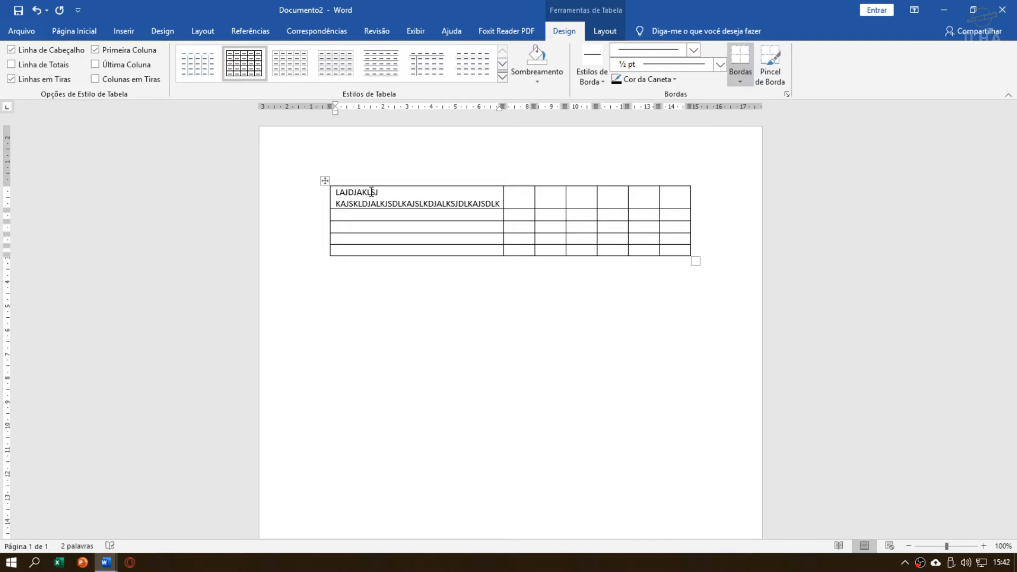
type("AKLJSDLAJSLDAJL")
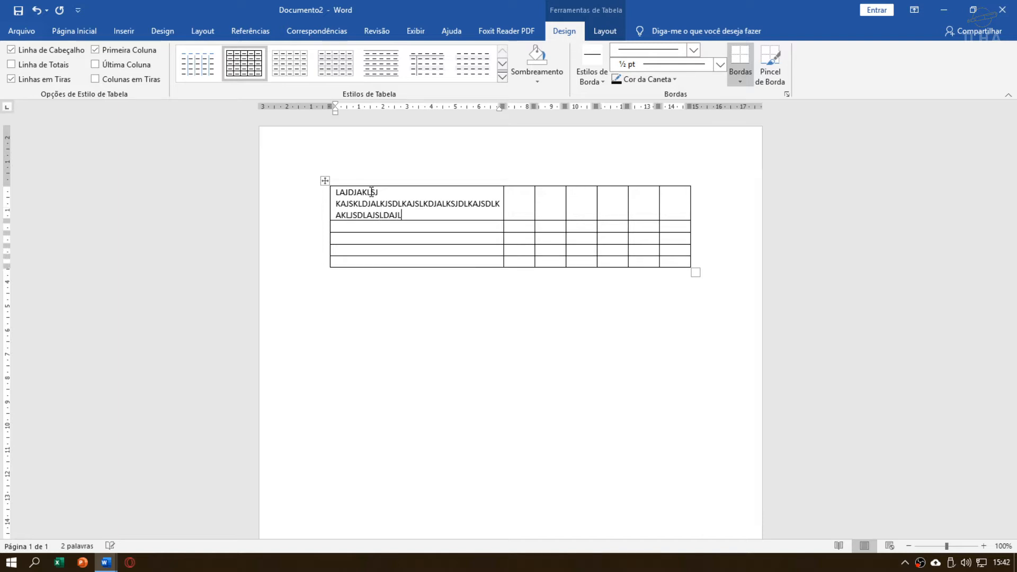
type("JSDLAJSDLJASLJALK")
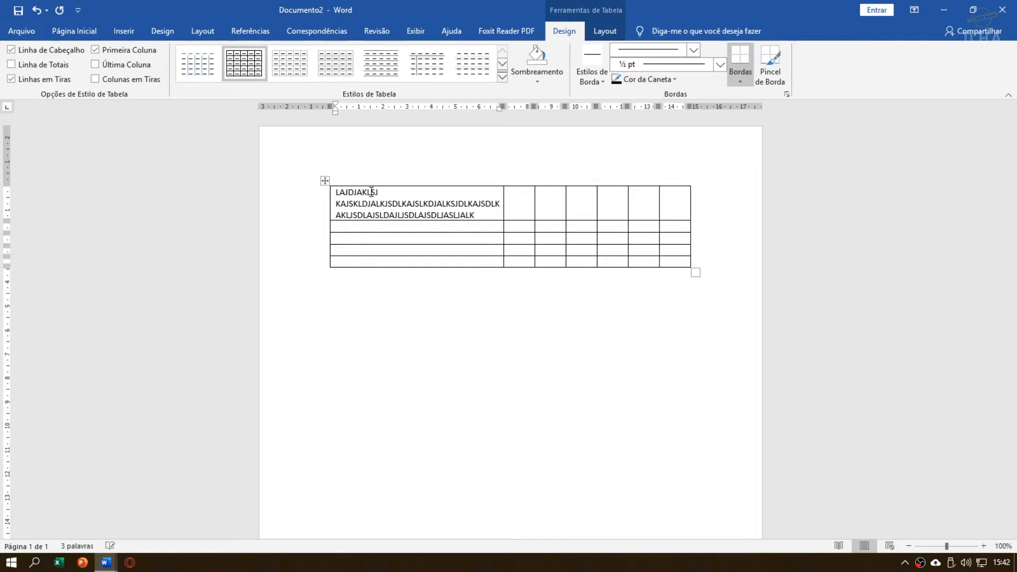
type(" LAJLSJDLKAJSLDJALSKD LAS")
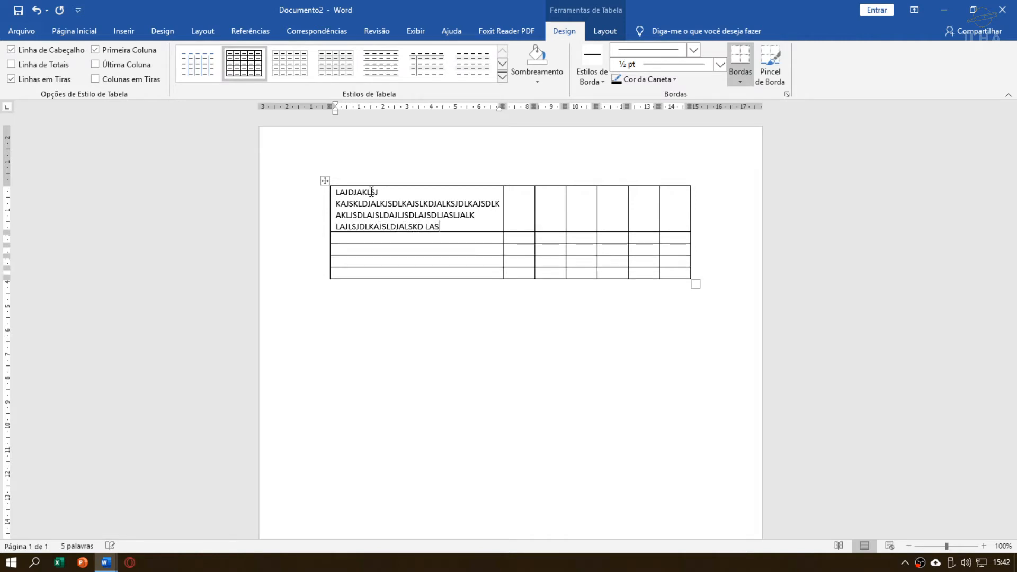
type("JDALKSJLDAJSLDJALSJDLJALSJDLDLAJSLDJ")
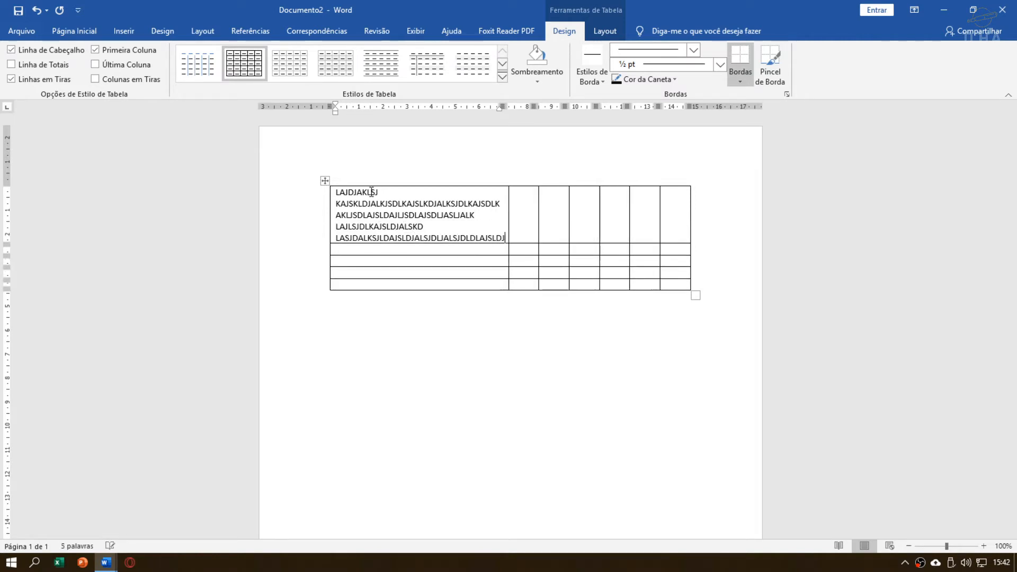
type("LAJSLDJLAJSLDJALSJDLJALSDLJLAJDLAJ")
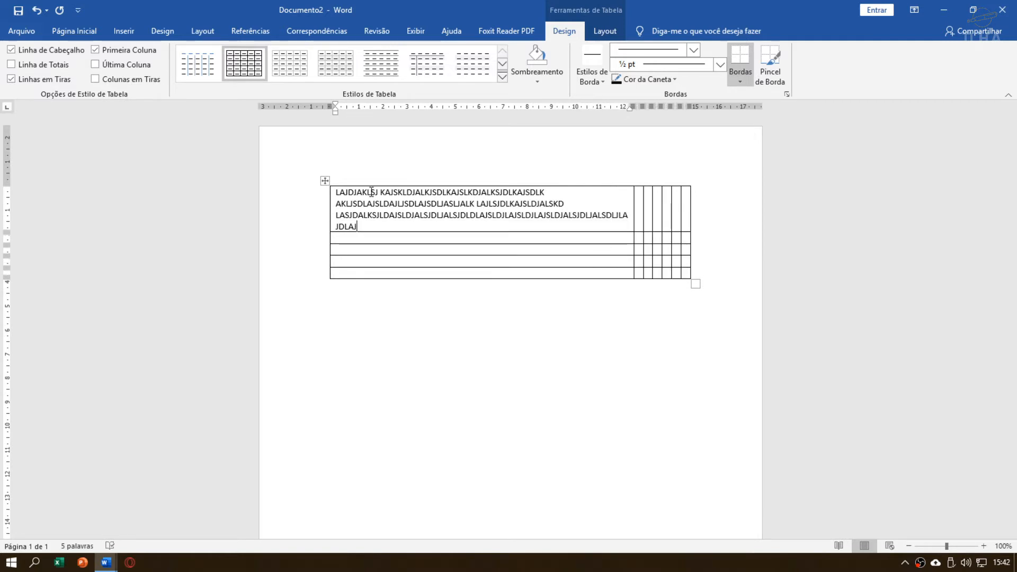
left_click_drag(374, 221, 336, 192)
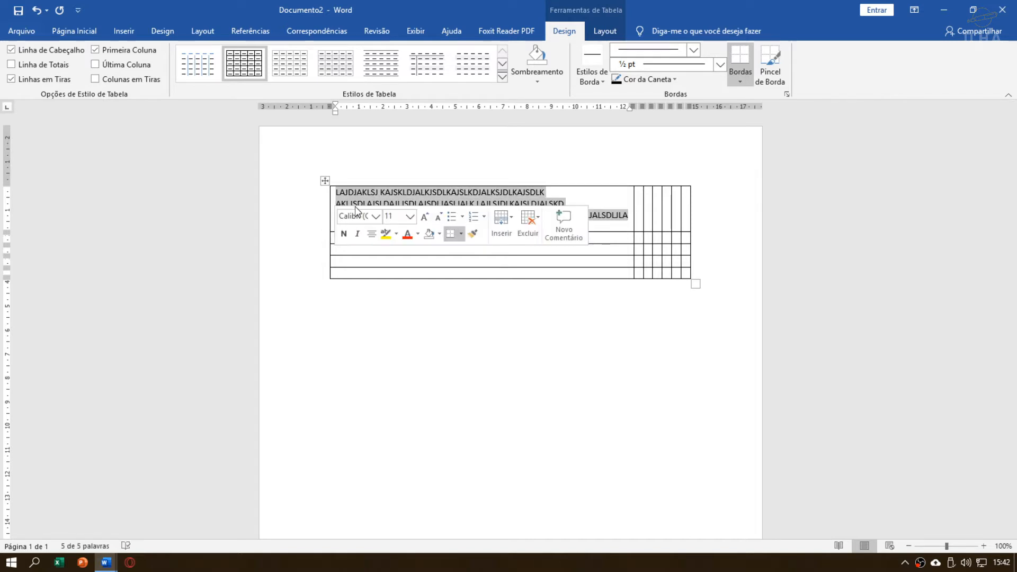
key("Delete")
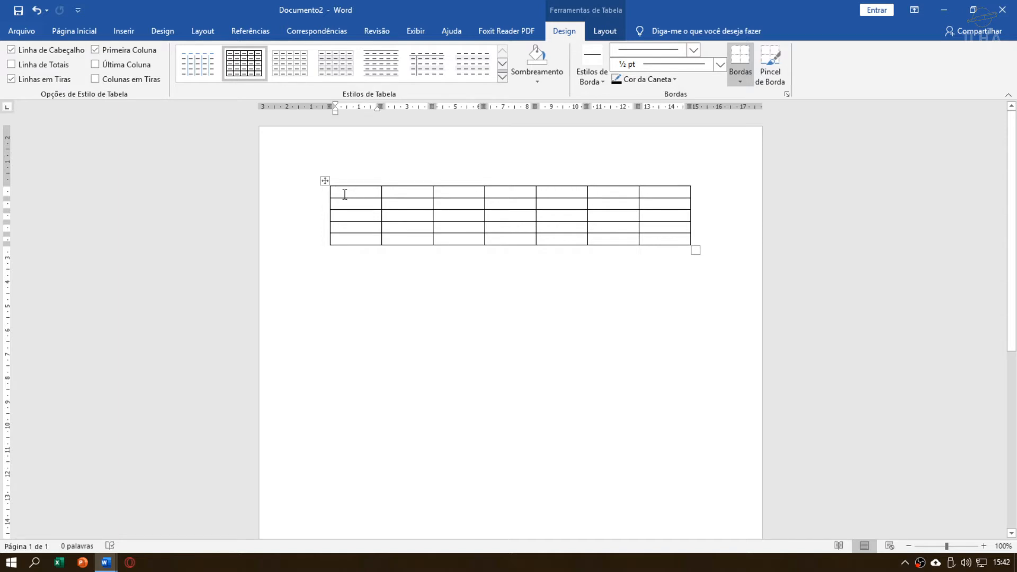
Step: Enter TEXTO 01 and TEXTO 02 in the first two cells of the table's top row
type("tE")
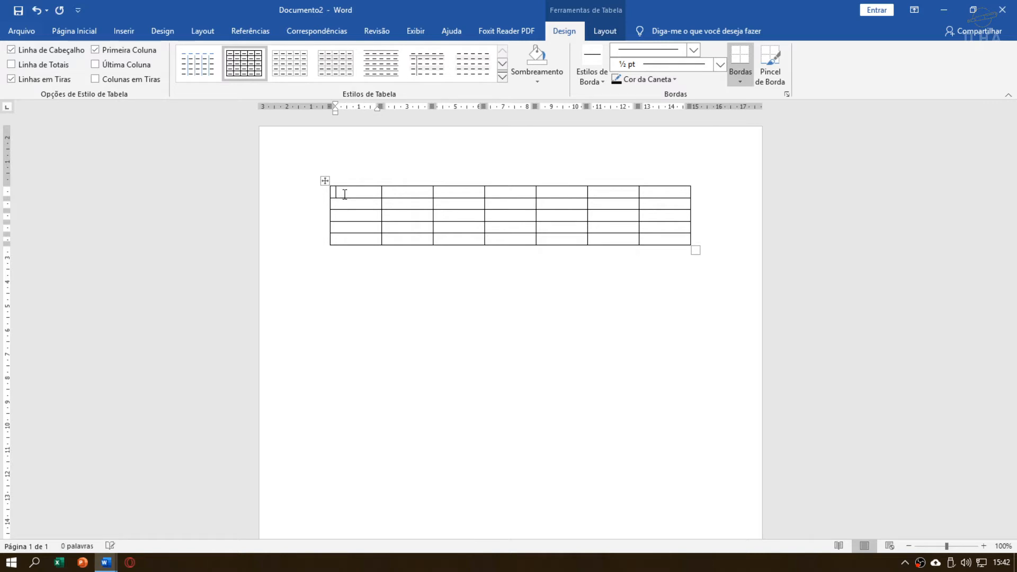
type("XTO 01")
left_click(400, 192)
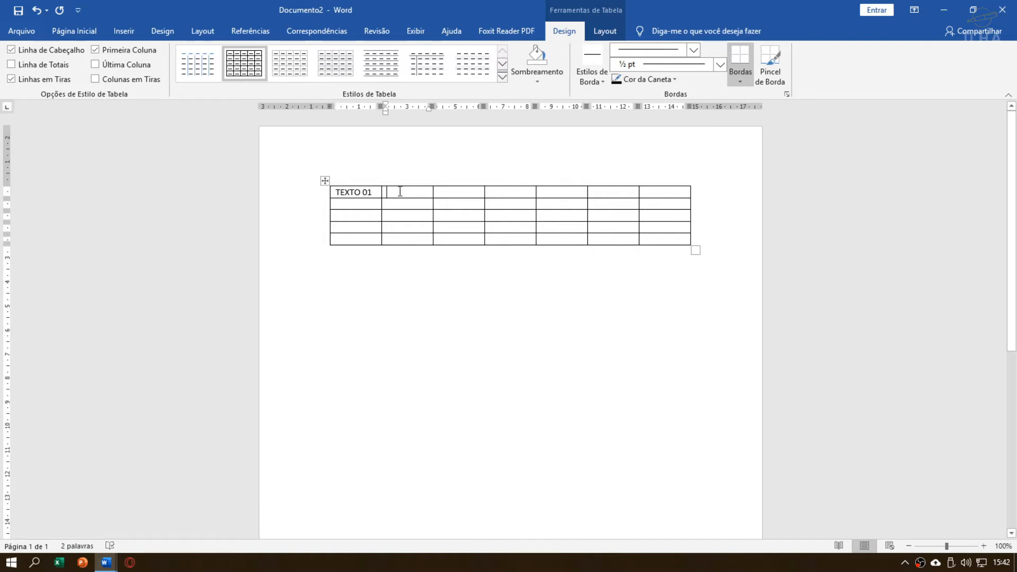
type("TOEX")
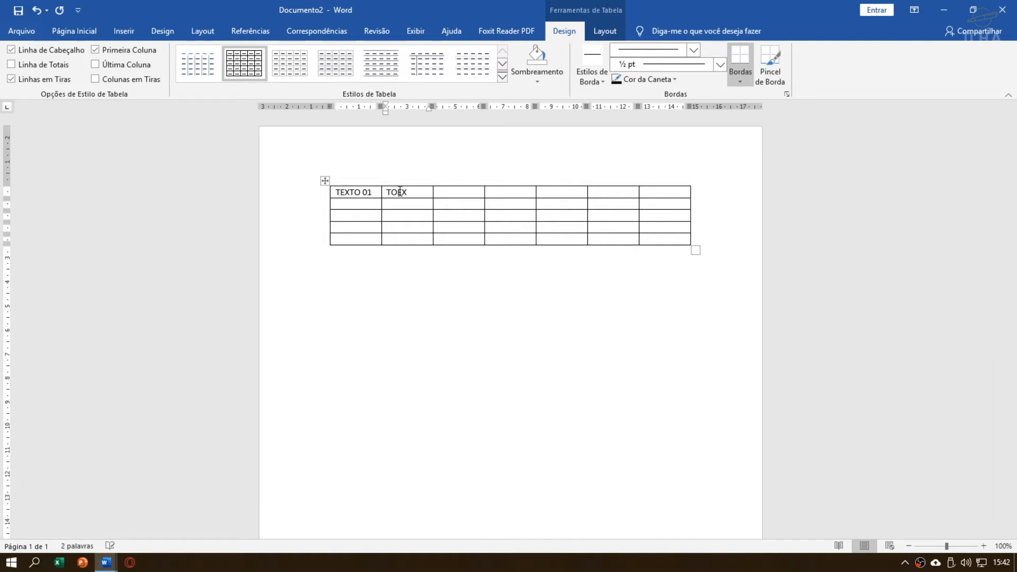
key("BackSpace")
key("BackSpace")
key("BackSpace")
type("EXTO 02")
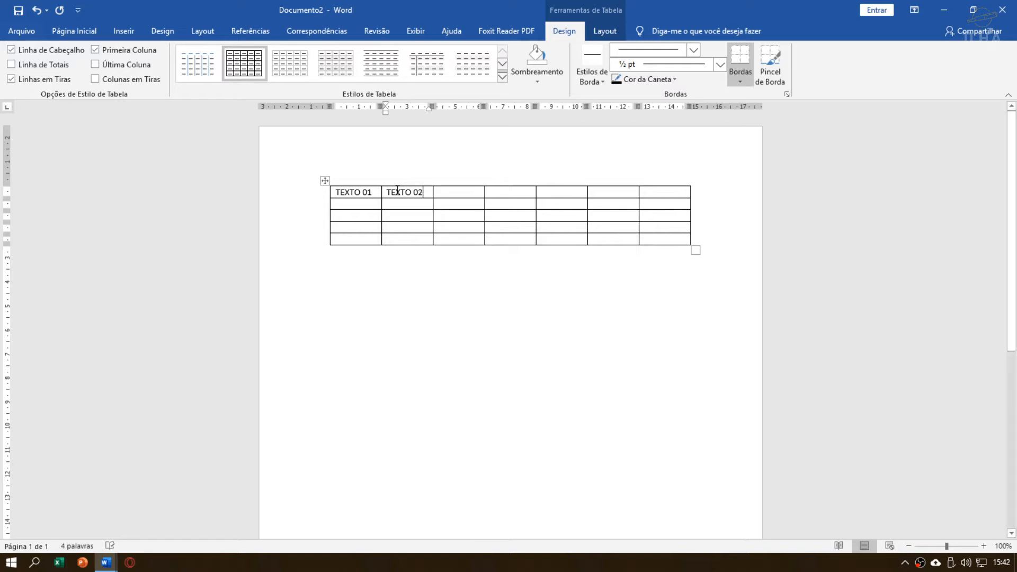
left_click(448, 192)
Step: Try shrinking the whole table to about three quarters of its width and undo the resize
left_click_drag(696, 250, 602, 240)
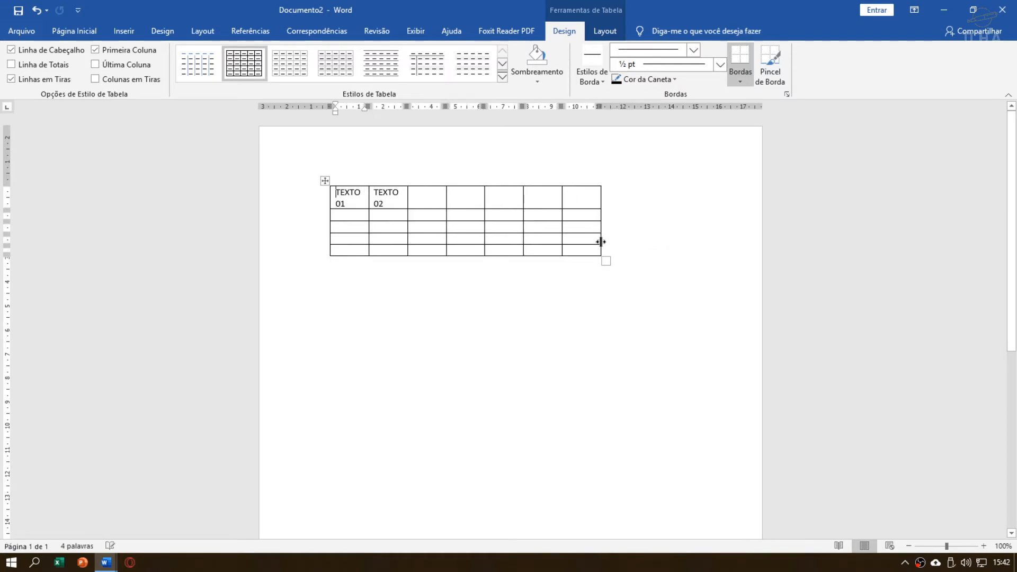
key("ctrl+z")
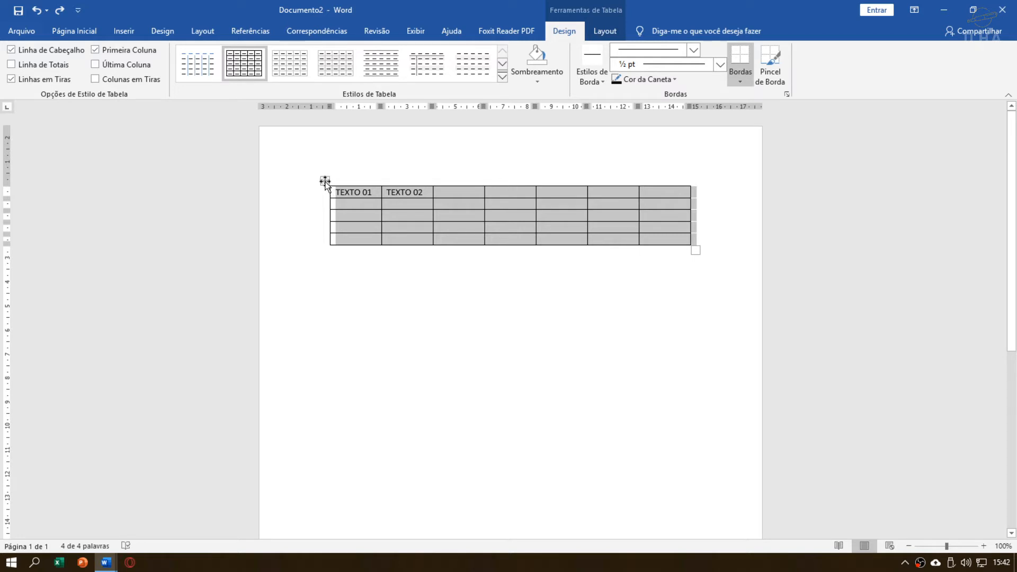
left_click(435, 192)
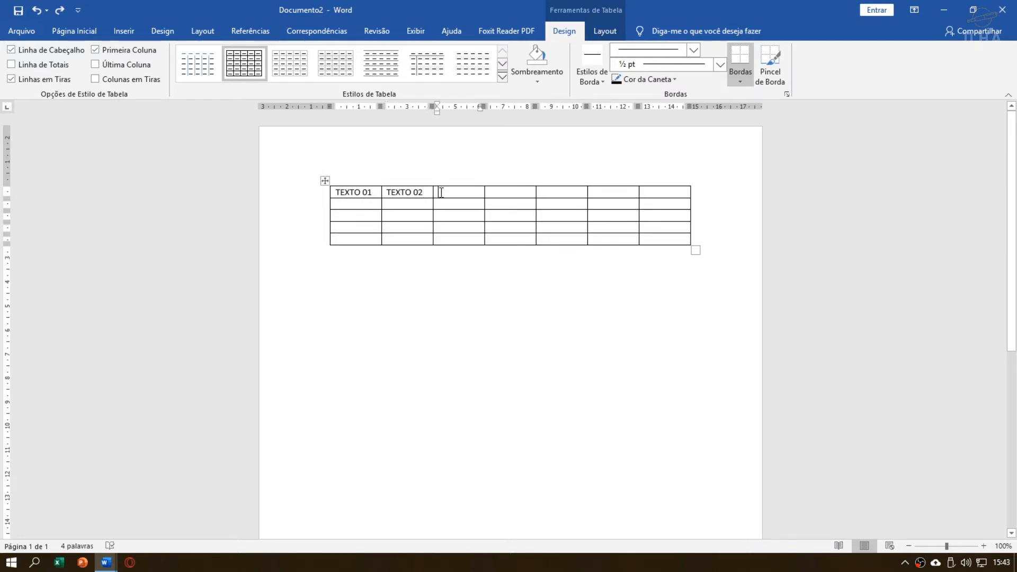
Step: Change the page orientation to landscape (Paisagem)
left_click(197, 32)
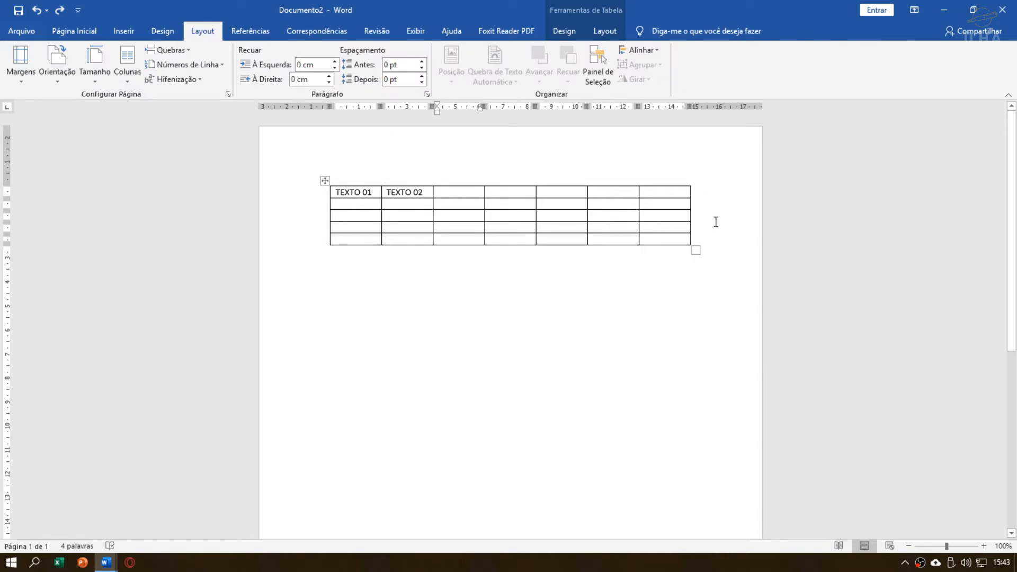
left_click(58, 75)
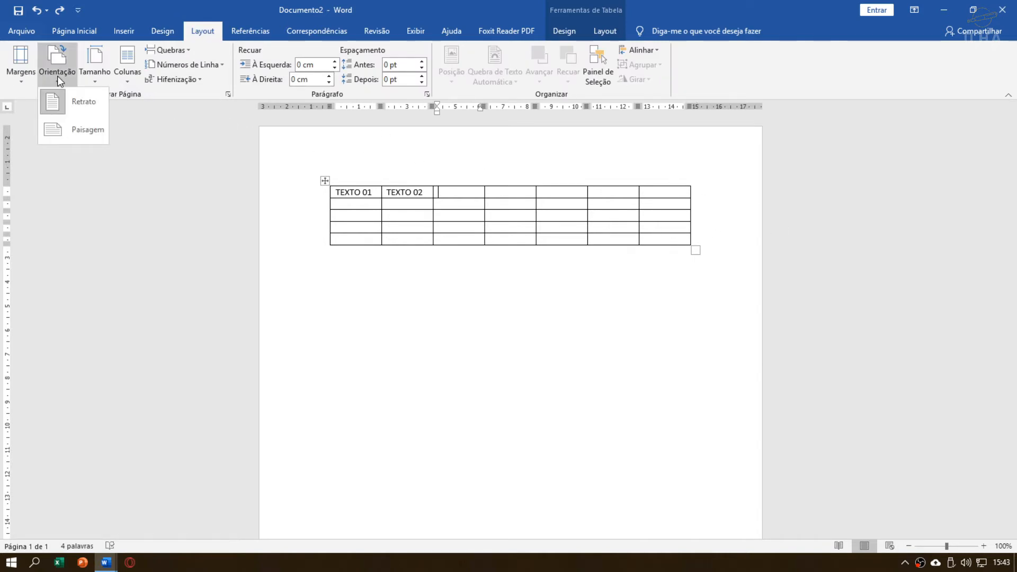
left_click(59, 129)
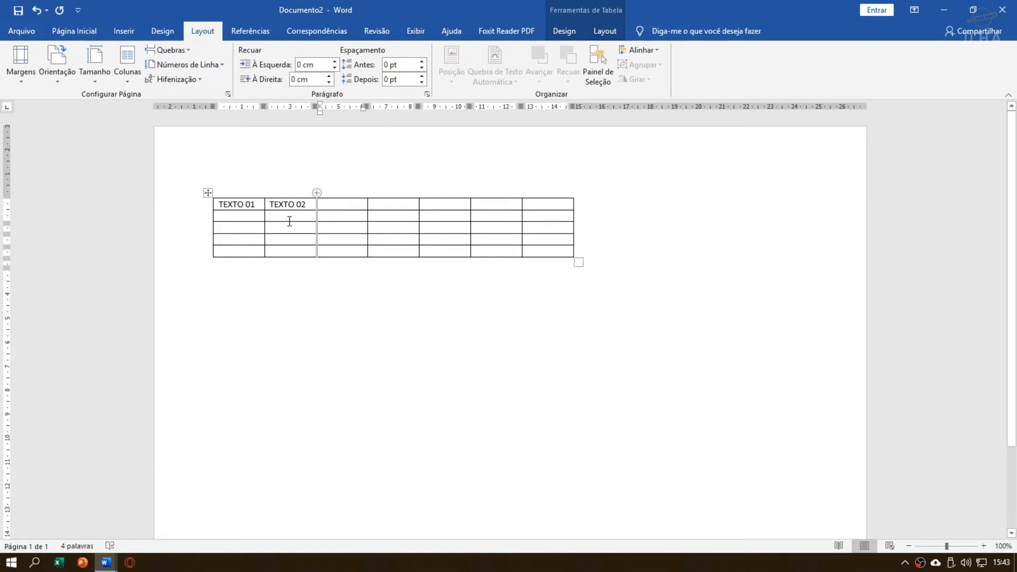
Step: Try enlarging the table across the landscape page's width with taller rows and undo the resize
left_click_drag(579, 262, 835, 281)
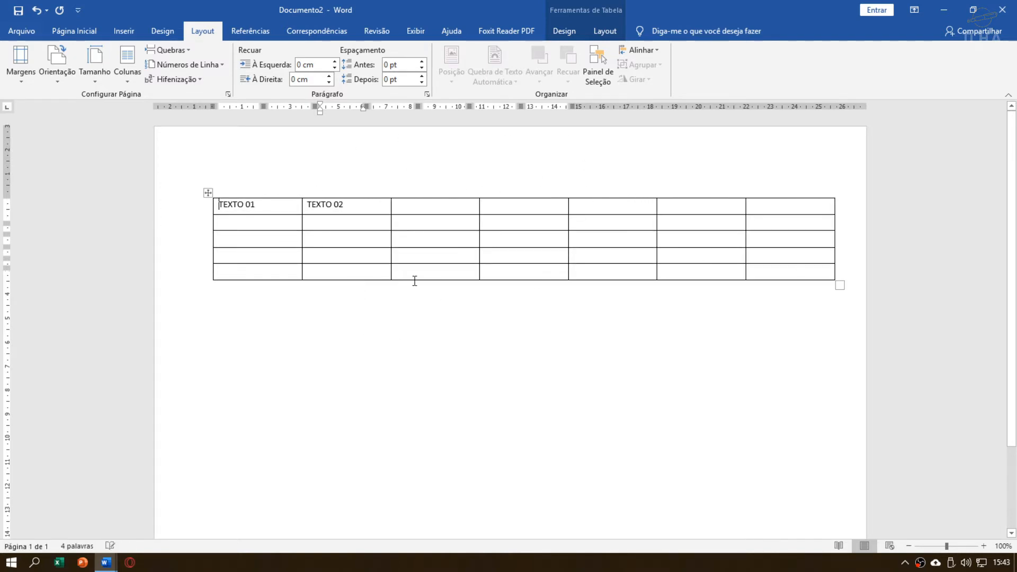
key("ctrl+z")
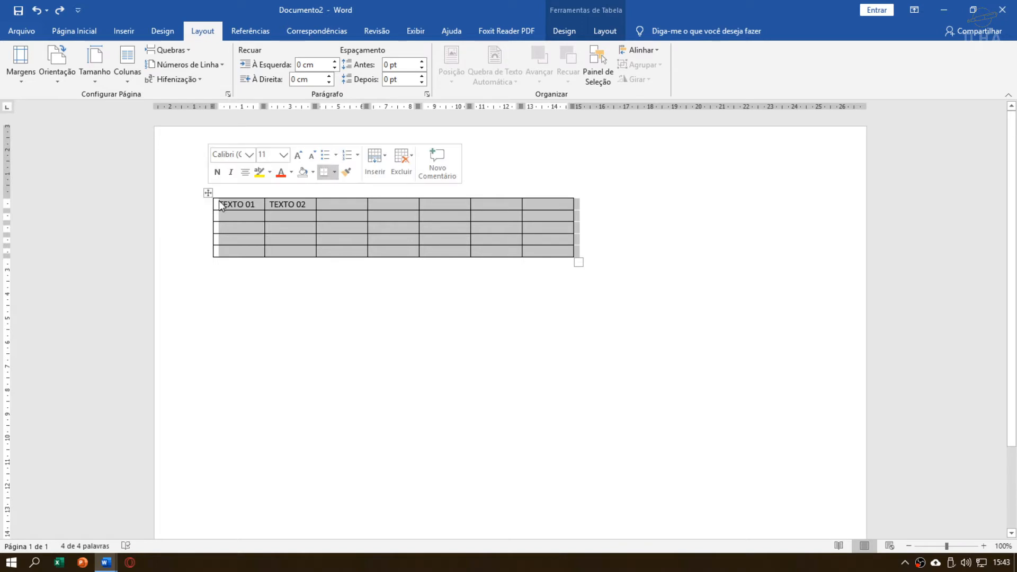
Step: Delete the selected table and set the page orientation back to portrait (Retrato)
key("BackSpace")
left_click(124, 31)
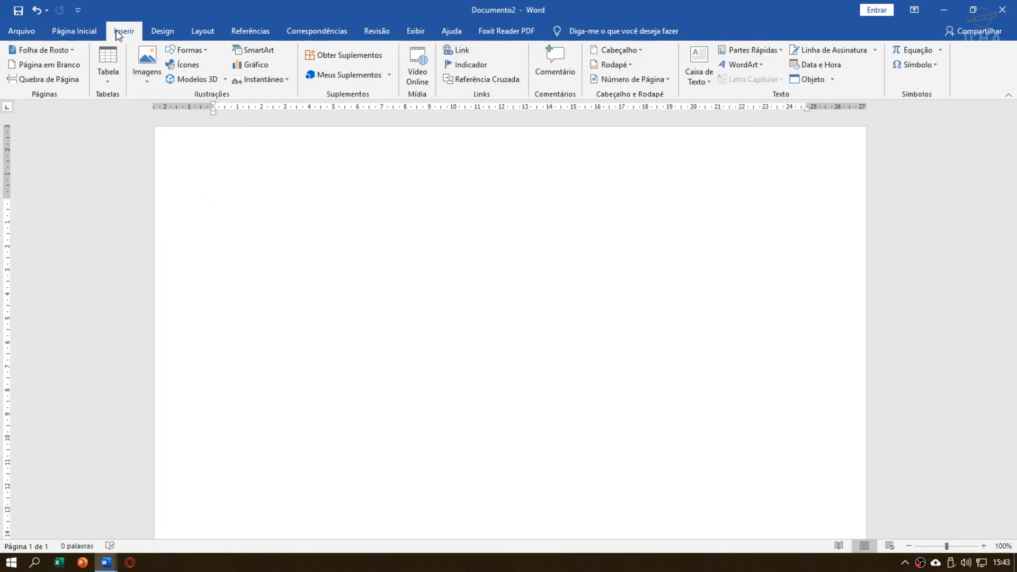
left_click(170, 30)
left_click(201, 31)
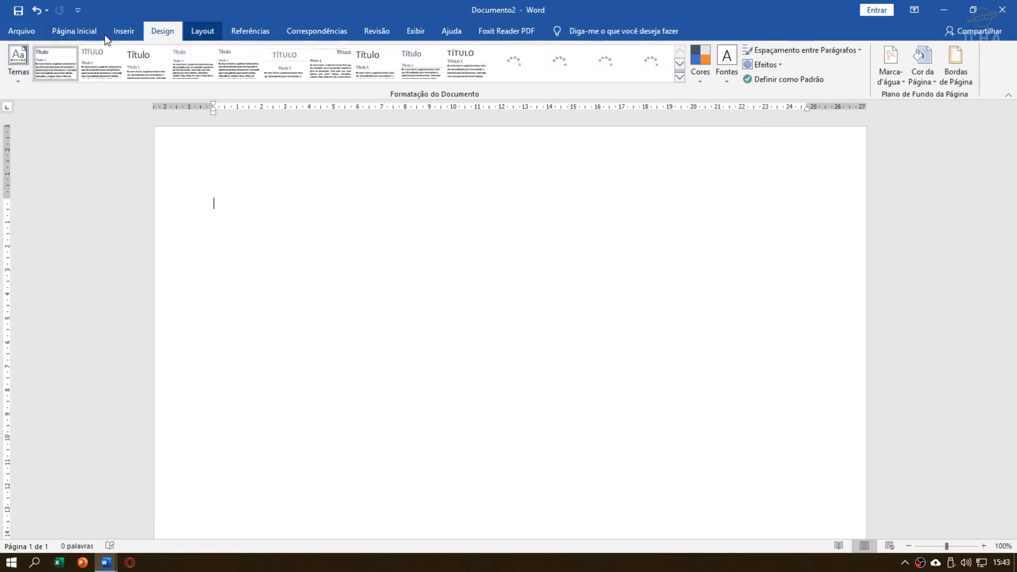
left_click(65, 66)
left_click(74, 101)
Step: Insert a table of 5 columns and 2 rows that adjusts automatically to its contents (Ajustar-se automaticamente ao conteúdo)
left_click(123, 31)
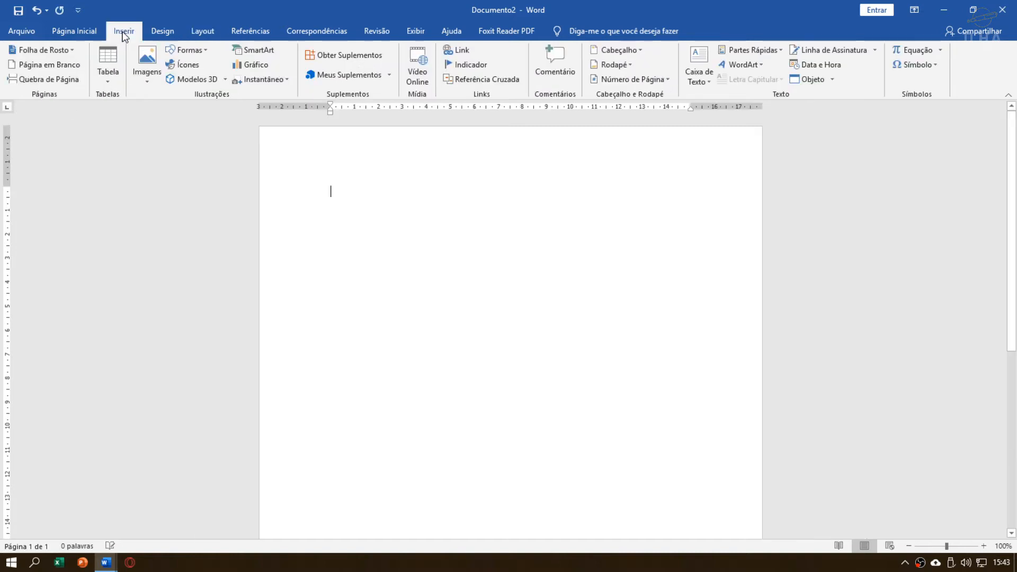
left_click(108, 64)
left_click(158, 210)
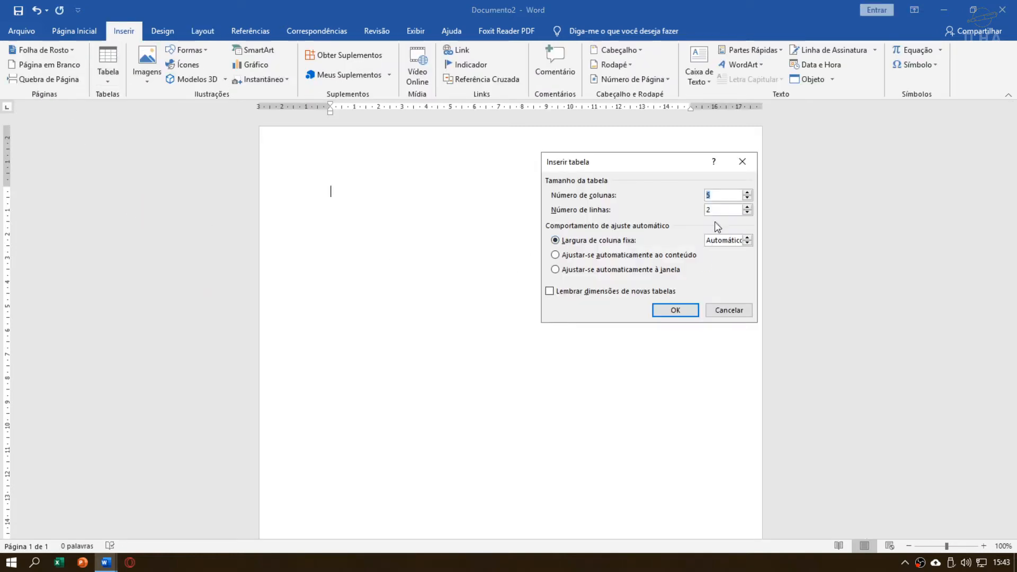
left_click(583, 259)
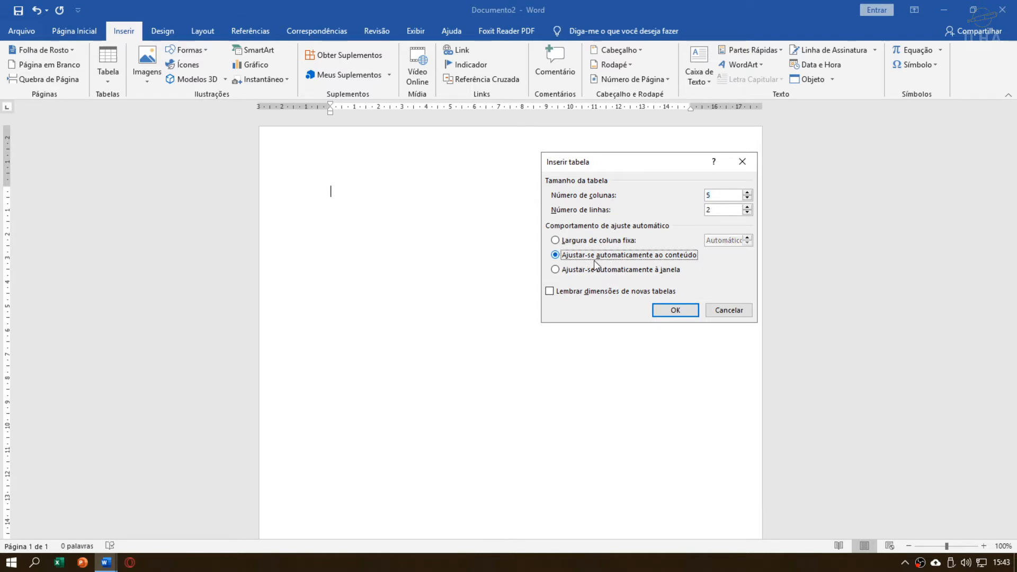
left_click(673, 310)
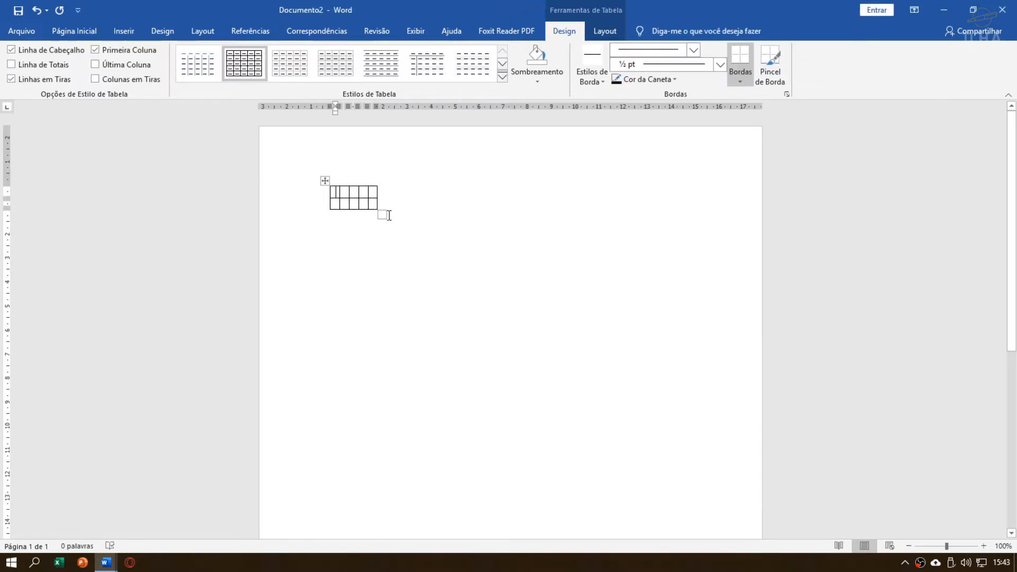
Step: Try enlarging the small table to about 11 cm wide with taller rows and undo the resize
left_click_drag(382, 214, 591, 241)
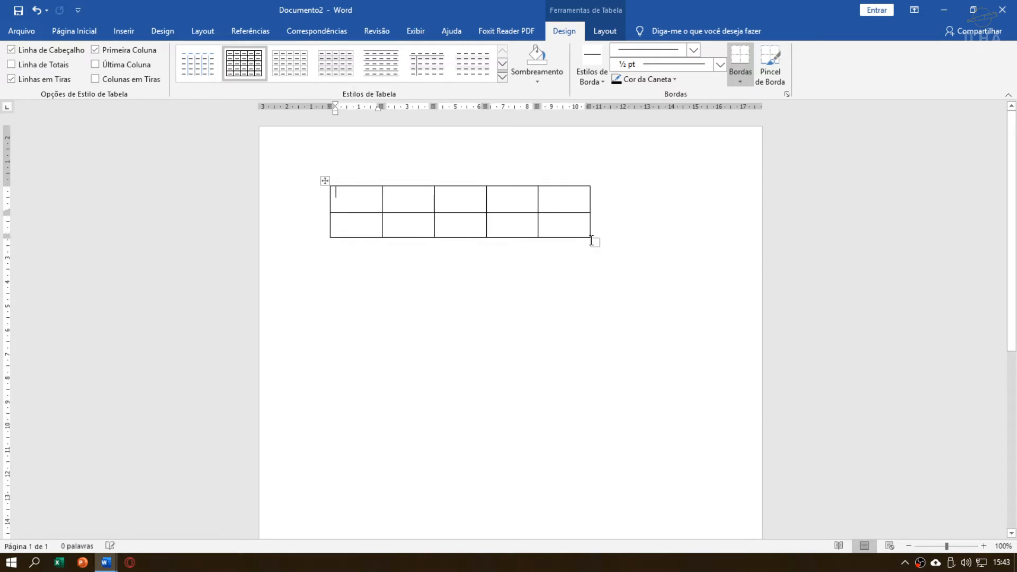
key("ctrl+z")
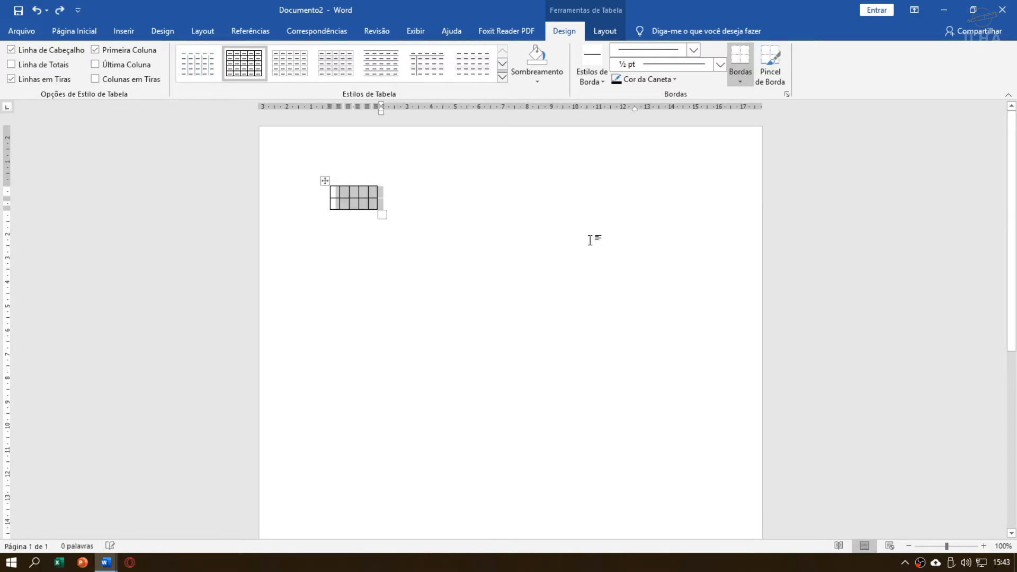
Step: Enter TEXTO 01 and TEXTO 02 in the first two cells of the content-fitted table's top row
left_click(335, 193)
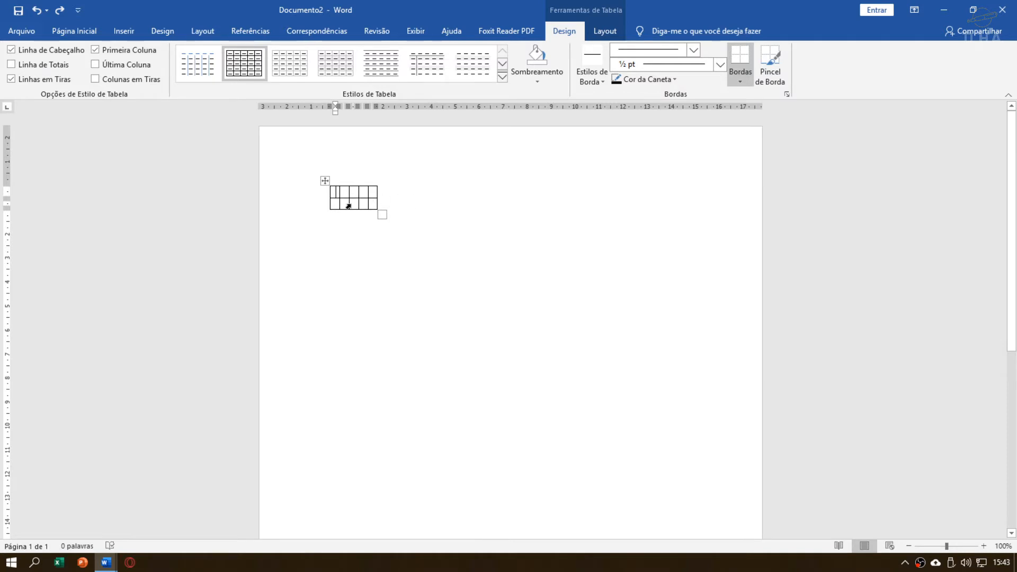
type("TEXT")
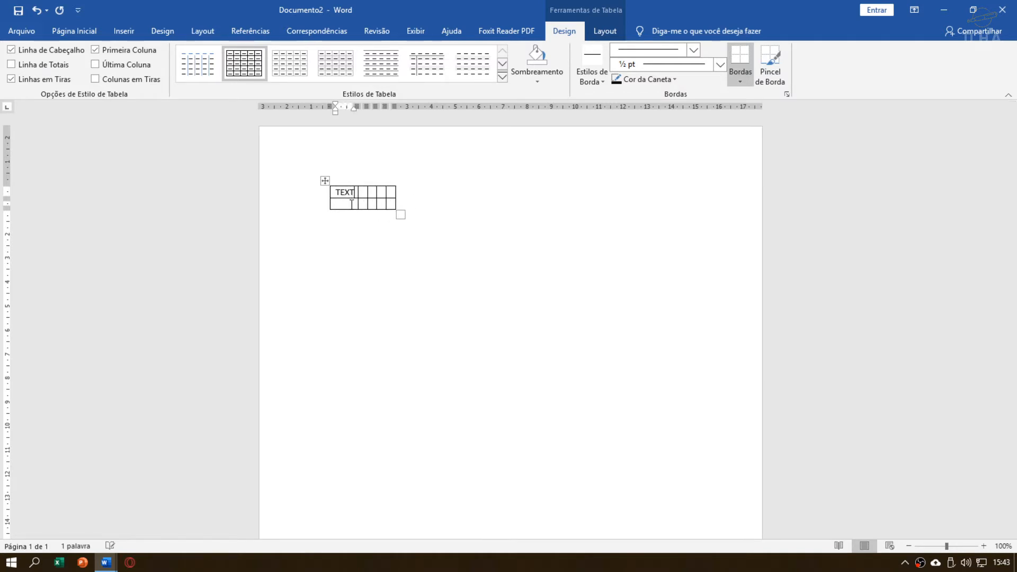
type("O 01")
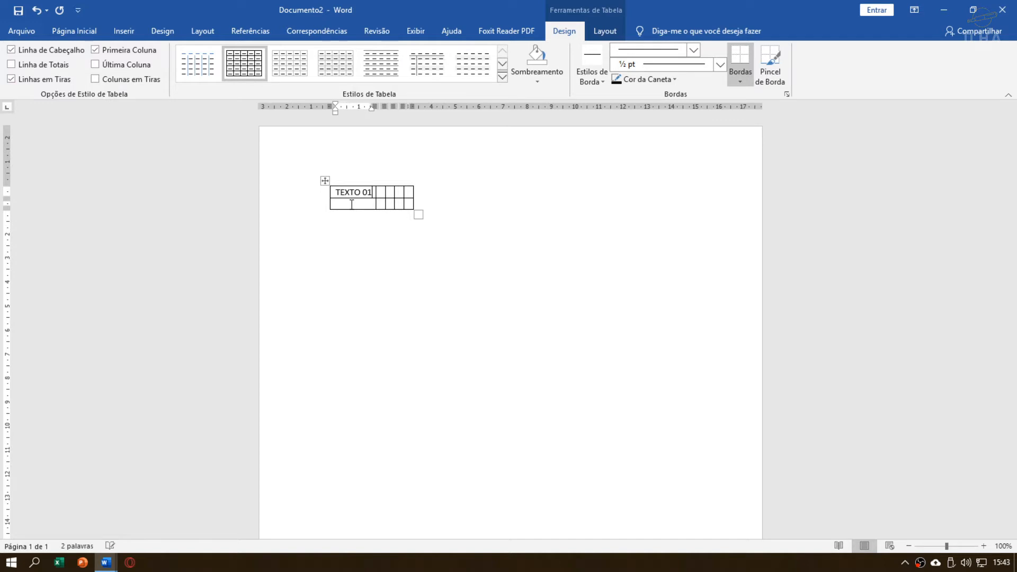
key("Tab")
type("TEXT")
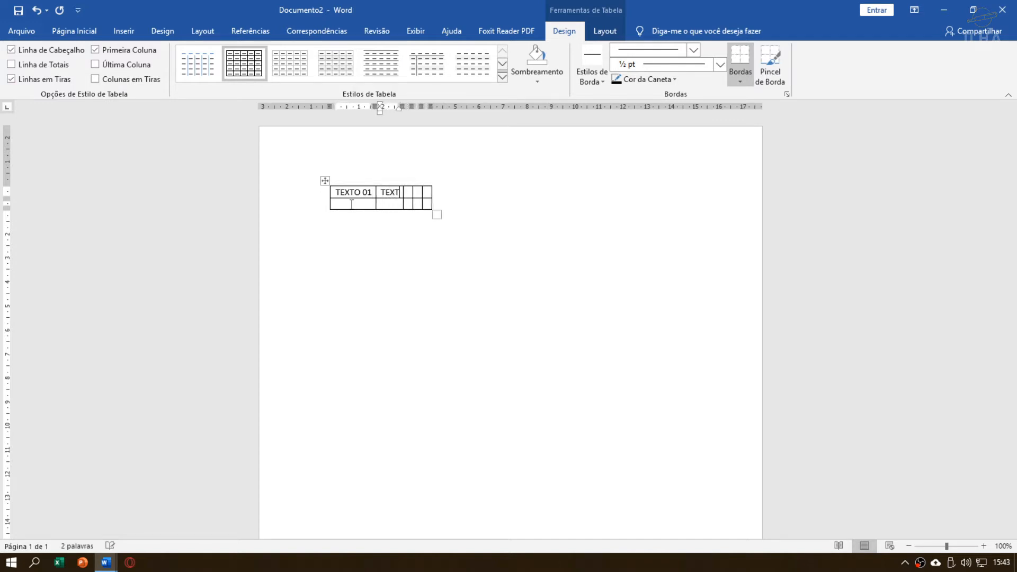
type("O")
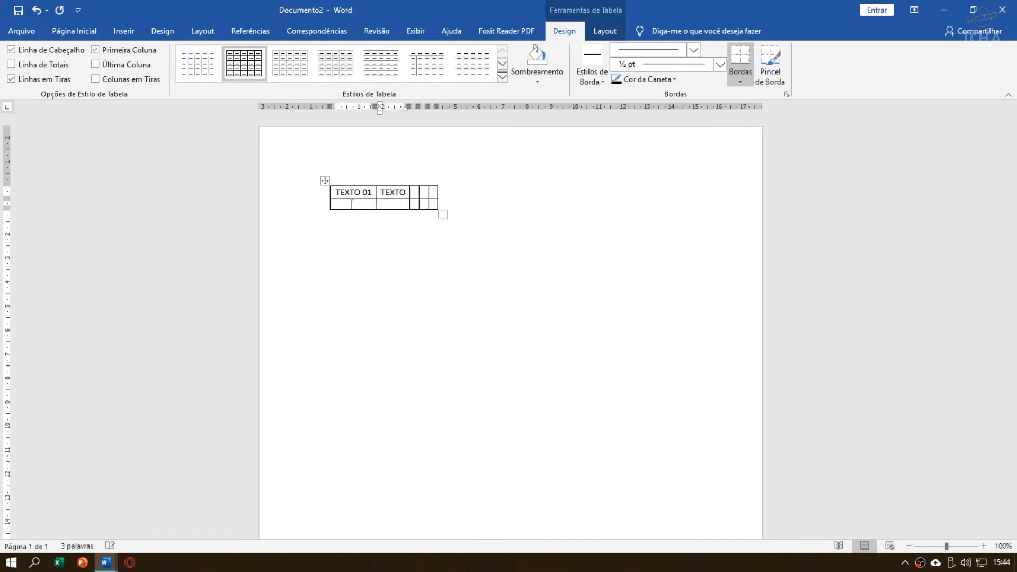
type(" 02")
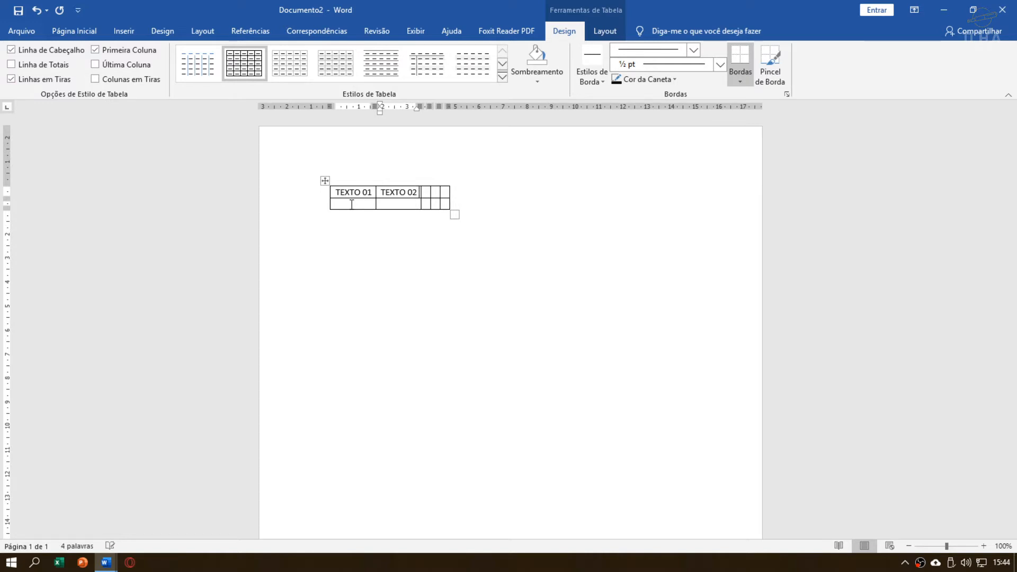
Step: Extend the TEXTO 02 cell with filler words such as ASDASDAS DASDASDA until the text wraps onto a second line
type(" ASDASDAS DASDASD")
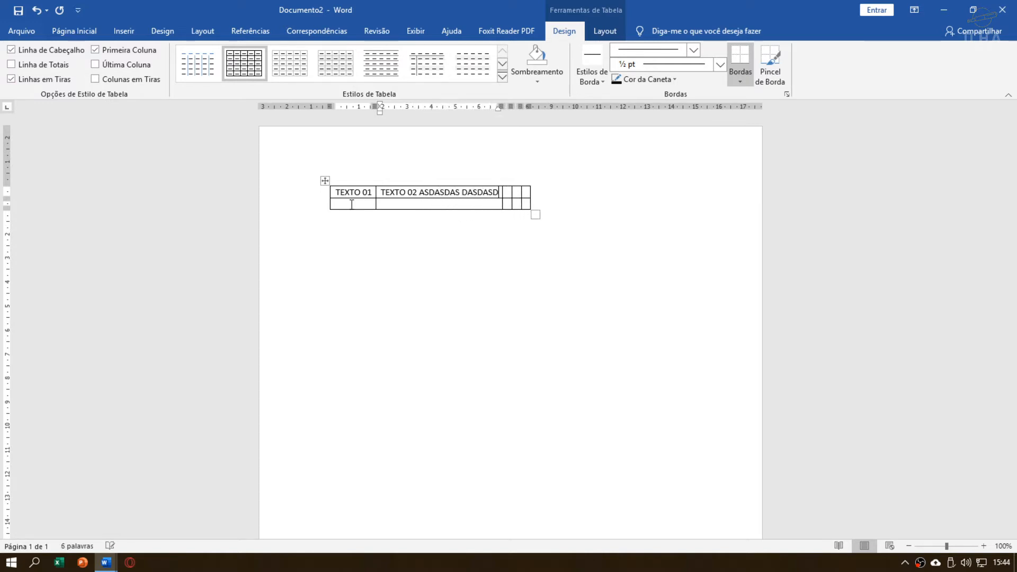
type("A SDASDASD ASDASD")
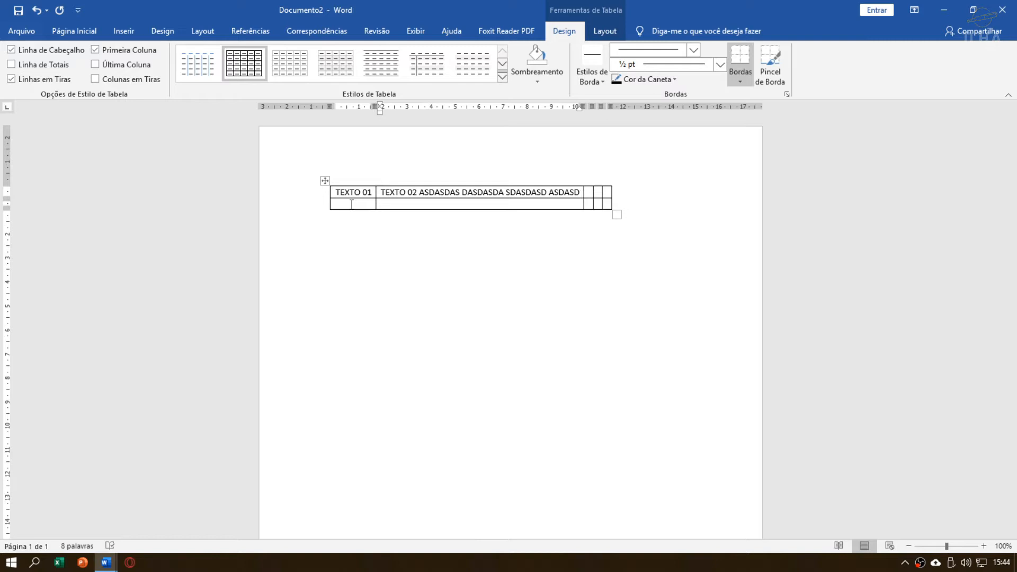
type("ASD AS DA SD AS AS DASD ASDASDASD")
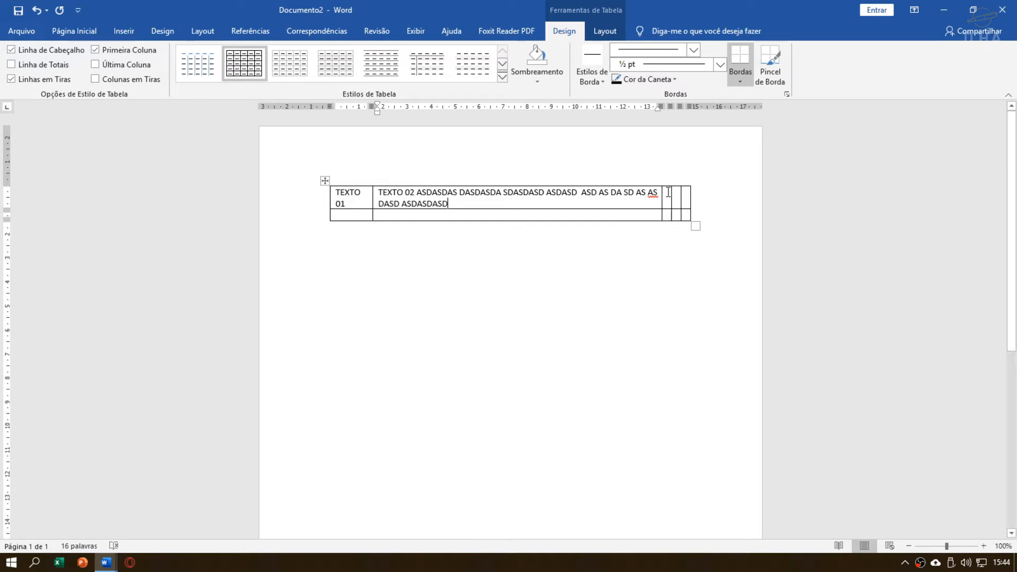
left_click_drag(668, 192, 684, 218)
left_click(669, 196)
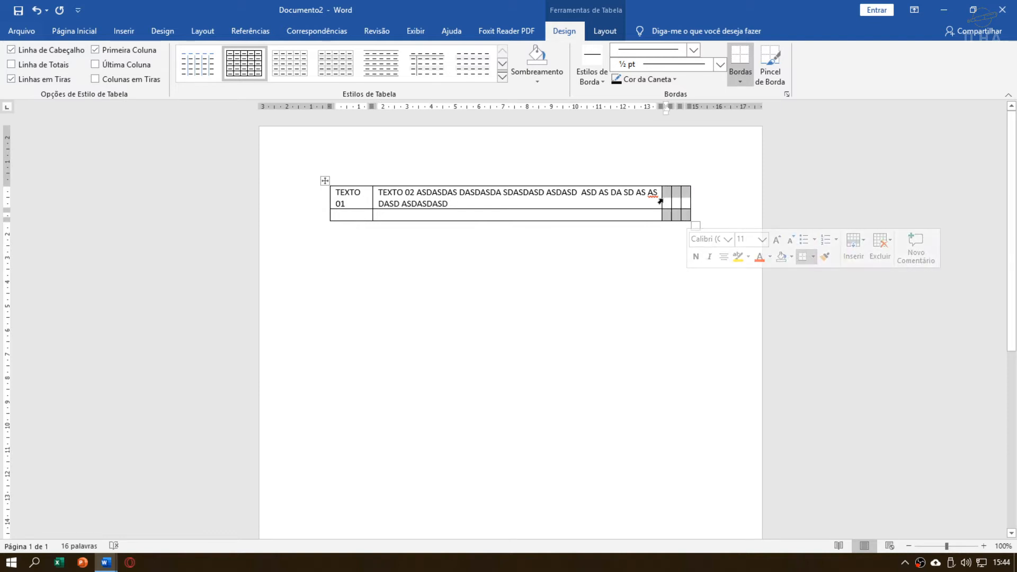
left_click(663, 197)
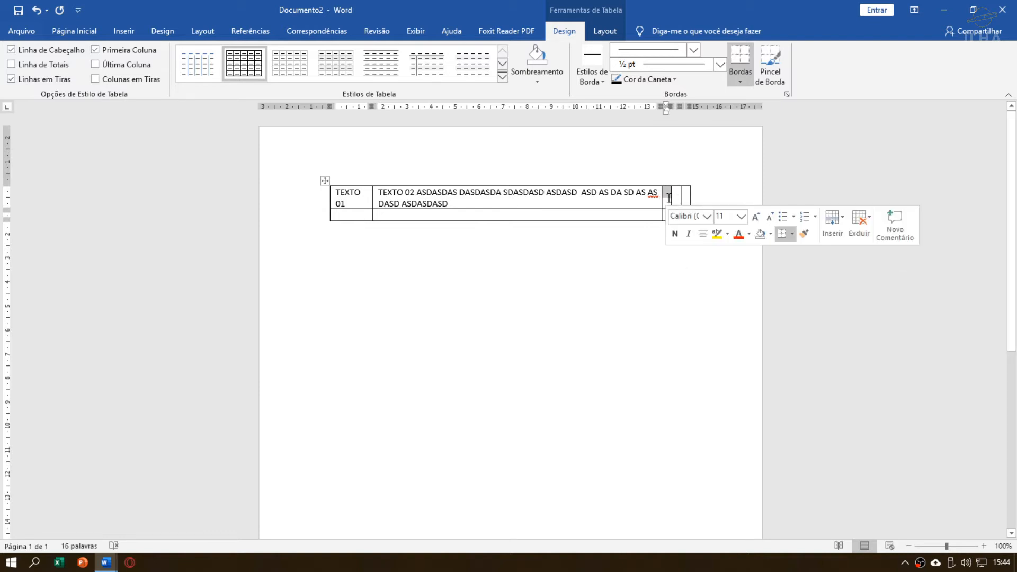
left_click(666, 195)
left_click(476, 208)
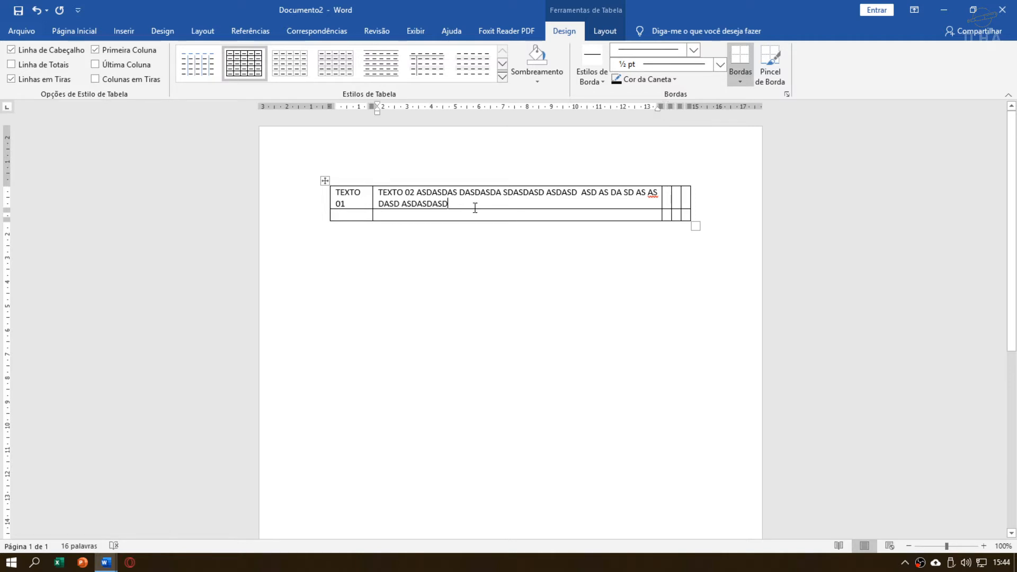
Step: Delete the filled table and insert an empty table of 5 columns and 2 rows that adjusts automatically to its contents
left_click(324, 181)
key("BackSpace")
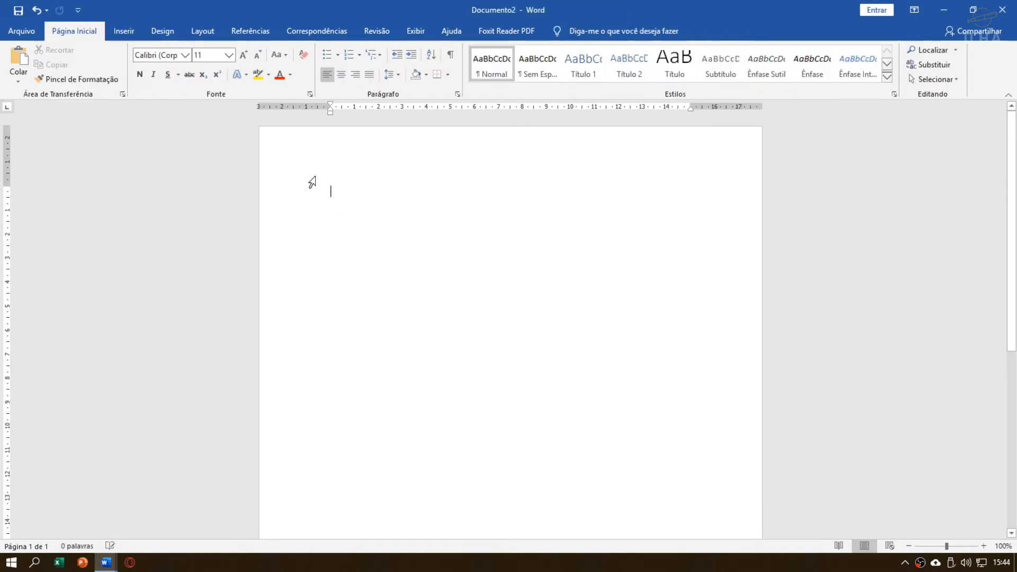
left_click(115, 33)
left_click(107, 59)
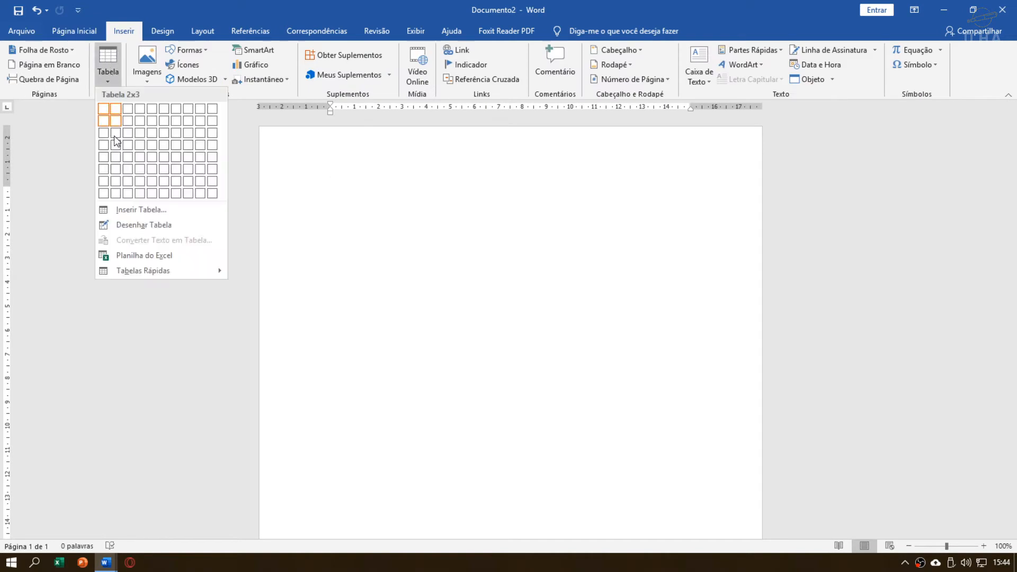
left_click(148, 208)
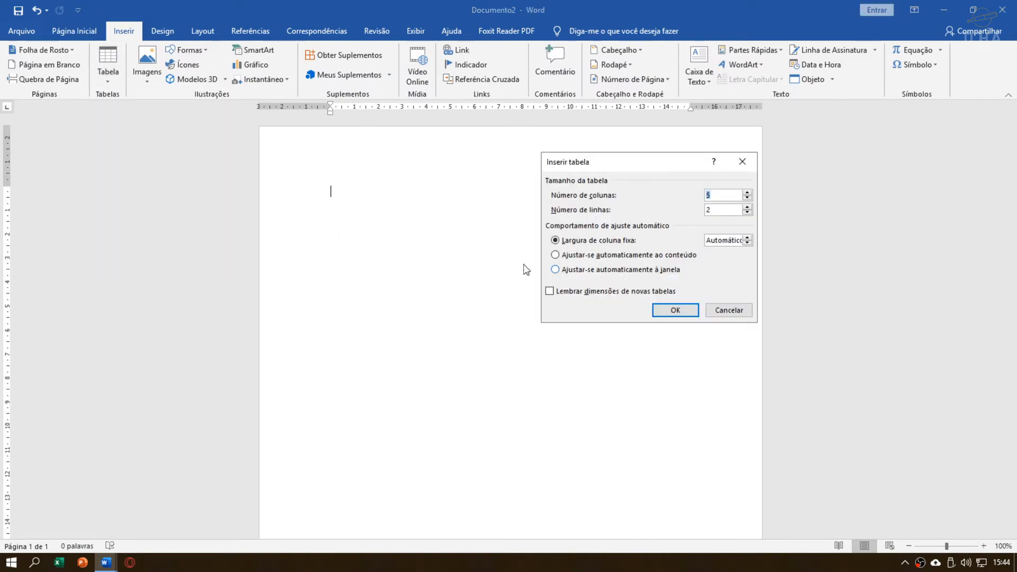
left_click(599, 273)
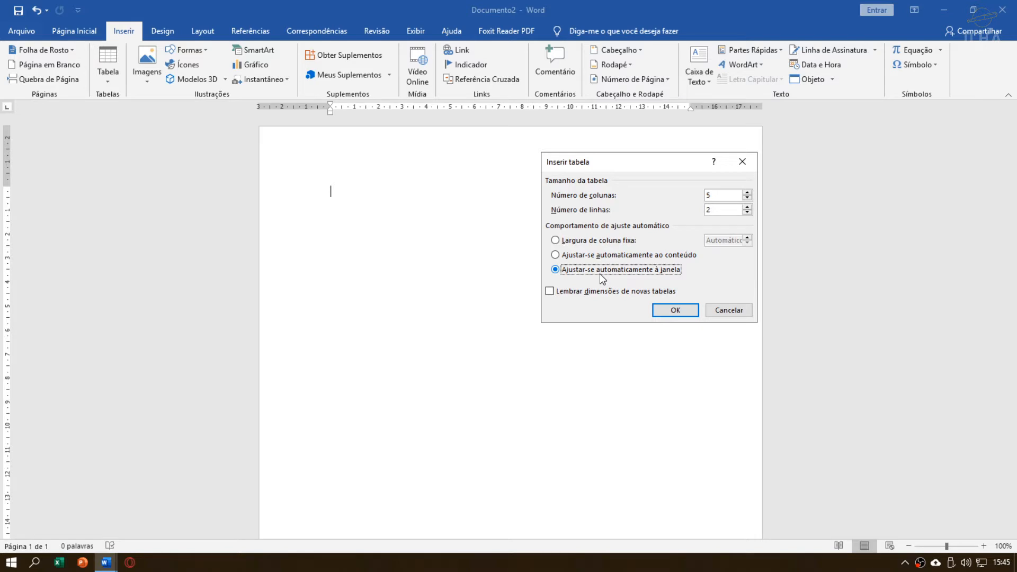
left_click(599, 256)
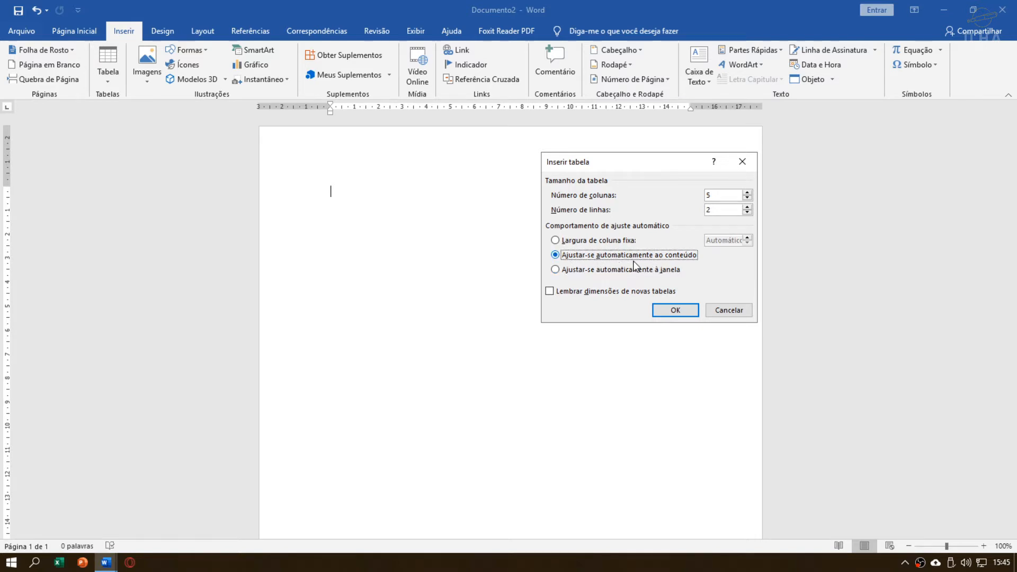
left_click(680, 309)
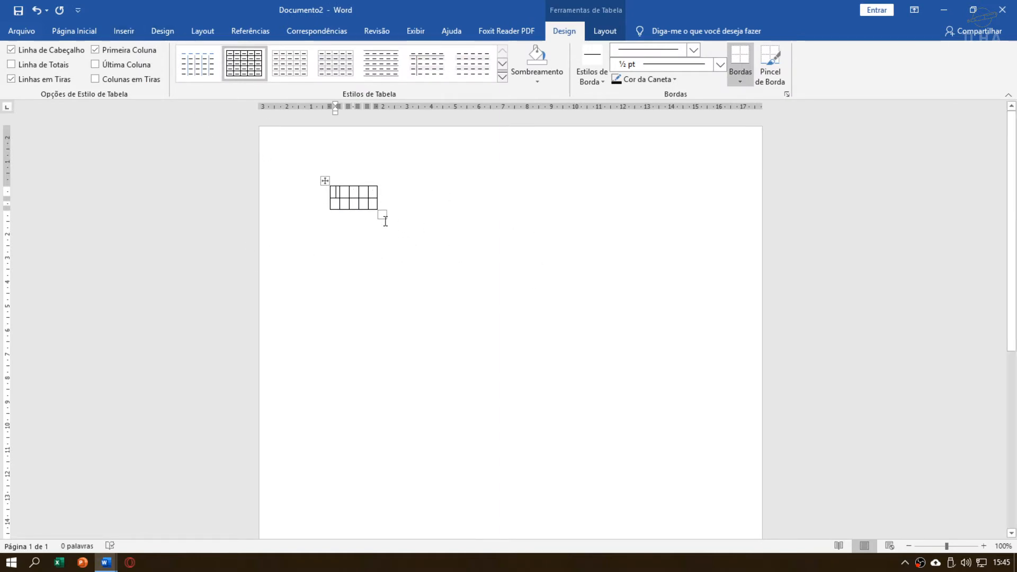
Step: Enlarge the whole empty table to about 8 cm wide with taller rows
left_click(356, 192)
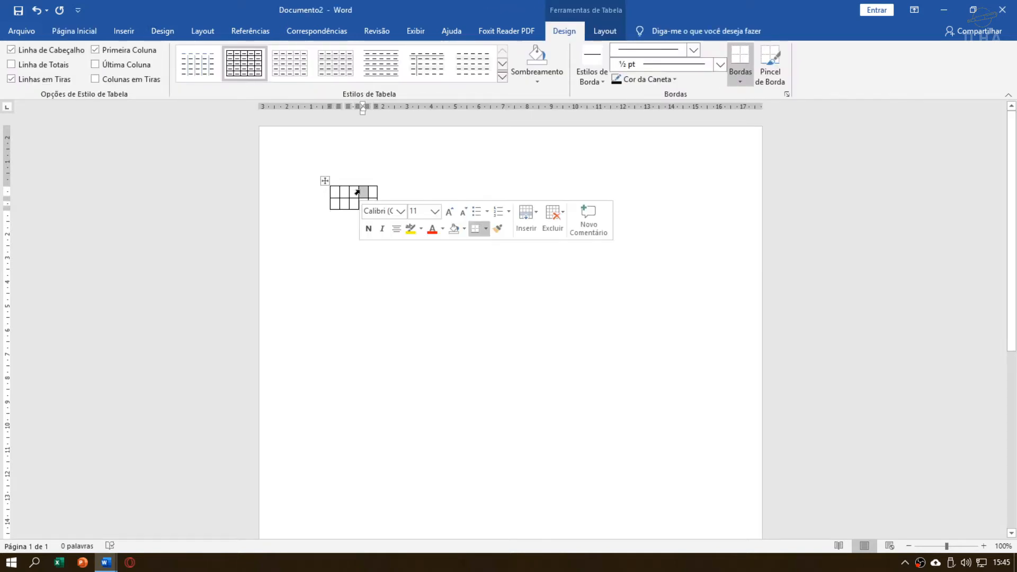
left_click(368, 196)
left_click_drag(382, 215, 529, 233)
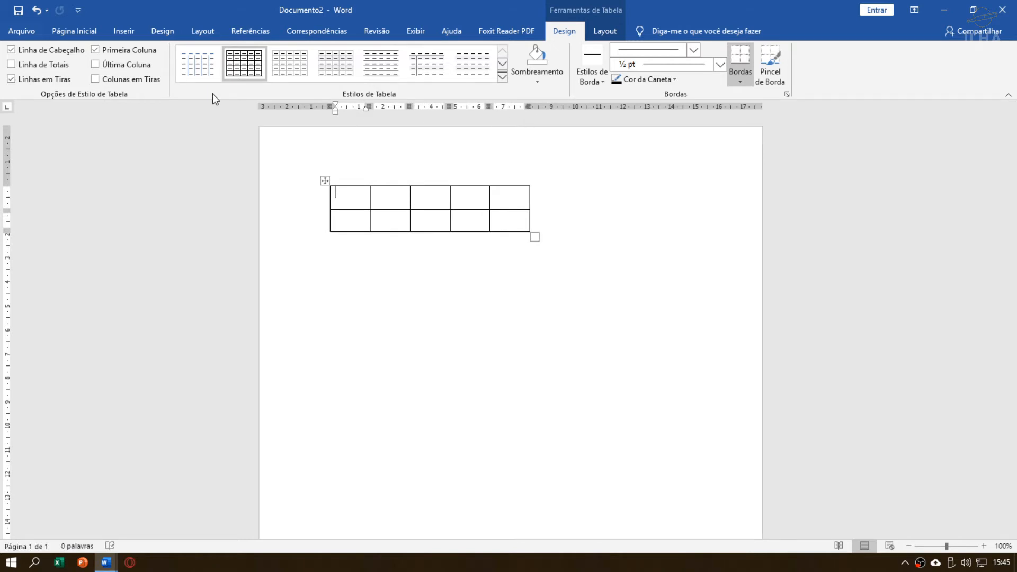
Step: Change the page orientation to landscape (Paisagem) with the enlarged table in place
left_click(164, 33)
left_click(200, 32)
left_click(68, 65)
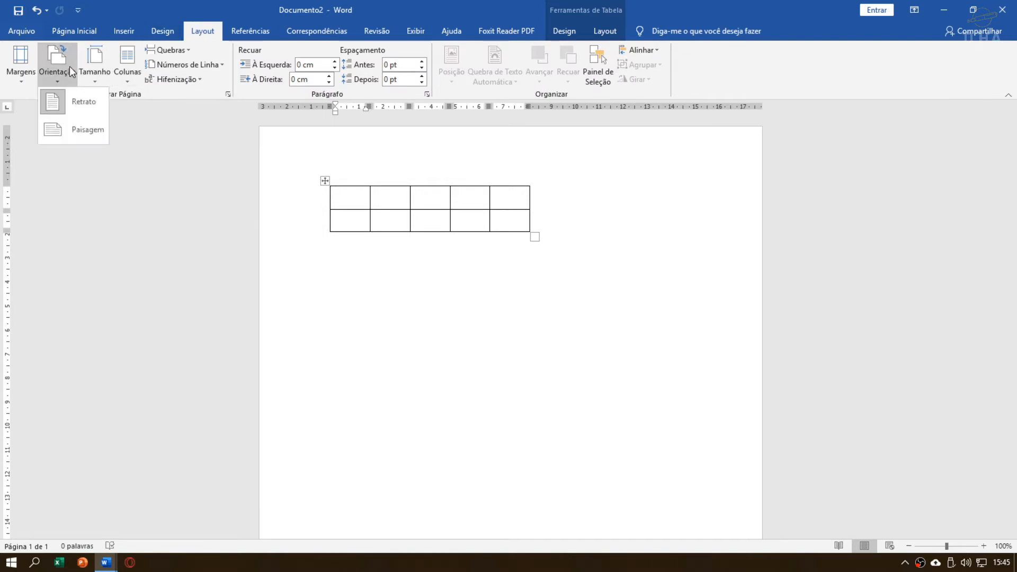
left_click(77, 135)
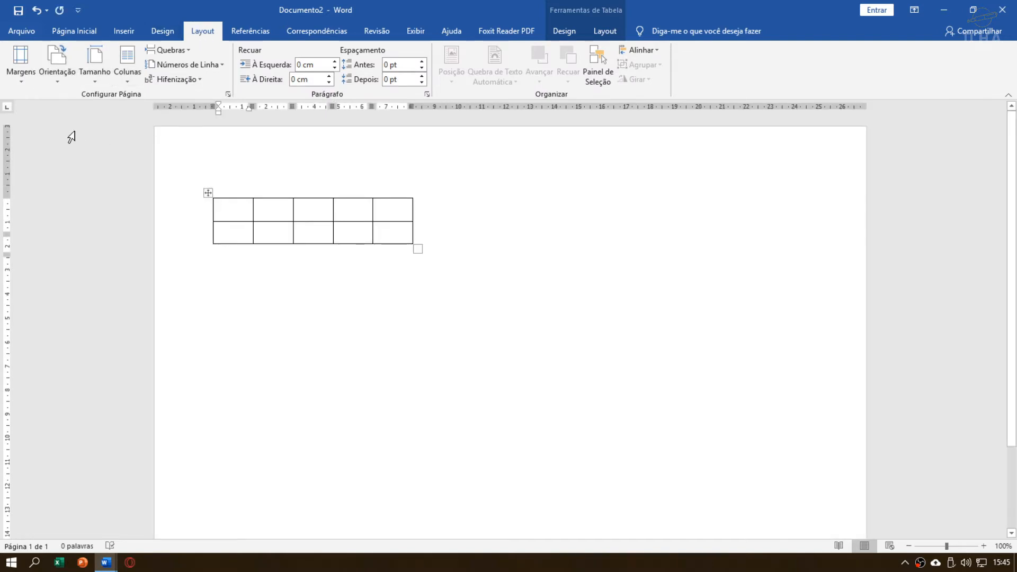
Step: Delete the table from the landscape page and restore the portrait (Retrato) orientation
left_click(208, 193)
key("BackSpace")
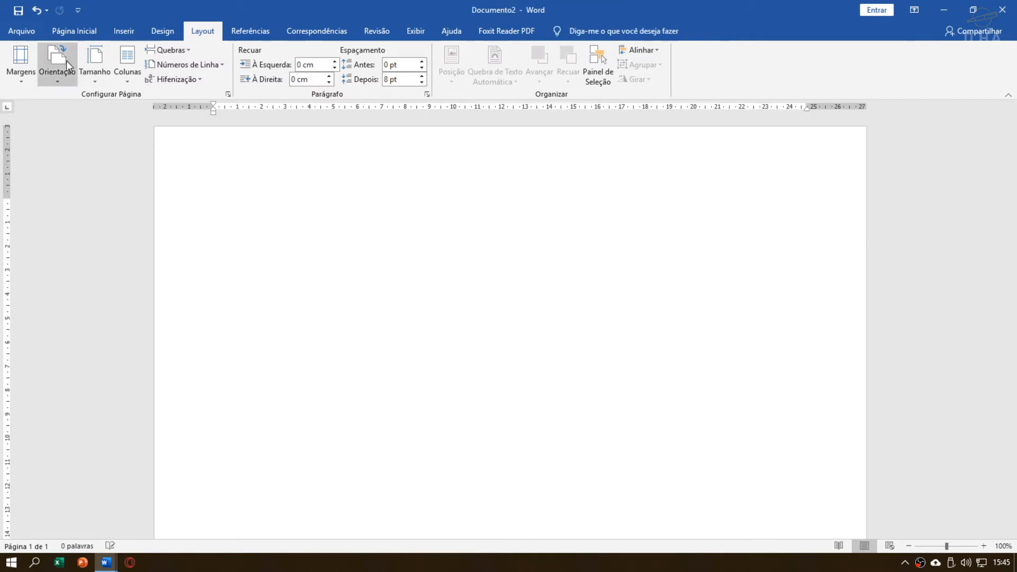
left_click(58, 74)
left_click(65, 101)
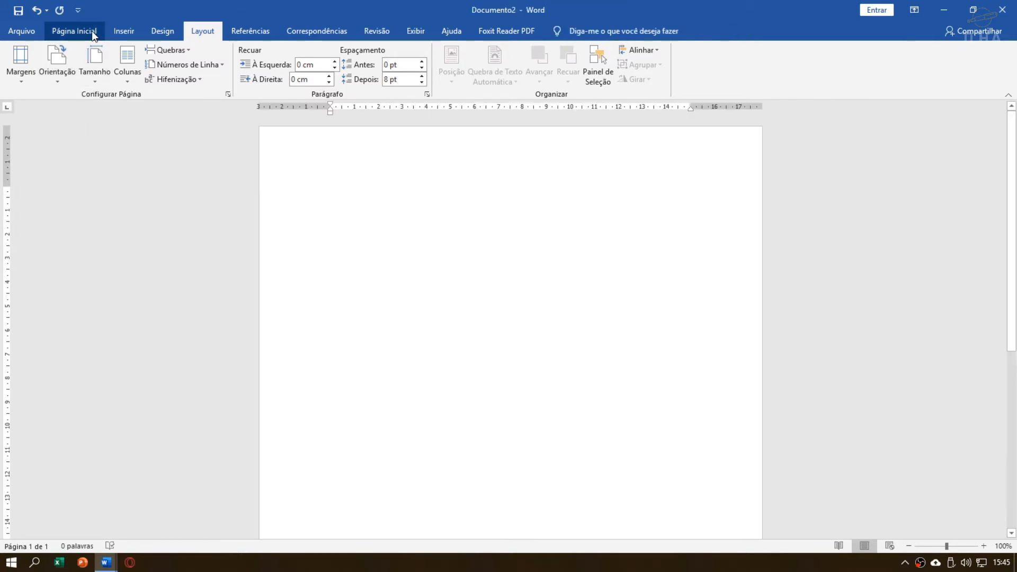
Step: Insert a table of 5 columns and 2 rows that adjusts automatically to the window
left_click(127, 33)
left_click(108, 74)
left_click(140, 209)
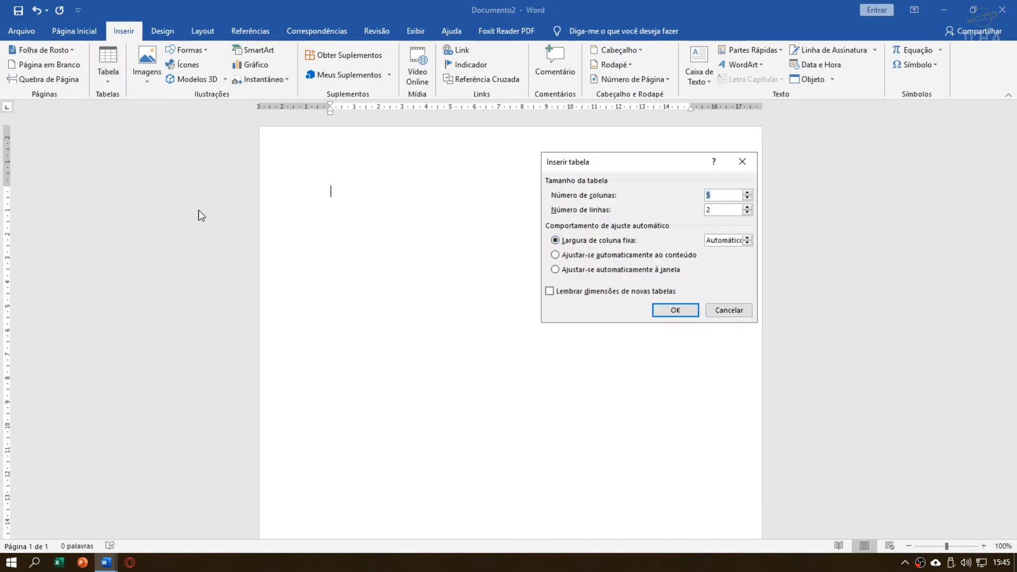
left_click_drag(647, 160, 605, 157)
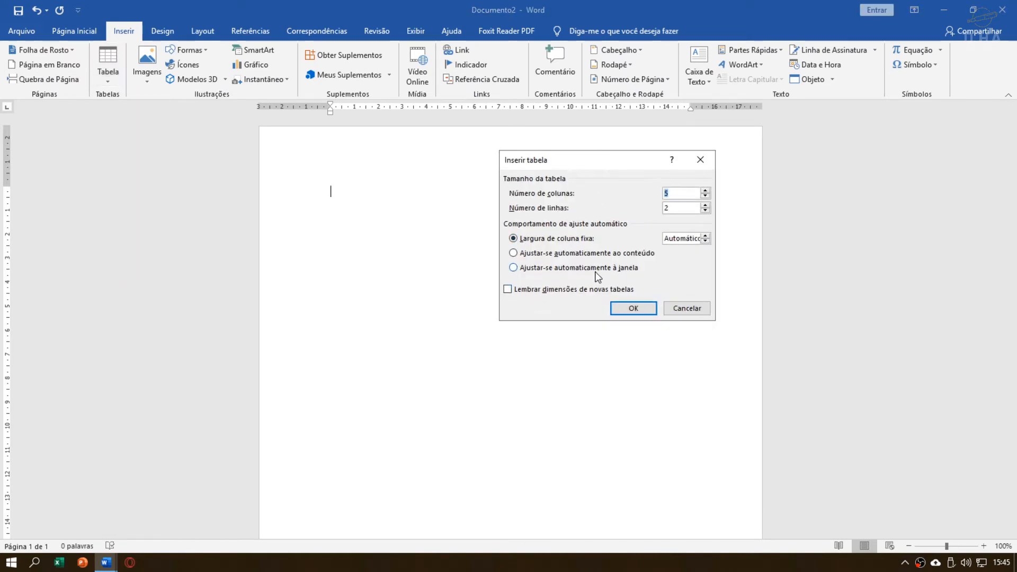
left_click(586, 269)
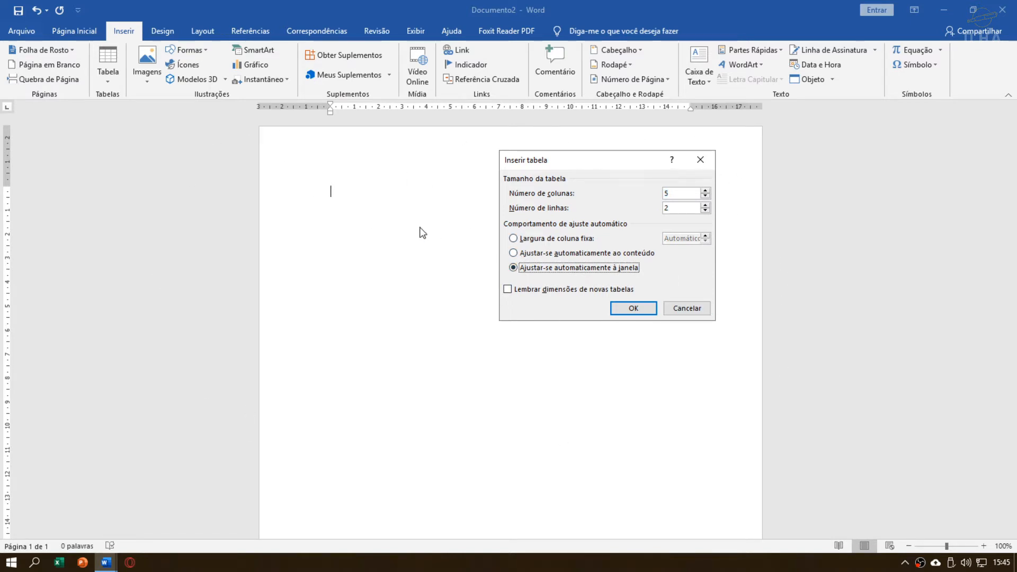
left_click(633, 308)
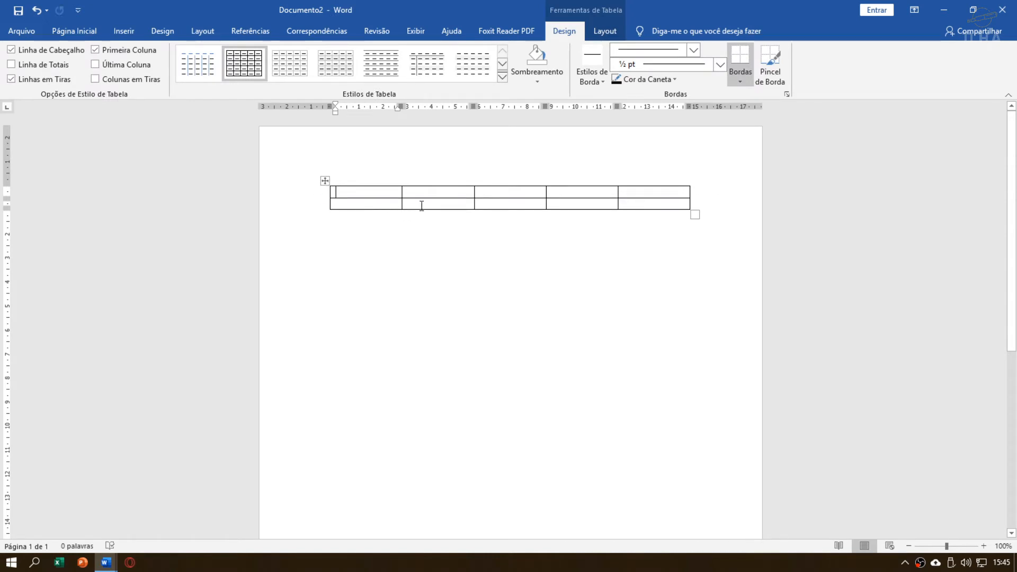
Step: Try landscape (Paisagem) orientation with narrow (Estreita) margins on the table's page, and undo both changes
left_click(203, 36)
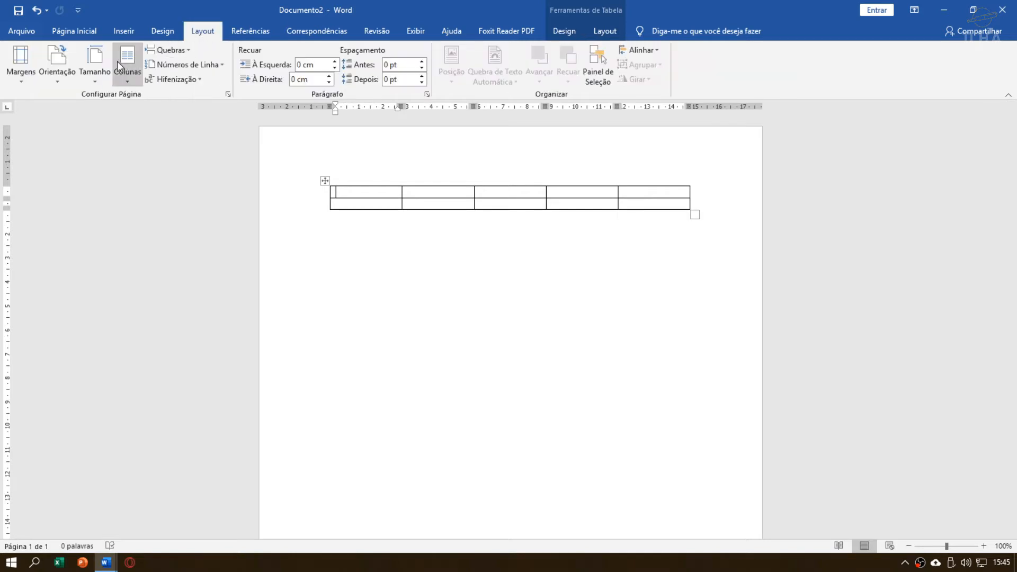
left_click(65, 77)
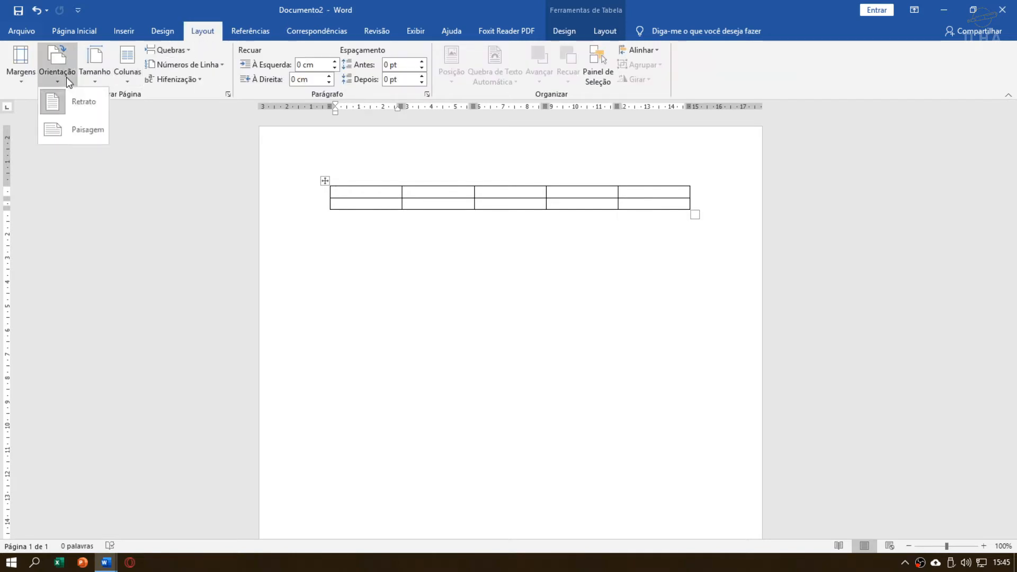
left_click(79, 130)
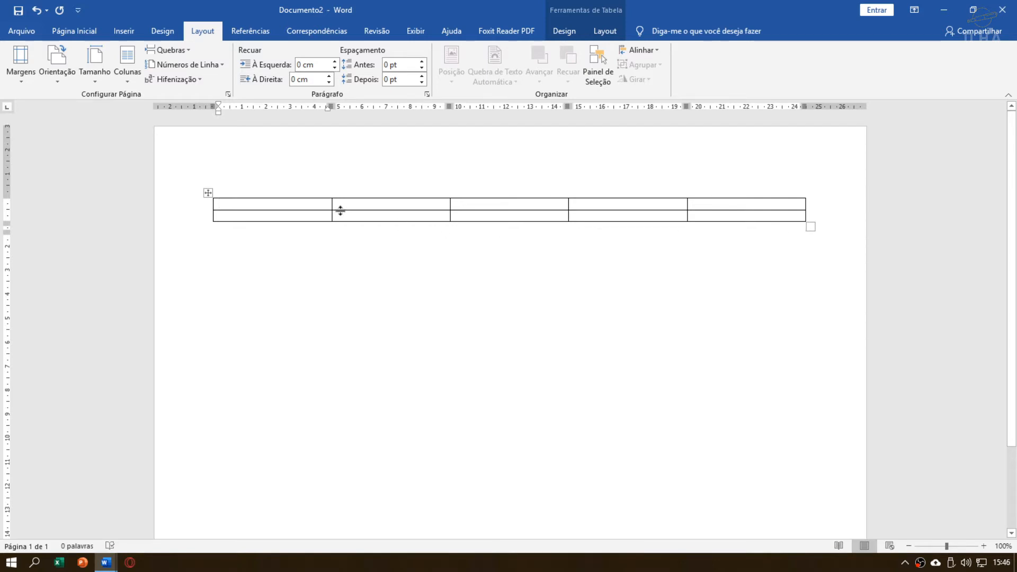
left_click(21, 66)
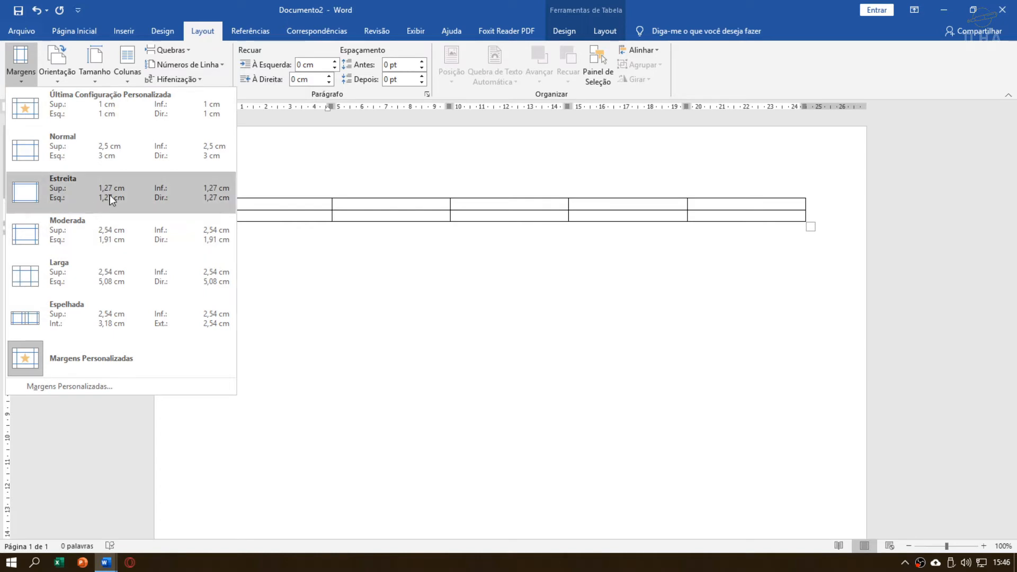
left_click(78, 190)
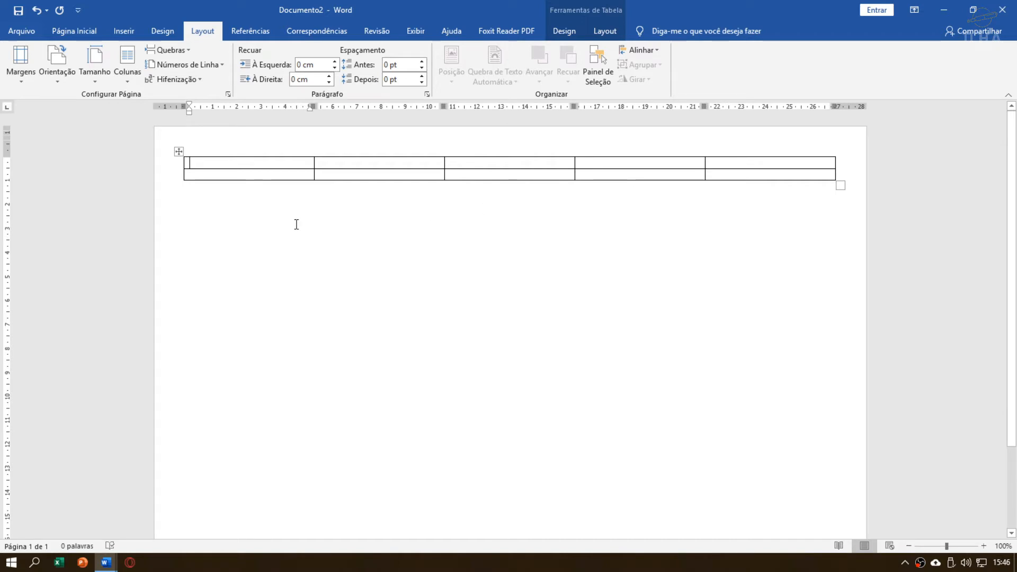
key("ctrl+z")
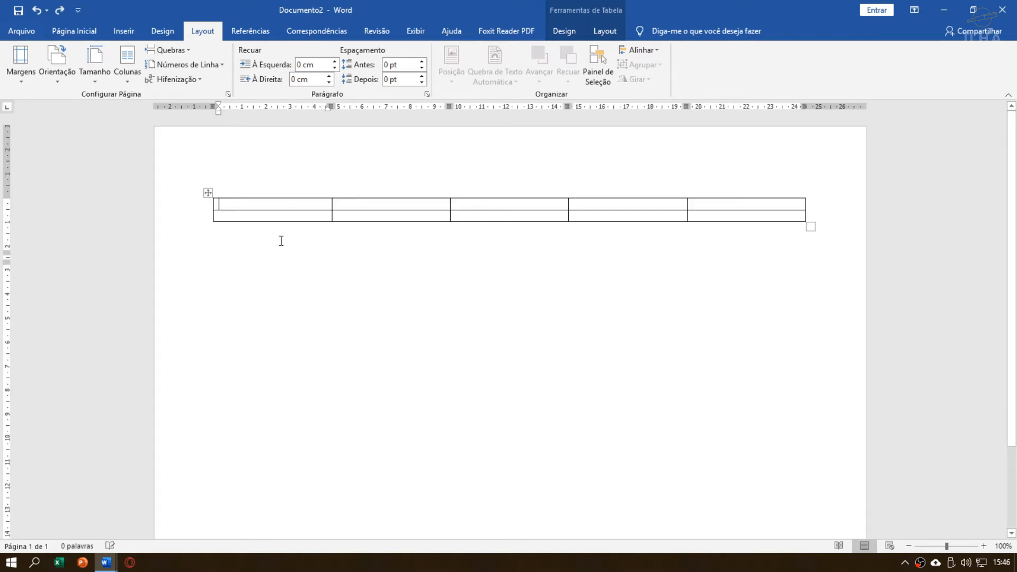
key("ctrl+z")
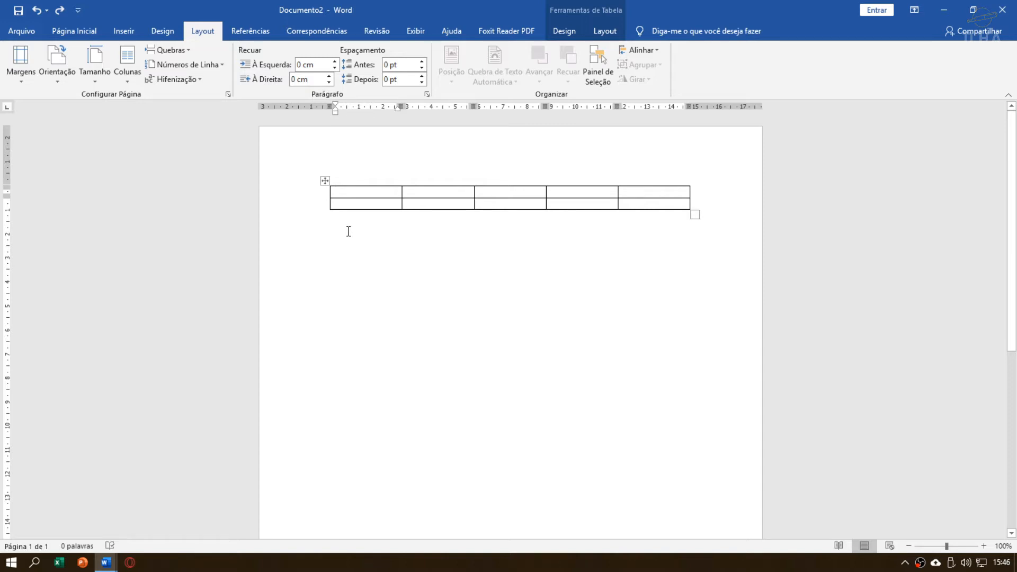
type("TEXT")
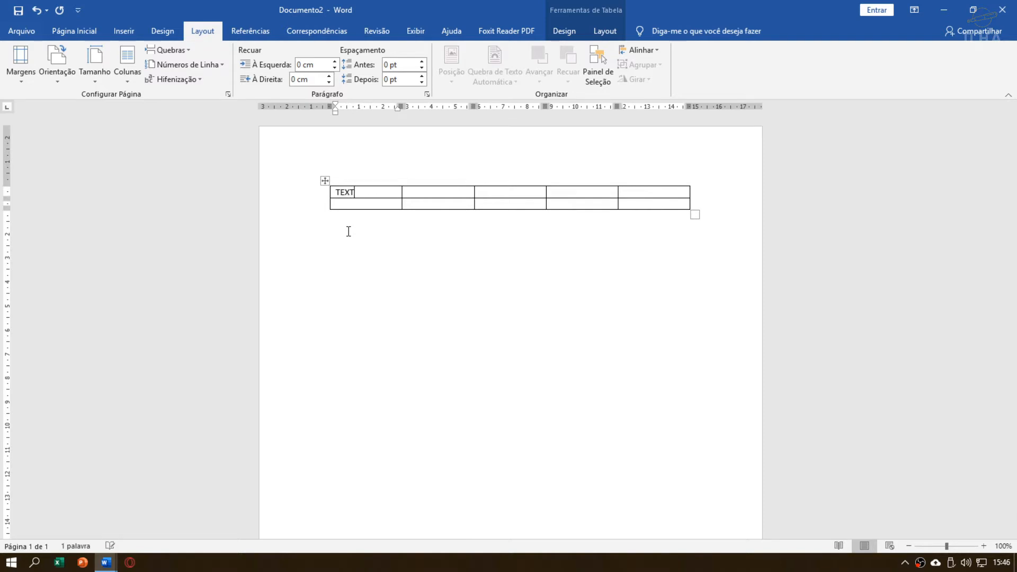
type("O 01 02 03 04")
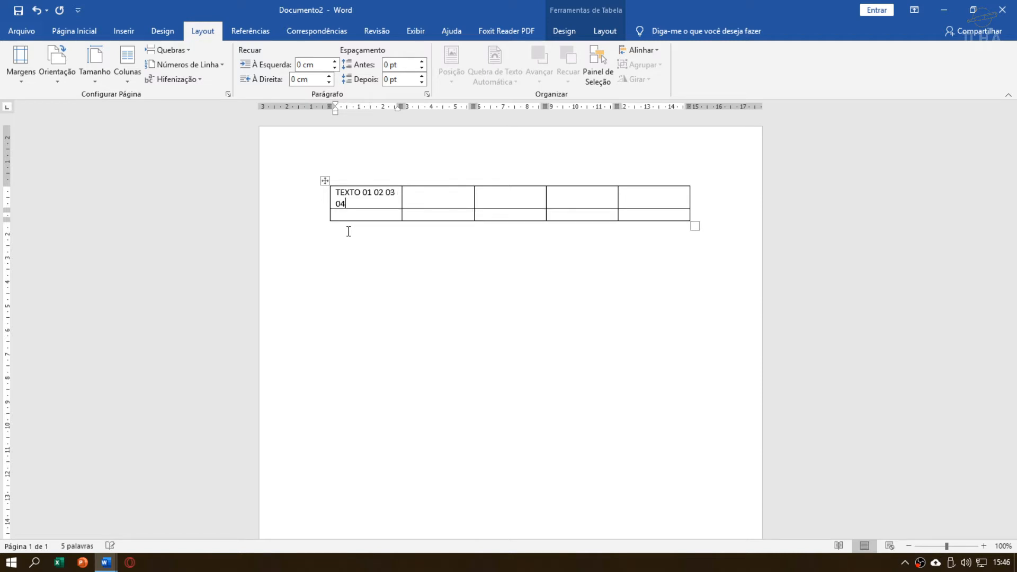
type(" 05 069")
key("BackSpace")
key("BackSpace")
type("07 08 09")
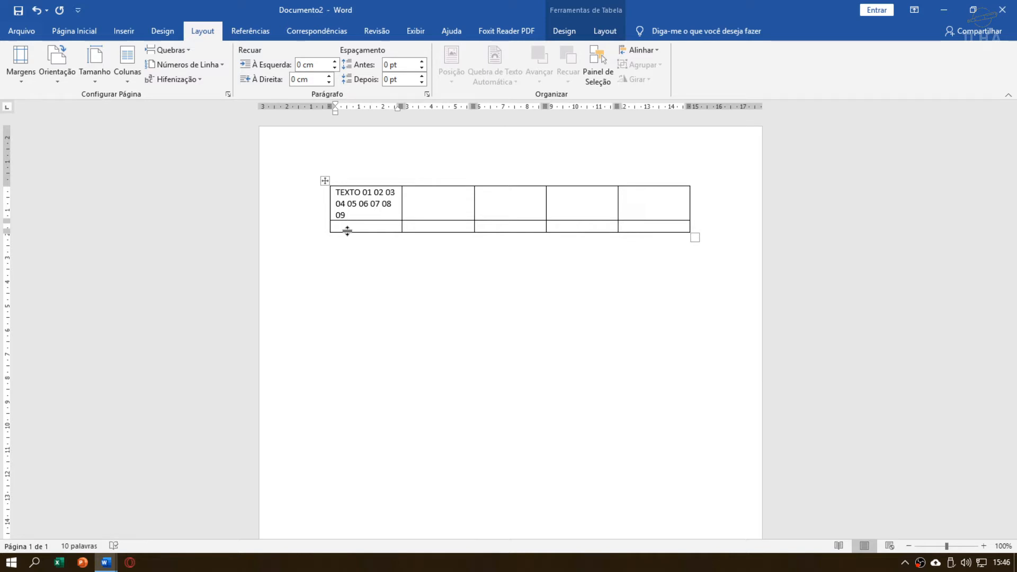
Step: Append "AD" and a long unbroken string of repeated "ASD" letters to the first cell's text
type("AD ASDASDASDA")
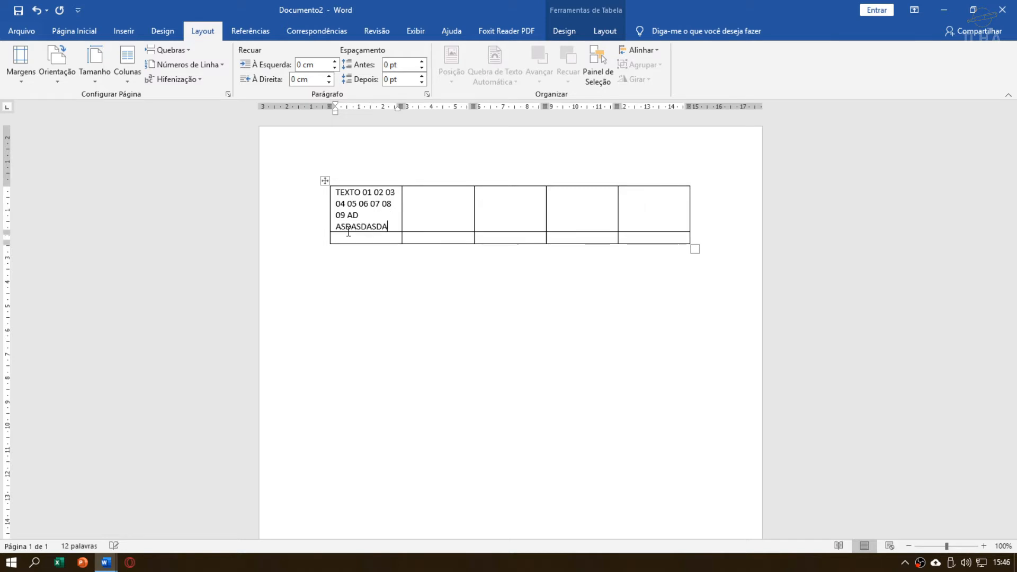
type("SDASDASDASDASDA")
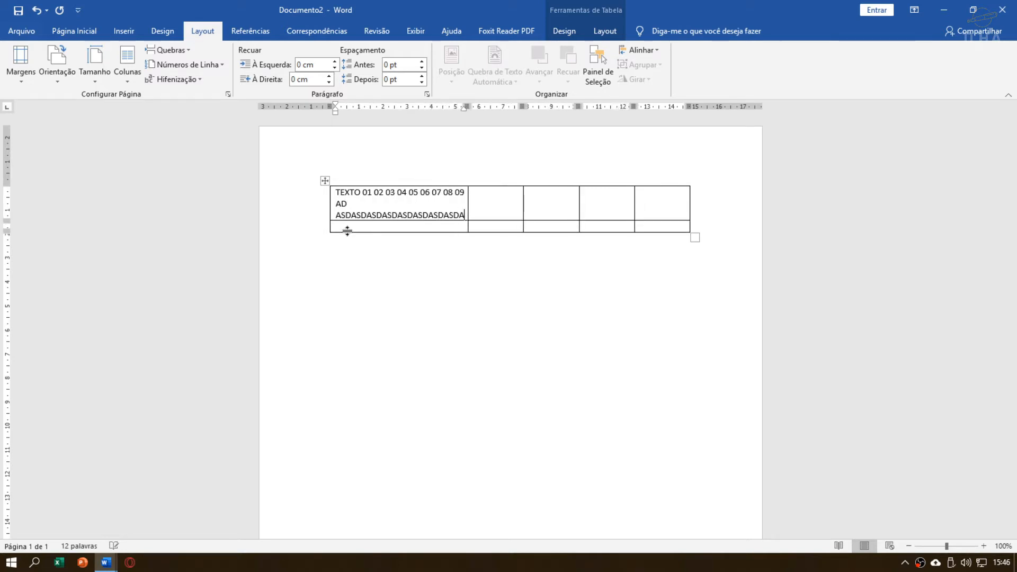
type("SDASDASDASDAS")
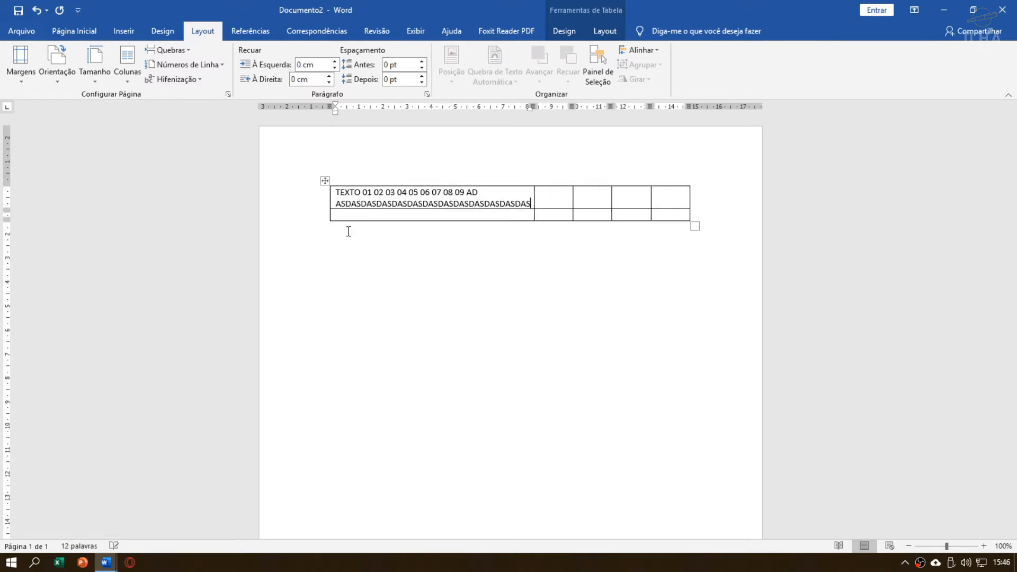
type("DASDADASDASDASDA")
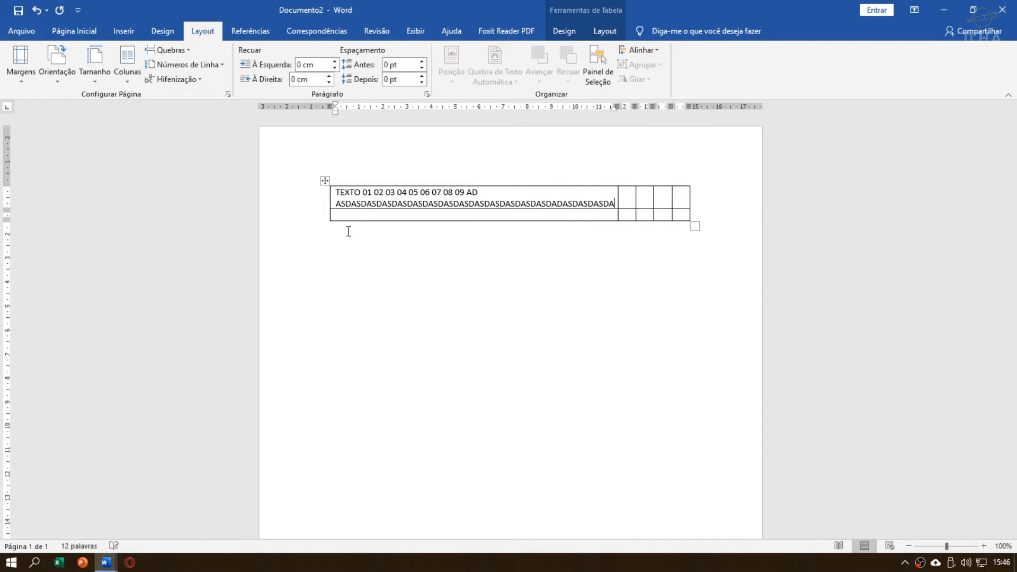
type("SDASDASDASDA")
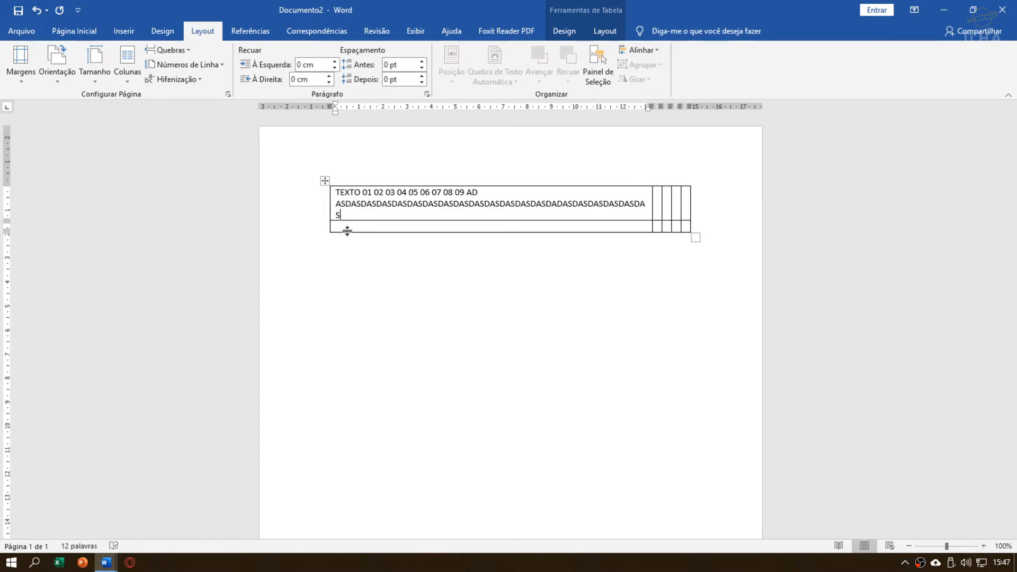
key("BackSpace")
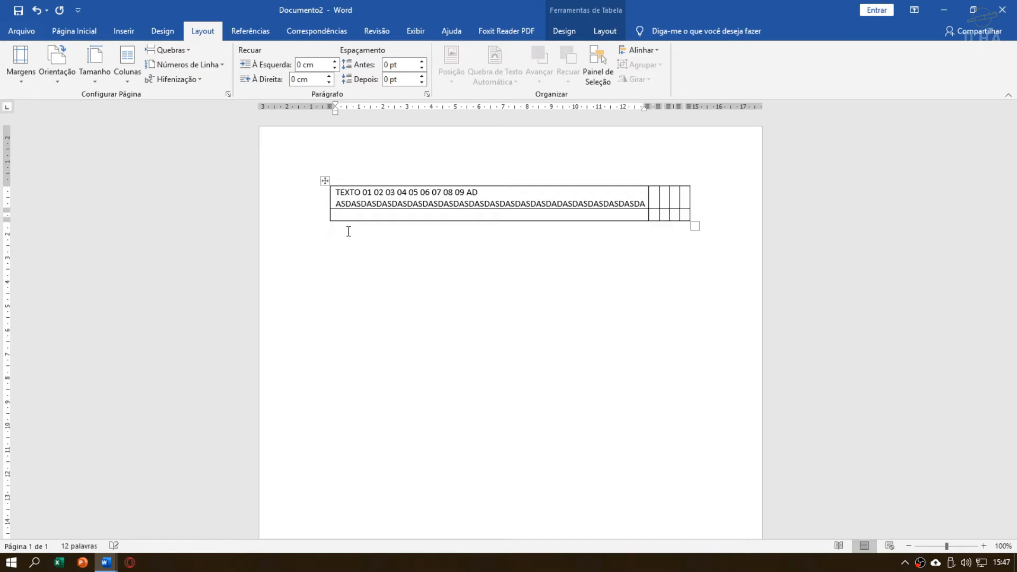
Step: Delete the whole filled table from the page
left_click(324, 181)
key("BackSpace")
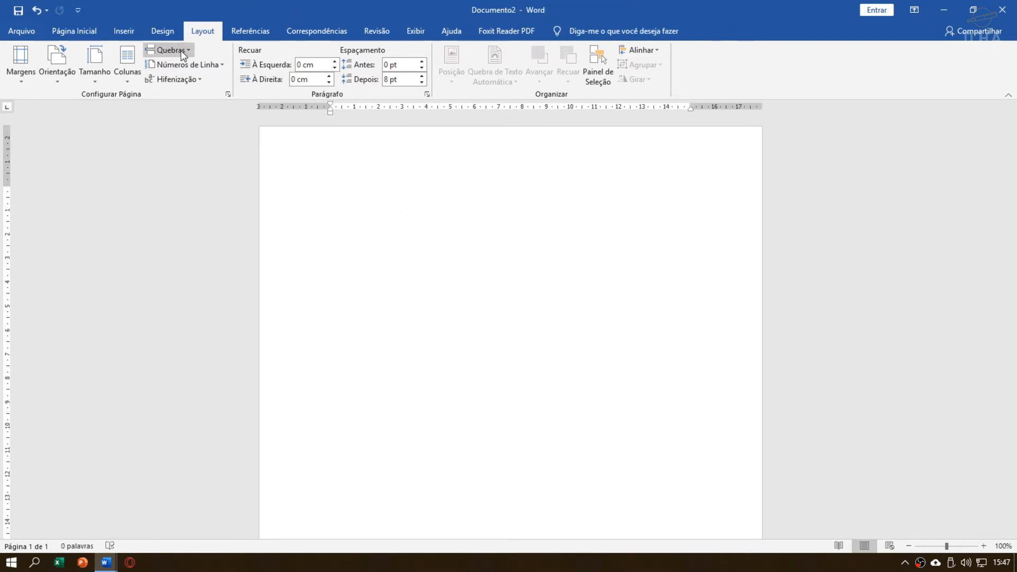
left_click(174, 35)
left_click(129, 31)
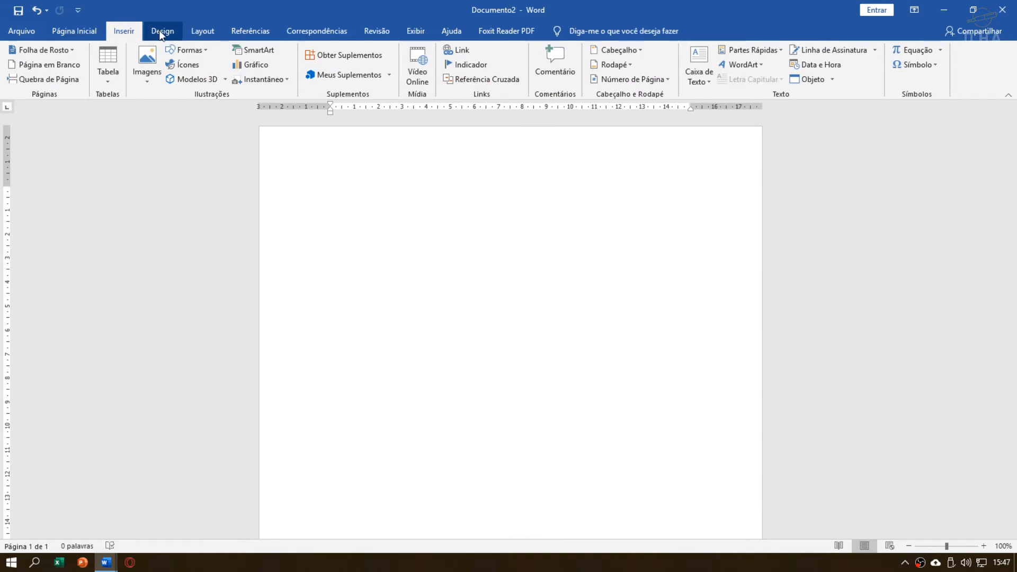
left_click(121, 75)
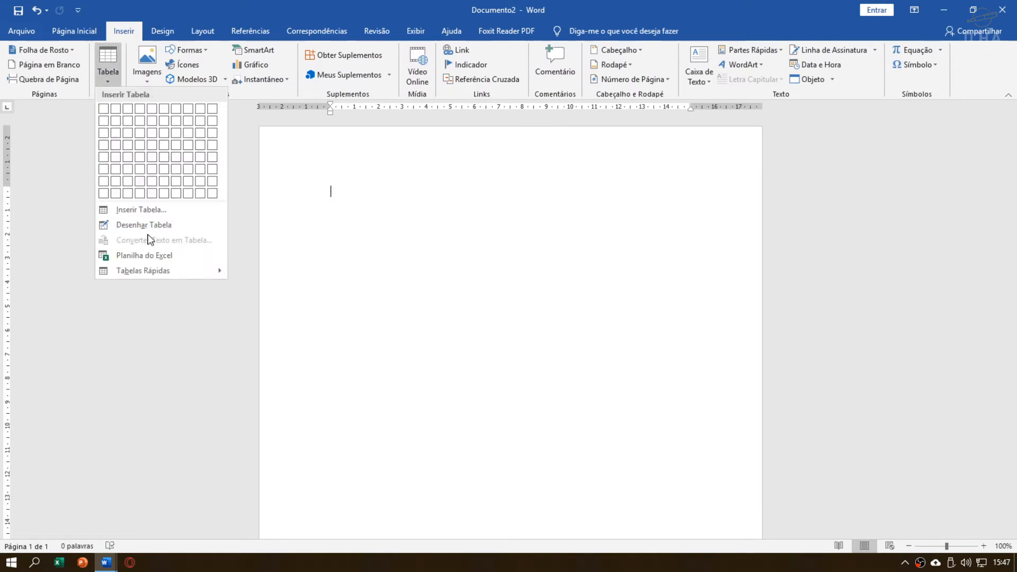
left_click(357, 184)
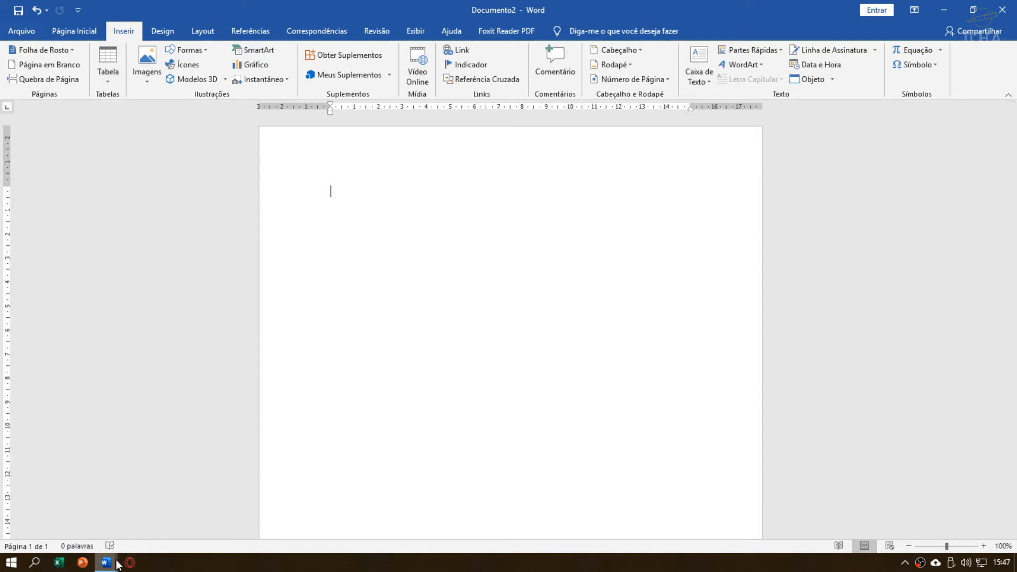
Step: Examine the finished grades table in the document "AULA 06 - Nota dos Alunos" and return to Documento2
mouse_move(108, 563)
left_click(121, 515)
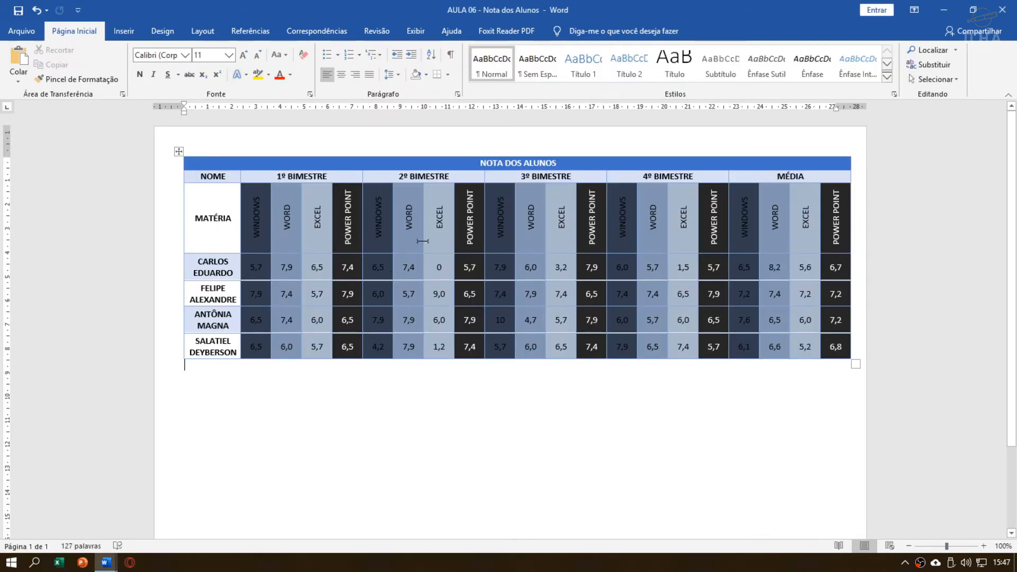
left_click(202, 166)
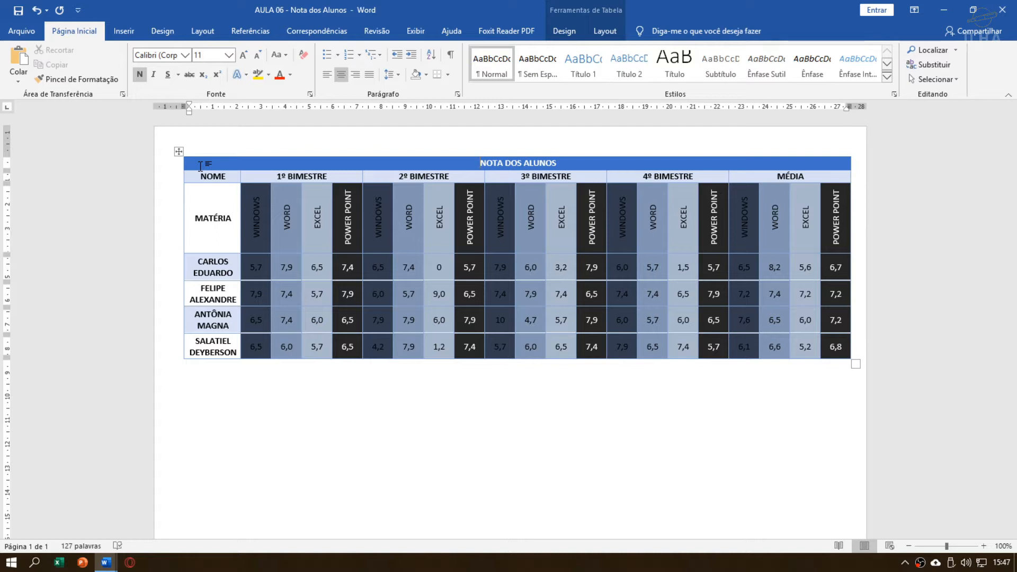
left_click(106, 563)
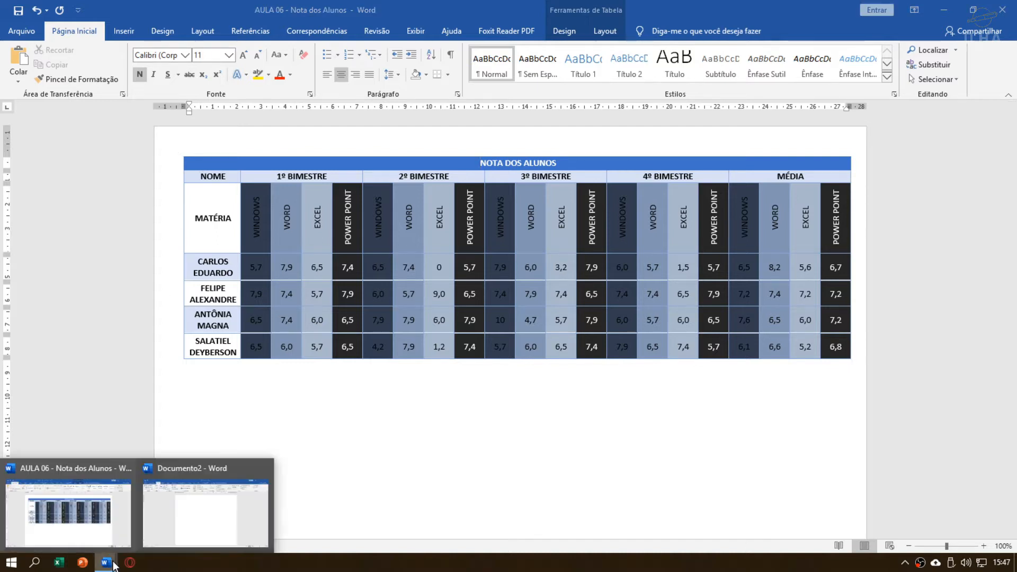
left_click(188, 526)
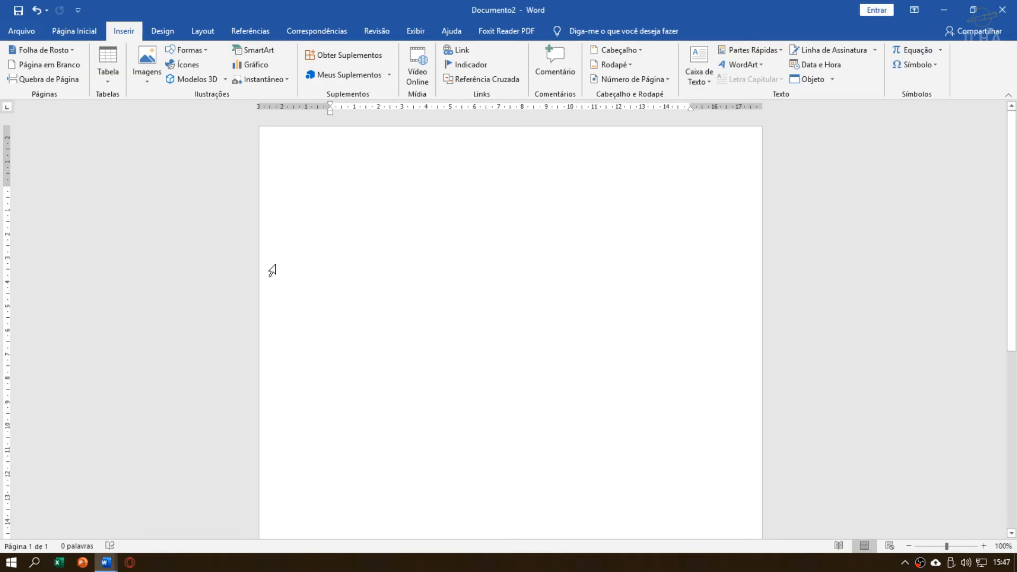
Step: Insert a table of 6 columns and 7 rows that adjusts automatically to the window
left_click(113, 76)
left_click(132, 209)
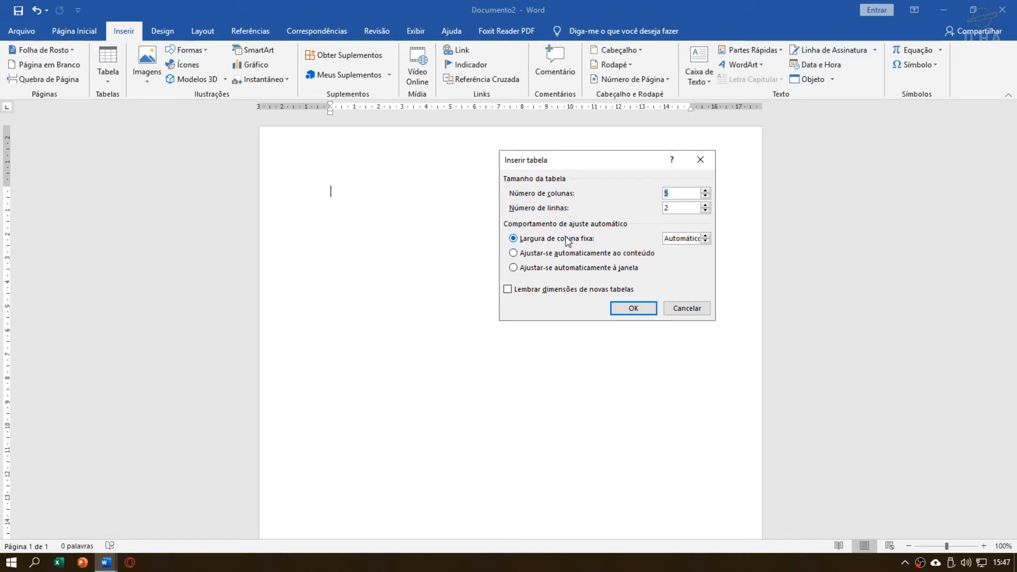
left_click(555, 269)
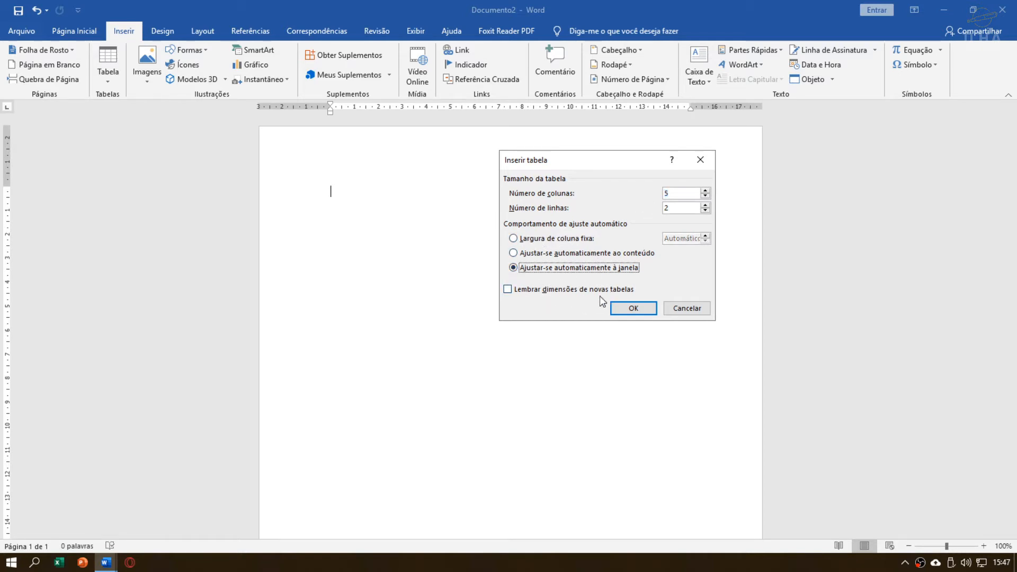
double_click(679, 196)
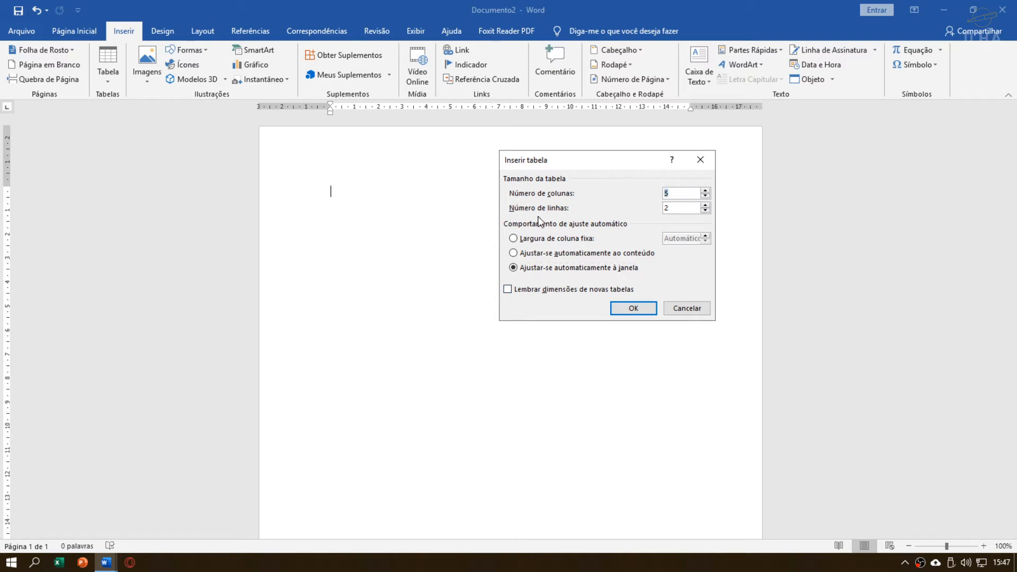
type("6")
key("Tab")
left_click(634, 309)
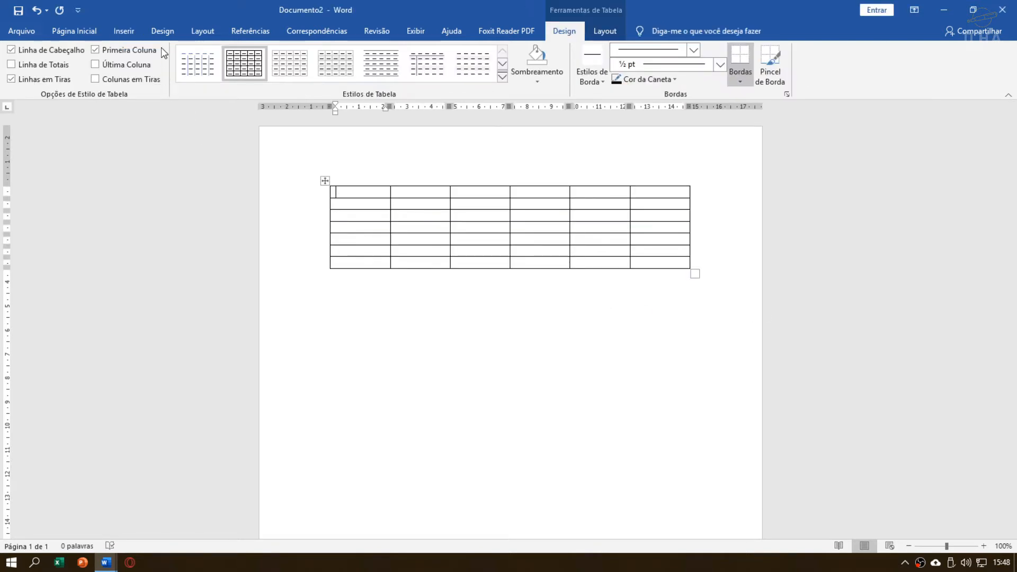
Step: Set the page to landscape (Paisagem) with narrow (Estreita) margins and check the print preview
left_click(202, 31)
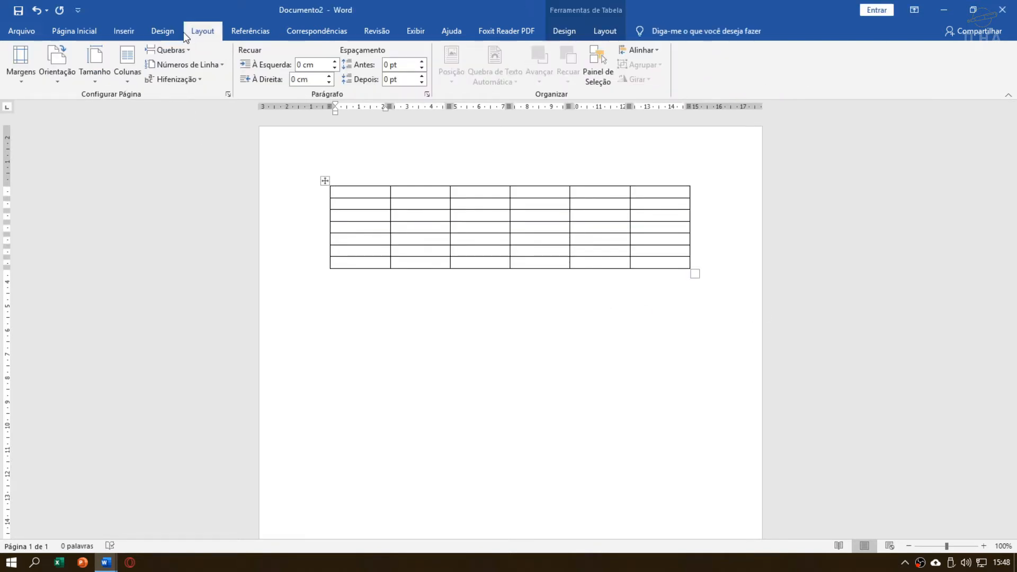
left_click(73, 64)
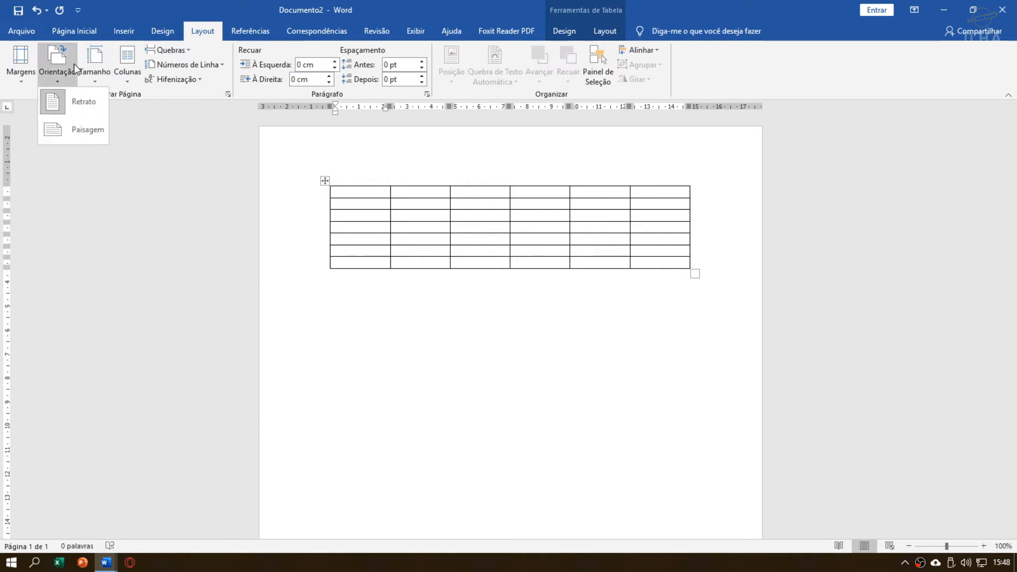
left_click(80, 127)
left_click(20, 81)
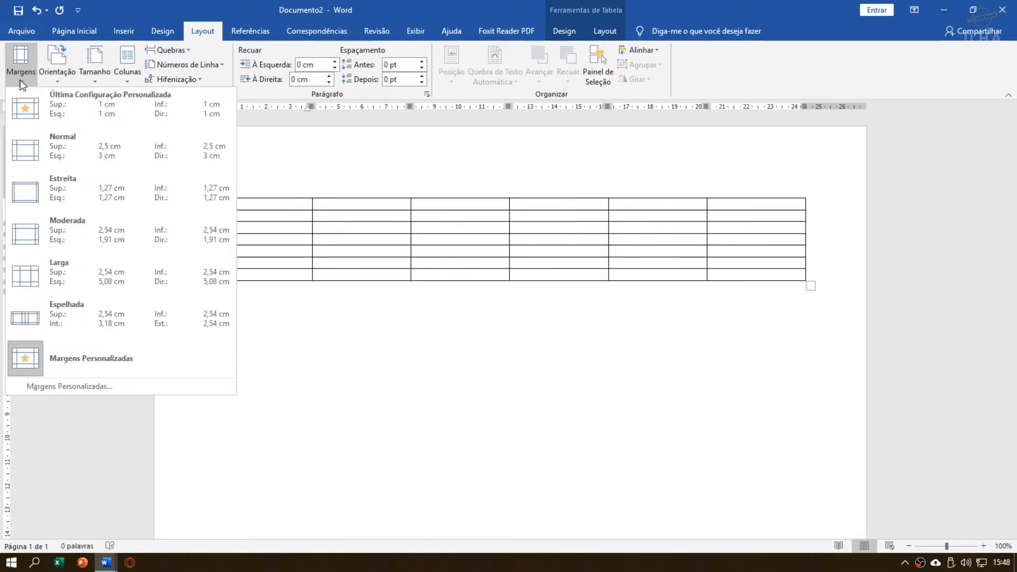
left_click(64, 191)
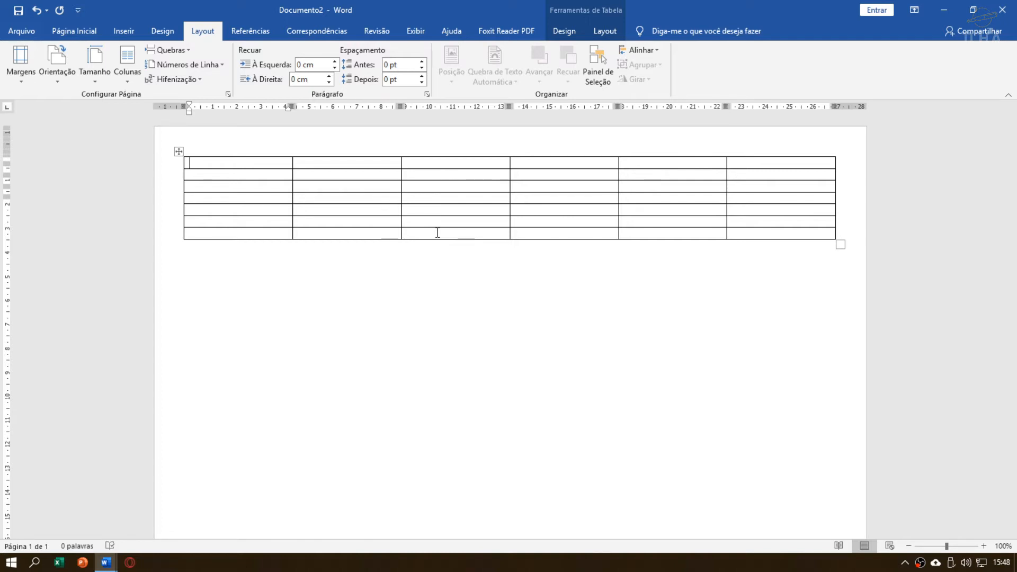
key("ctrl+p")
key("Escape")
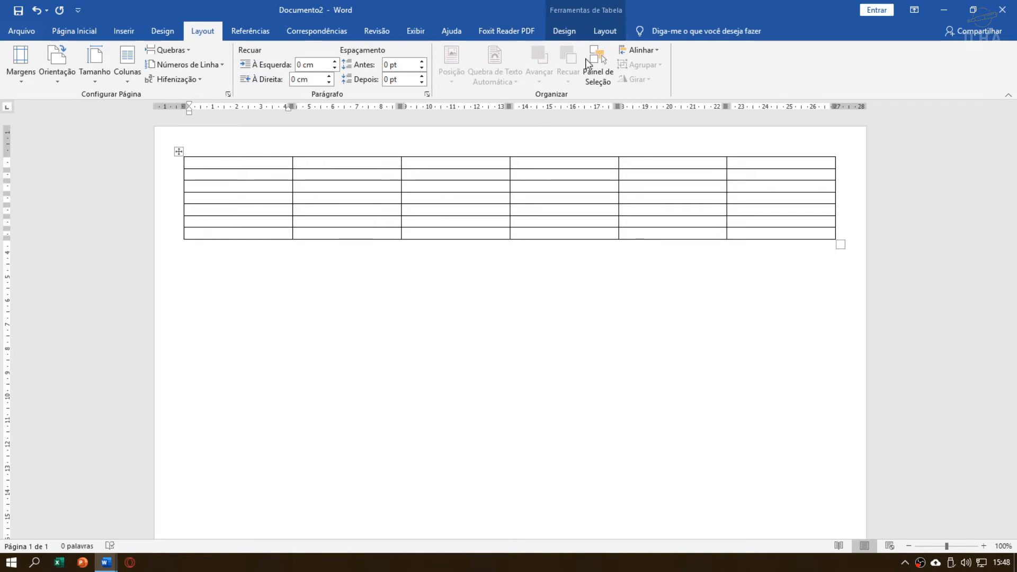
Step: Examine the table design and layout tools offered with the insertion point outside and inside the table
left_click(196, 256)
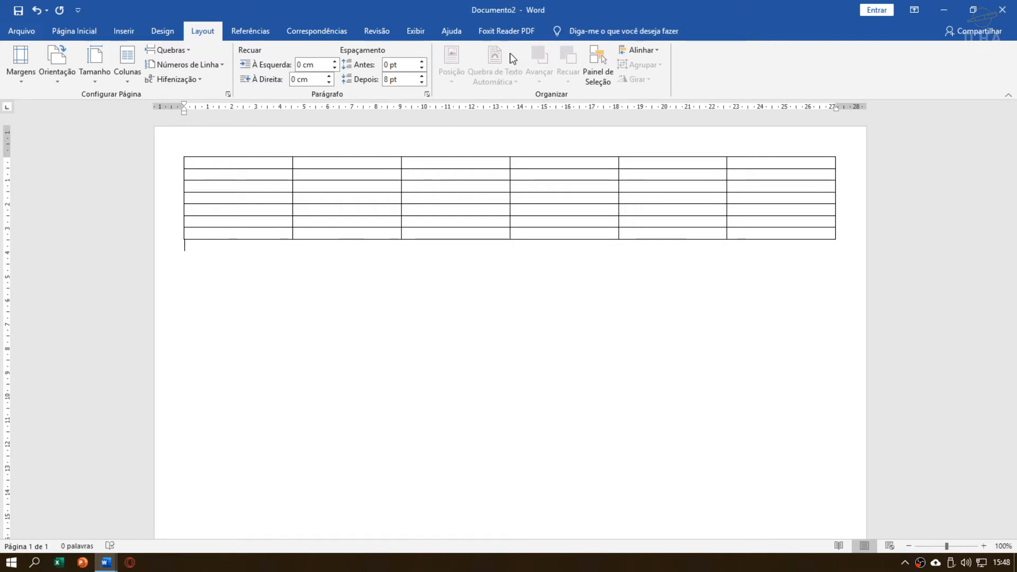
left_click(236, 162)
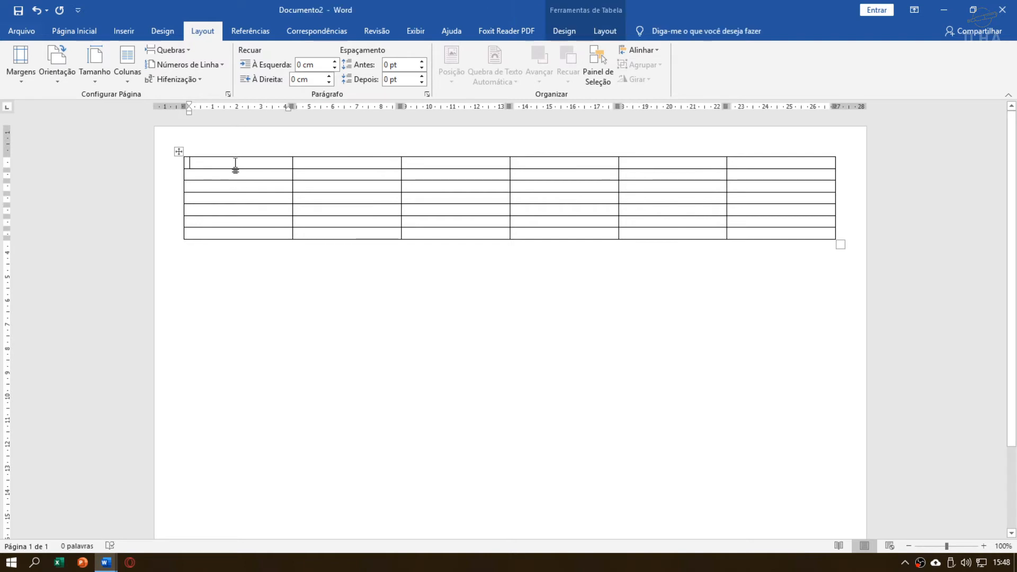
left_click(564, 31)
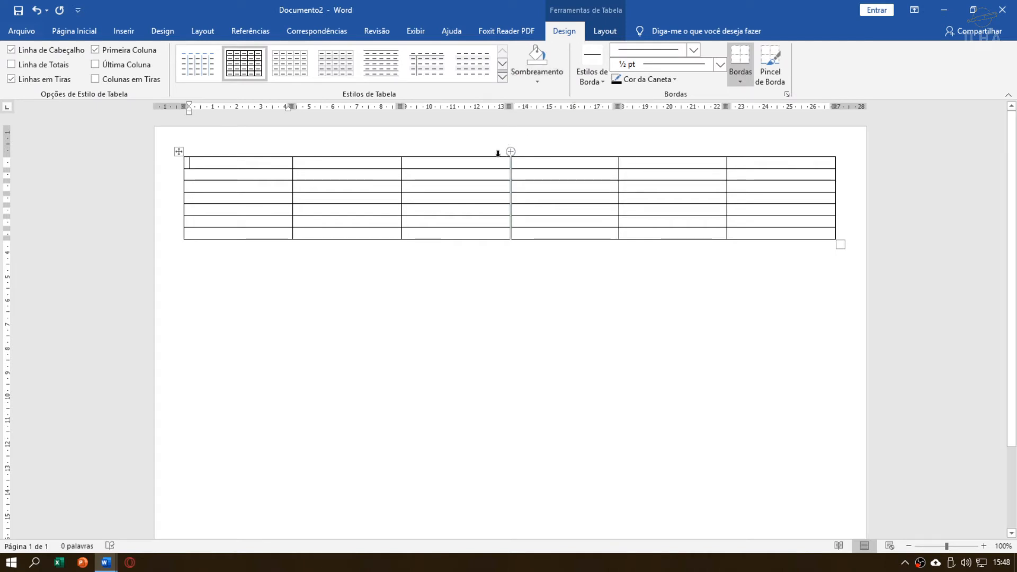
left_click(603, 33)
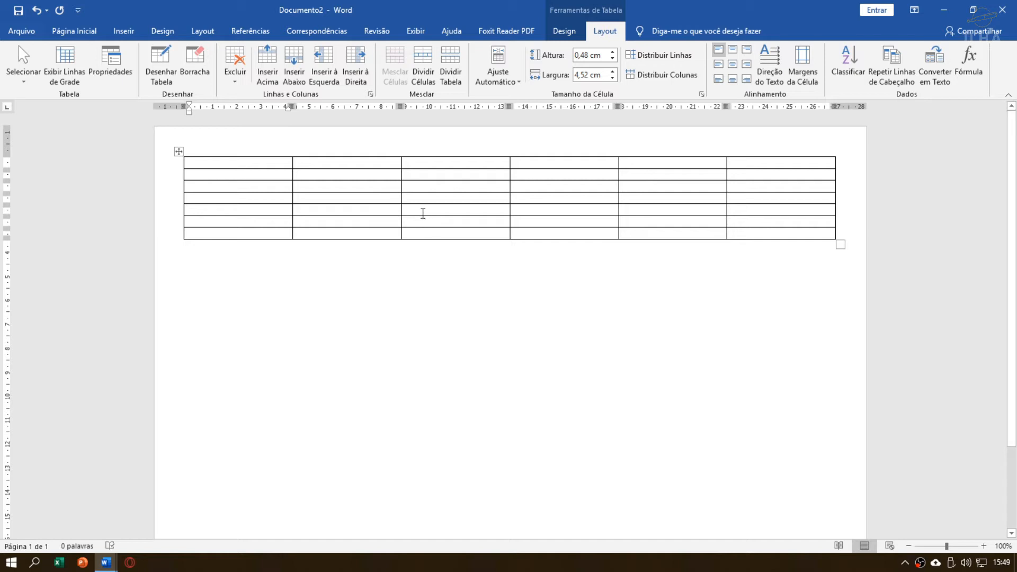
left_click(574, 34)
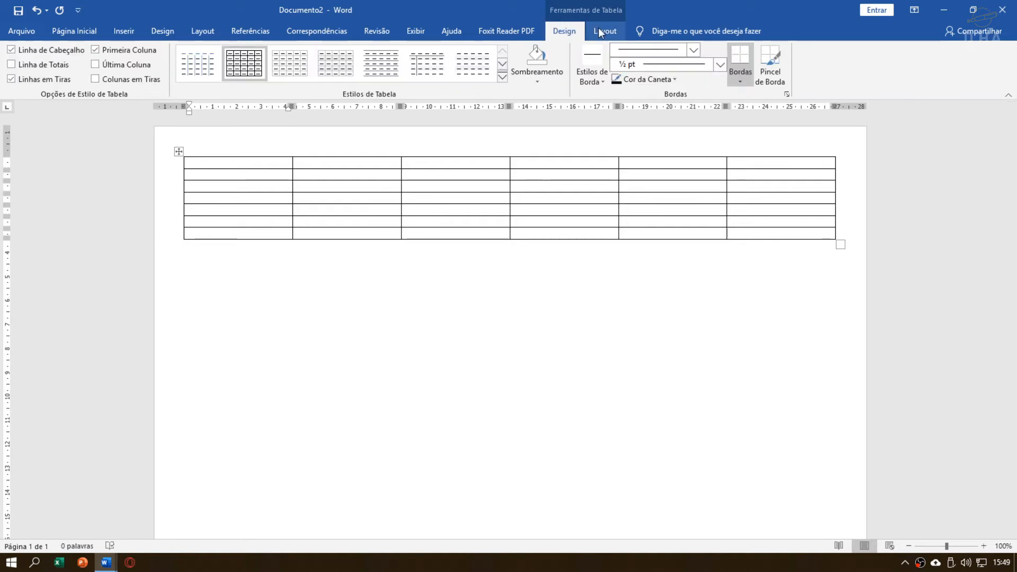
left_click(600, 32)
left_click(561, 33)
left_click(609, 31)
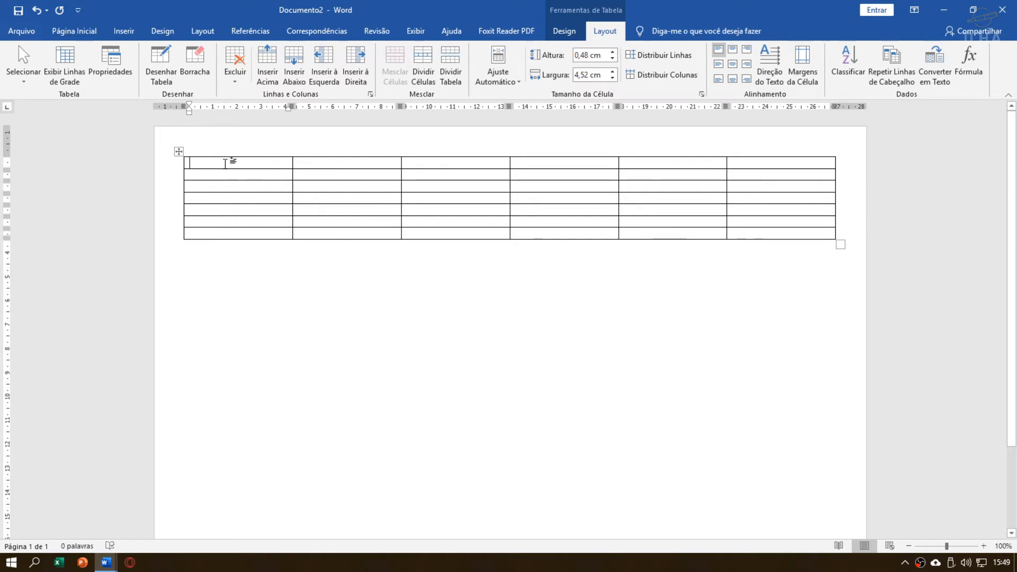
Step: Enter the title "NOTAS DOS ALUNOS" in the table's first cell
type("NOM")
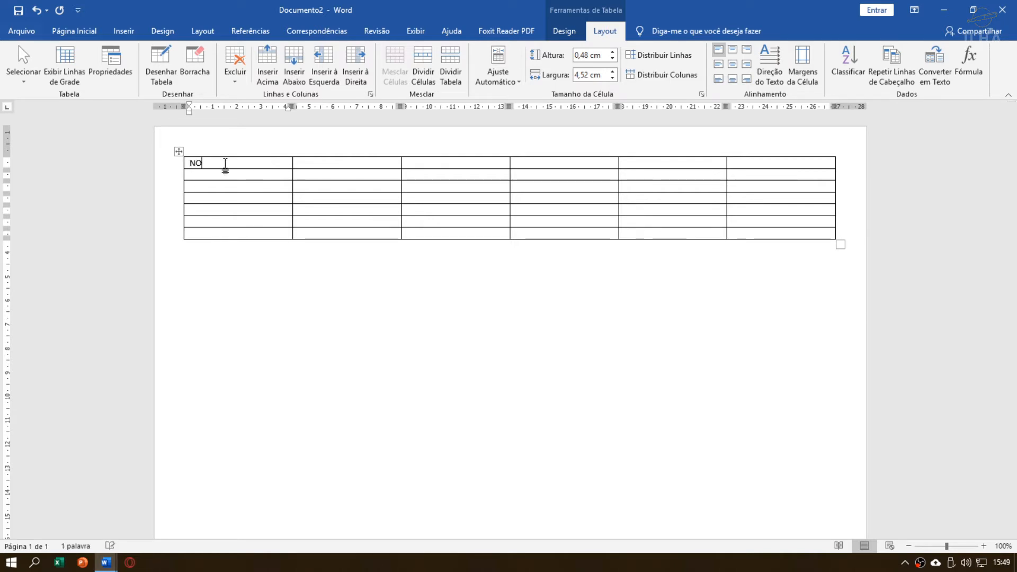
key("BackSpace")
type("TAS D")
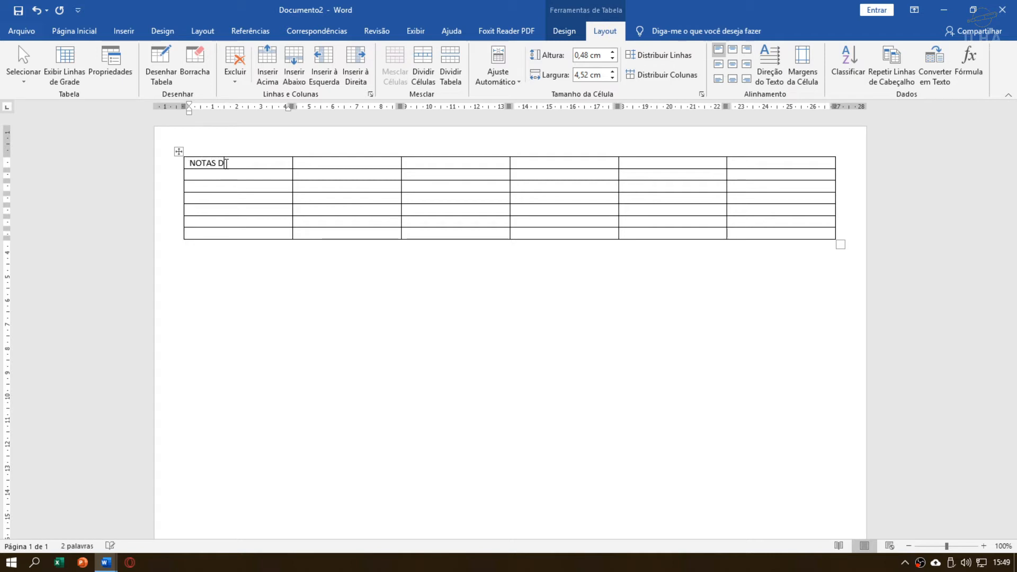
type("OS ALUNOS")
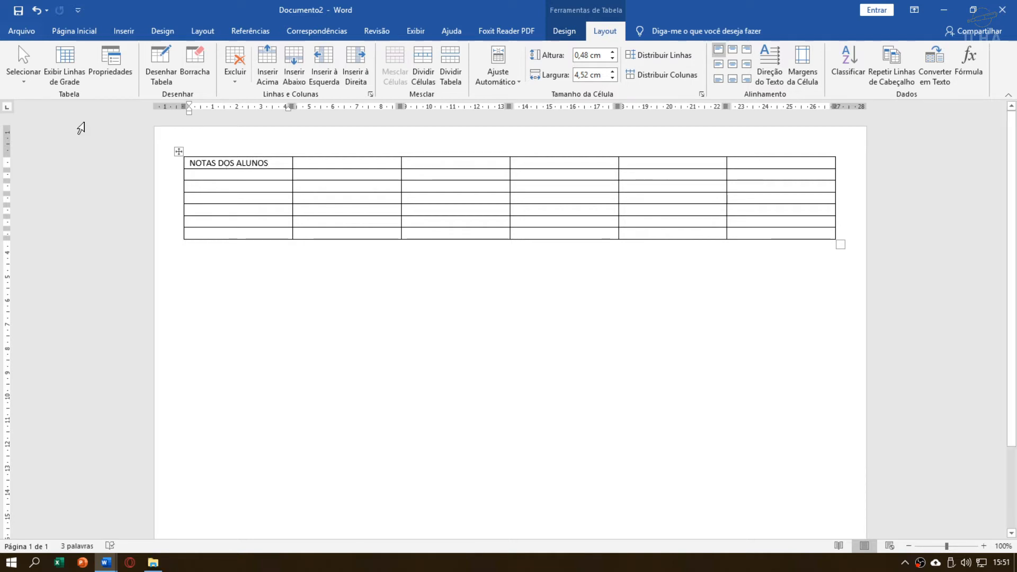
Step: Review the table selection commands and try selecting all of the table's cells, clearing the selection each time
left_click(32, 78)
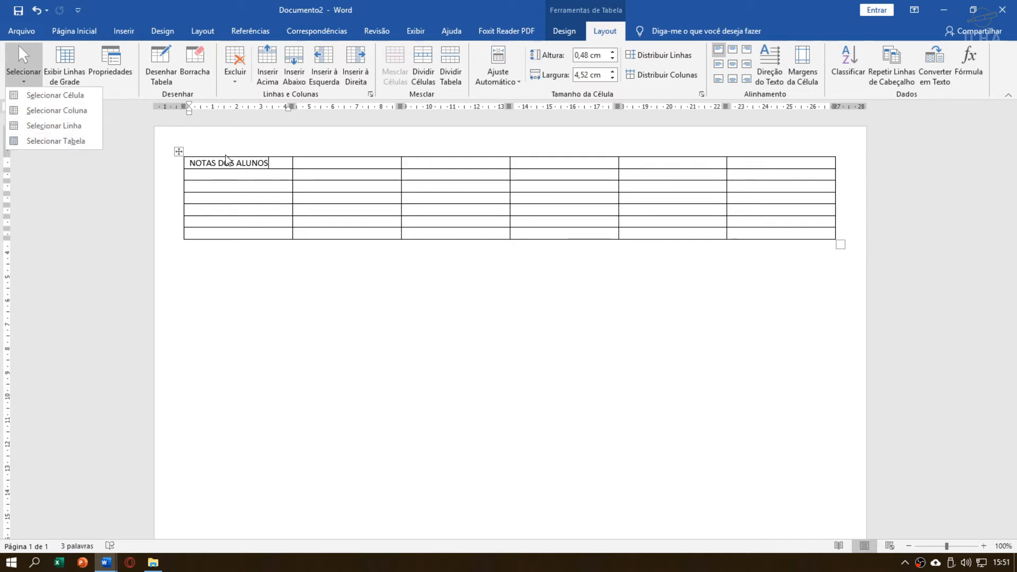
left_click(82, 78)
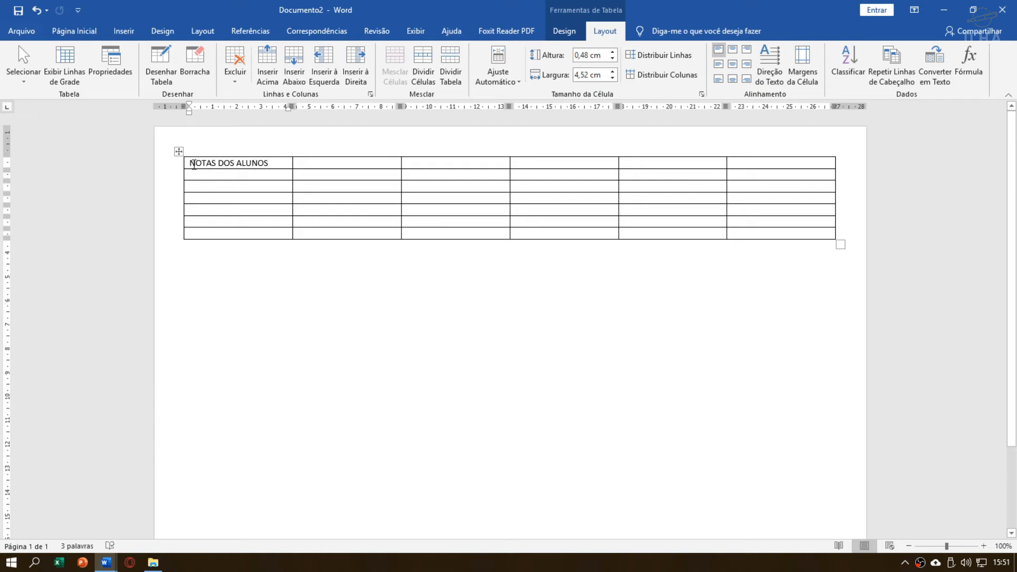
left_click_drag(191, 165, 716, 229)
left_click(316, 176)
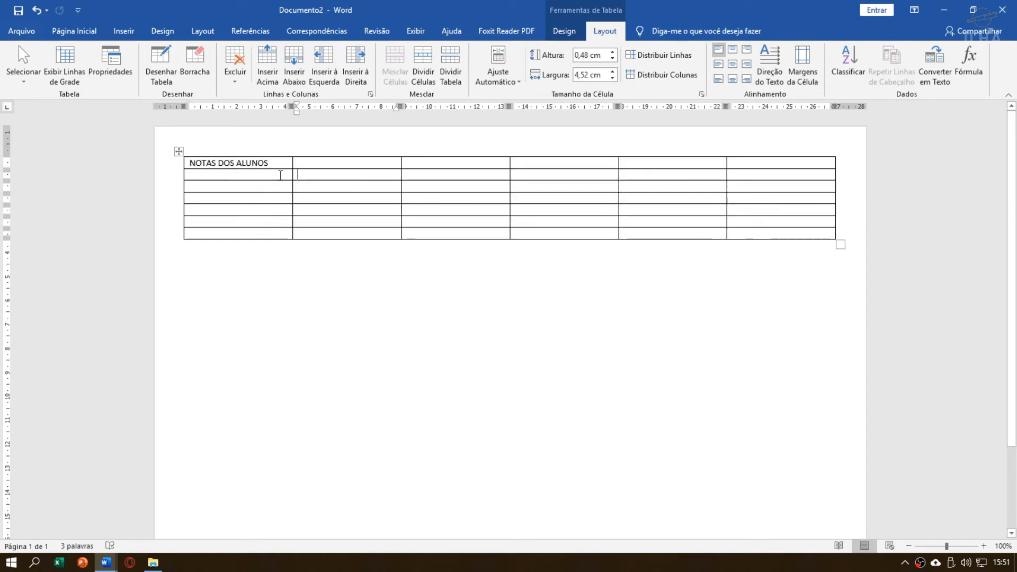
left_click(194, 164)
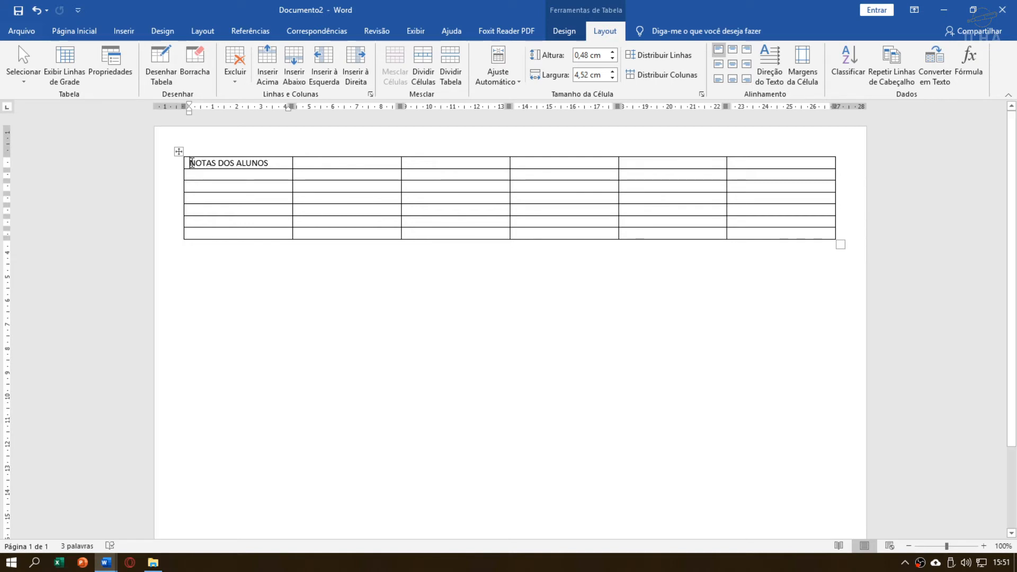
left_click_drag(189, 163, 738, 229)
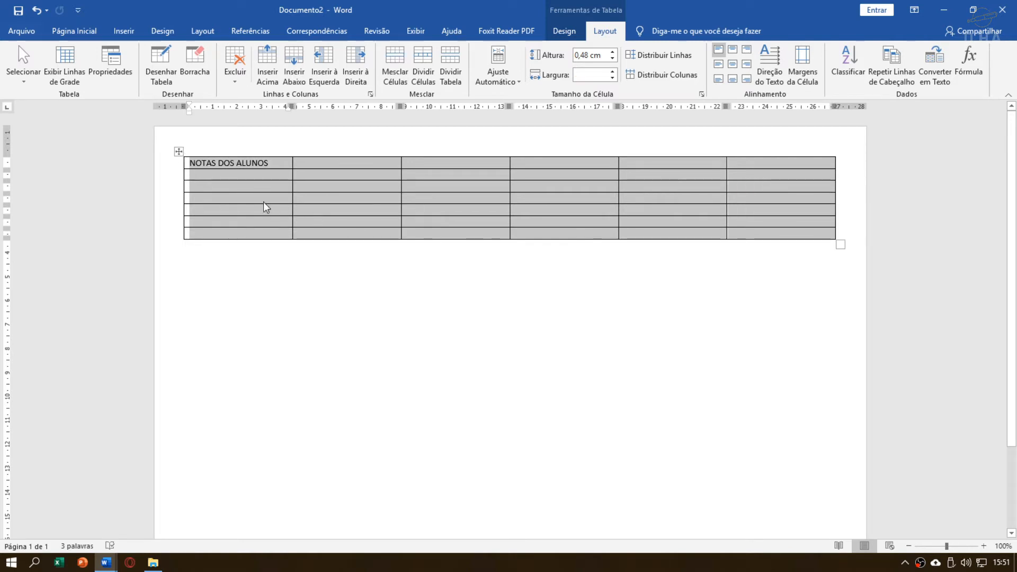
left_click(276, 162)
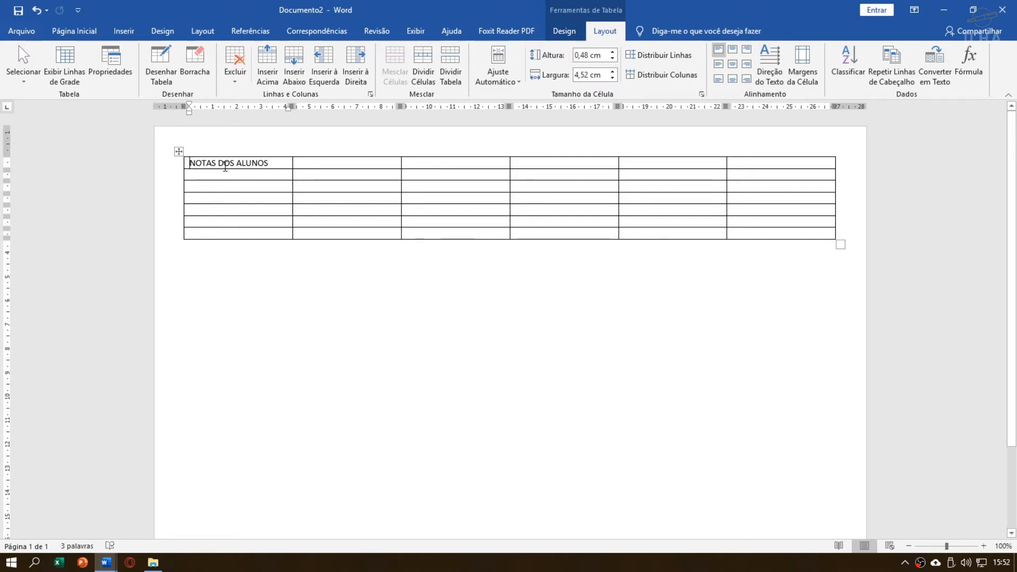
left_click_drag(186, 163, 794, 233)
left_click(275, 163)
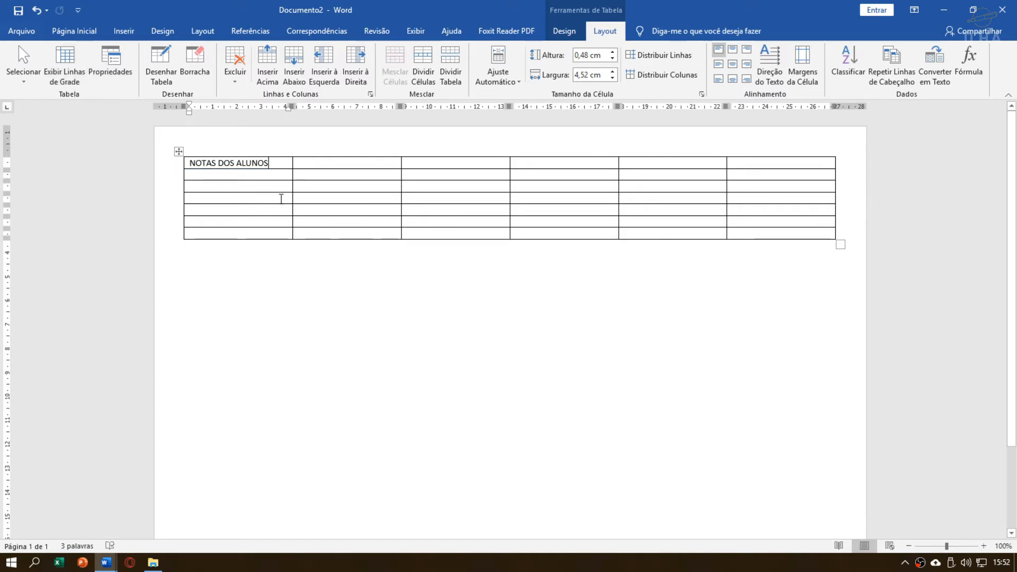
Step: Switch to the document "Panfleto - Festa do Outono" and examine the flyer's layout from start to end
left_click(108, 564)
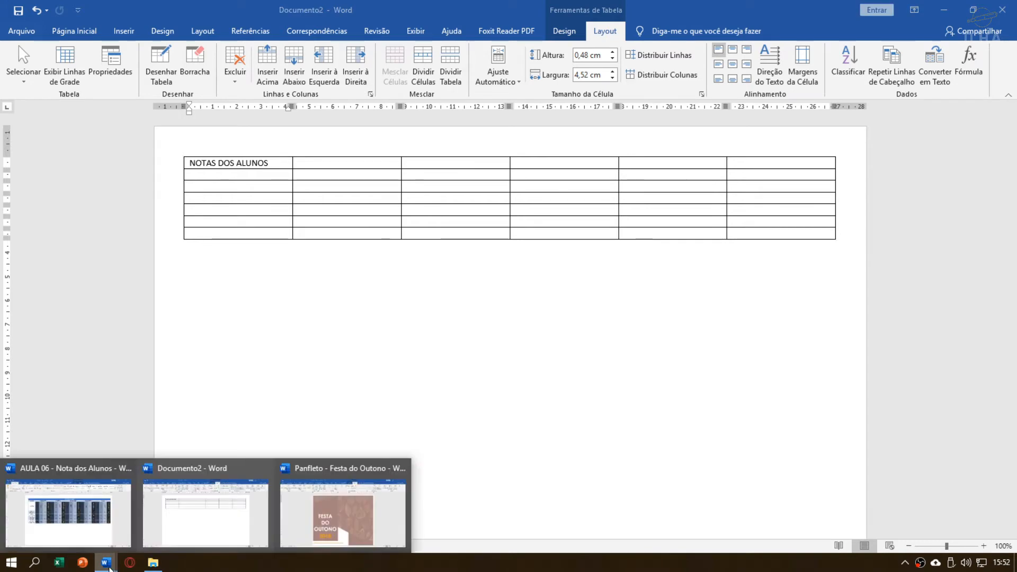
left_click(340, 489)
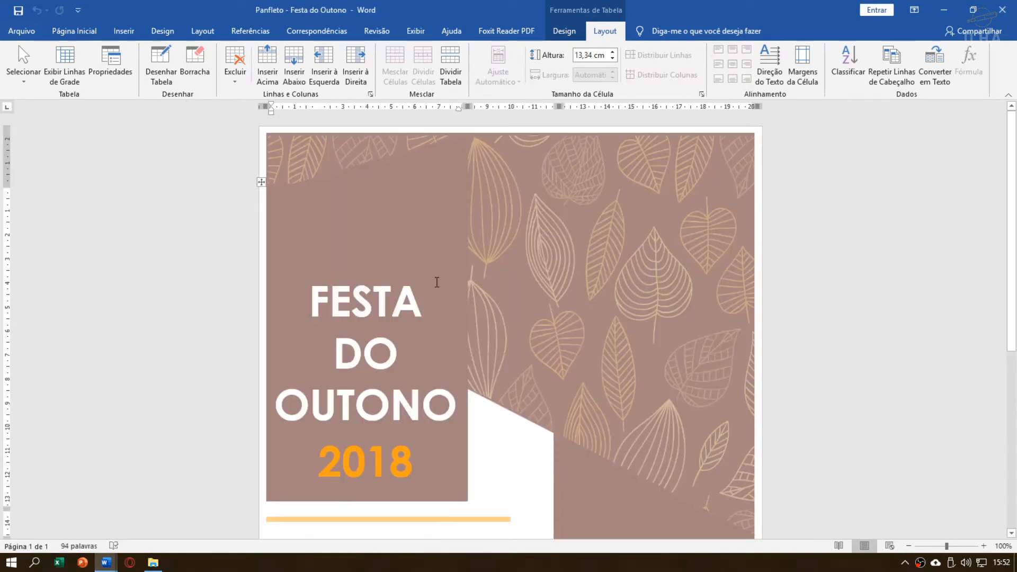
scroll(405, 339, "down", 5)
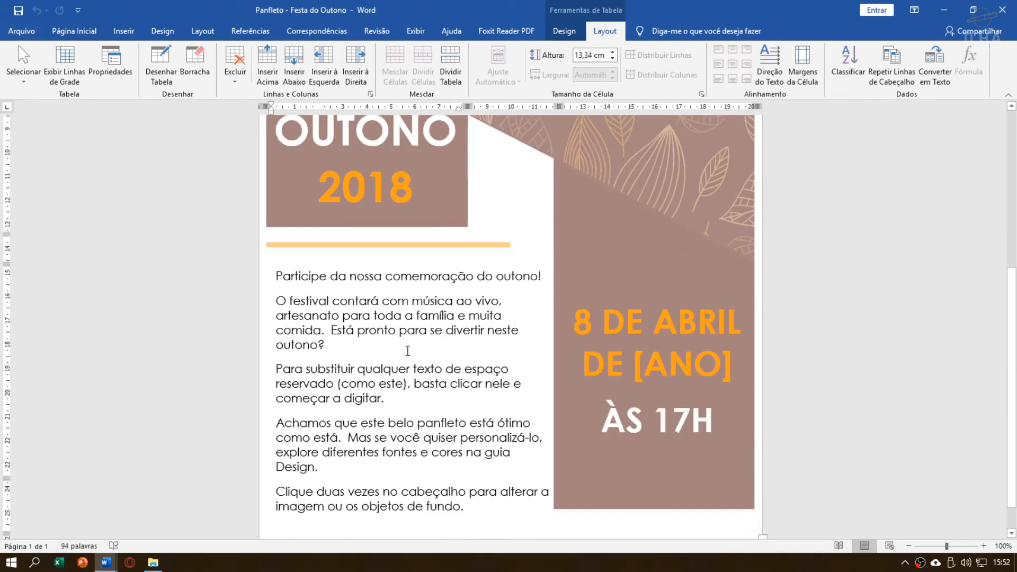
scroll(450, 366, "down", 1)
scroll(456, 360, "up", 6)
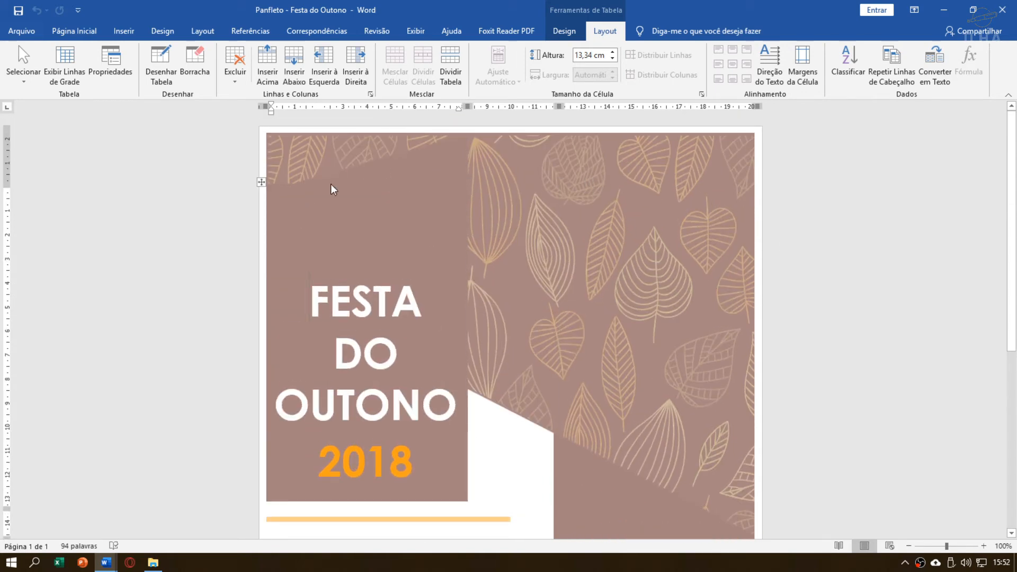
scroll(615, 318, "down", 6)
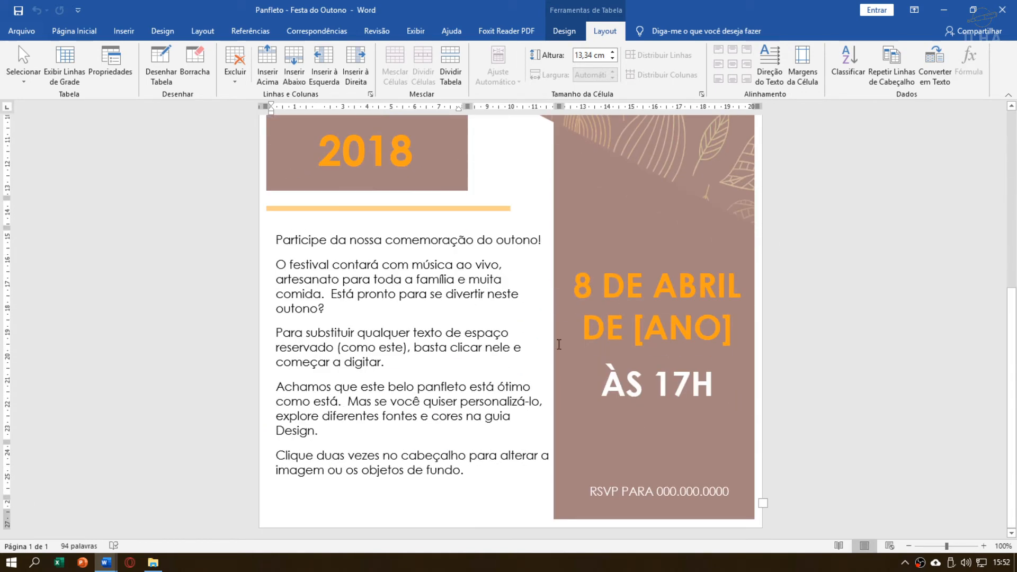
scroll(559, 344, "up", 6)
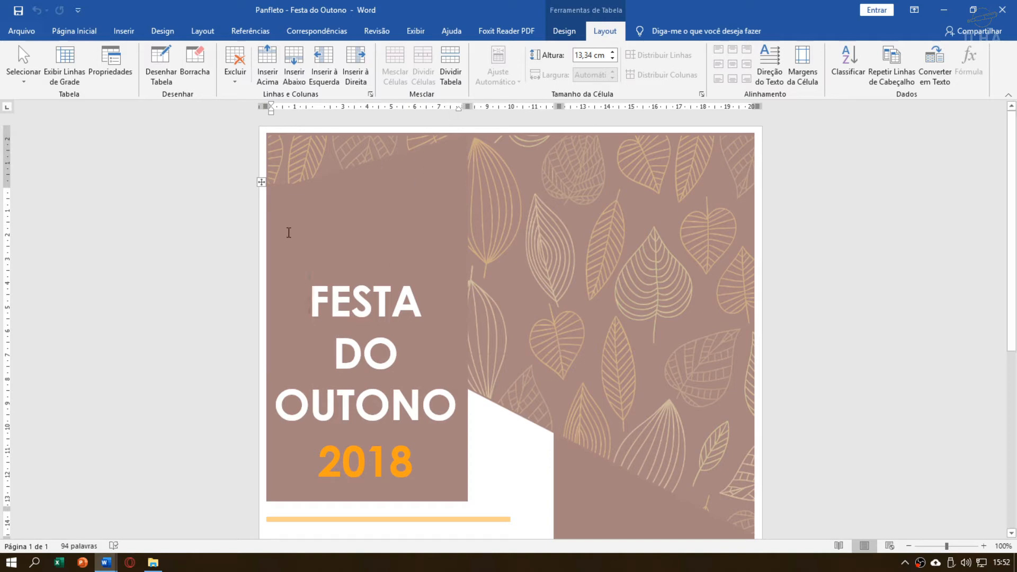
Step: Display the table gridlines (Exibir Linhas de Grade) in the flyer and inspect the hidden cell structure down the page
triple_click(302, 212)
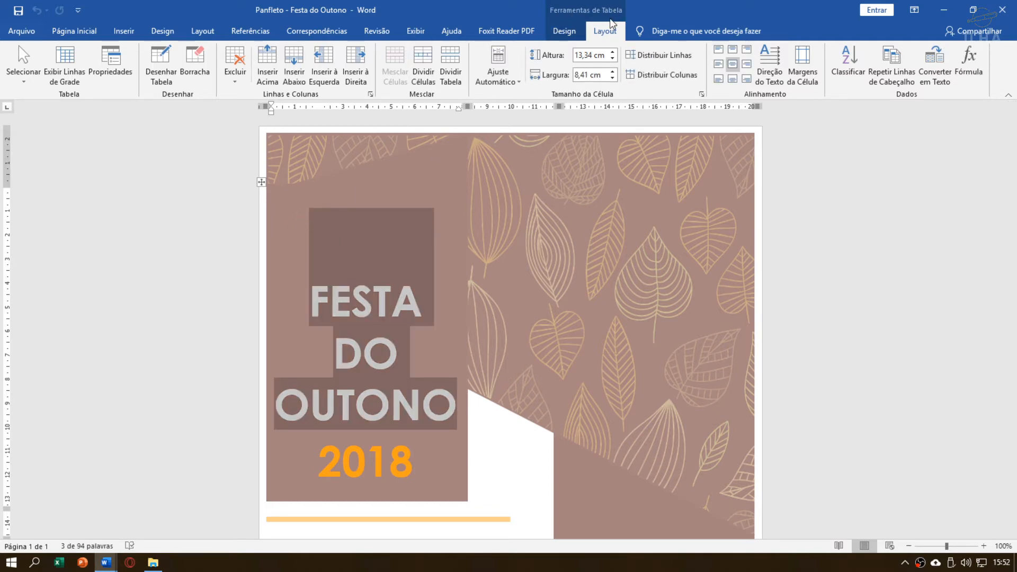
left_click(69, 81)
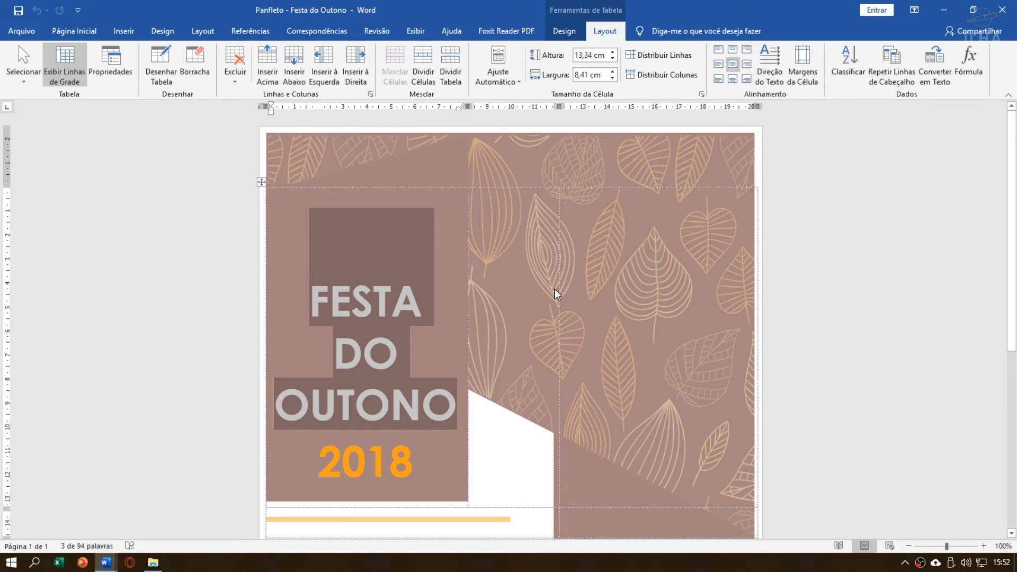
scroll(550, 290, "down", 6)
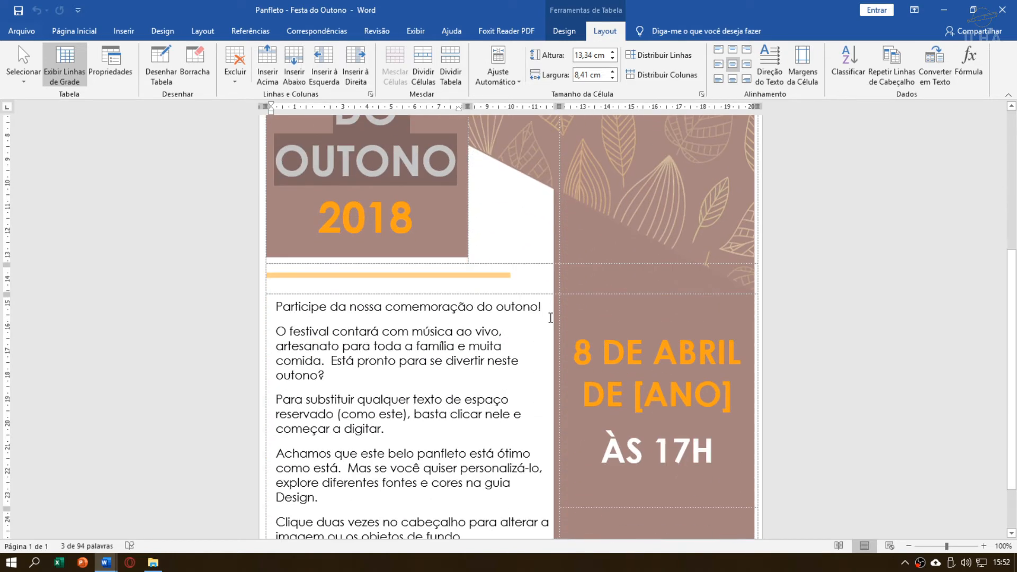
scroll(704, 243, "down", 1)
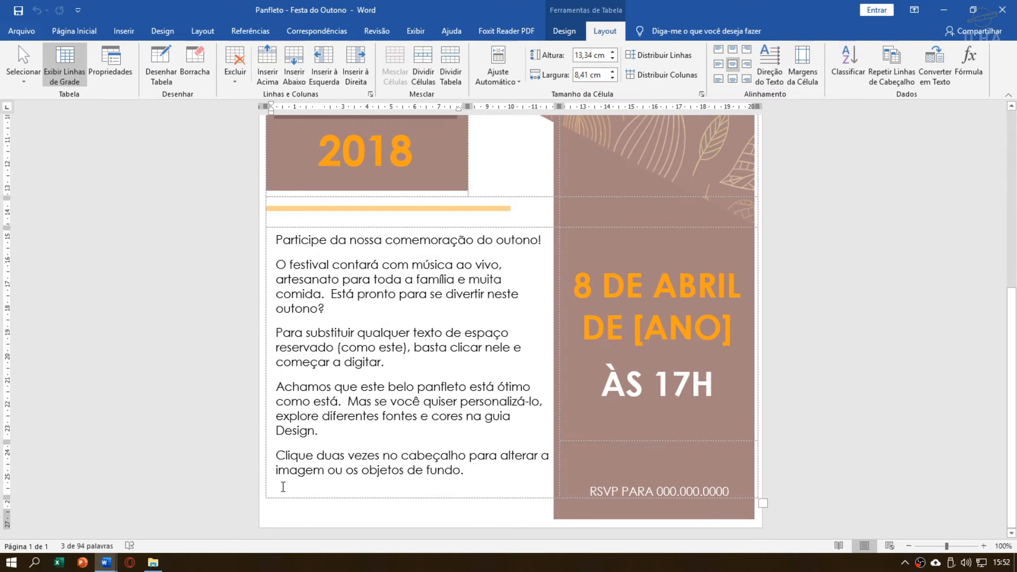
scroll(606, 386, "up", 6)
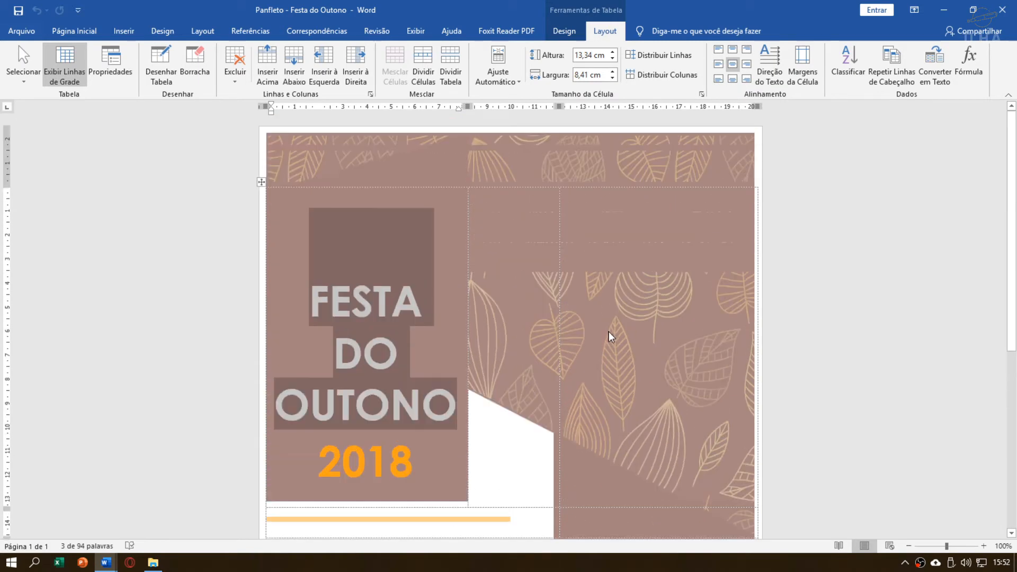
scroll(531, 268, "down", 3)
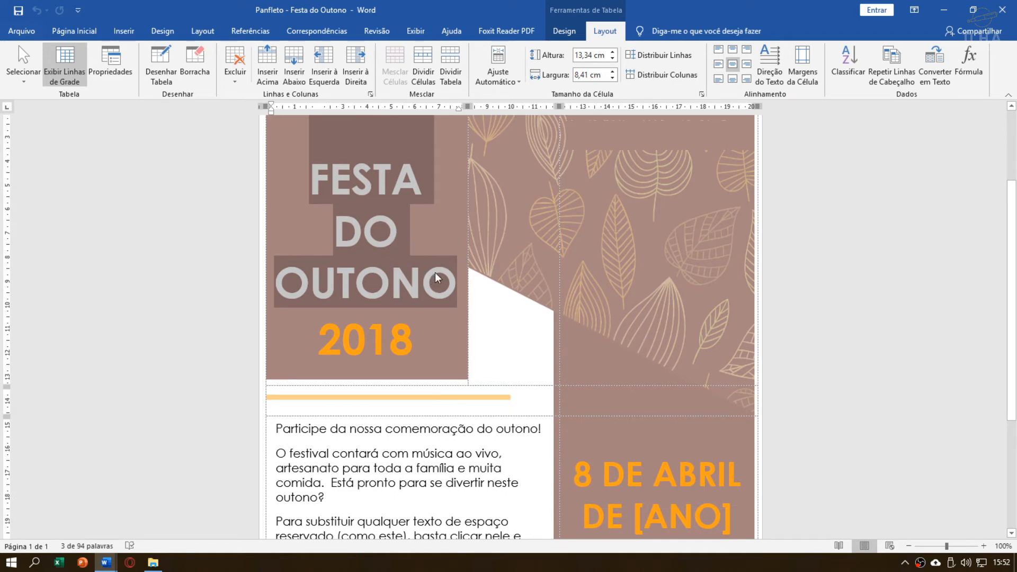
scroll(646, 291, "down", 2)
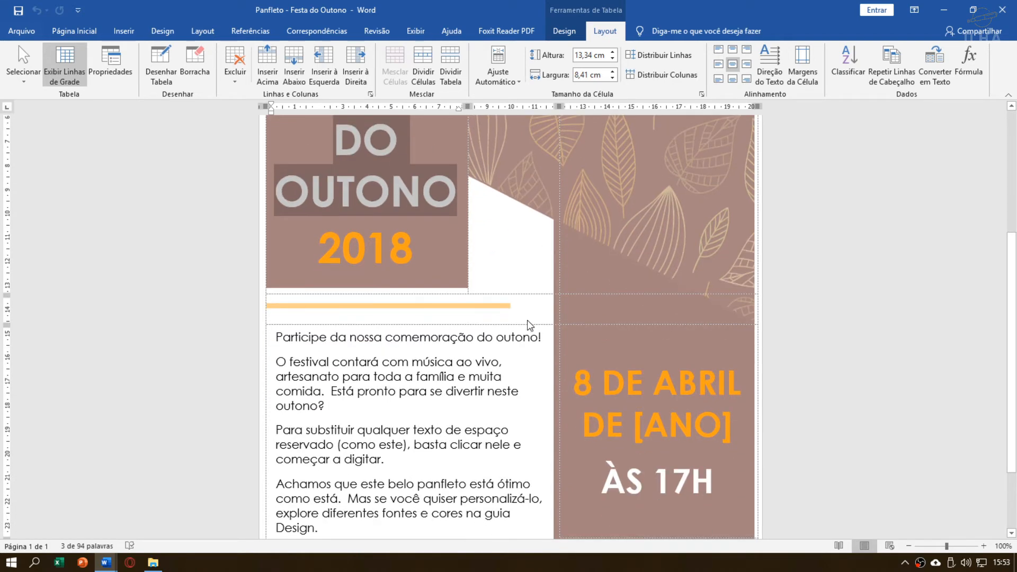
scroll(605, 355, "down", 2)
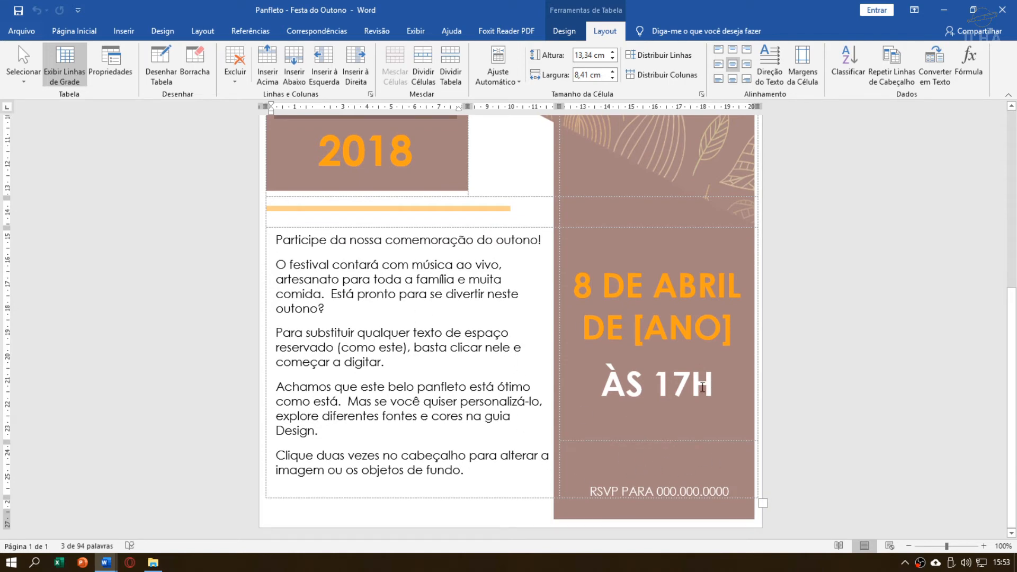
Step: Return to the grades table in Documento2, closing the flyer document and the file browser window
scroll(619, 365, "up", 7)
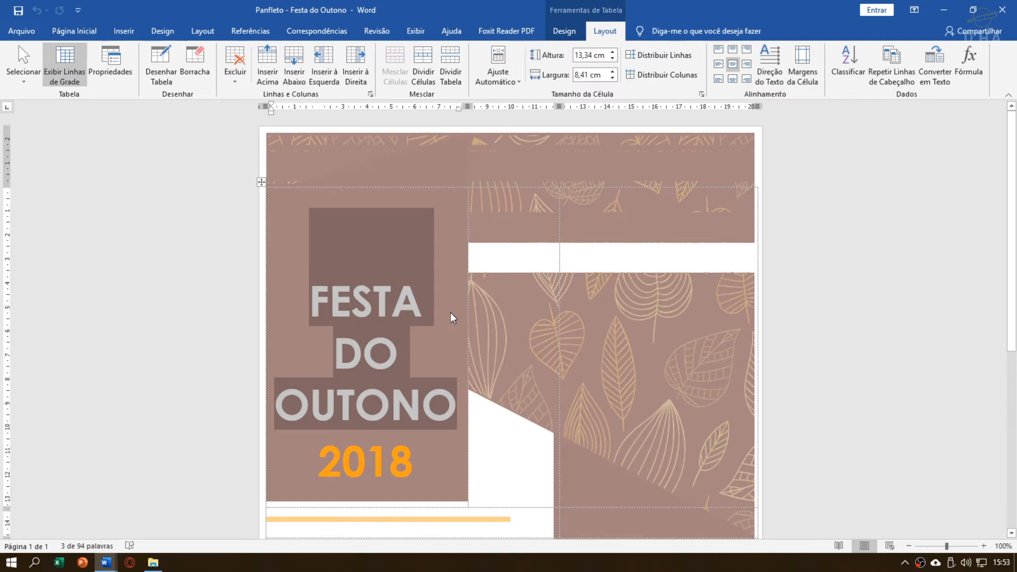
key("alt+Tab")
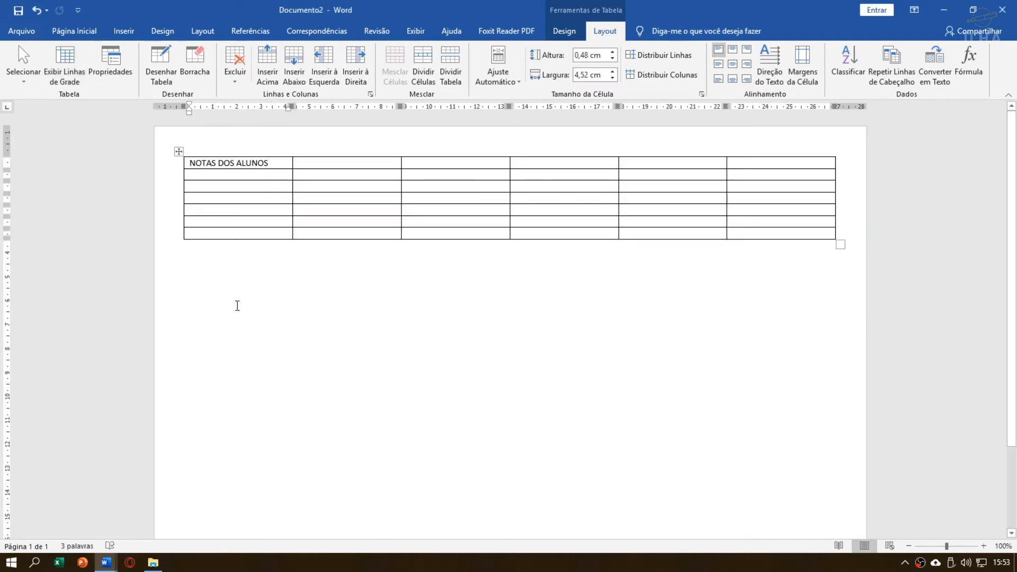
mouse_move(106, 562)
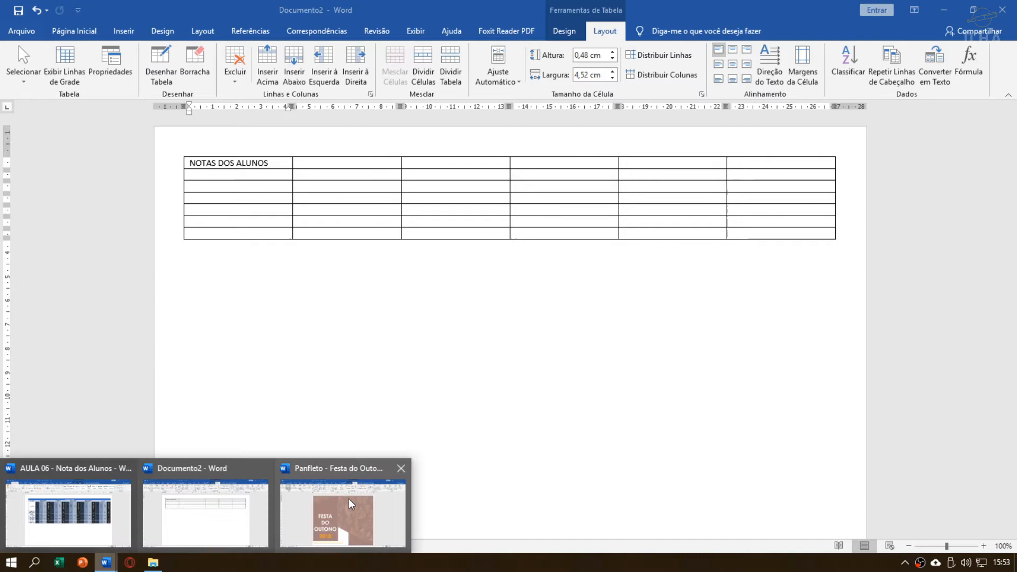
left_click(400, 468)
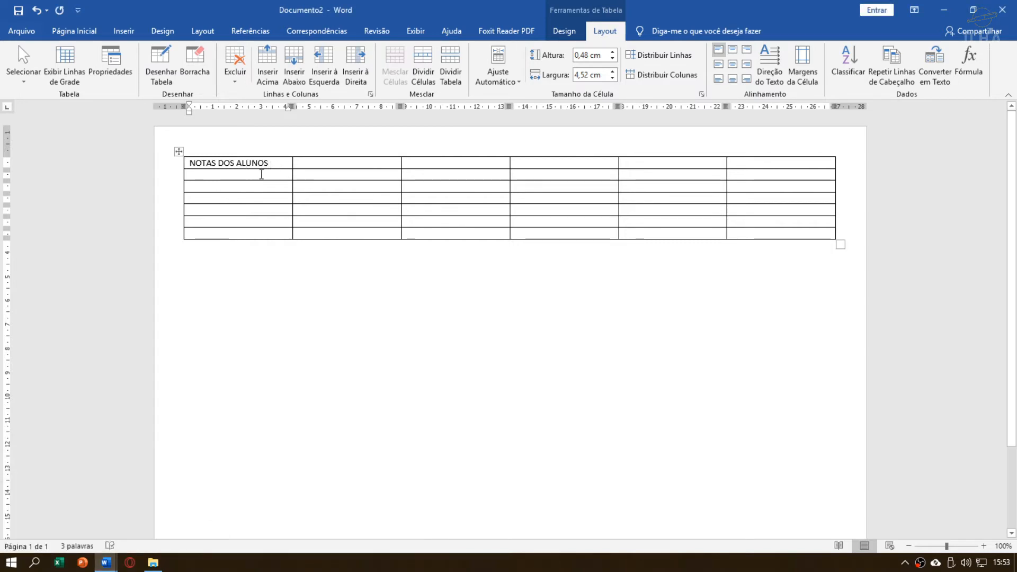
key("alt+Tab")
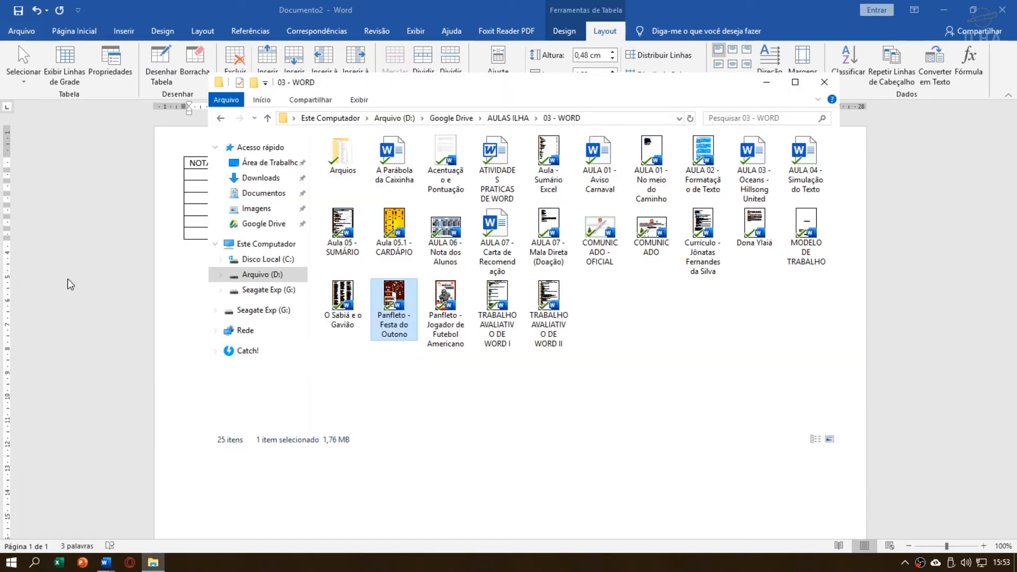
left_click(815, 84)
key("alt+Tab")
key("alt+Tab")
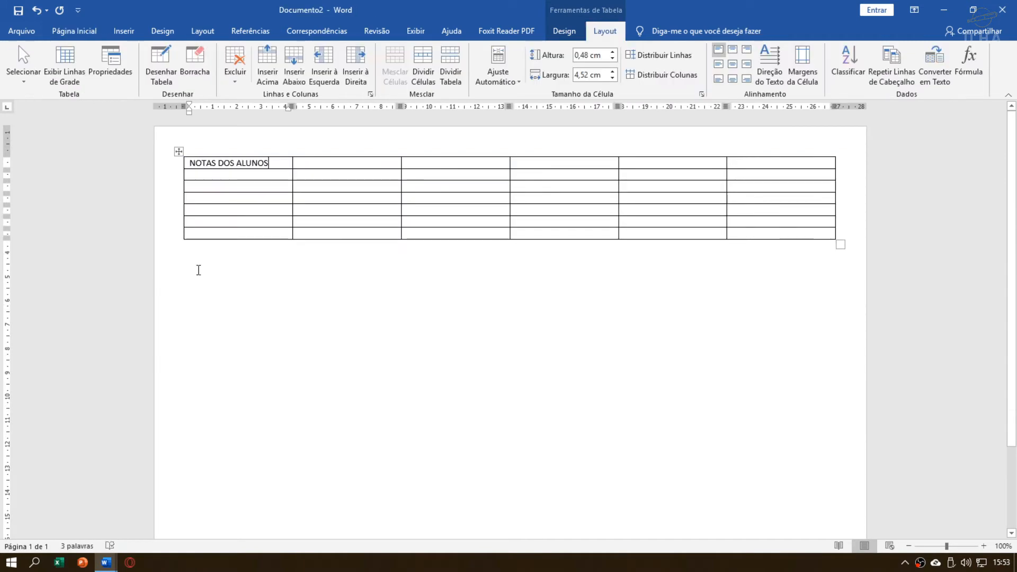
key("alt+Tab")
key("alt+Tab")
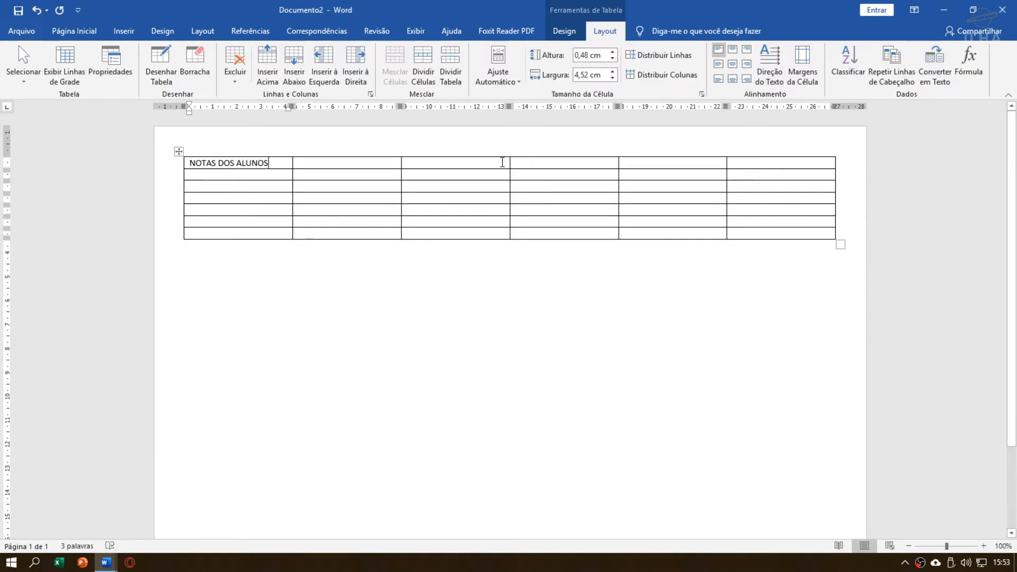
Step: Correct the title in the table's first cell to "NOTA DOS ALUNOS"
left_click(474, 165)
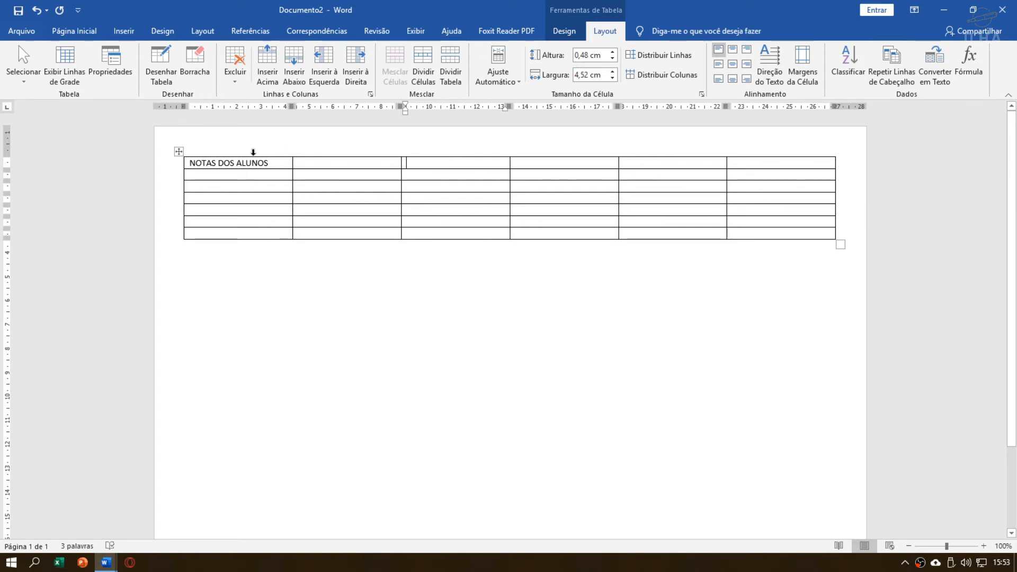
left_click(218, 164)
key("BackSpace")
left_click(466, 163)
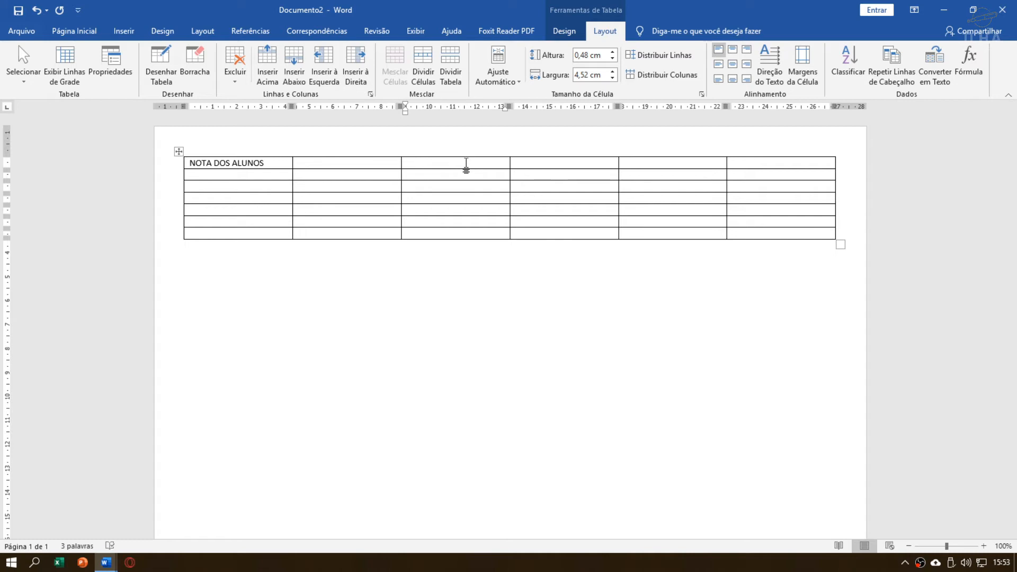
Step: Try selecting all cells of the table's title row in several different ways, clearing the selection each time
left_click(275, 165)
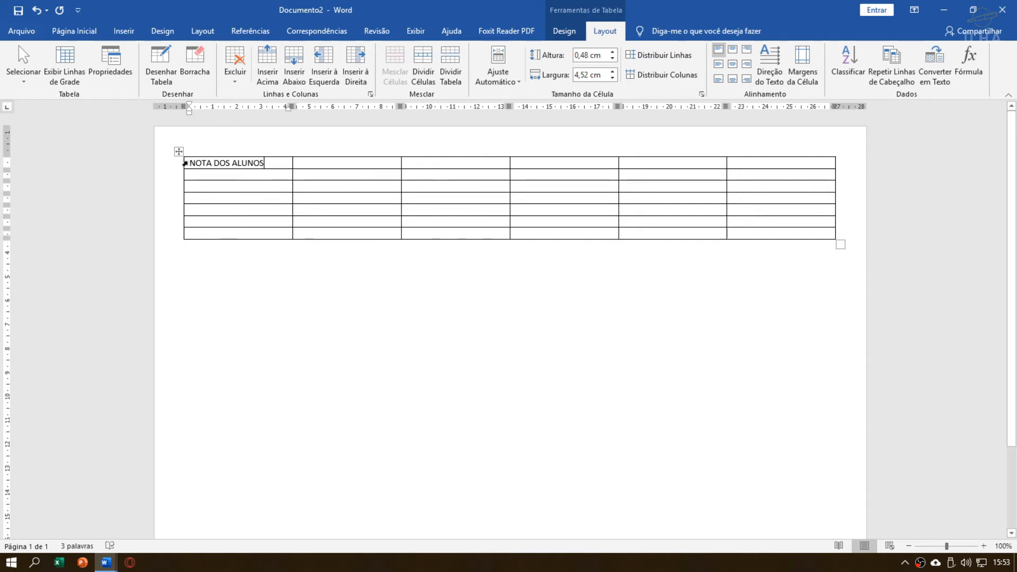
left_click_drag(187, 164, 770, 165)
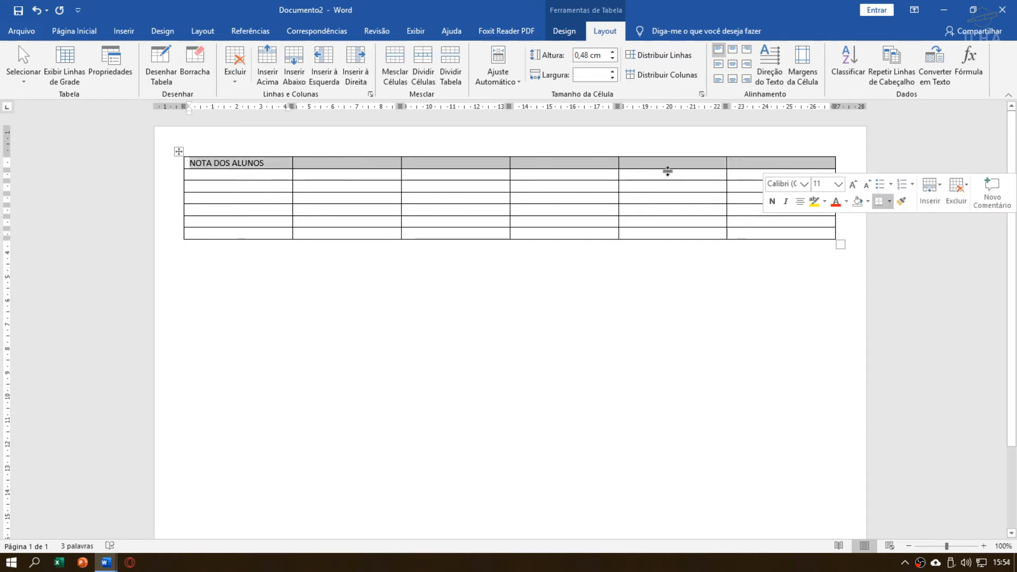
left_click(279, 165)
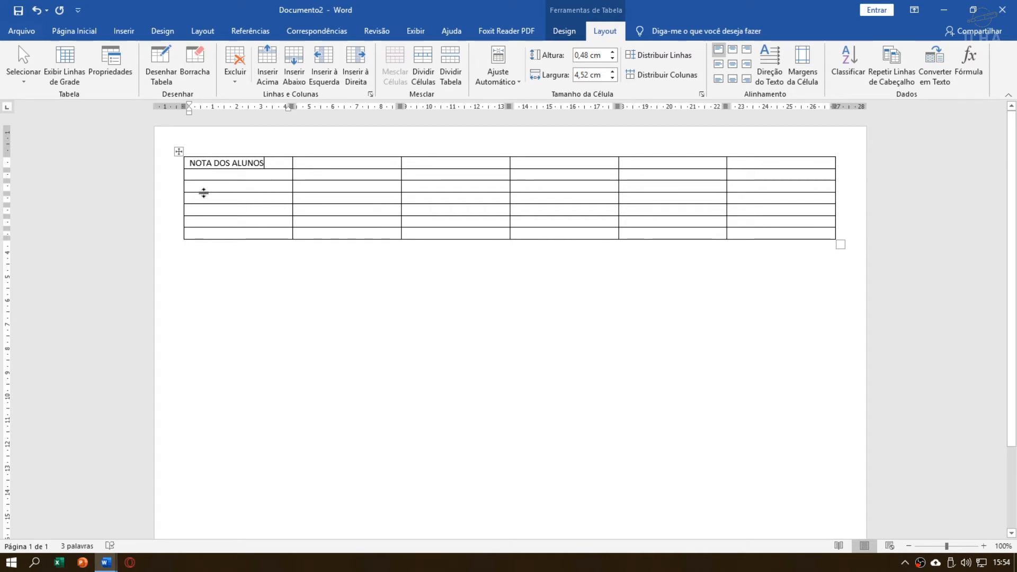
mouse_move(171, 169)
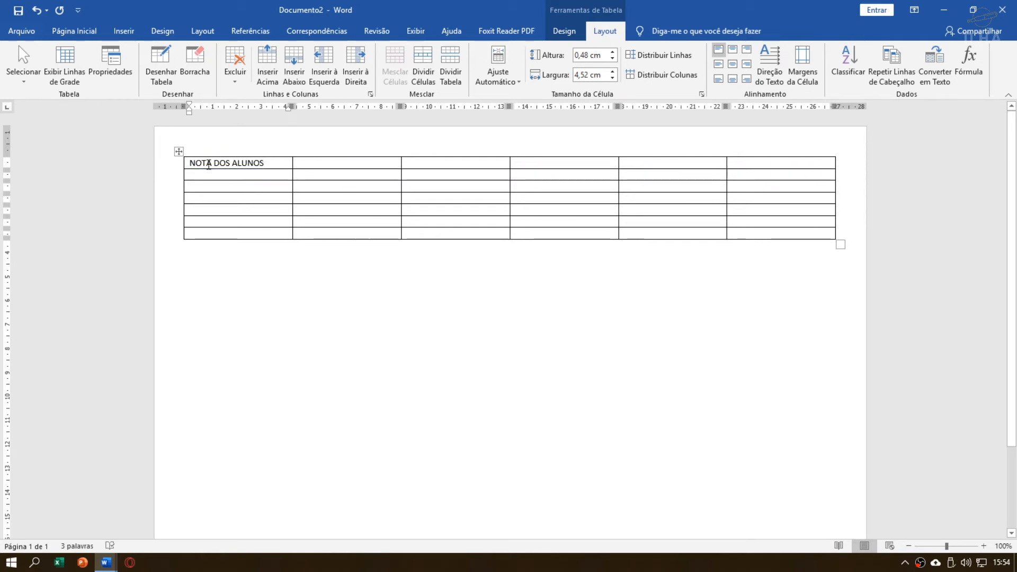
left_click(160, 168)
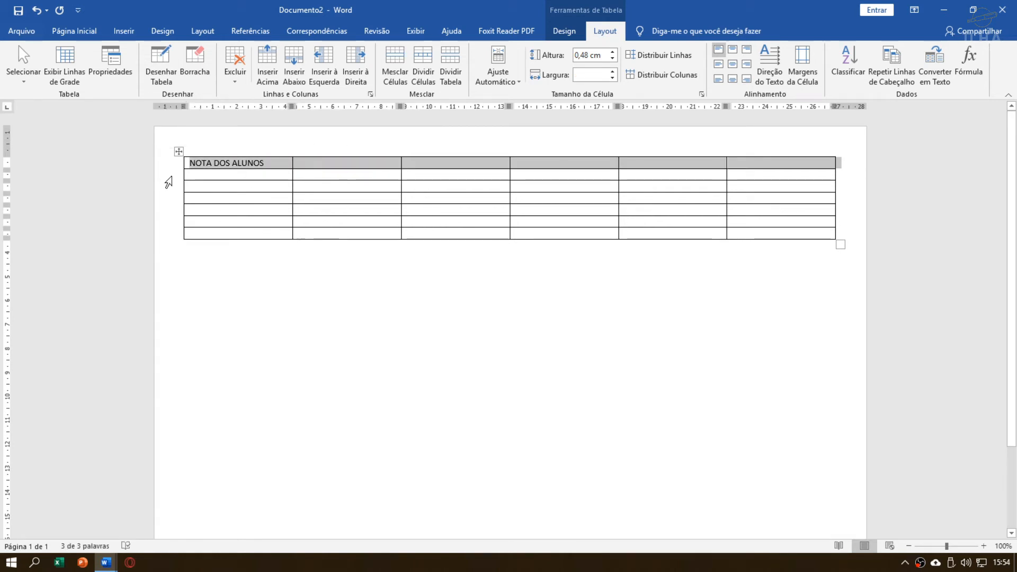
left_click(300, 168)
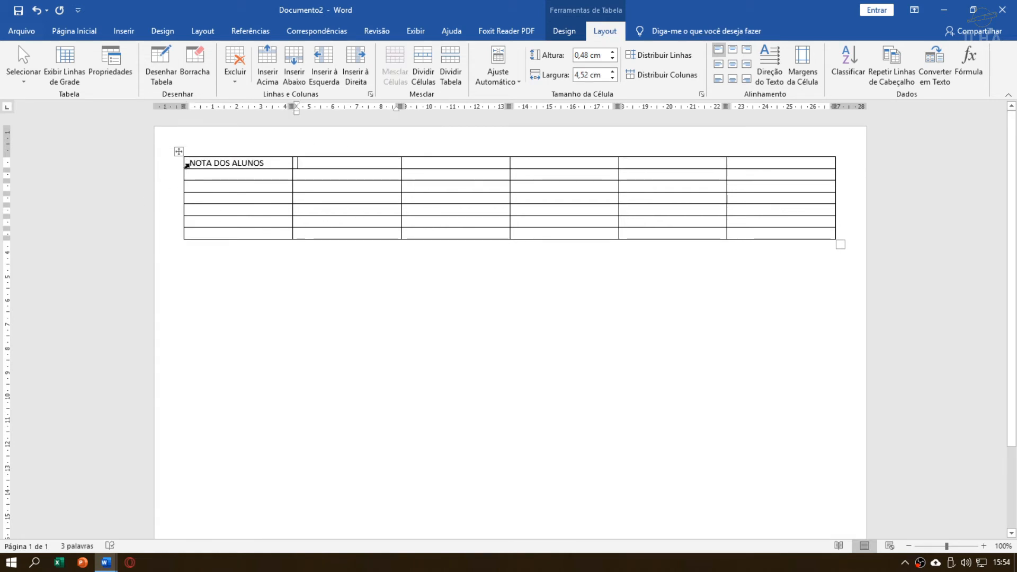
left_click_drag(187, 166, 771, 165)
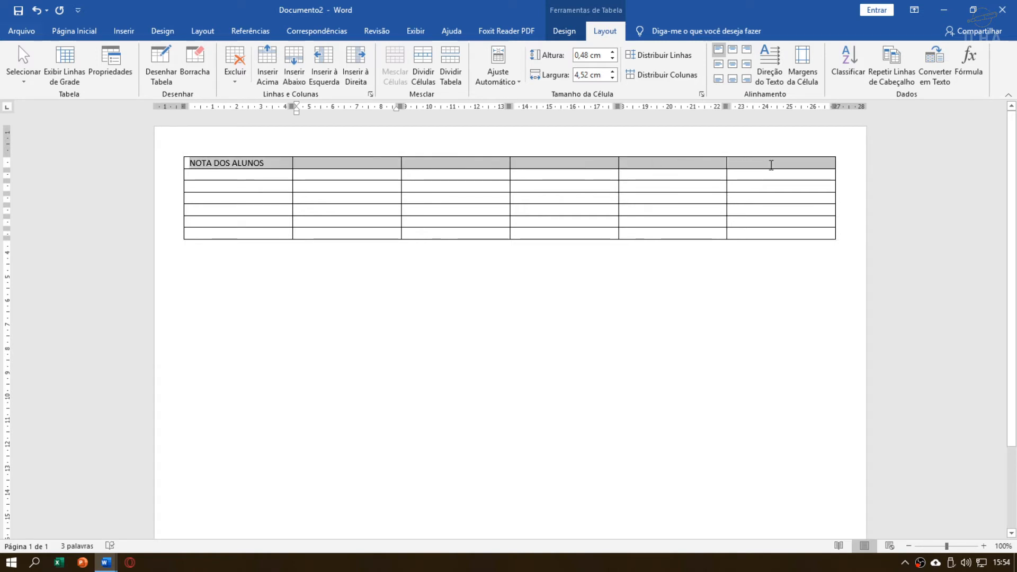
left_click(196, 165)
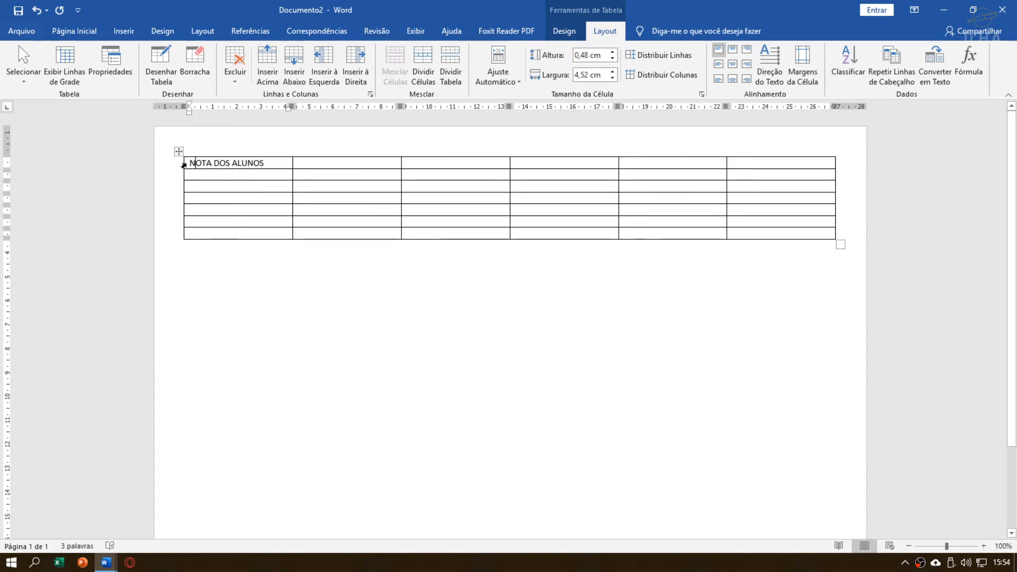
left_click(185, 164)
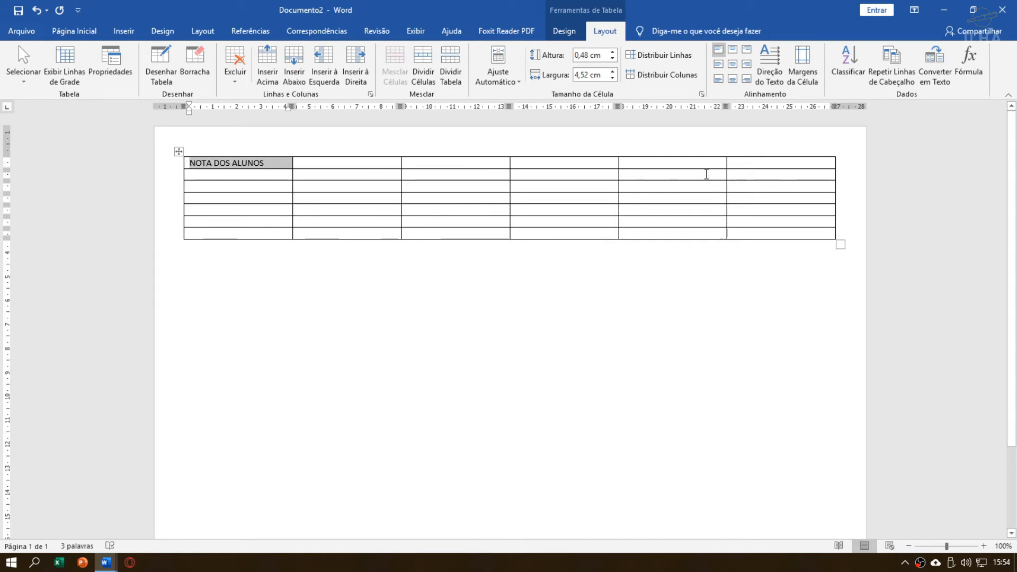
left_click(798, 164, "shift")
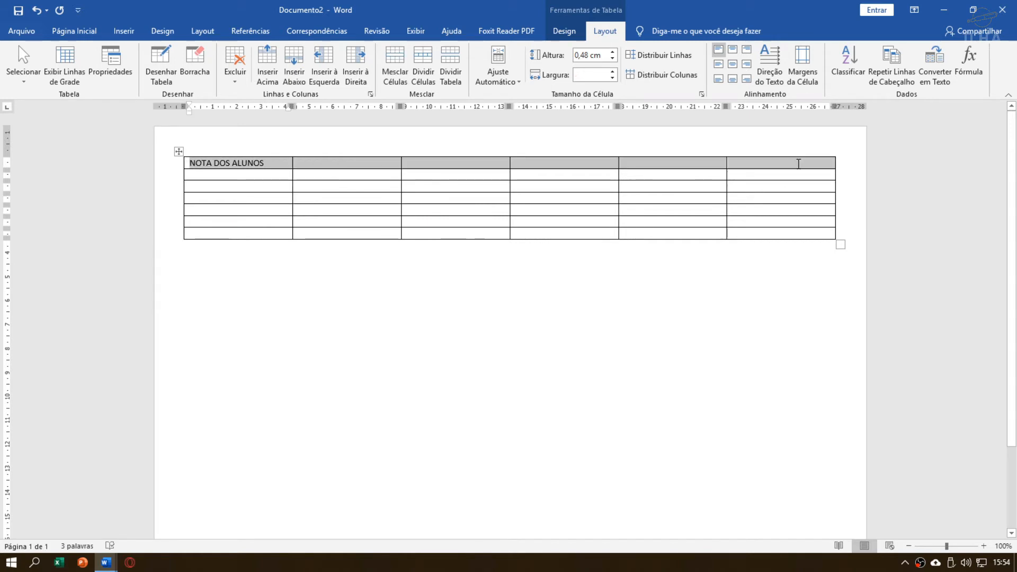
left_click(245, 163)
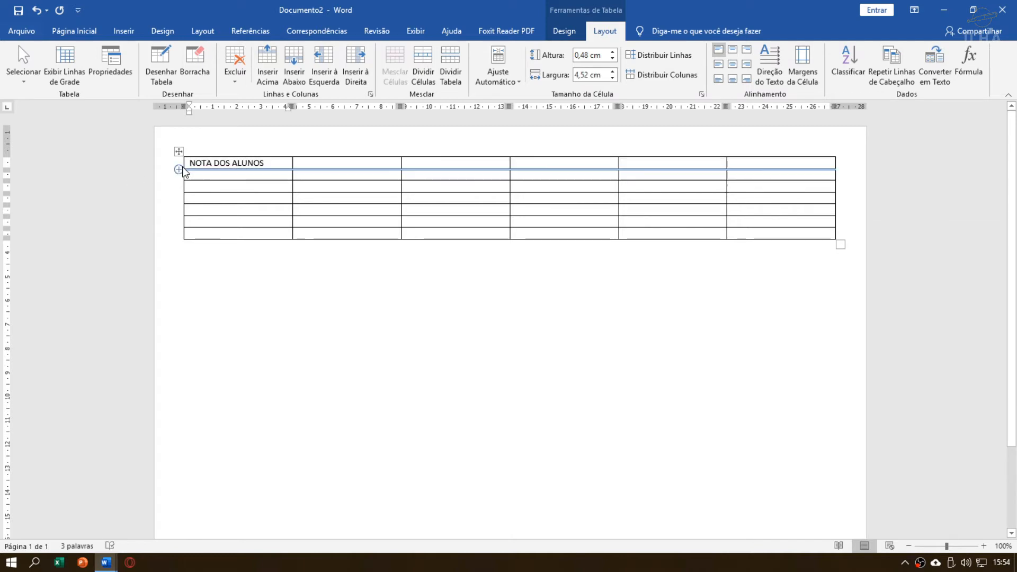
Step: Merge all cells of the table's first row and centre the title horizontally and vertically in the merged cell
left_click(153, 167)
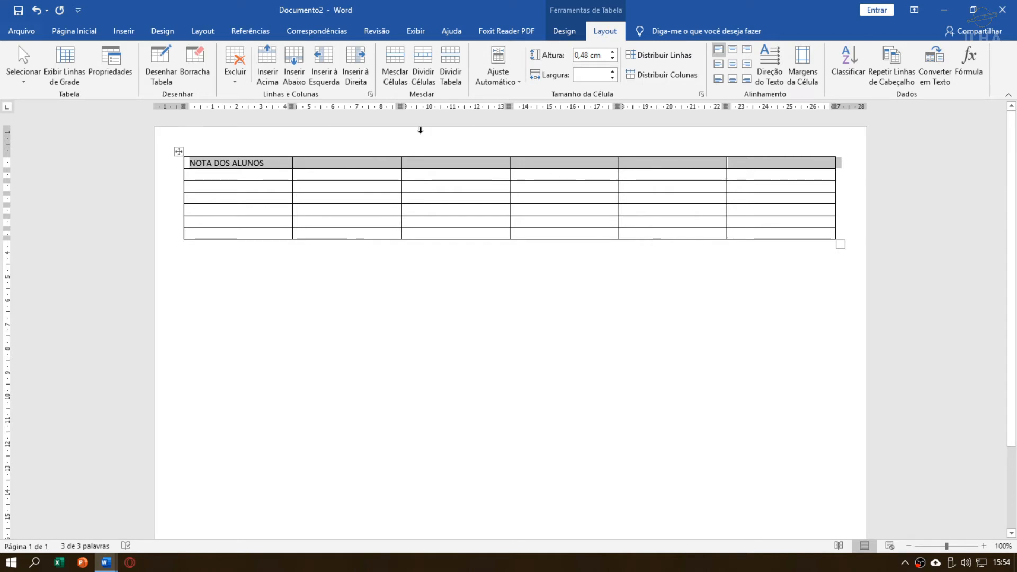
left_click(400, 79)
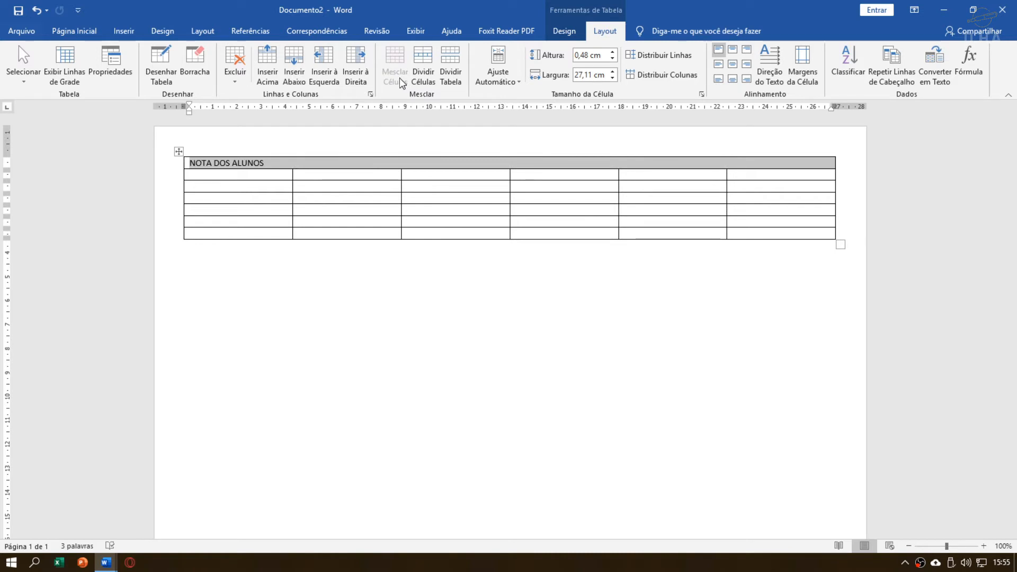
left_click(433, 164)
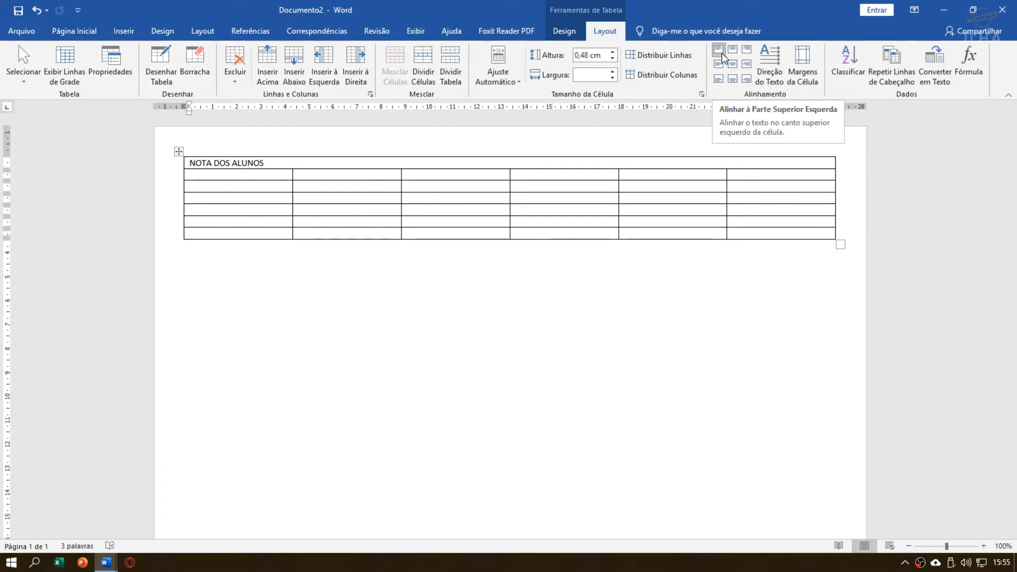
left_click(734, 67)
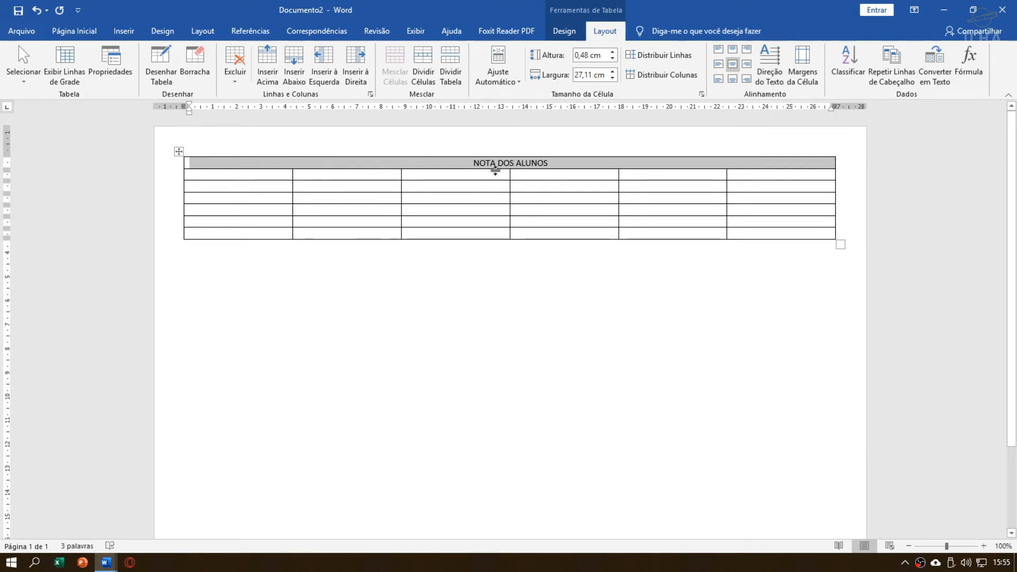
left_click(278, 173)
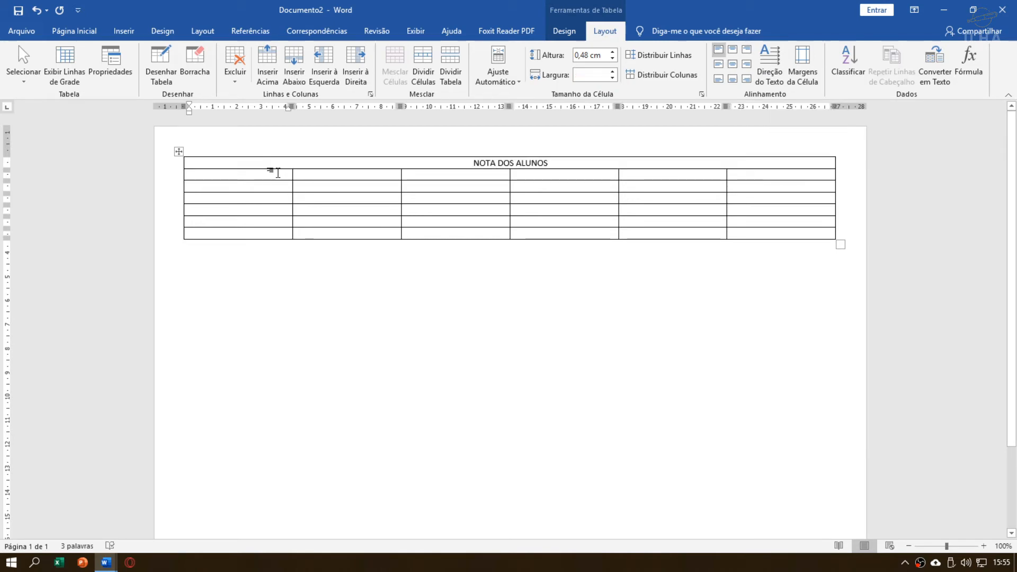
Step: Examine the cells below the title in the example "AULA 06 - Nota dos Alunos" and compare them with the table in Documento2
key("alt+Tab")
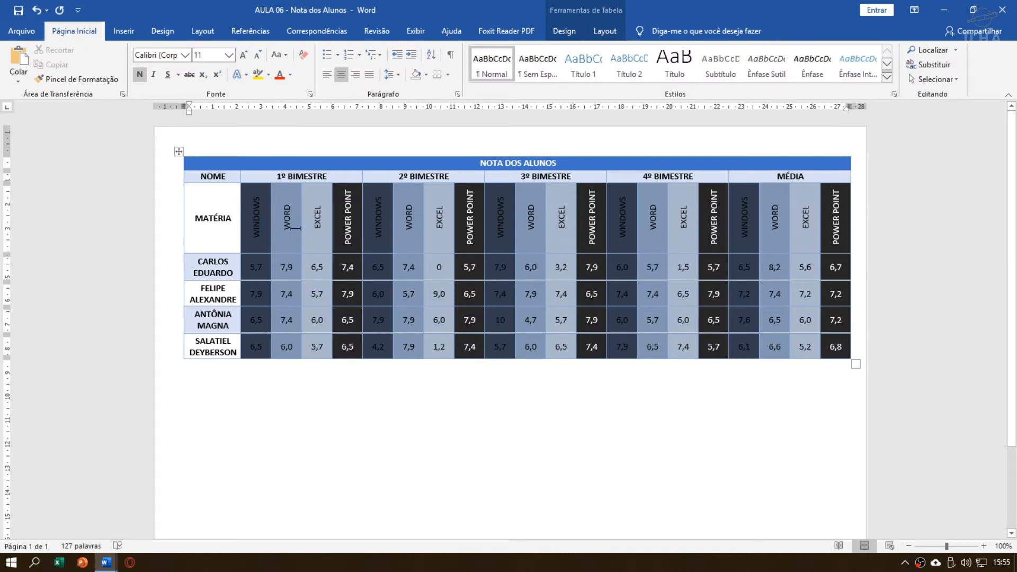
left_click_drag(227, 178, 834, 344)
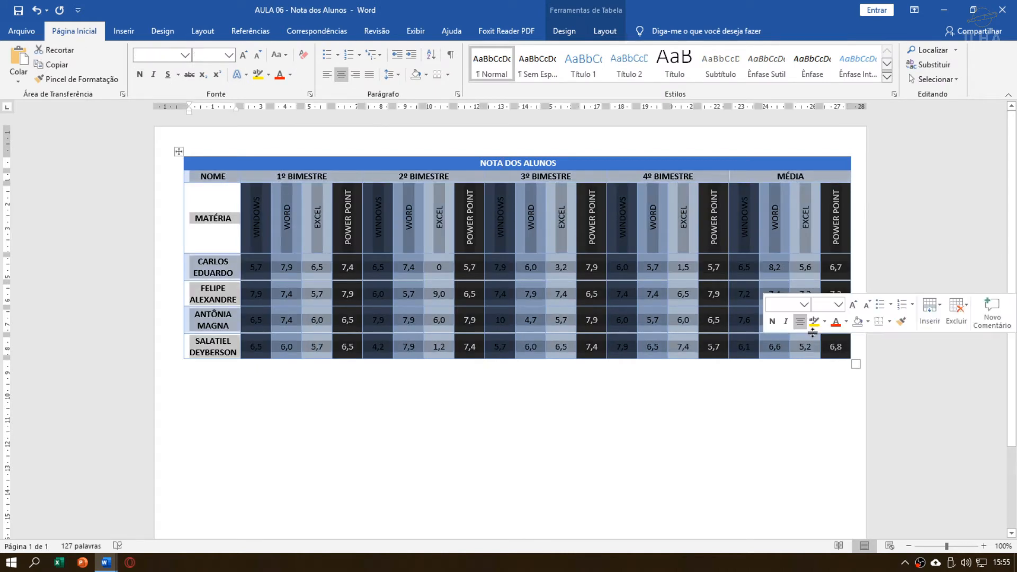
left_click(347, 202)
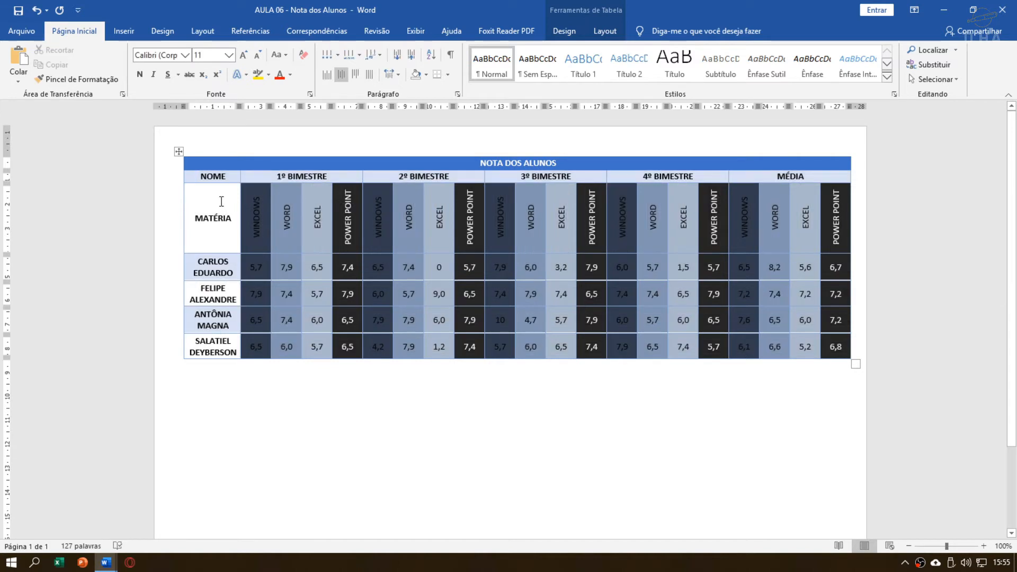
left_click_drag(221, 201, 825, 347)
left_click(440, 203)
left_click_drag(226, 173, 826, 347)
left_click(333, 179)
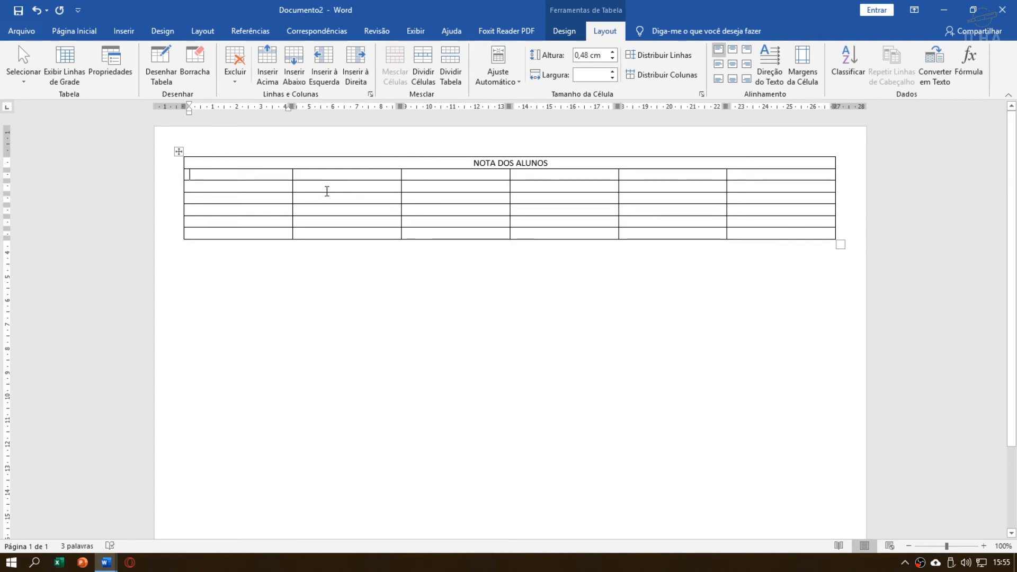
left_click_drag(318, 186, 661, 220)
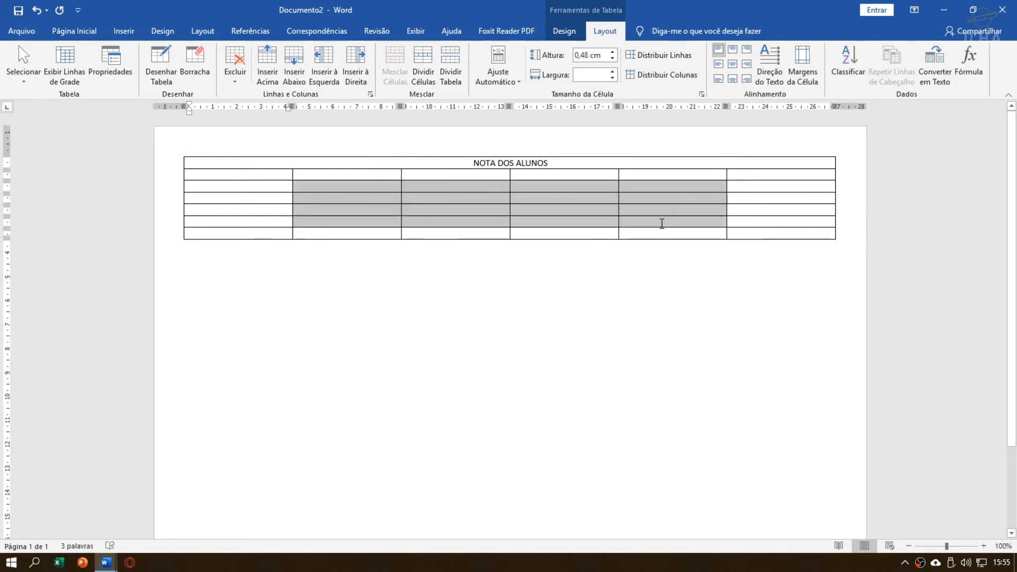
Step: Enter the header "NOME DO ALUNO" in the first cell of the table's second row
left_click(276, 175)
type("NOME DOS")
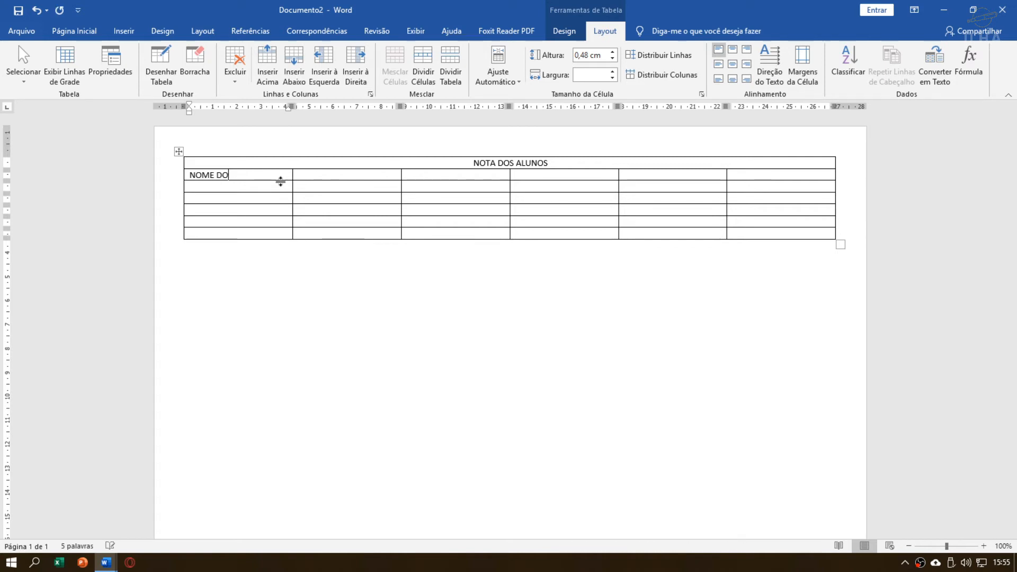
key("BackSpace")
type("ANU")
key("BackSpace")
key("BackSpace")
type("LUNO")
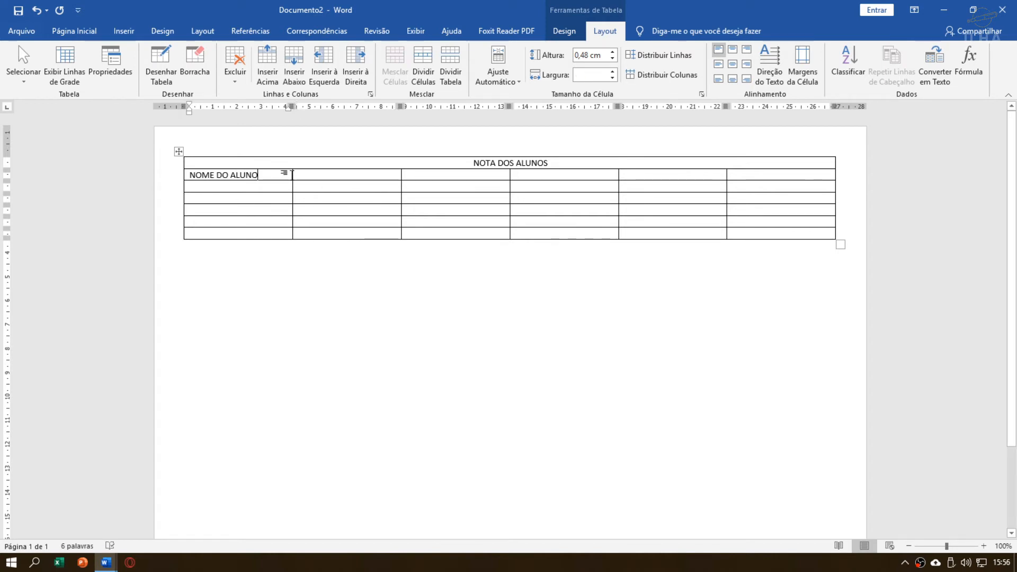
Step: Move back and forth between the first two cells of the second row, ending in the empty second cell
left_click(342, 174)
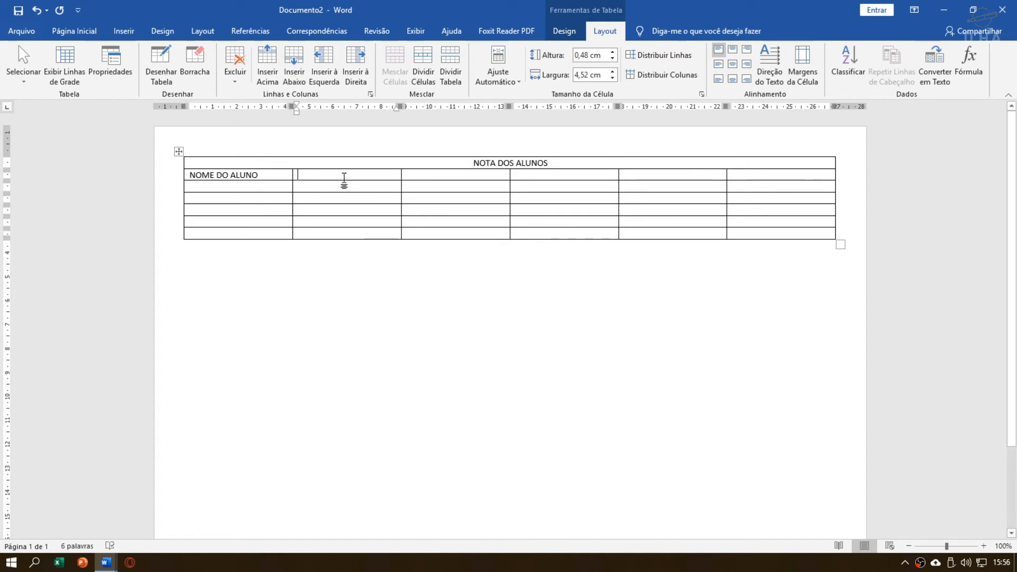
left_click(263, 173)
key("Tab")
left_click(267, 172)
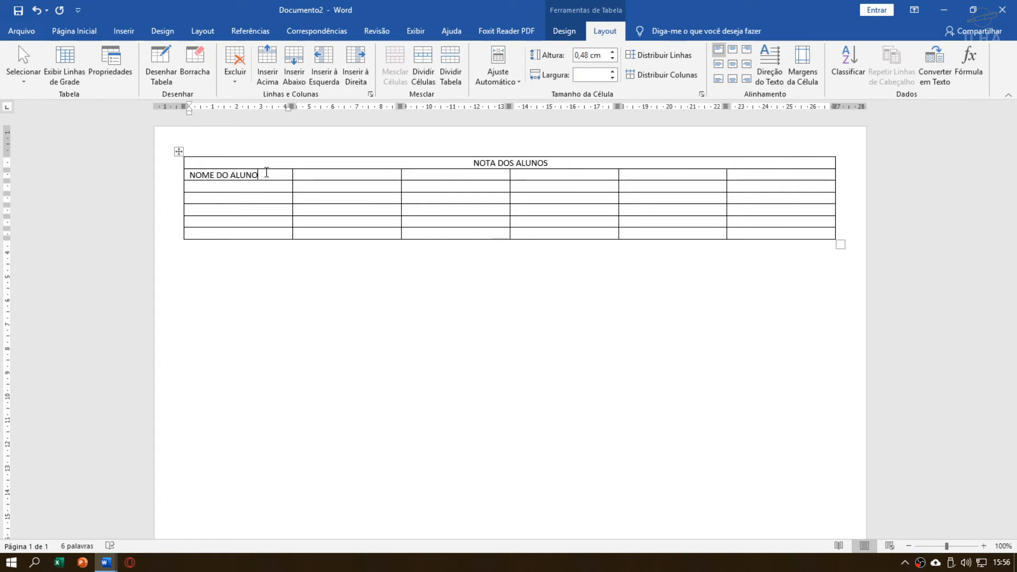
left_click(326, 174)
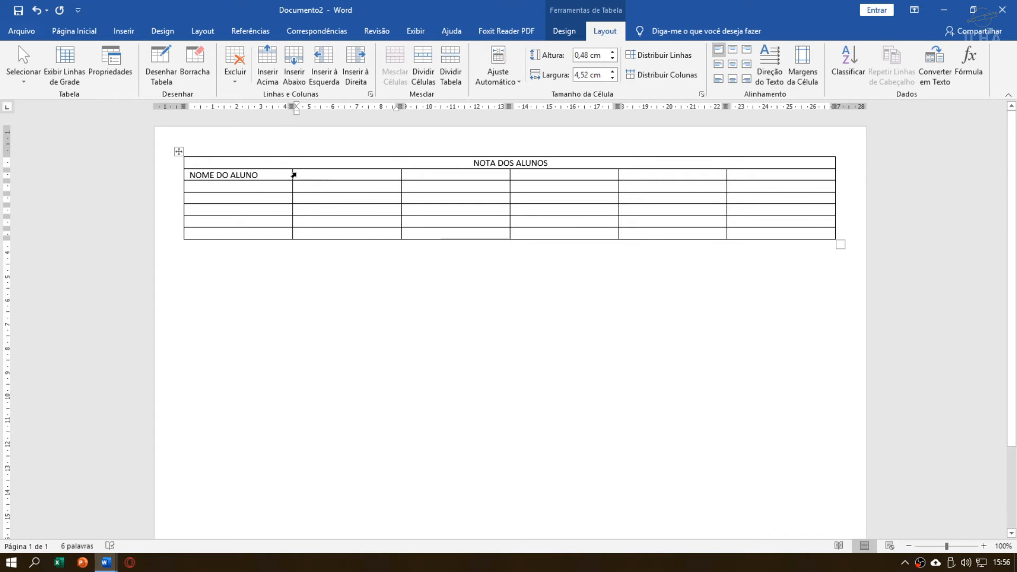
Step: Enter the header "1º BIMESTRE" in the second cell of the table's second row
left_click(271, 173)
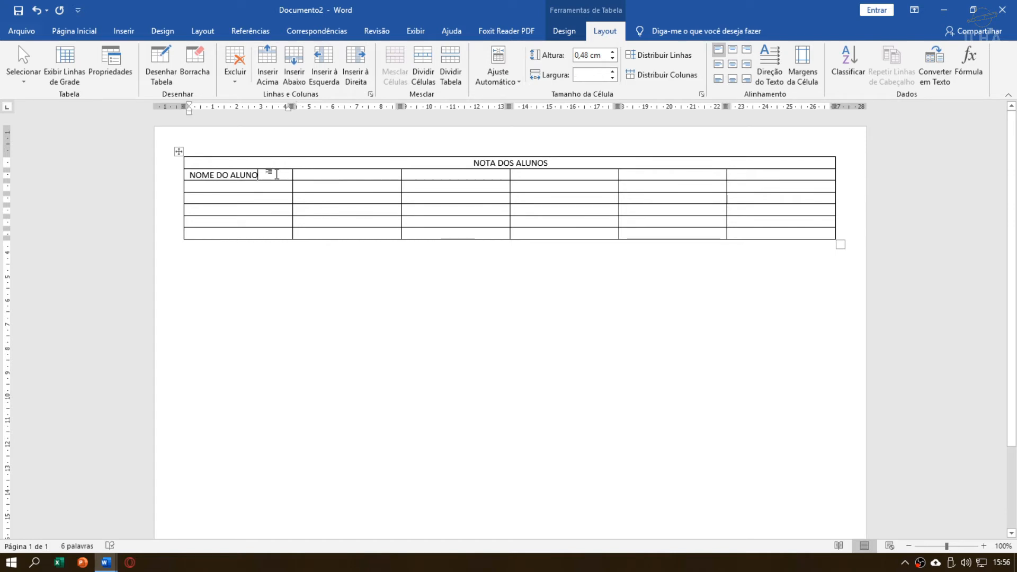
key("Tab")
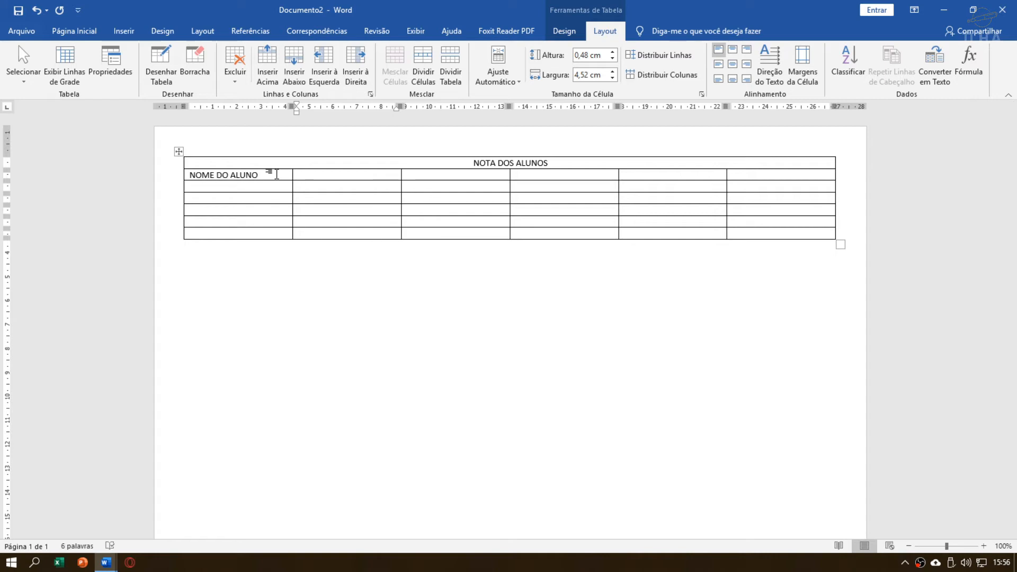
type("1º BIMESTRE")
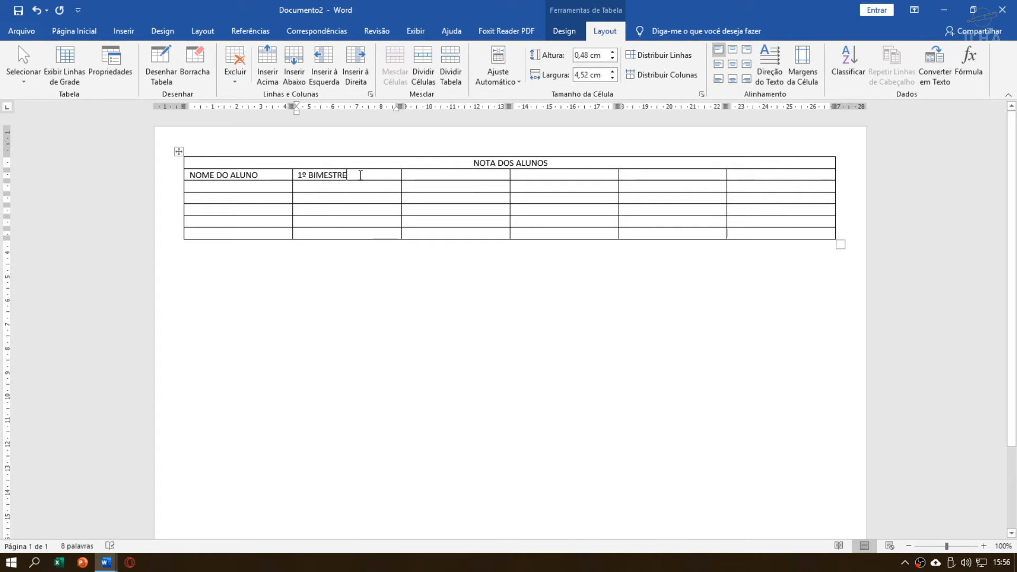
Step: Fill the third header cell with "2º BIMESTRE", reusing a copy of the word "BIMESTRE" from the cell before it
left_click_drag(360, 175, 310, 175)
key("ctrl+c")
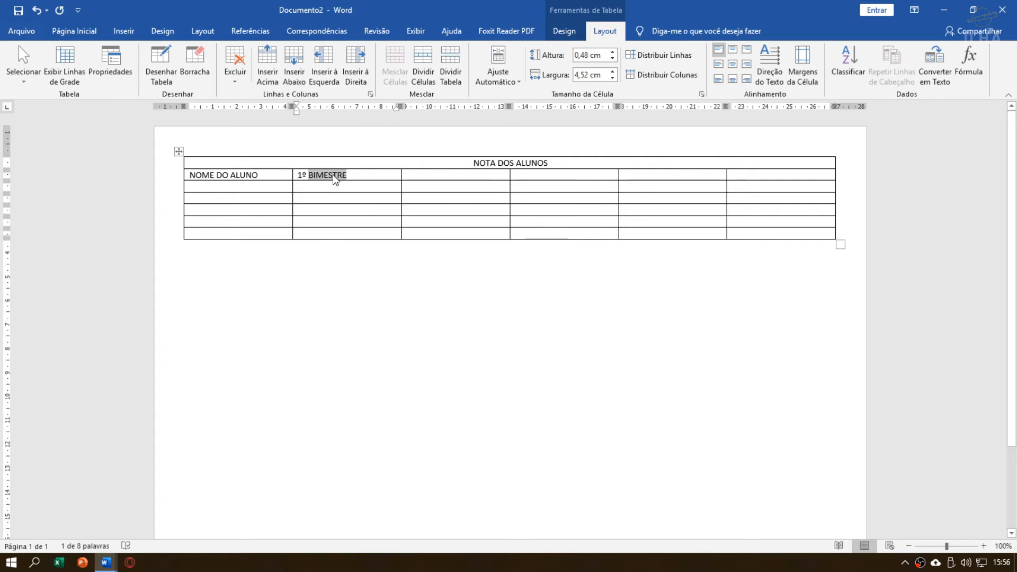
left_click(420, 176)
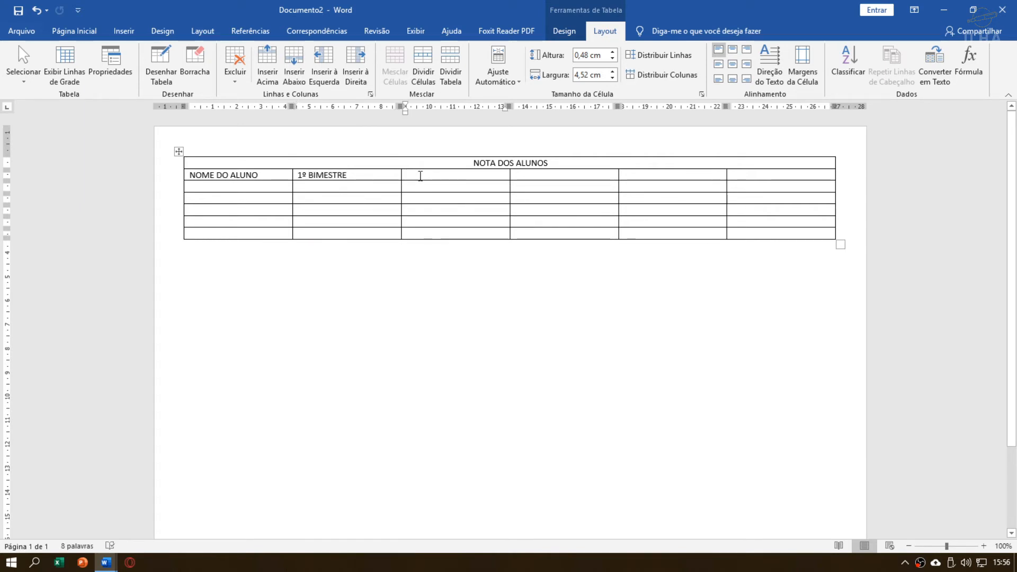
type("2")
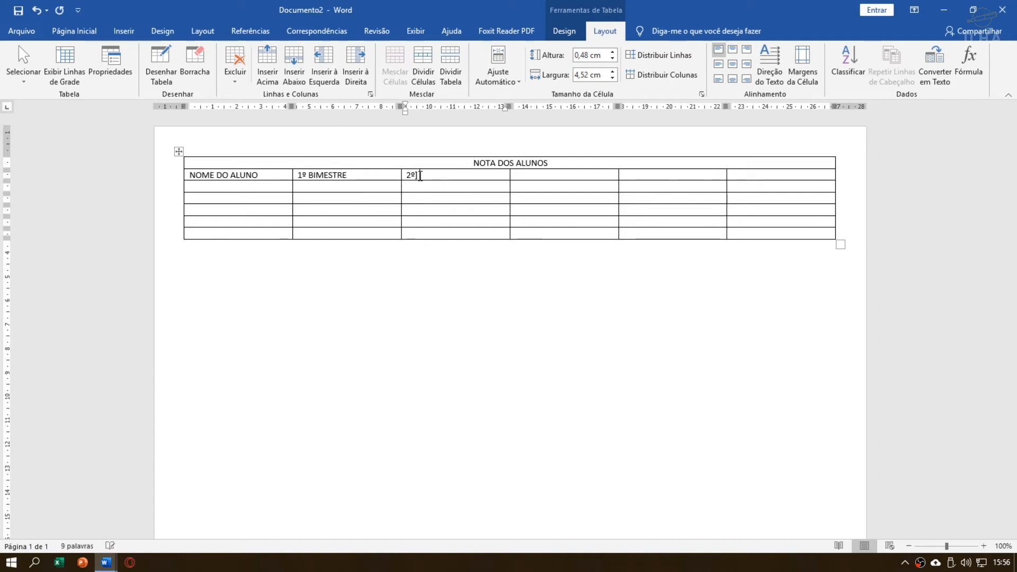
type("º")
key("ctrl+v")
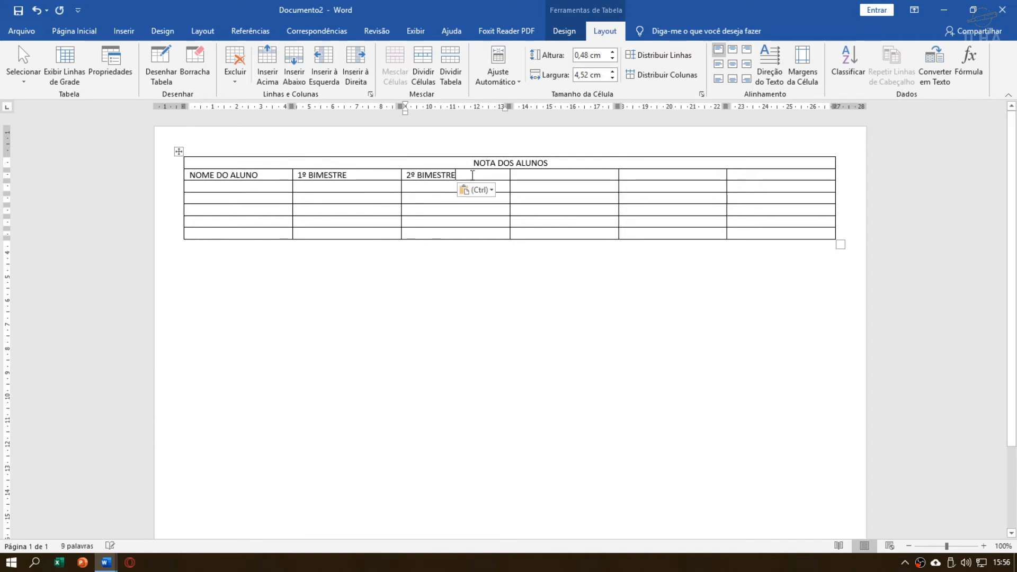
Step: Fill the fourth header cell with "3º BIMESTRE" using the copied word "BIMESTRE"
left_click(535, 174)
type("3")
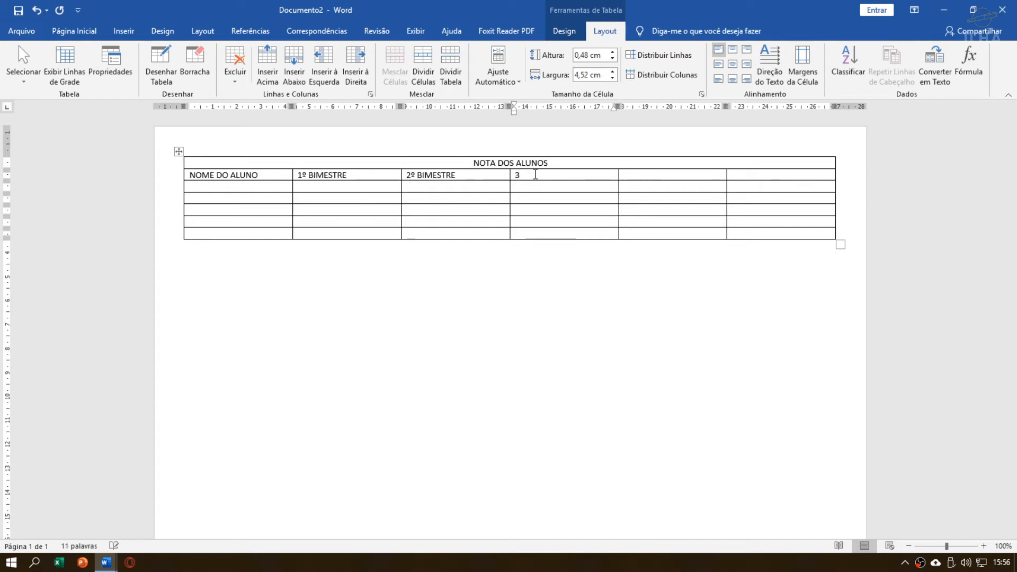
type("º")
key("ctrl+s")
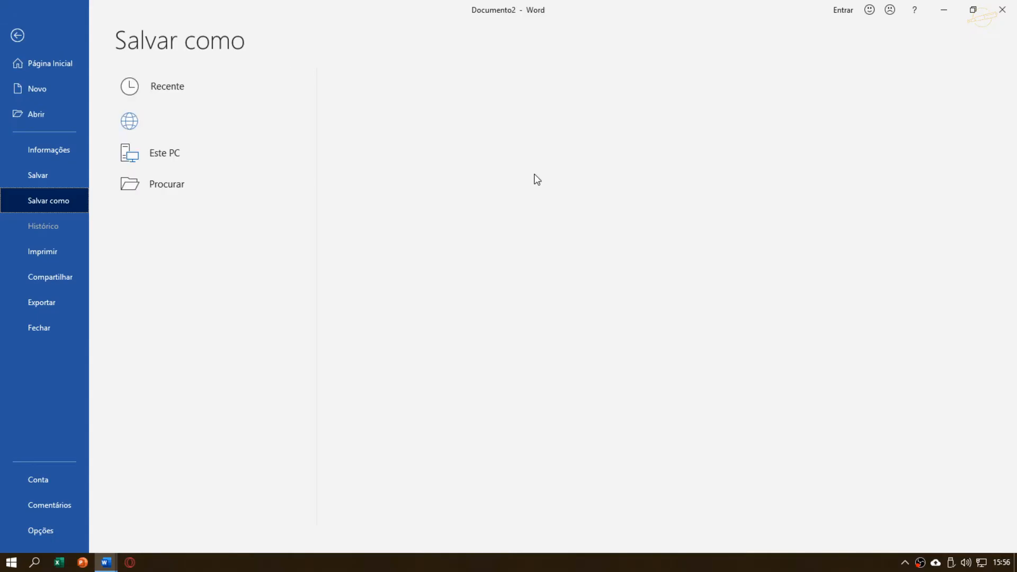
key("Escape")
key("ctrl+v")
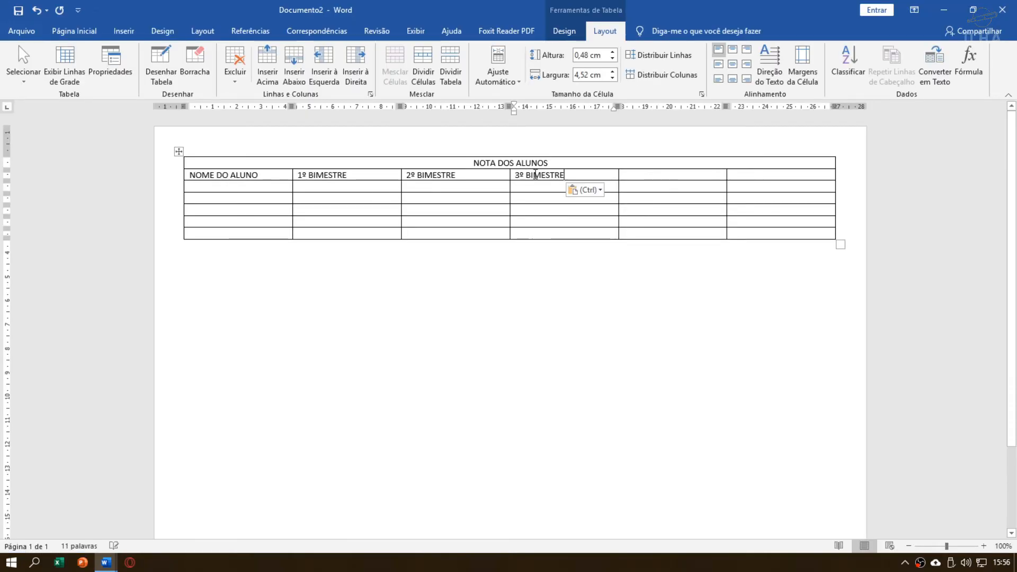
Step: Complete the header row with "4º BIMESTRE" in the fifth cell and "MÉDIA" in the last cell
key("Tab")
type("4")
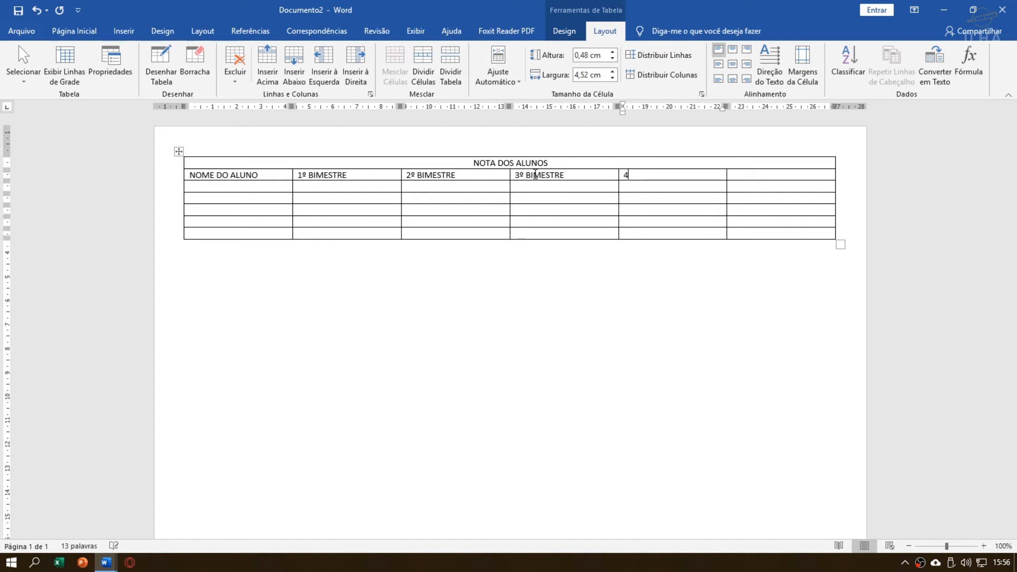
type("º")
key("ctrl+s")
key("Escape")
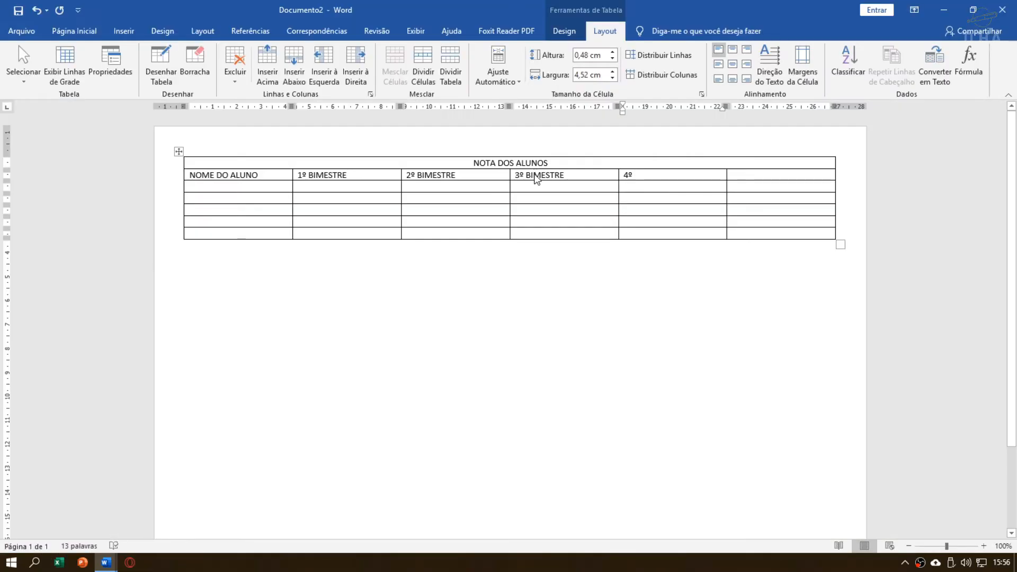
key("ctrl+v")
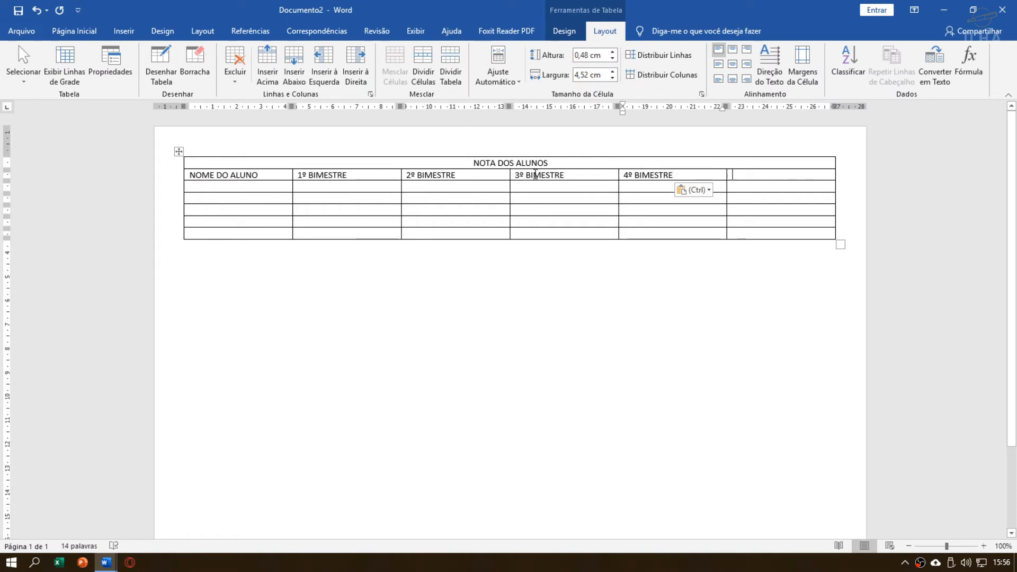
key("Tab")
type("M")
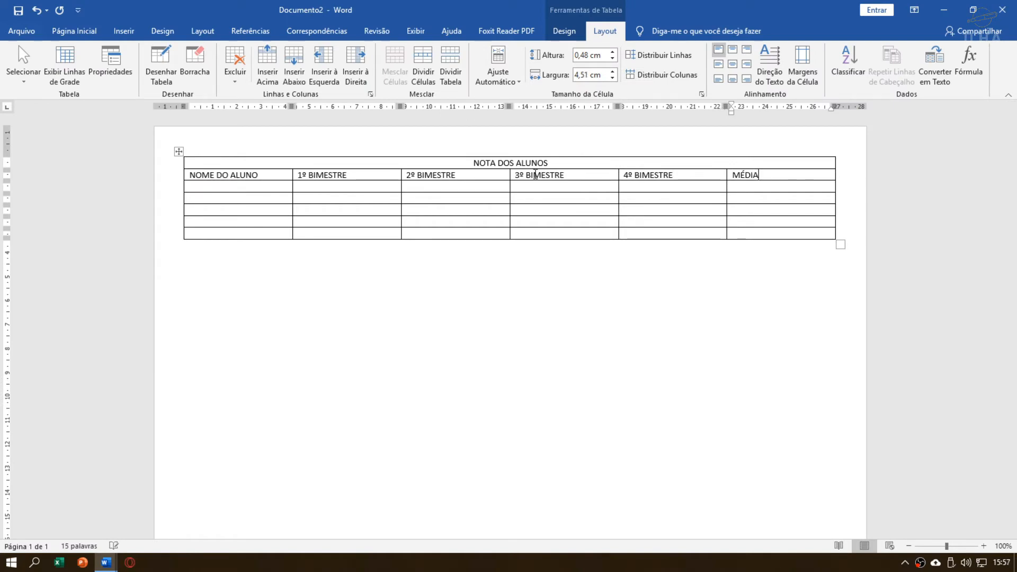
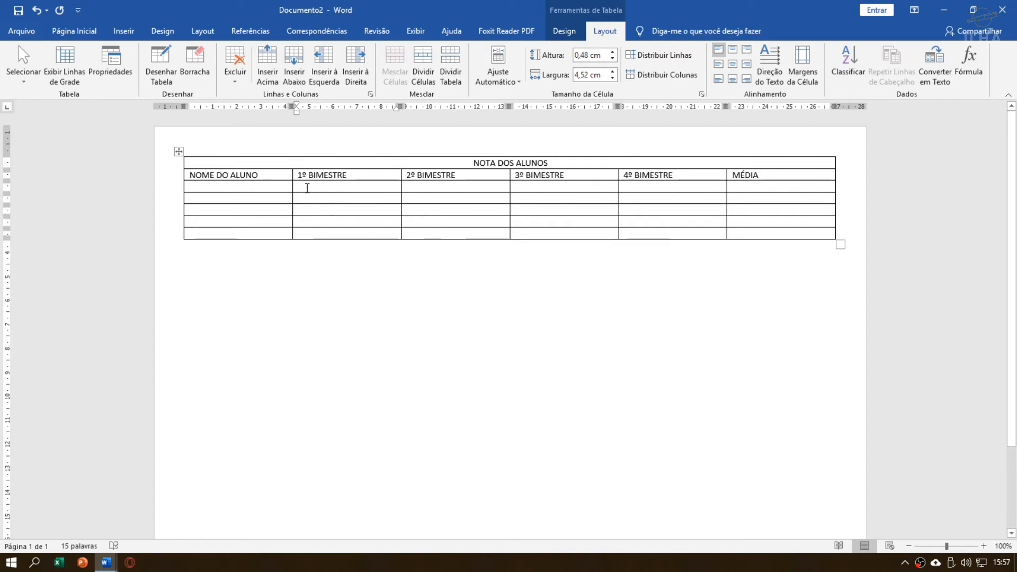
Step: Split the empty cells under the four BIMESTRE headers and MÉDIA into 20 columns and 5 rows, merging them before splitting
left_click_drag(300, 186, 759, 230)
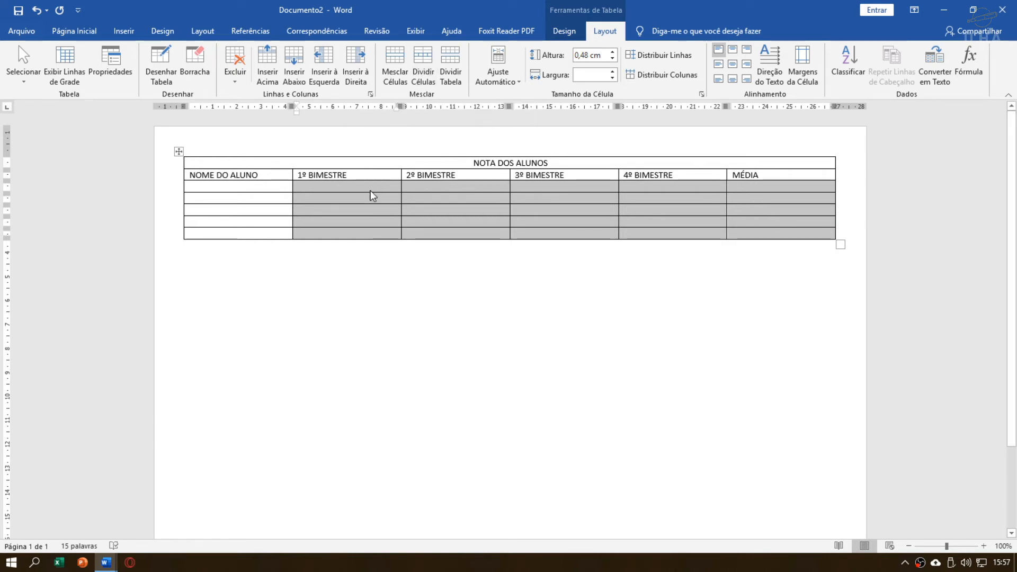
left_click(422, 75)
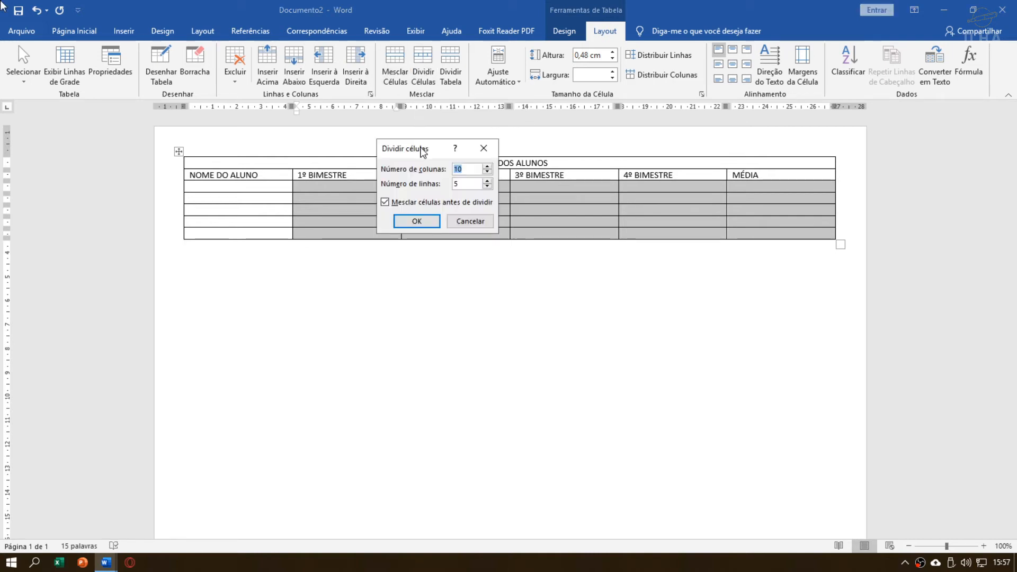
left_click_drag(422, 151, 588, 259)
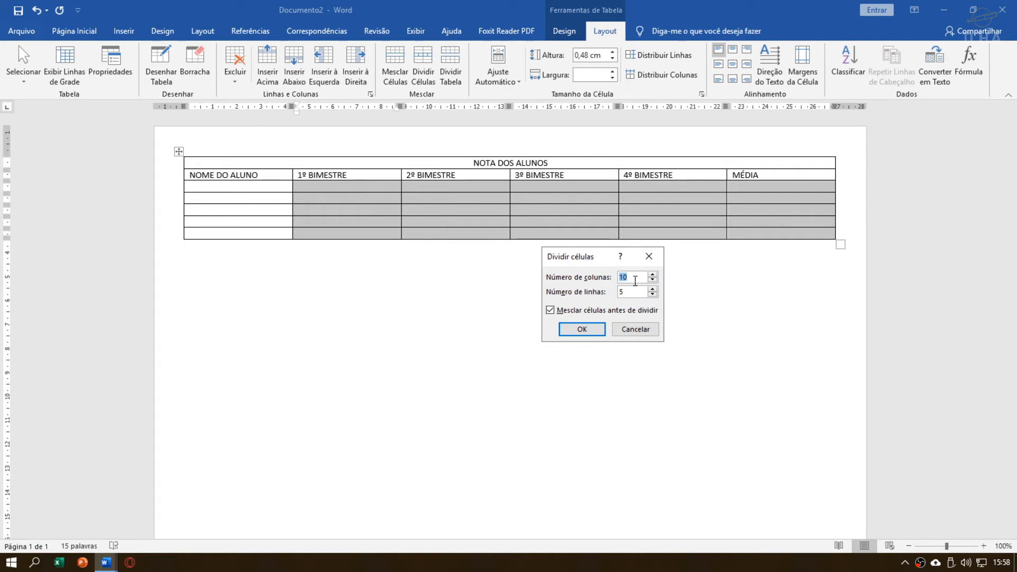
type("2")
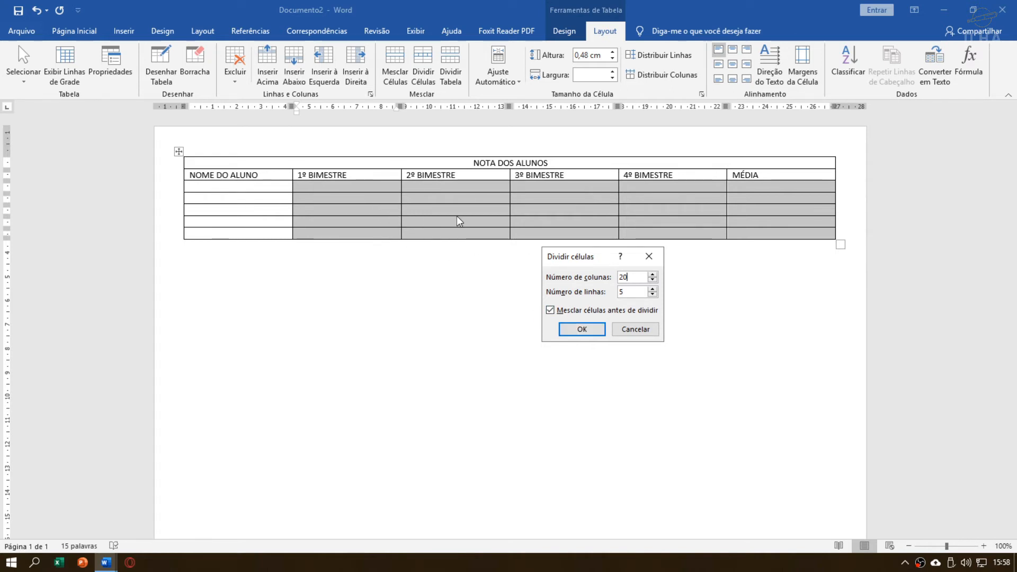
left_click(582, 331)
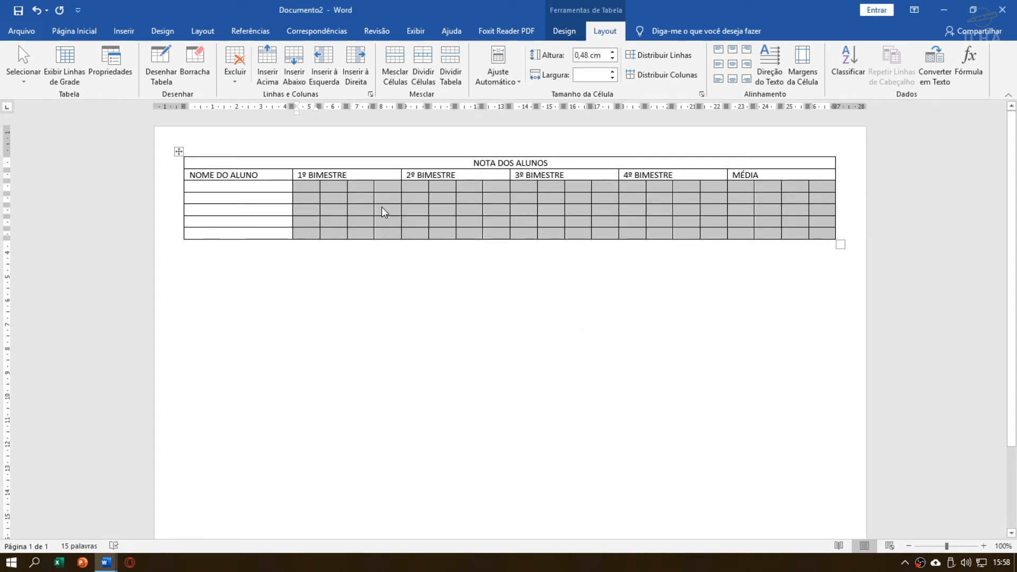
left_click(310, 190)
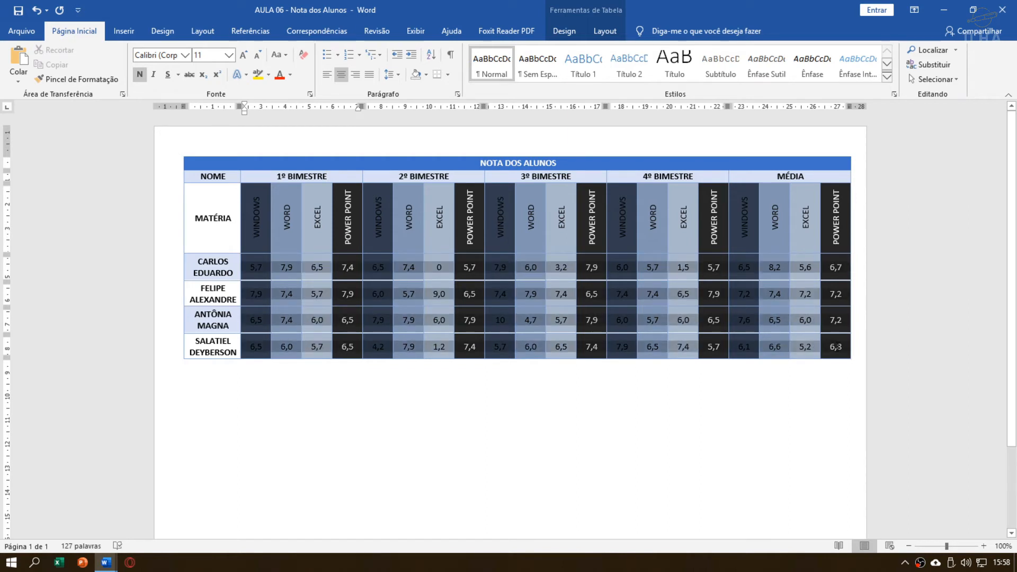
Step: Copy all the grades from "AULA 06 - Nota dos Alunos" into the last four rows of the split cells in Documento2
left_click_drag(837, 347, 838, 347)
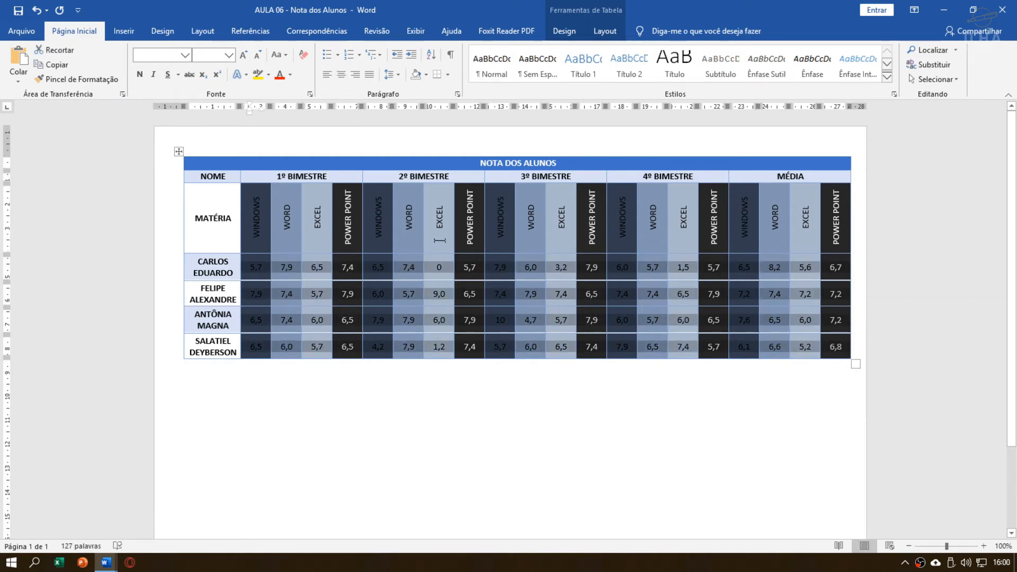
key("alt+Tab")
key("alt+Tab")
key("alt+Tab")
key("alt+Tab")
left_click(312, 202)
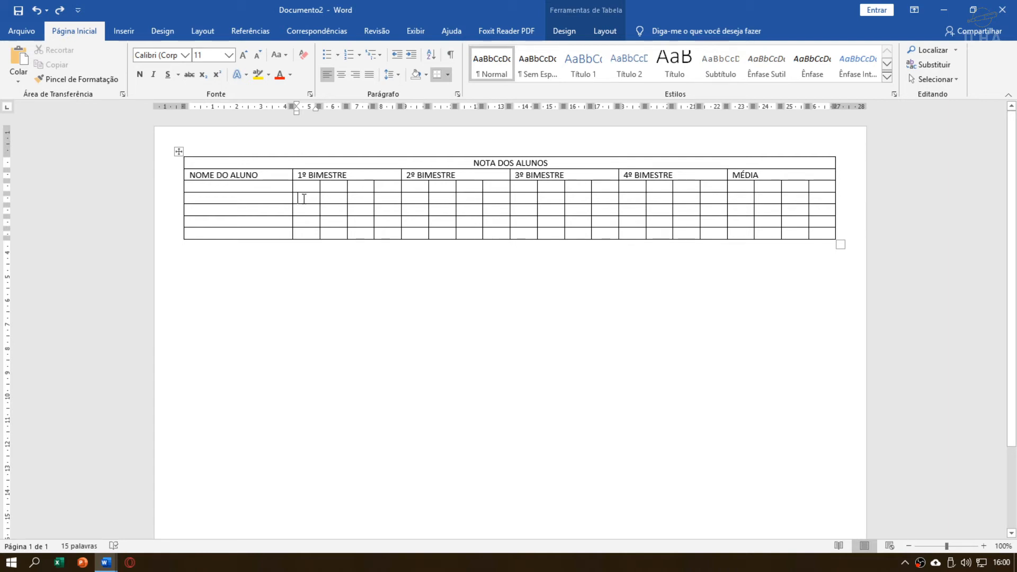
type("5,7\t7,9\t6,5\t7,4\t6,5\t7,4\t0\t5,7\t7,9\t6,0\t3,2\t7,9\t6,0\t5,7\t1,5\t5,7\t6,5\t8,2\t5,6\t6,7 7,5\t7,4\t5,7\t7,9\t6,0\t5,7\t9,0\t6,5\t7,4\t7,9\t7,4\t6,5\t7,4\t7,4\t6,5\t7,9\t7,2\t7,4\t7,2\t7,2 6,5\t7,4\t6,0\t6,5\t7,9\t7,9\t6,0\t7,9\t10\t4,7\t5,7\t7,9\t6,0\t5,7\t6,0\t6,5\t7,6\t6,5\t6,0\t7,2 6,5\t6,0\t5,7\t6,5\t4,2\t7,9\t1,2\t7,4\t5,7\t6,0\t6,5\t7,4\t7,9\t6,5\t7,4\t5,7\t6,1\t6,6\t5,2\t6,8")
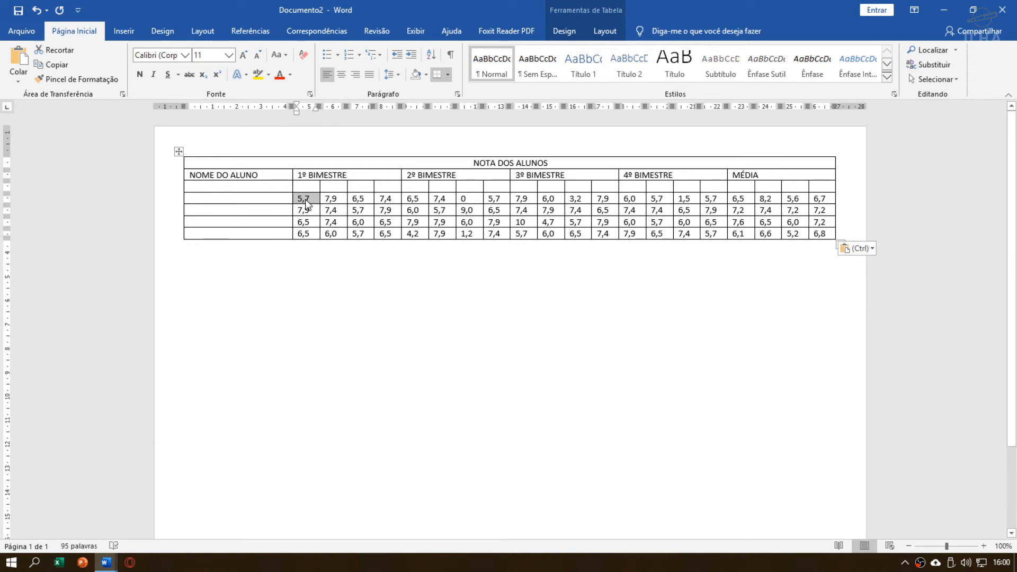
Step: Enter the subjects "WINDOWS", "WORD", "EXCEL" and "POWERPOINT" in the four cells directly under "1º BIMESTRE"
left_click(310, 187)
type("WINDOWS")
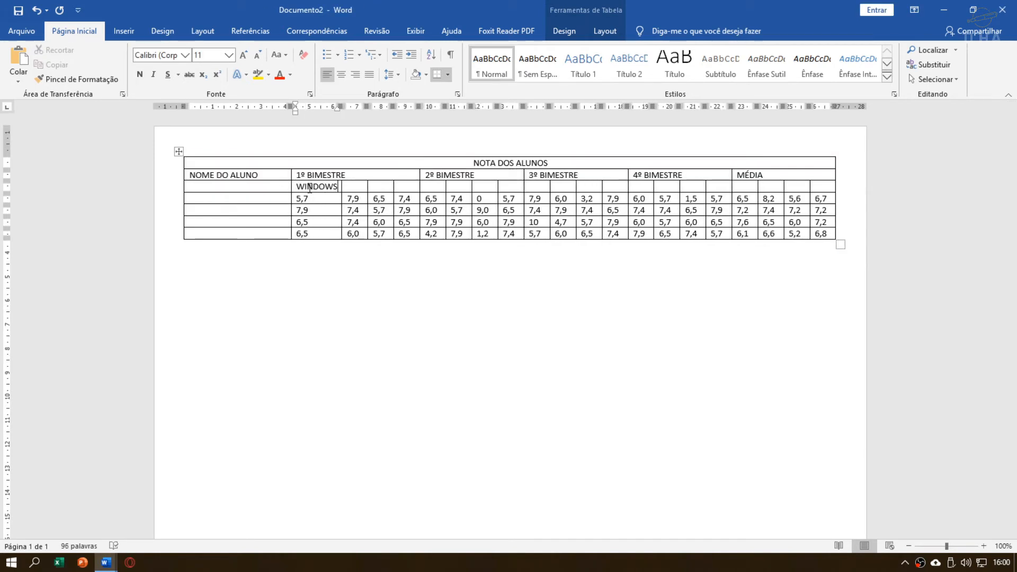
key("Tab")
type("WORD")
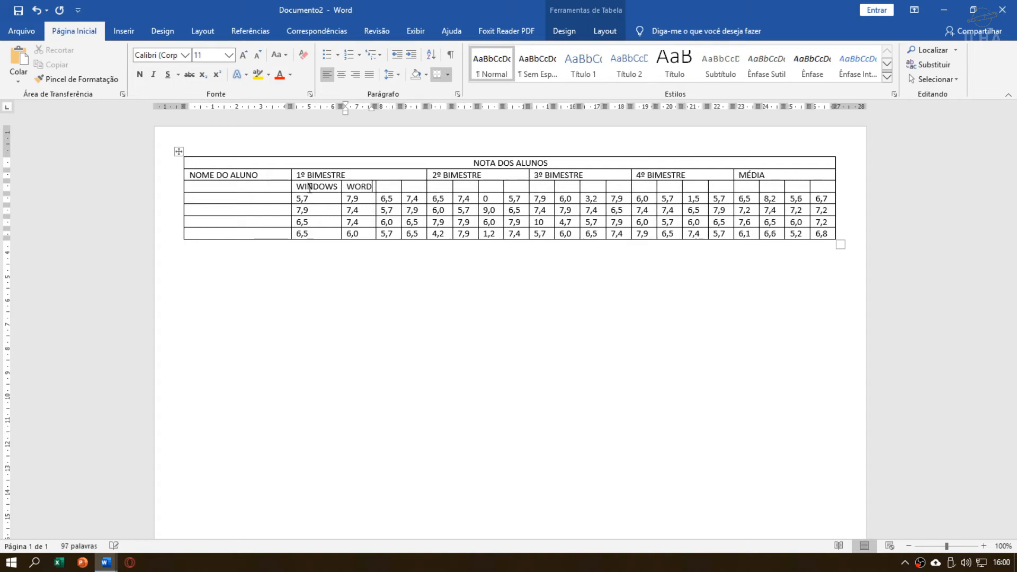
key("Tab")
type("EXCE")
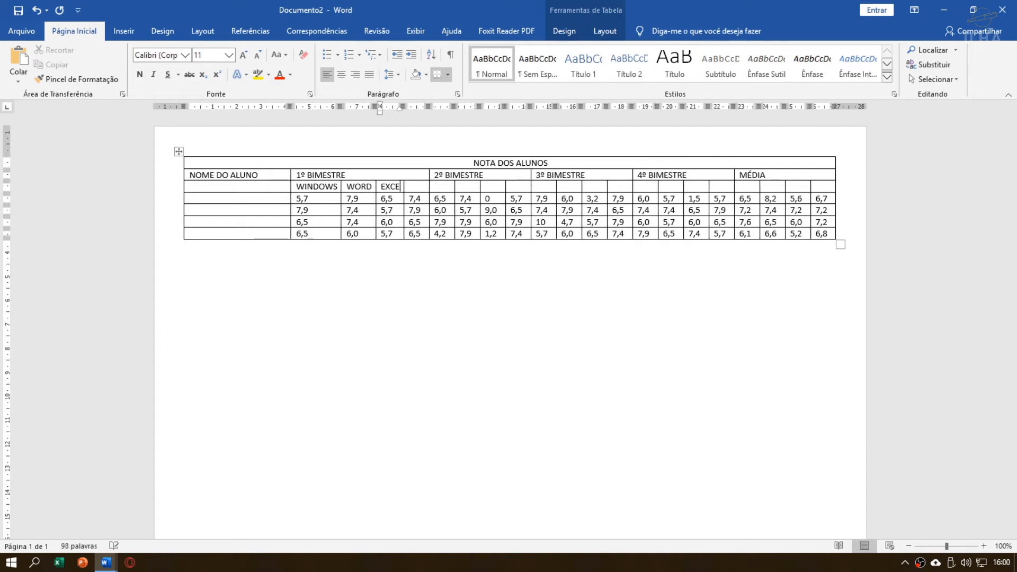
type("LPO")
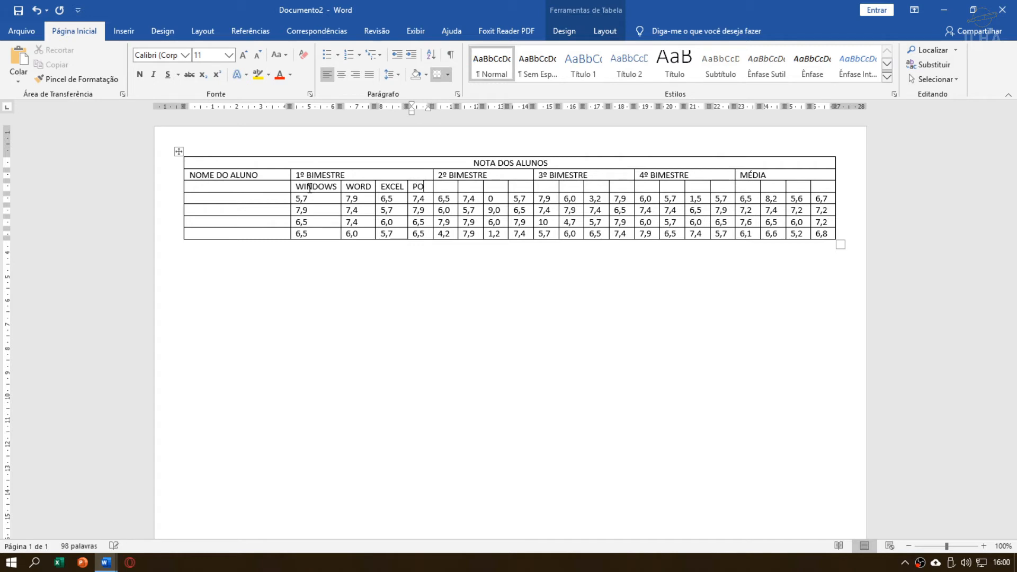
type("WERPOINT")
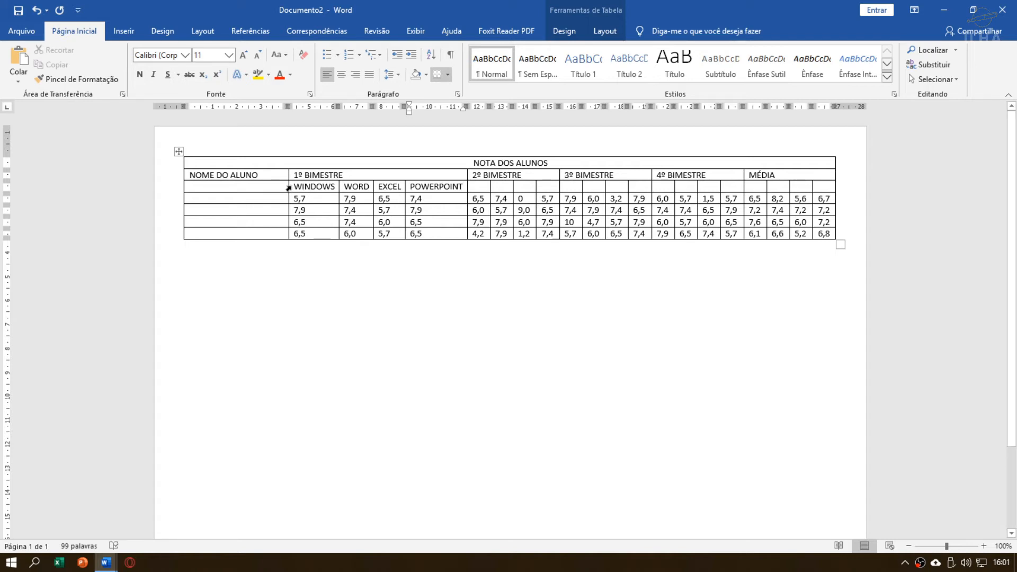
Step: Rotate the text of the subject row's split cells to read from bottom to top and increase the row's height to about 2,76 cm
left_click_drag(293, 188, 825, 186)
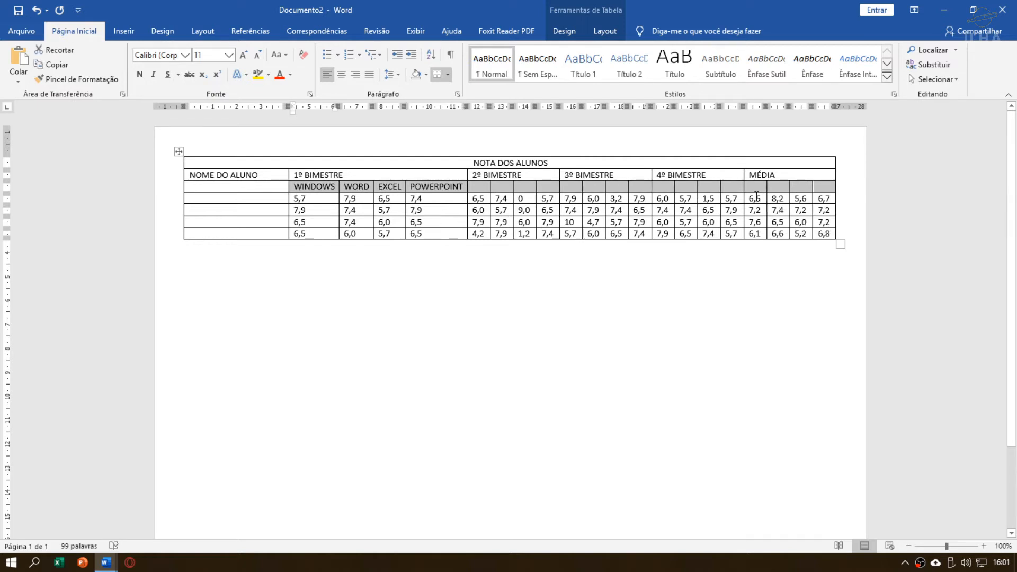
left_click(603, 30)
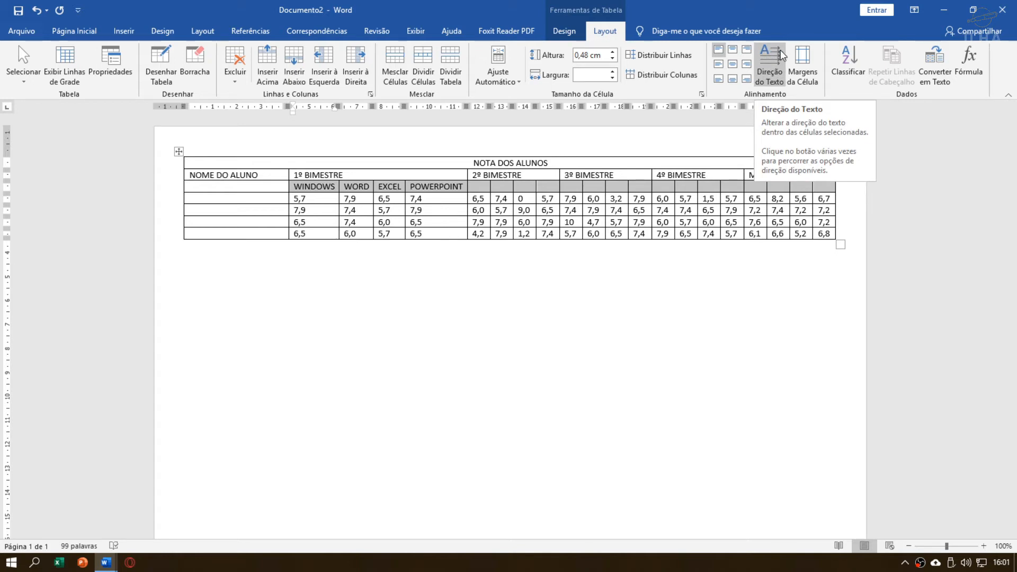
left_click(778, 69)
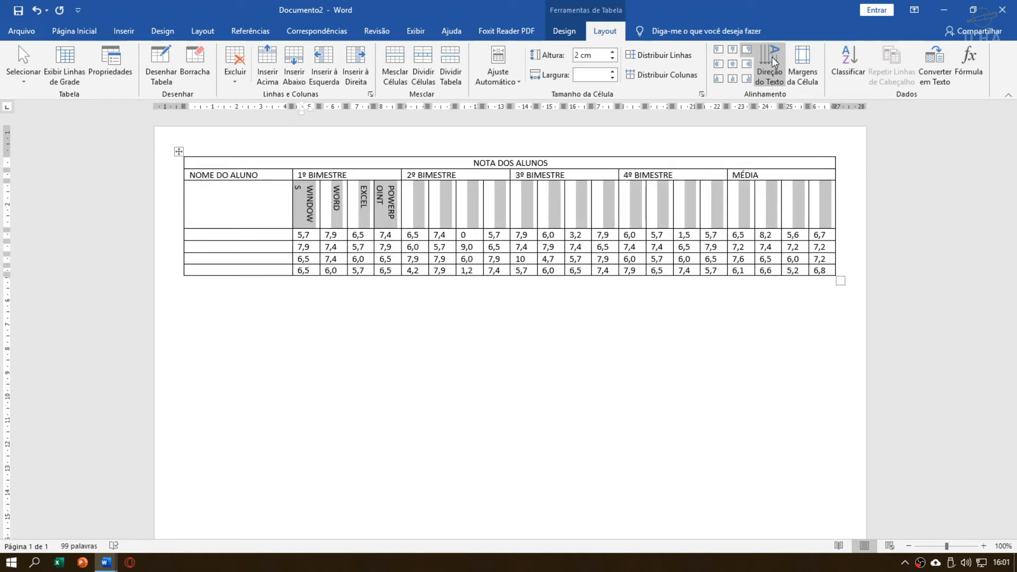
left_click(773, 68)
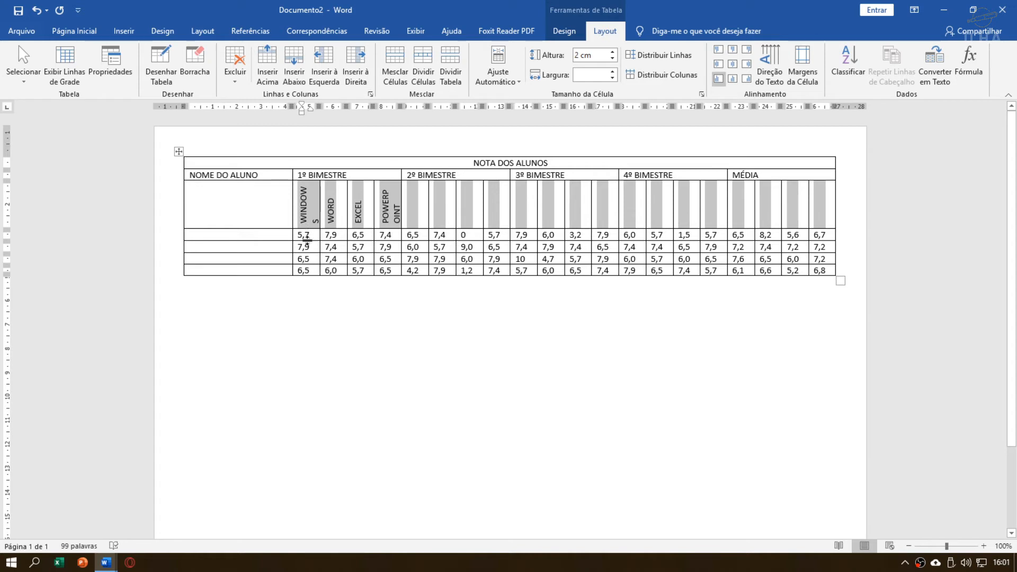
left_click_drag(308, 229, 309, 246)
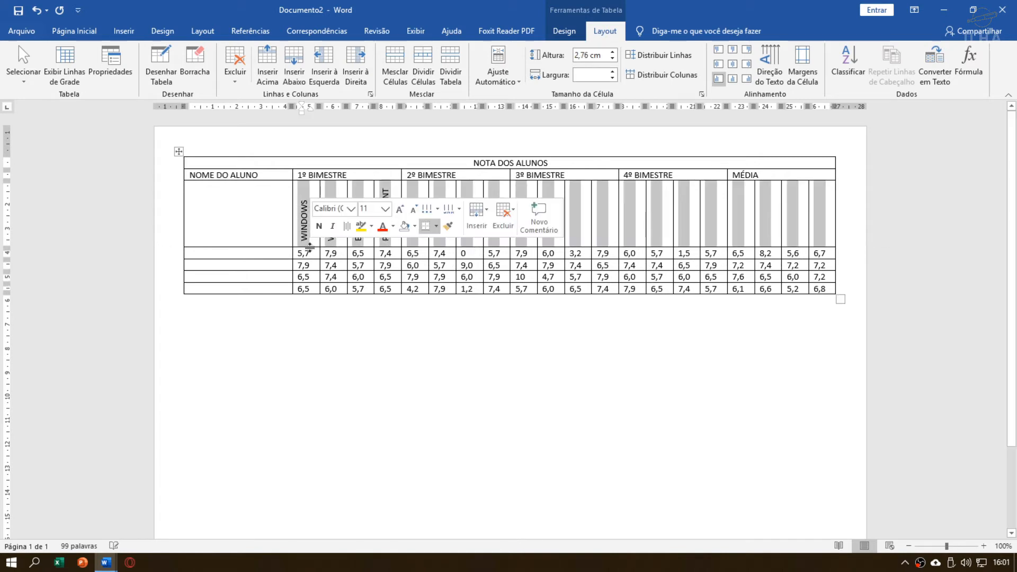
left_click(337, 205)
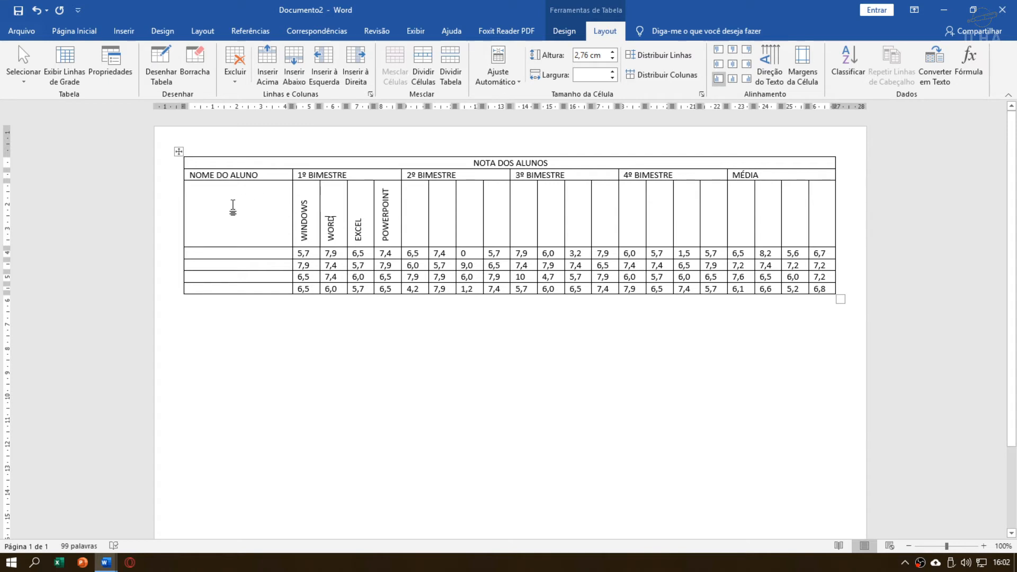
Step: Copy the four vertical subject names under "1º BIMESTRE" into the empty subject cells under "2º BIMESTRE"
left_click(231, 208)
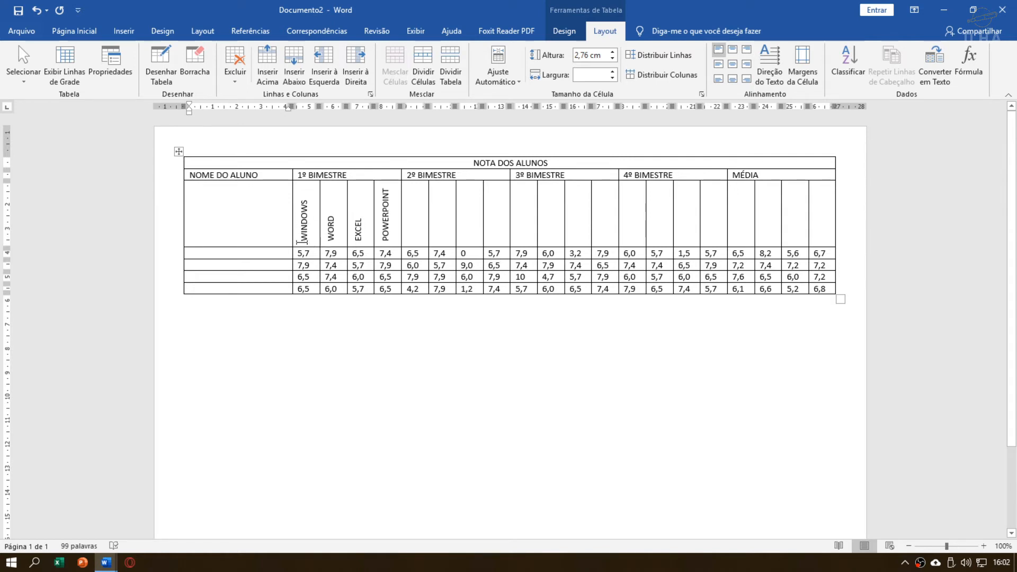
left_click_drag(301, 242, 389, 242)
key("ctrl+c")
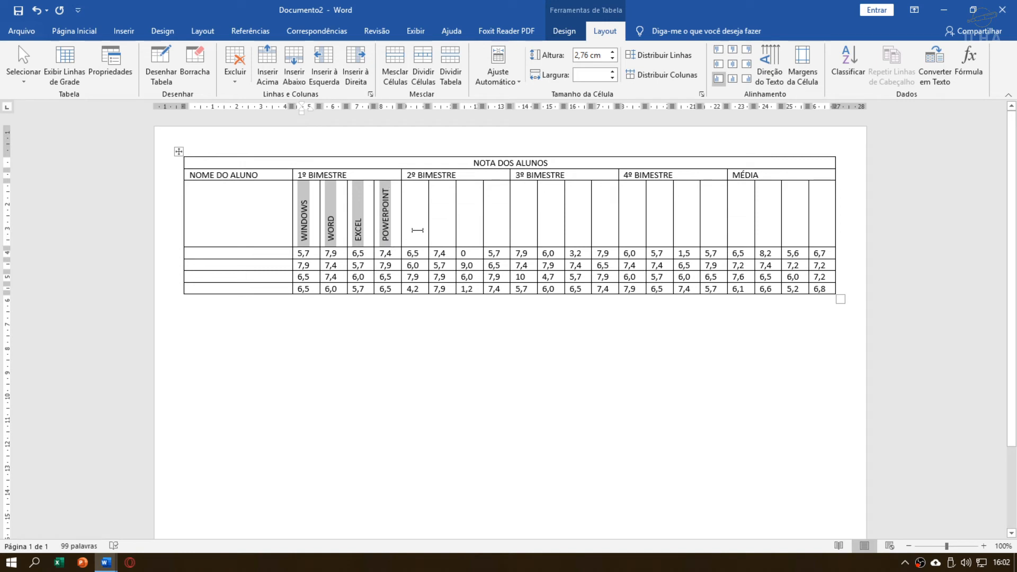
left_click(414, 189)
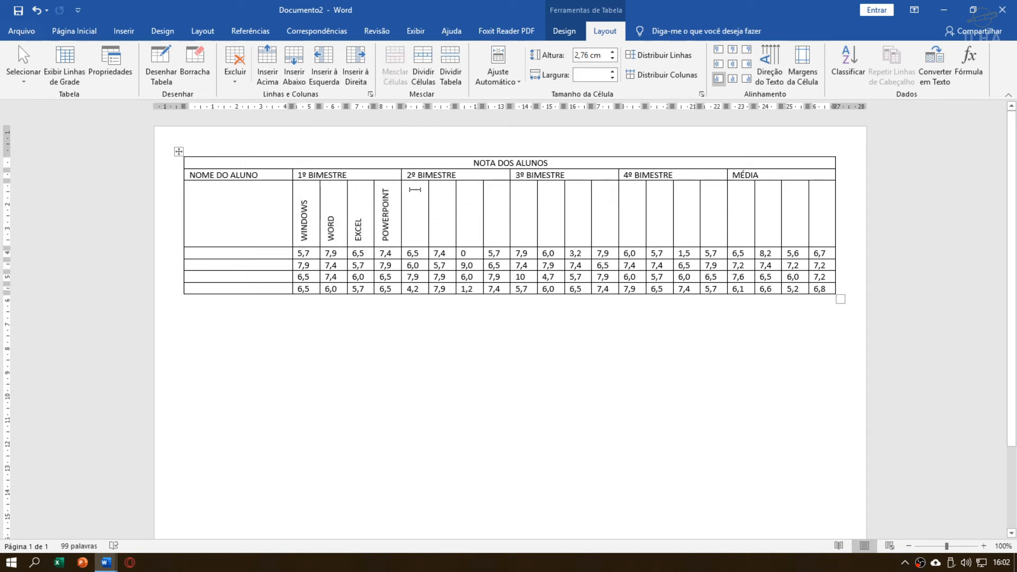
key("ctrl+v")
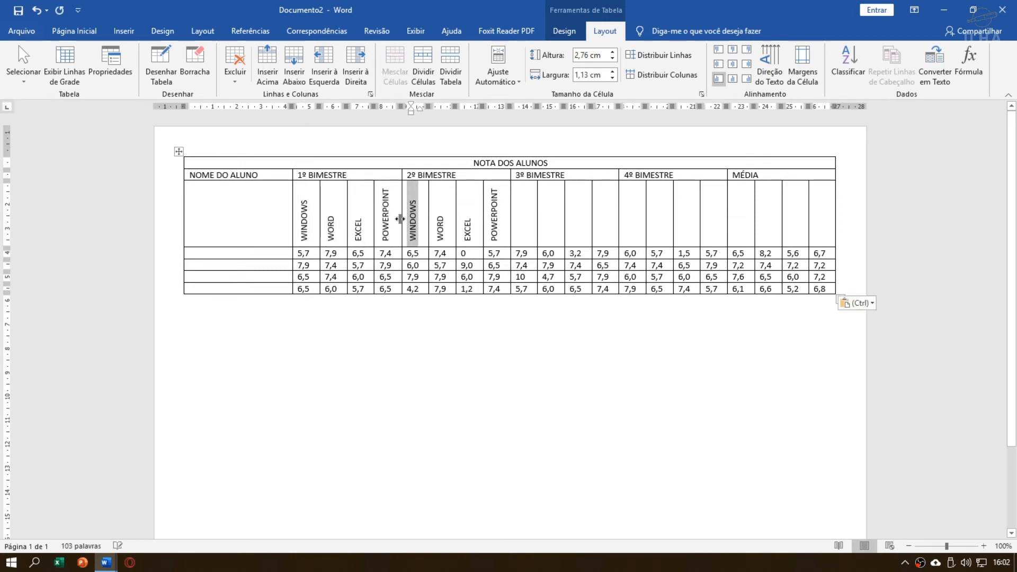
Step: Fill the empty subject cells under "3º BIMESTRE", "4º BIMESTRE" and "MÉDIA" with copies of the vertical subject names
left_click_drag(300, 243, 500, 235)
key("ctrl+c")
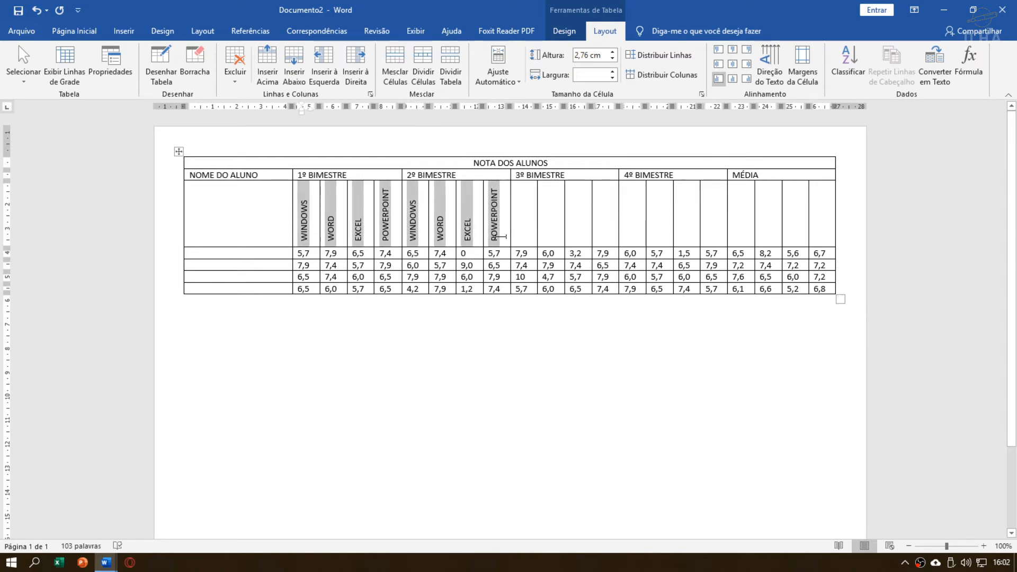
left_click(522, 224)
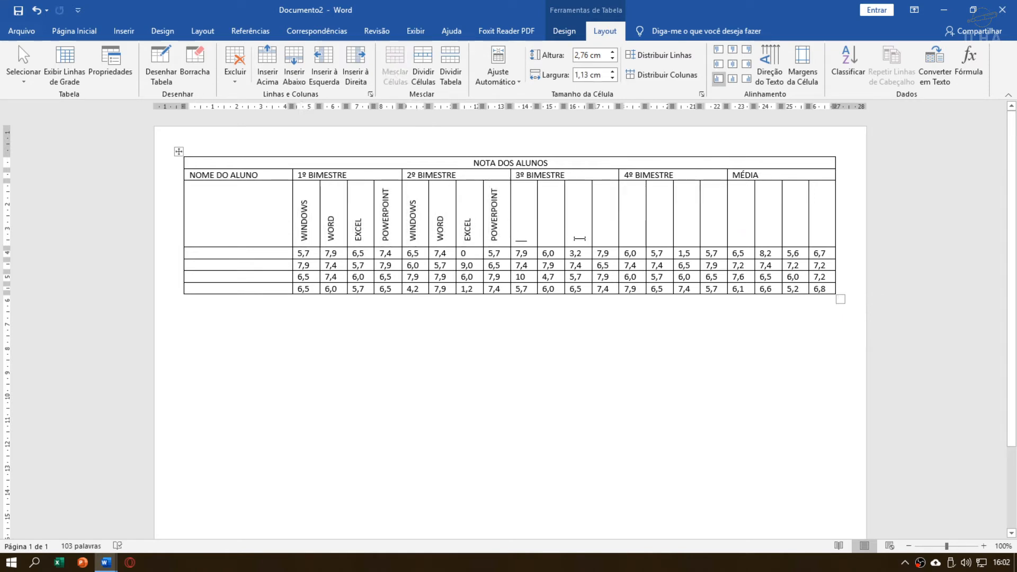
key("ctrl+v")
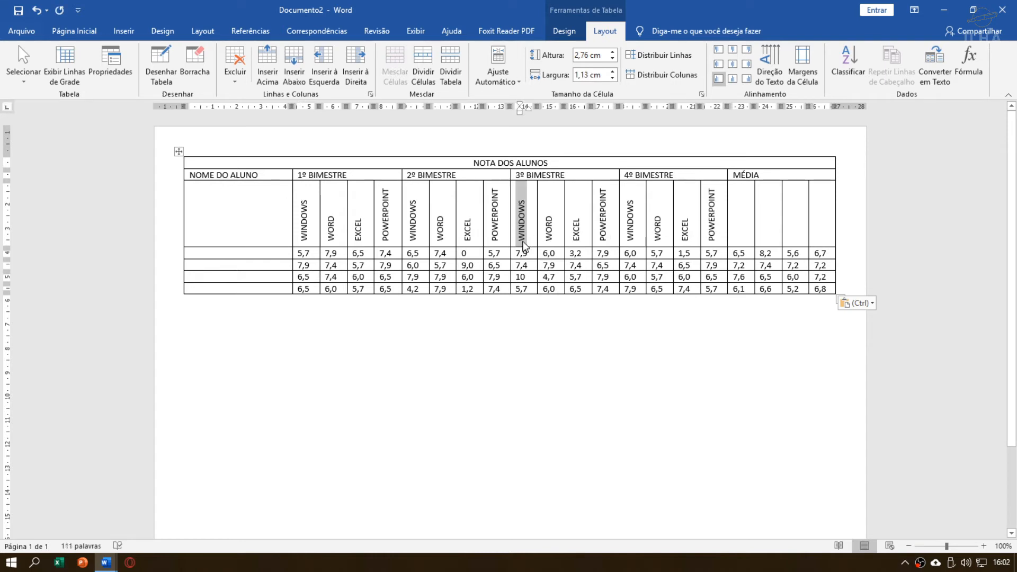
left_click_drag(303, 238, 389, 229)
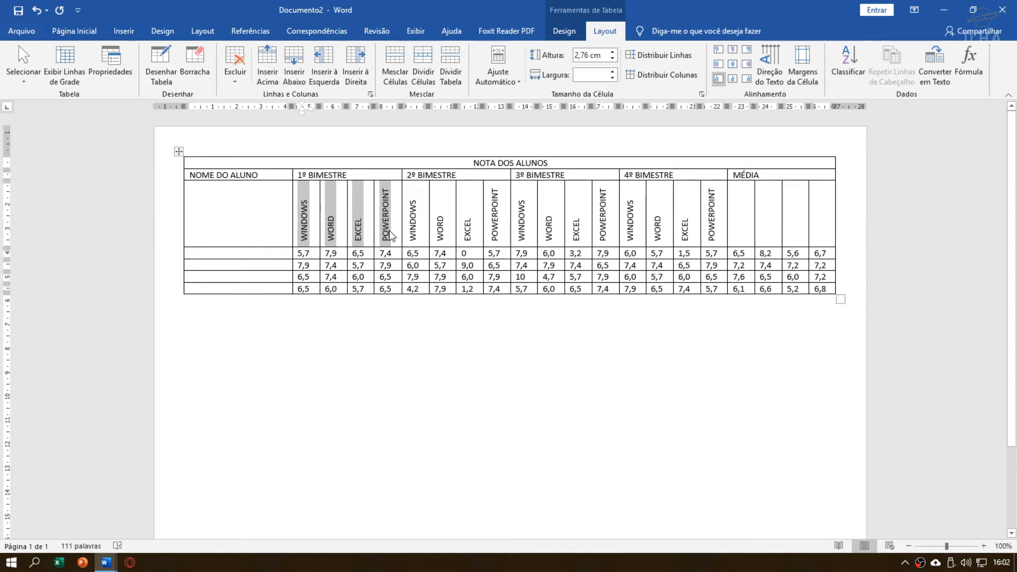
left_click(744, 207)
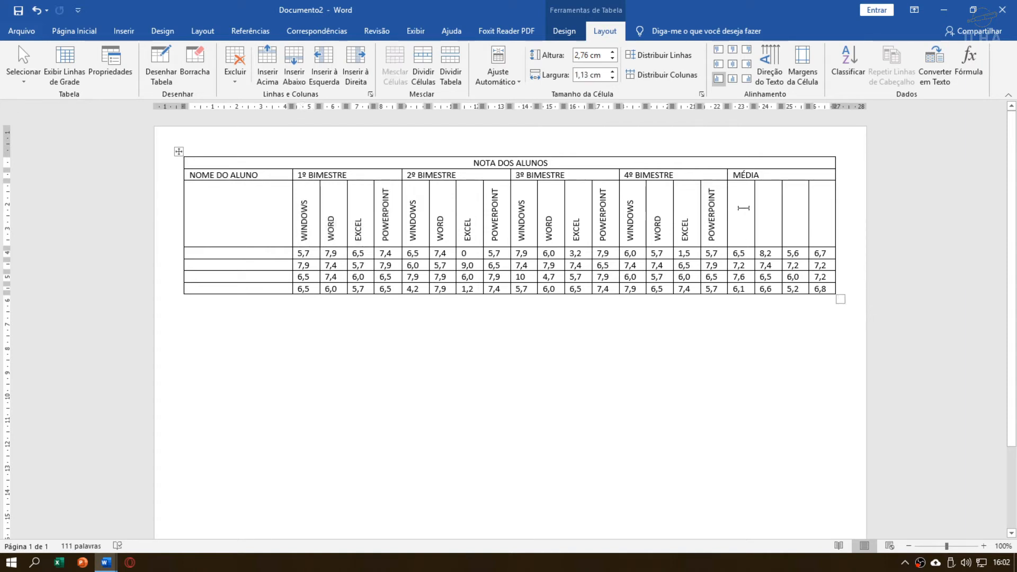
key("ctrl+v")
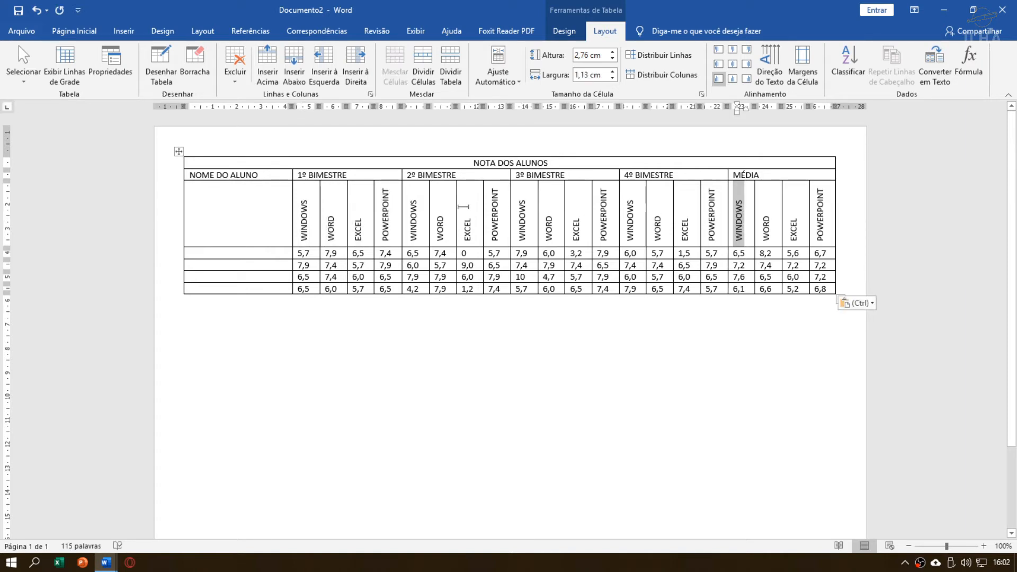
left_click(495, 209)
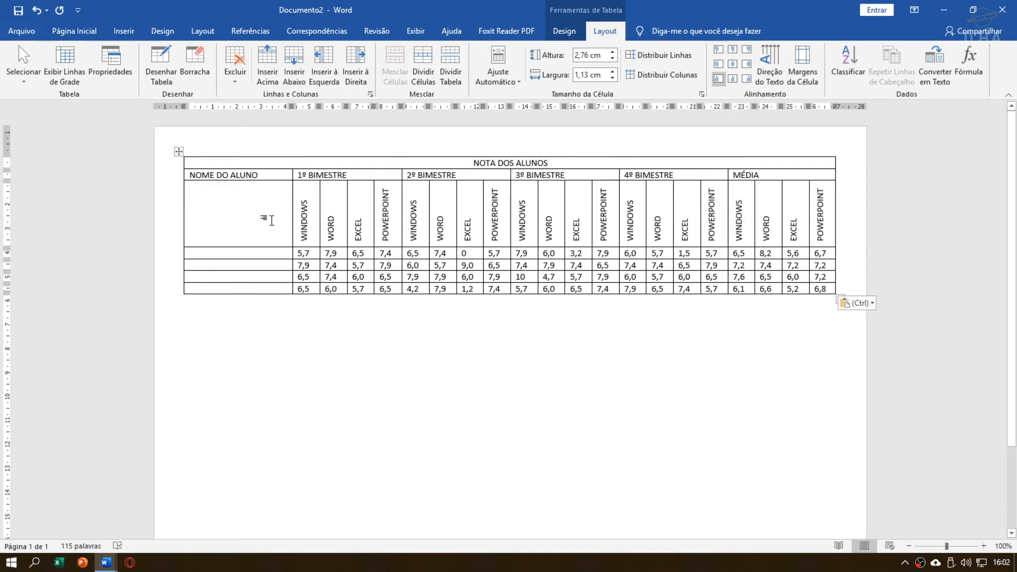
Step: Enter "MATÉRIAS" in the tall empty cell directly under "NOME DO ALUNO"
left_click(259, 216)
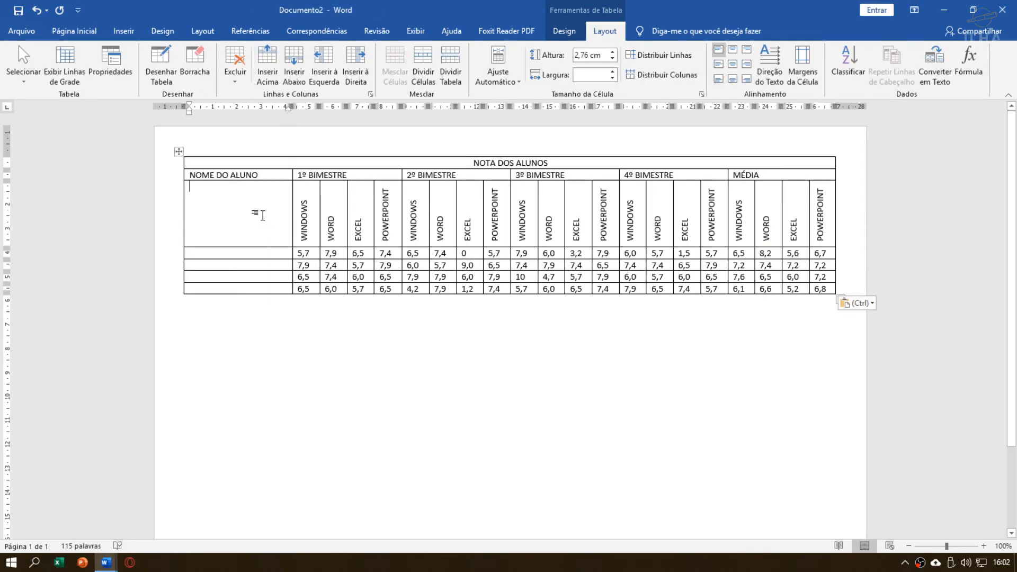
type("MA")
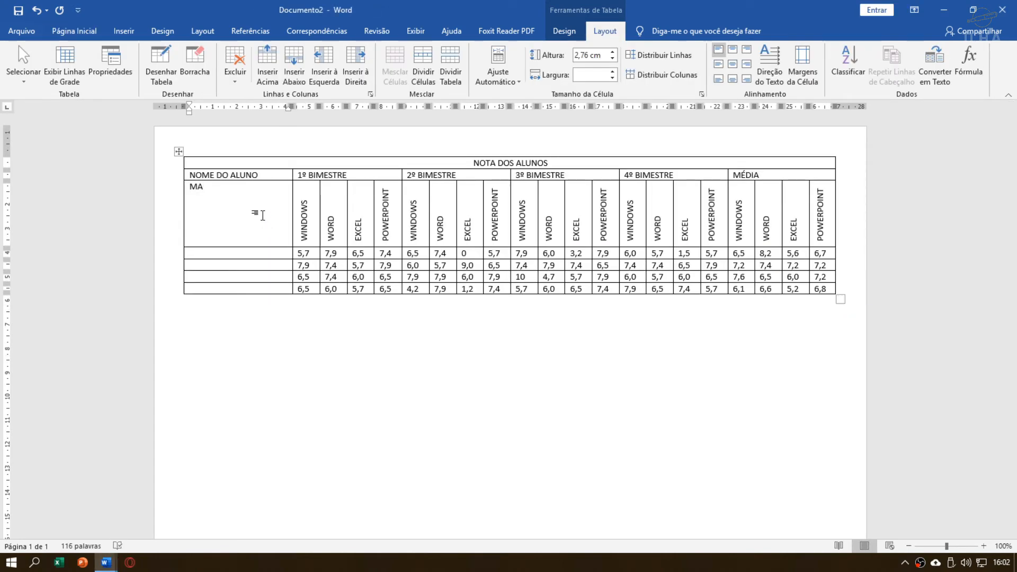
key("BackSpace")
key("BackSpace")
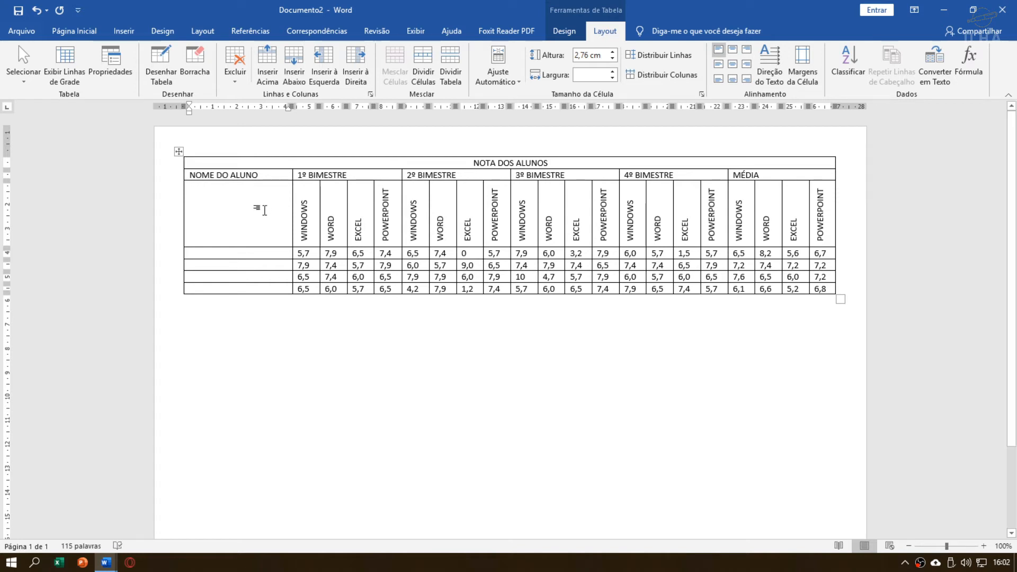
type("MAT")
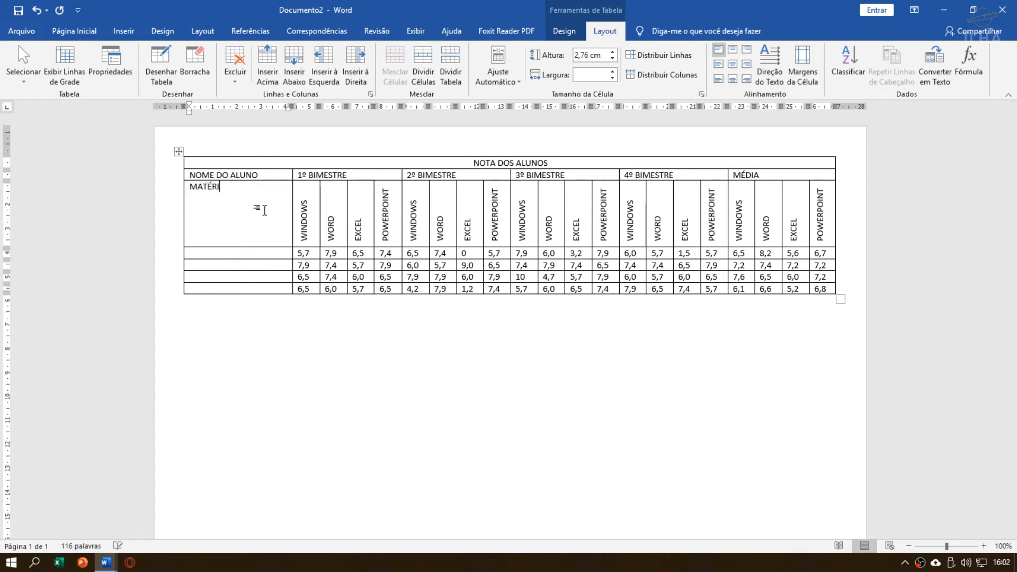
type("ÉRIA")
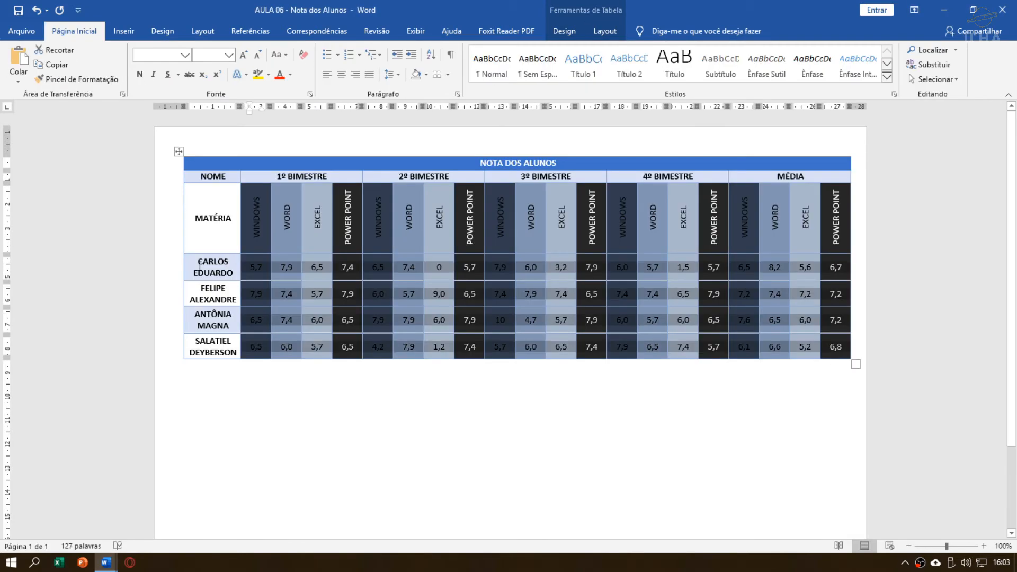
Step: Copy the four students' names from "AULA 06 - Nota dos Alunos" into the empty cells below "MATÉRIAS" in Documento2
left_click_drag(229, 256, 232, 354)
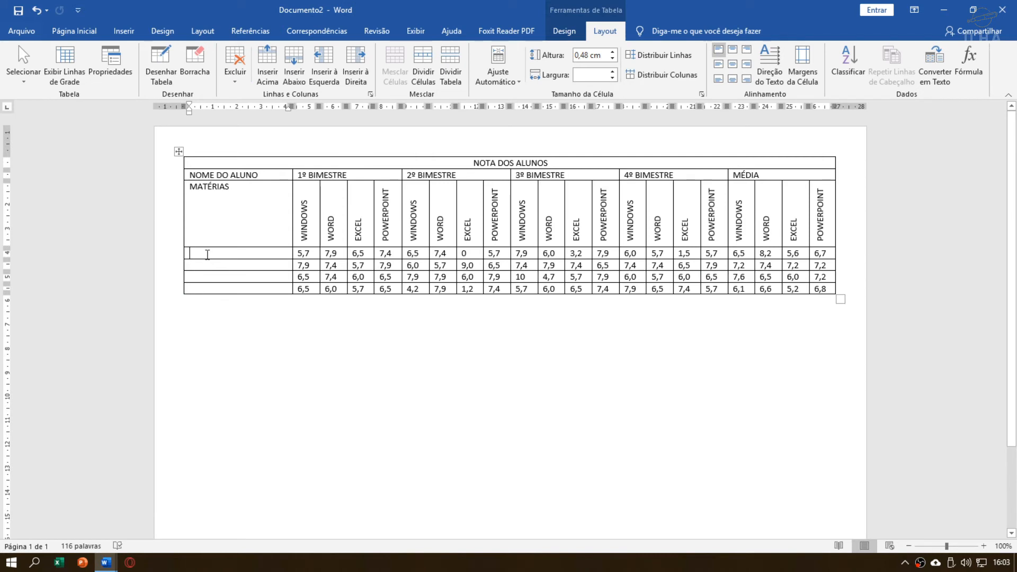
key("ctrl+v")
left_click(267, 253)
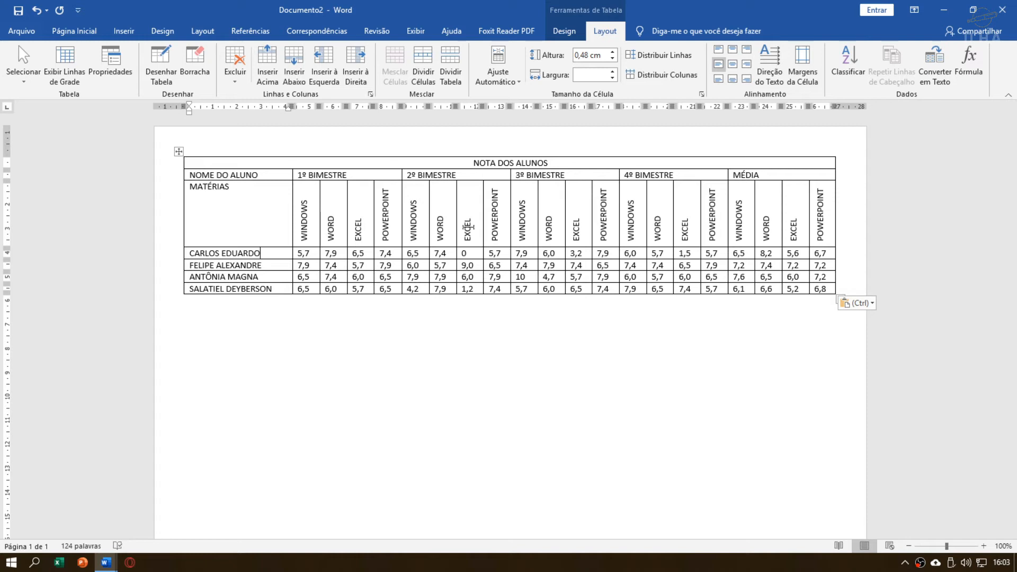
Step: Preview the simple and grid table styles on the grades table and examine the table style options
left_click(569, 32)
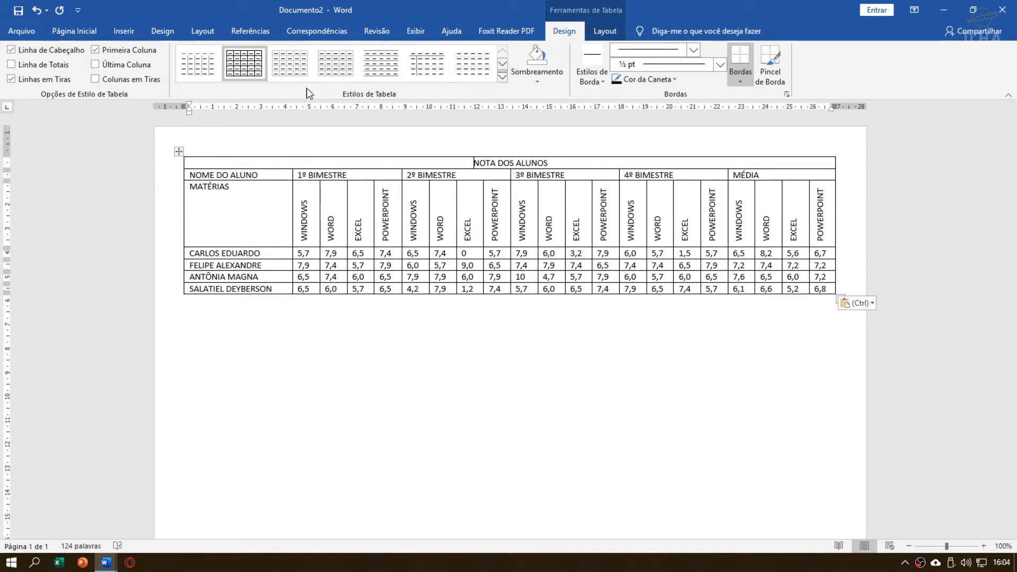
left_click(502, 77)
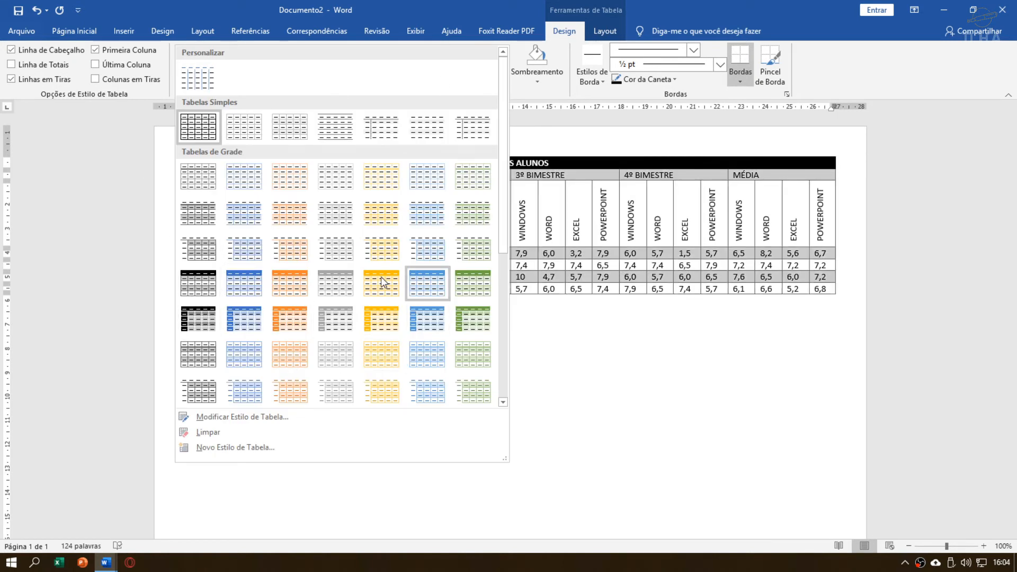
left_click(519, 91)
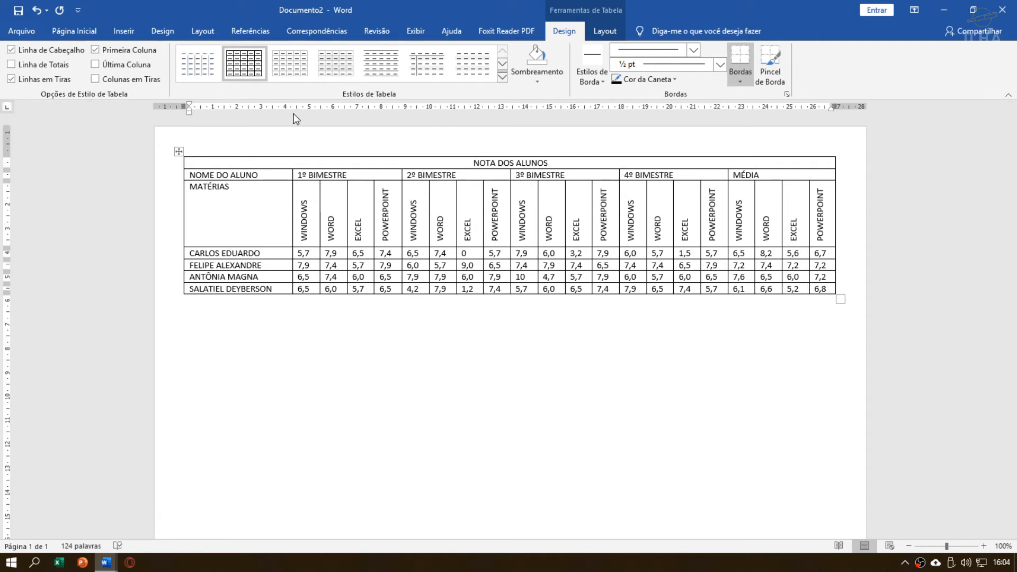
left_click(503, 78)
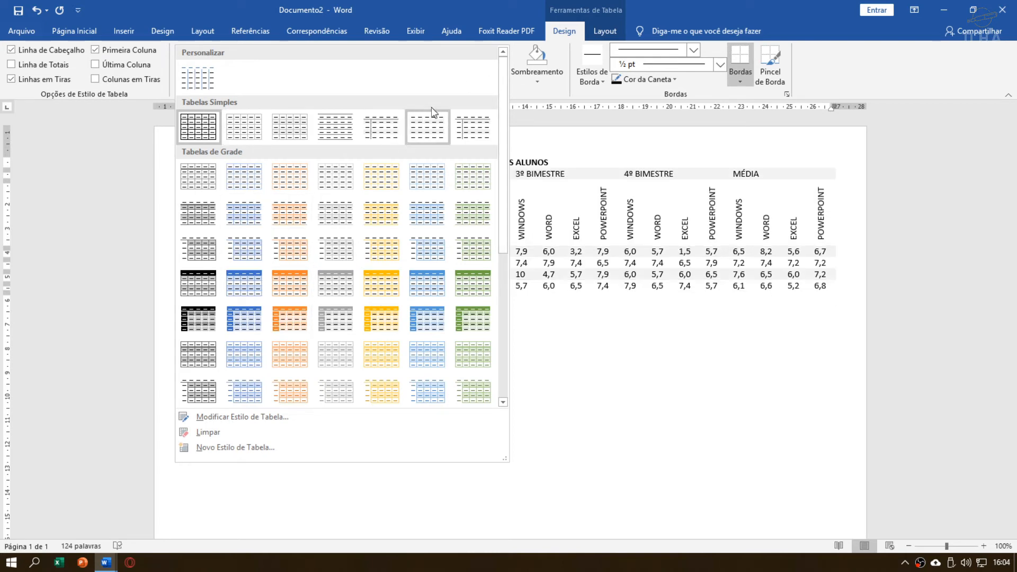
left_click(521, 90)
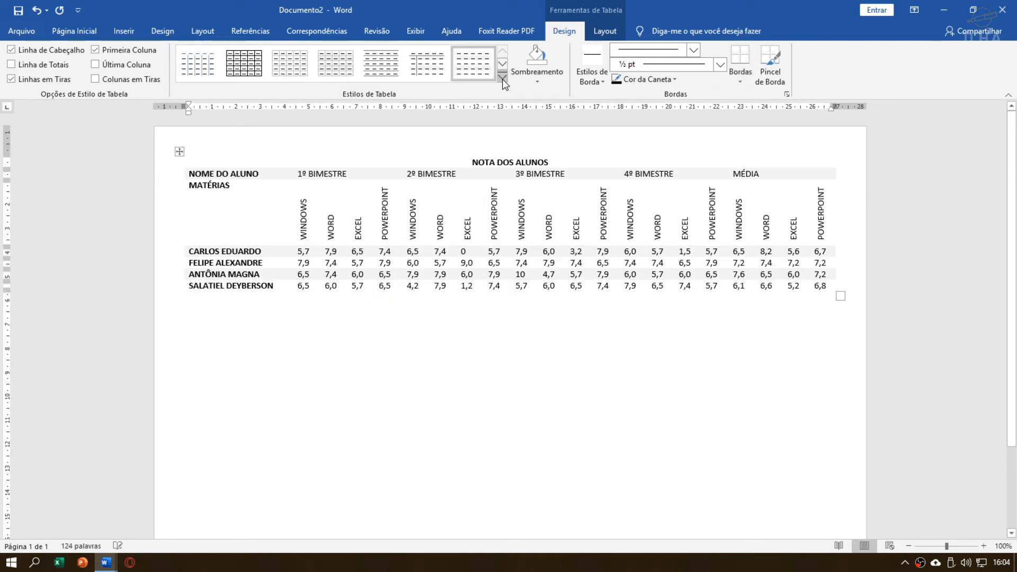
left_click(501, 79)
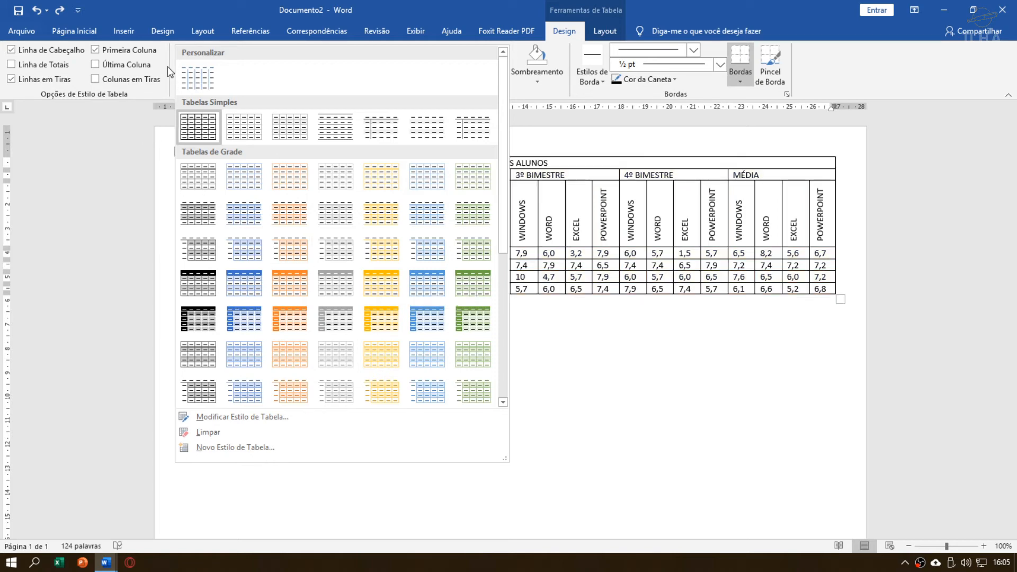
left_click(171, 52)
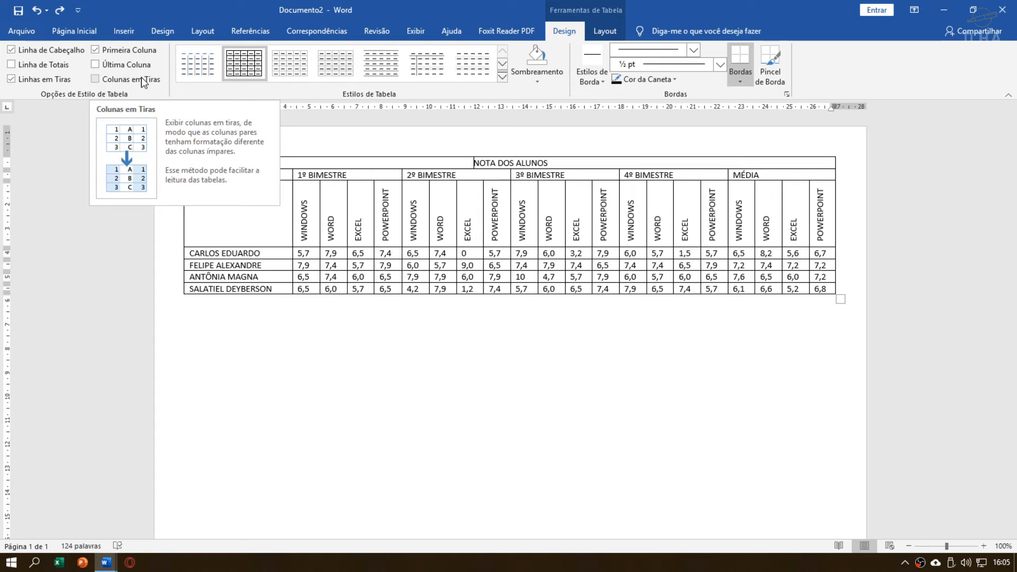
left_click(502, 77)
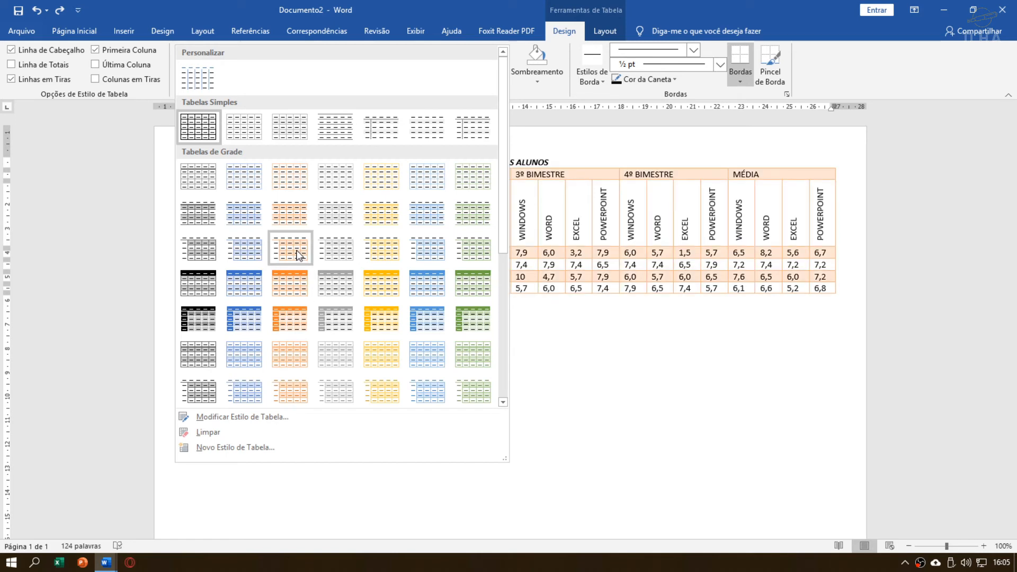
left_click(520, 83)
left_click(501, 77)
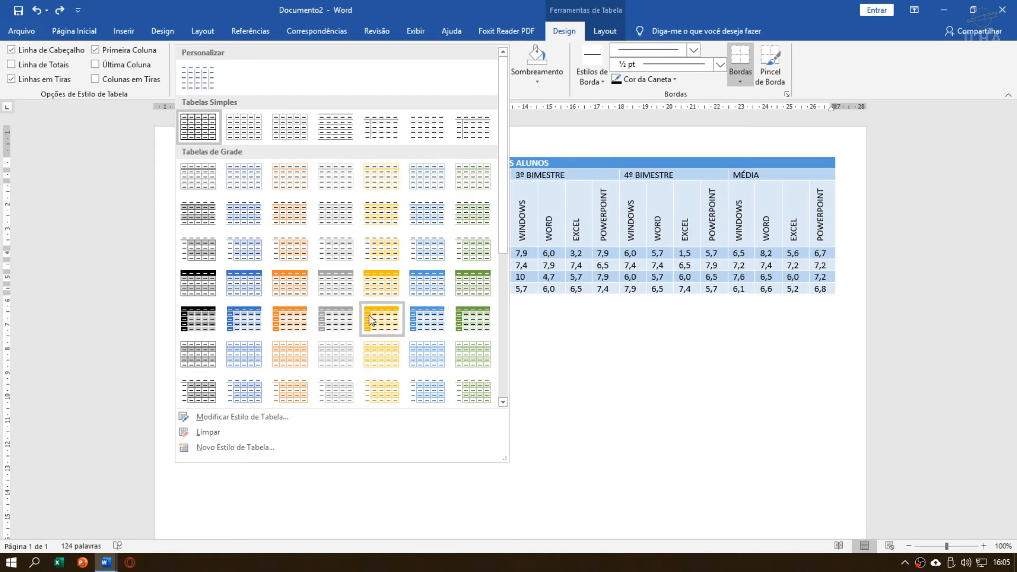
Step: Apply the solid blue grid table style with banded rows to the student grades table
left_click(256, 323)
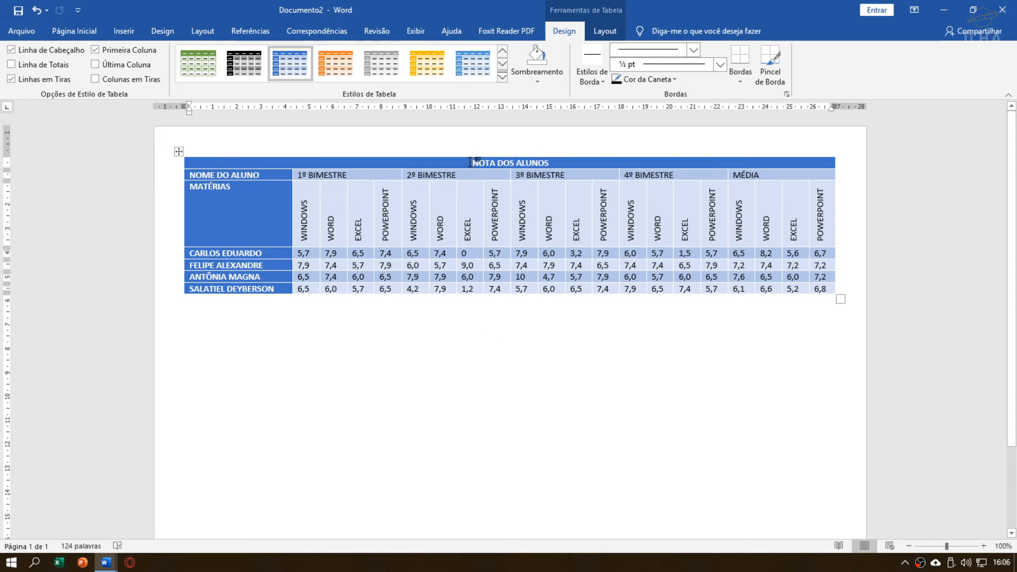
left_click_drag(478, 162, 506, 186)
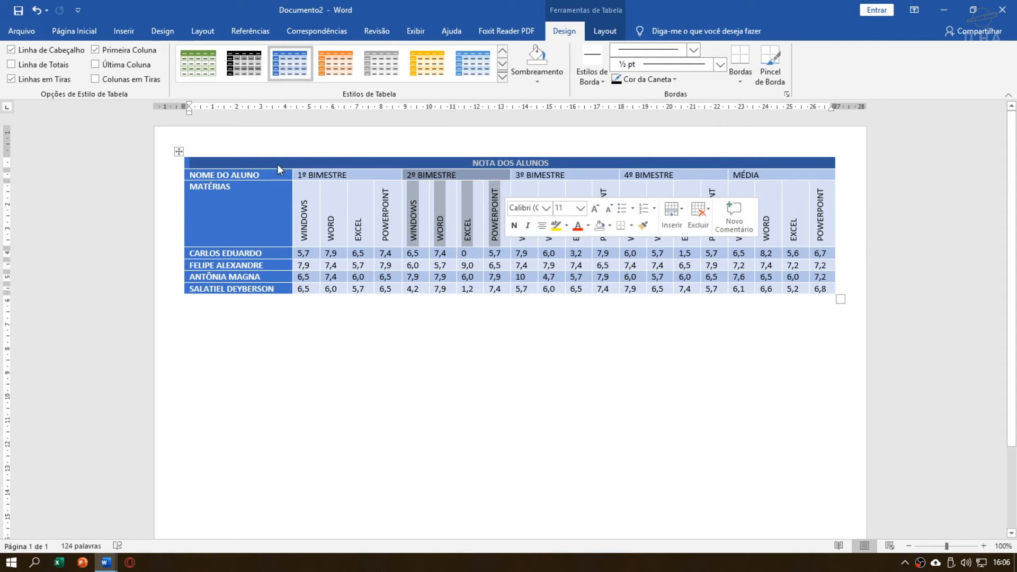
left_click(278, 164)
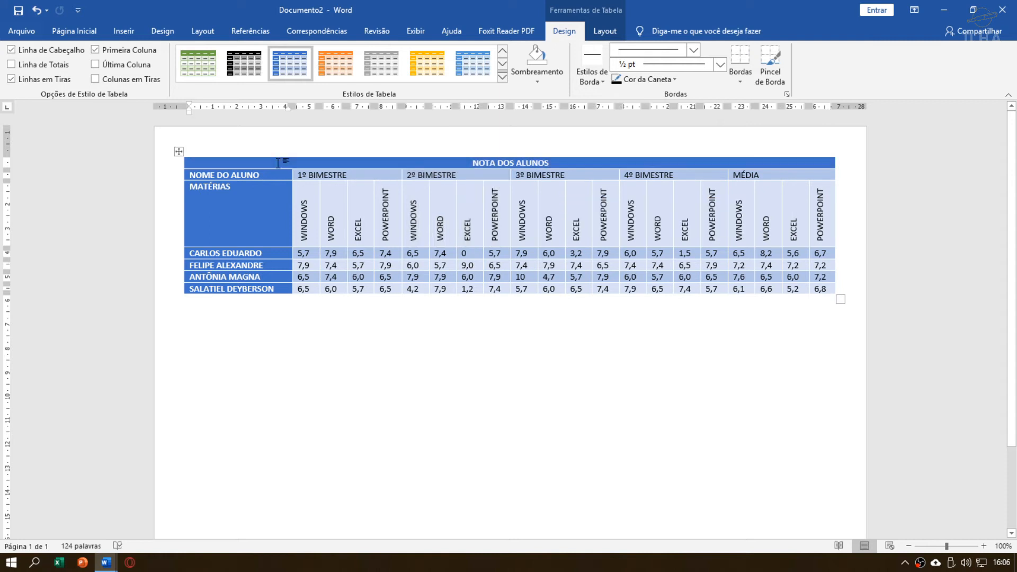
Step: Centre the text horizontally and vertically in every cell of the grades table
left_click(178, 152)
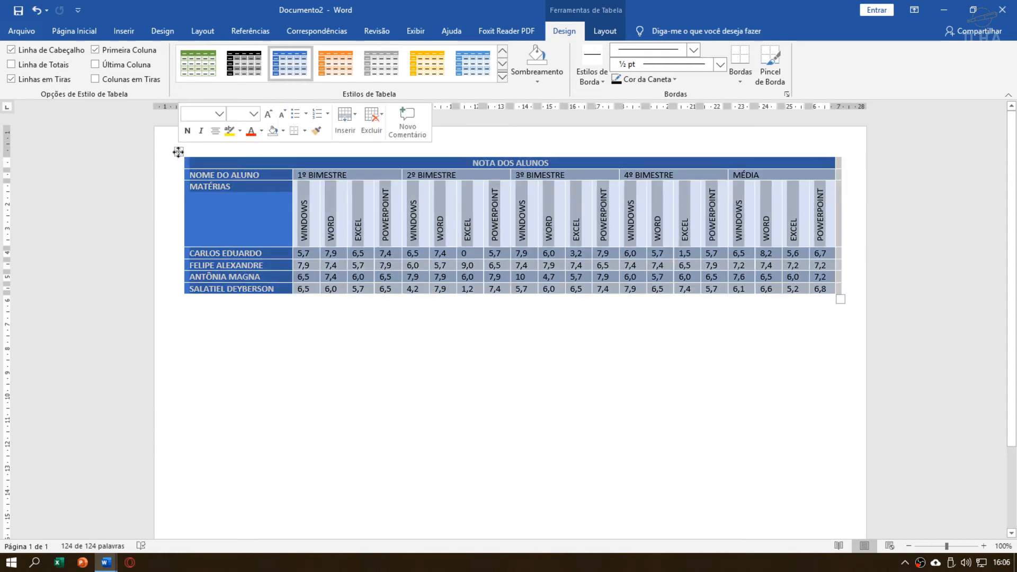
left_click(604, 30)
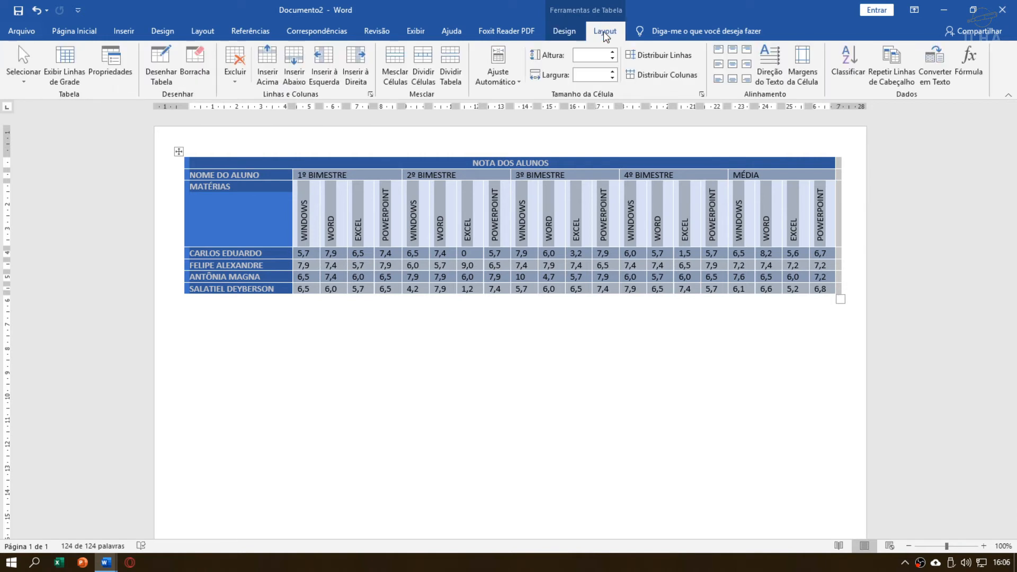
left_click(732, 66)
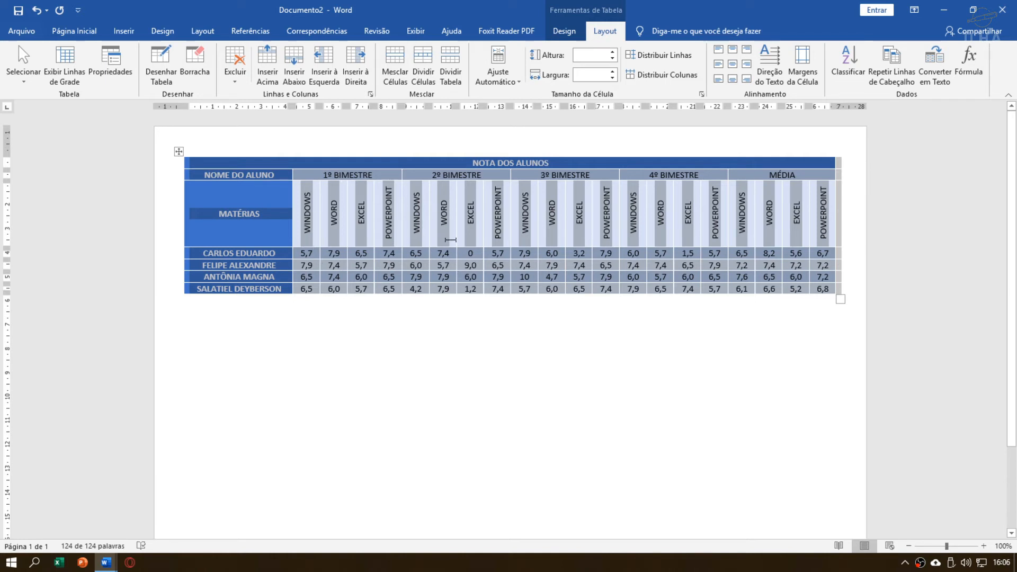
left_click(416, 223)
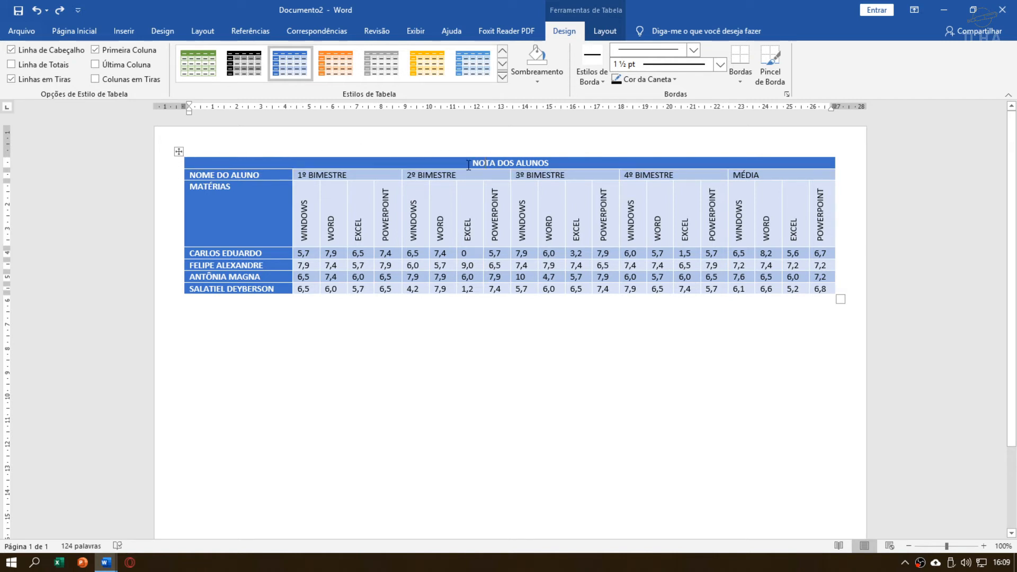
Step: Examine the available theme border styles, line styles and line weights for the table
left_click(594, 79)
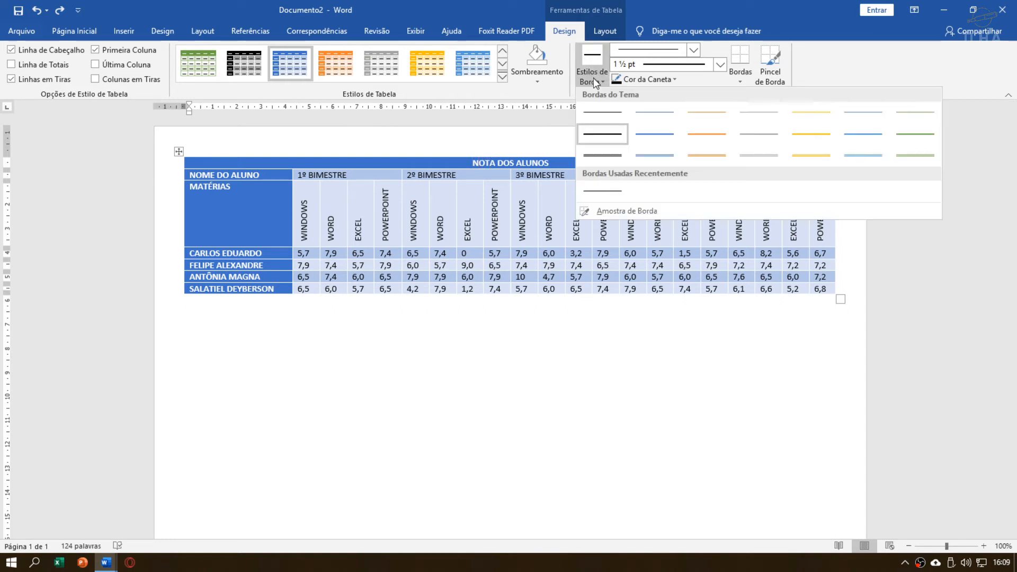
left_click(594, 78)
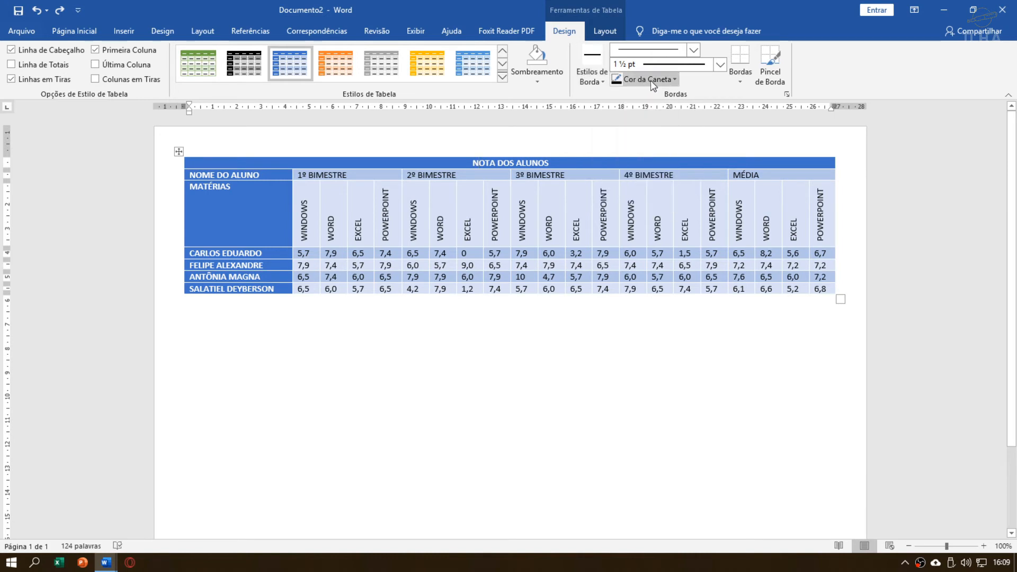
left_click(694, 50)
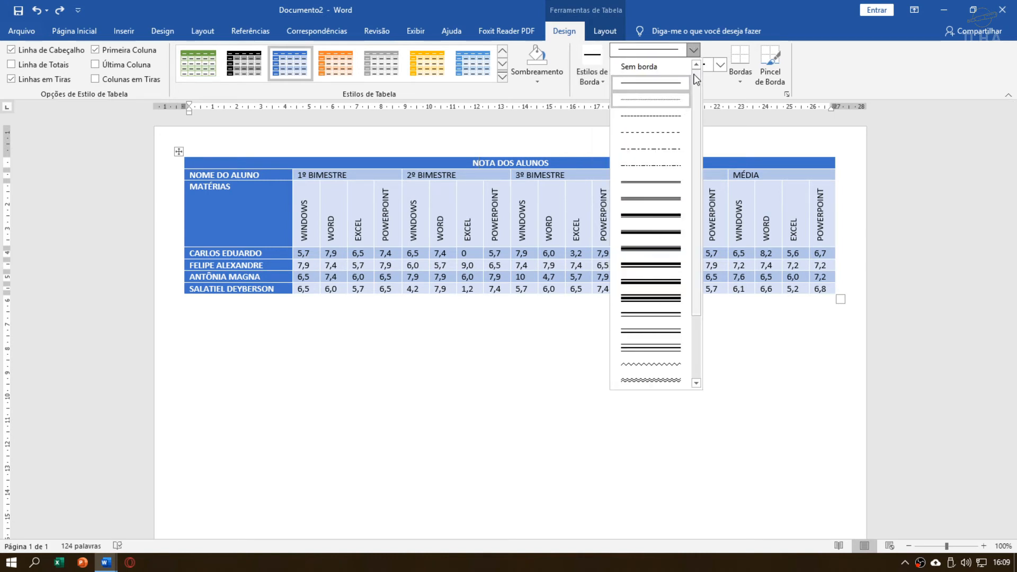
left_click(691, 49)
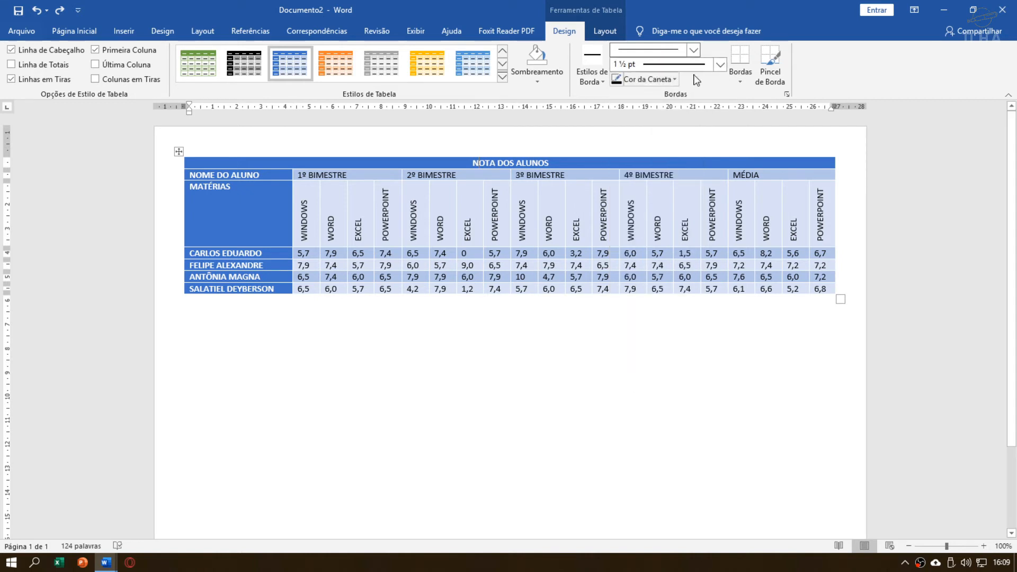
left_click(721, 64)
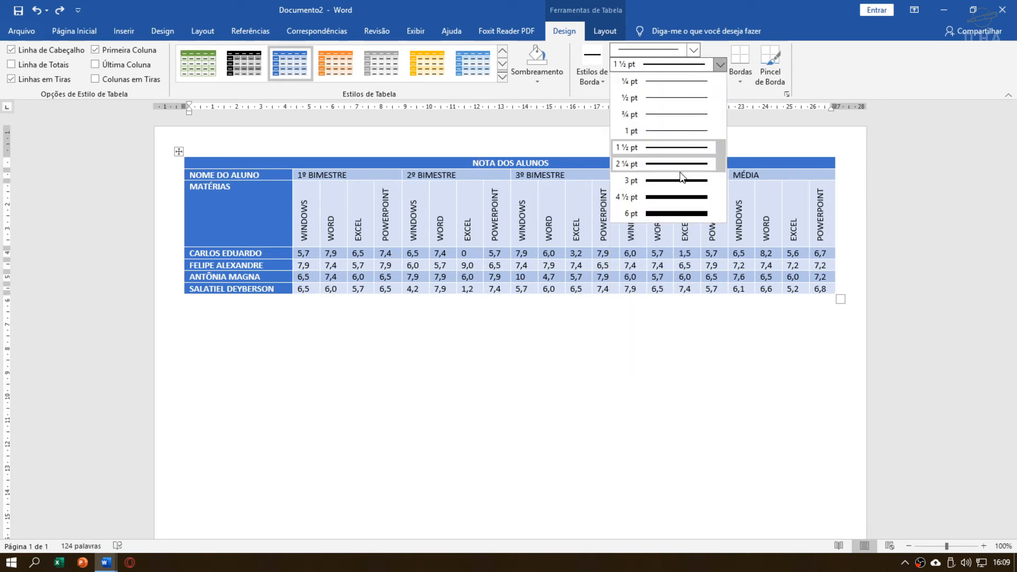
left_click(723, 65)
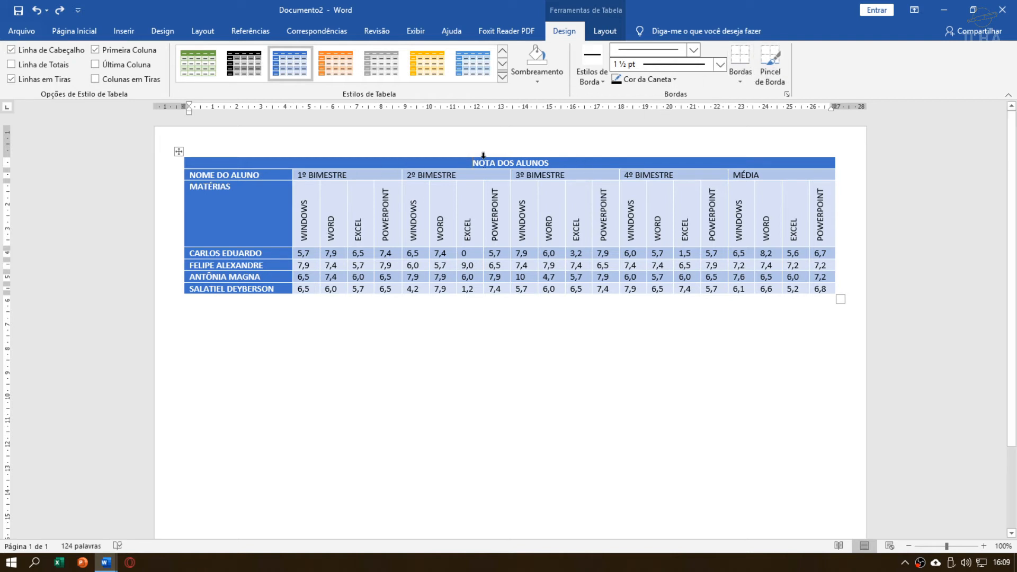
Step: Choose the black single-line 1 ½ pt theme border style and review the line style and weight options
left_click(593, 75)
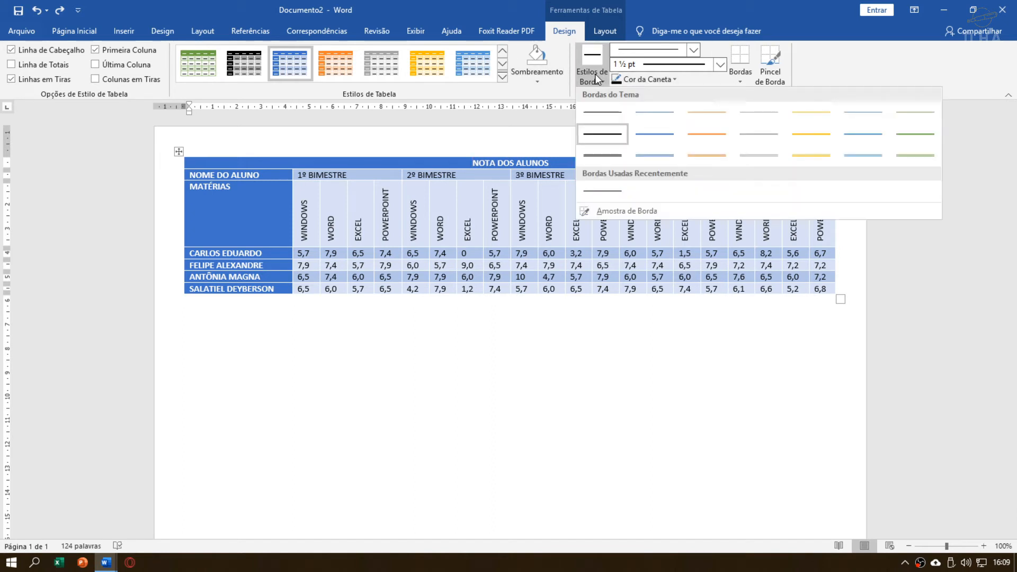
left_click(604, 135)
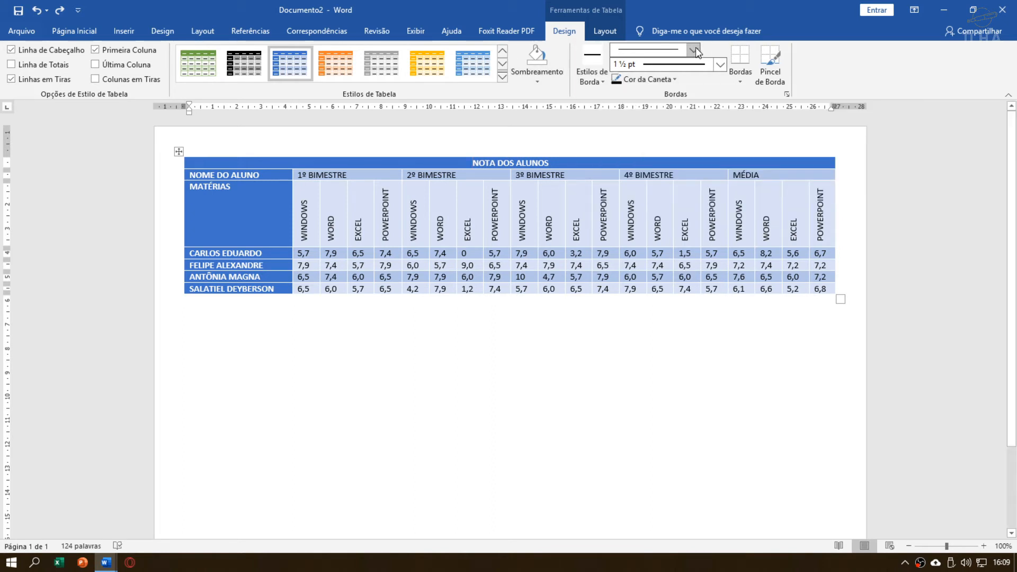
left_click(719, 64)
left_click(719, 65)
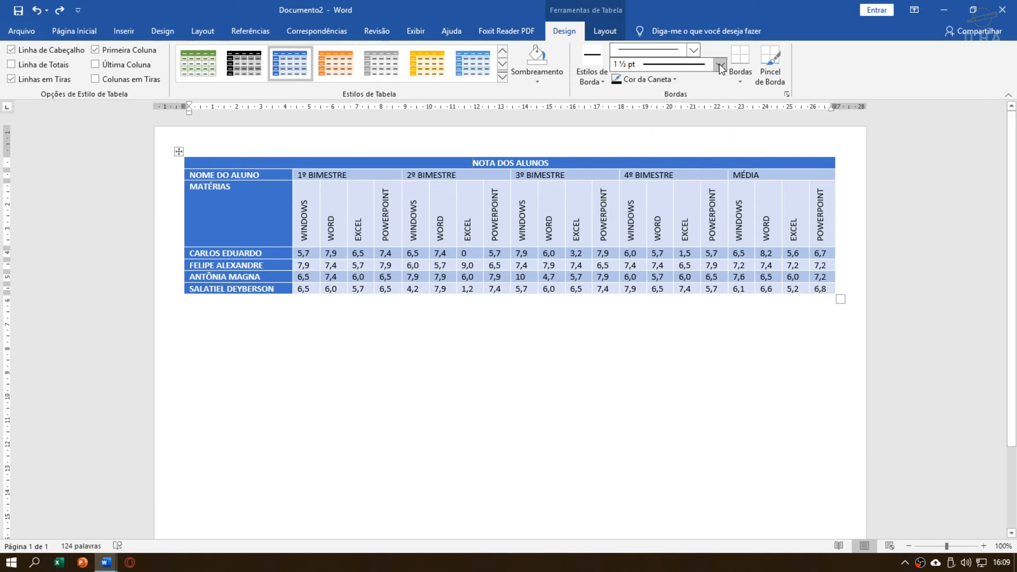
left_click(692, 50)
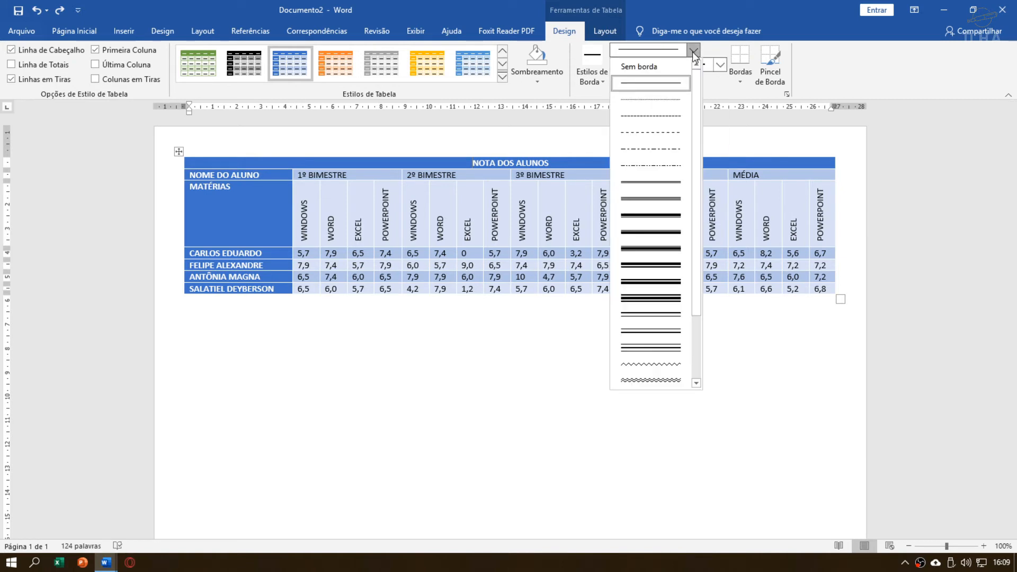
left_click(693, 51)
left_click(719, 64)
left_click(720, 66)
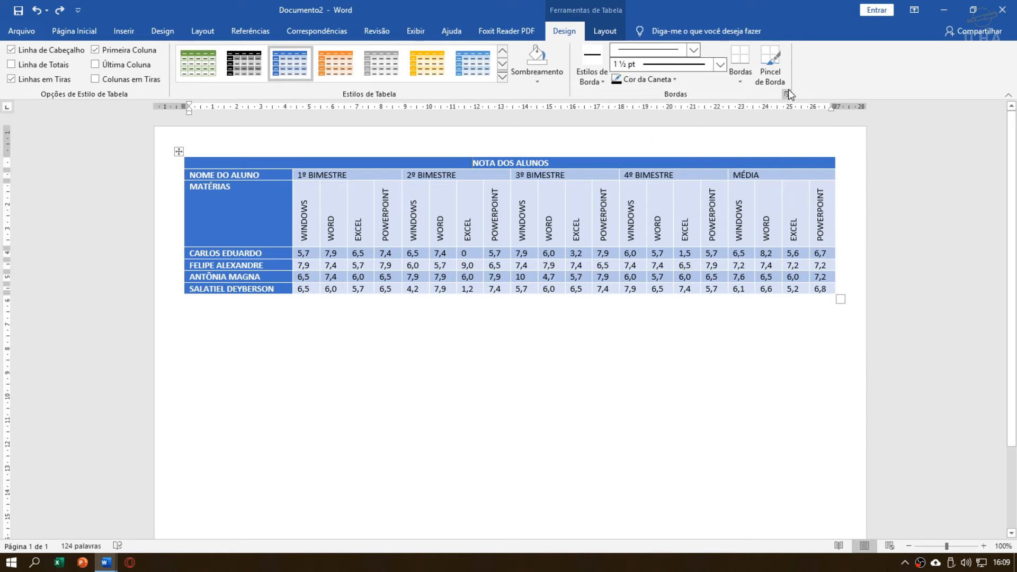
Step: Paint black 1 ½ pt borders along the upper and lower edges of the NOTA DOS ALUNOS title row
left_click(774, 78)
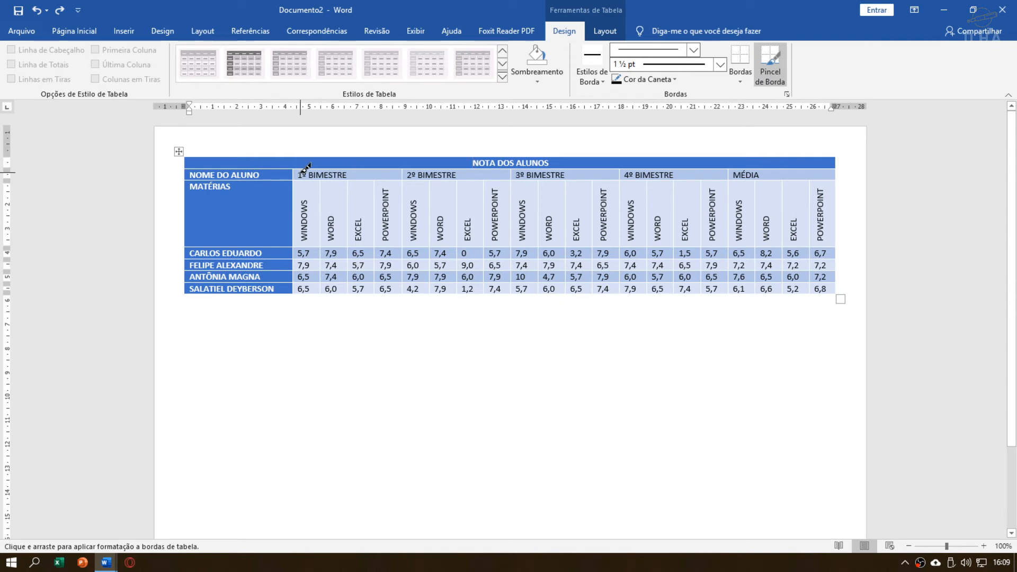
left_click(209, 157)
left_click_drag(568, 155, 707, 157)
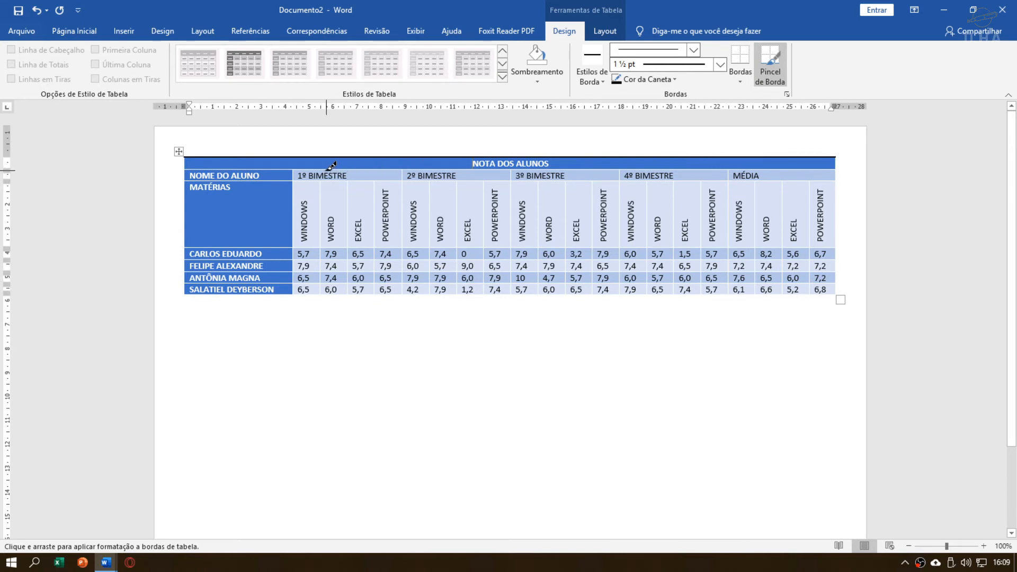
left_click_drag(325, 165, 747, 167)
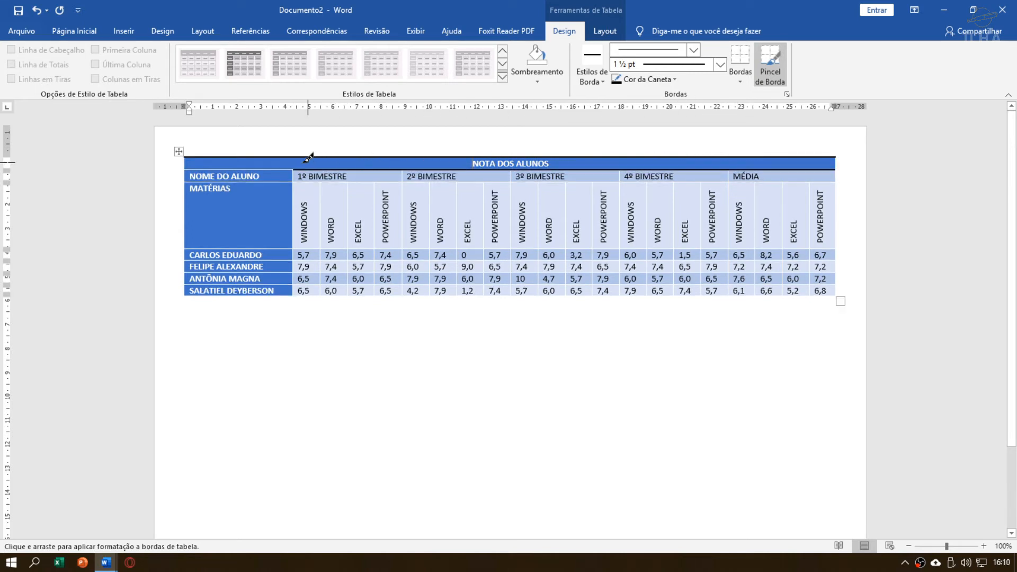
left_click_drag(290, 165, 264, 163)
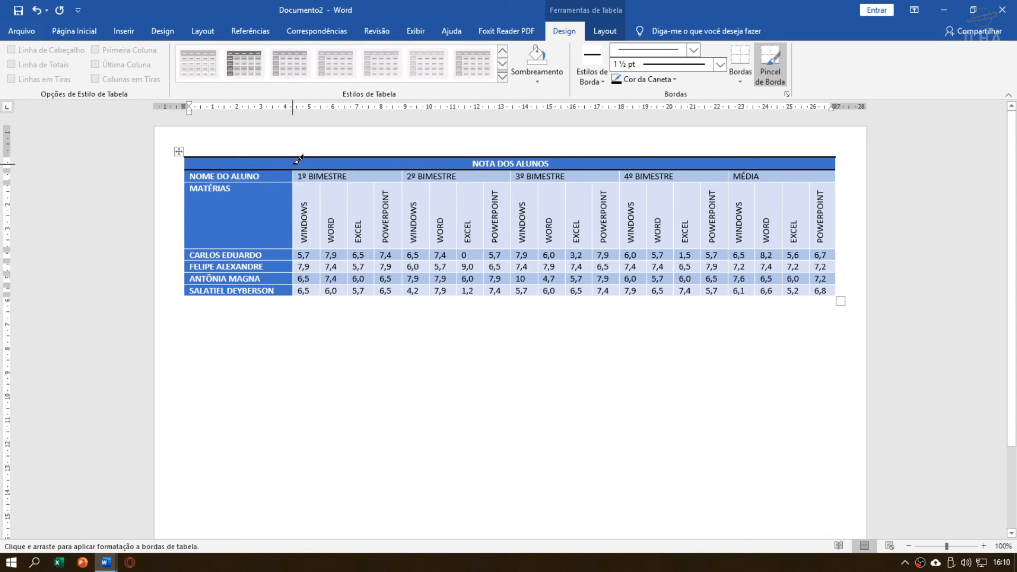
Step: Paint black borders beside the student-name column, at the title row's sides and along the table's right and lower edges
left_click_drag(296, 170, 296, 292)
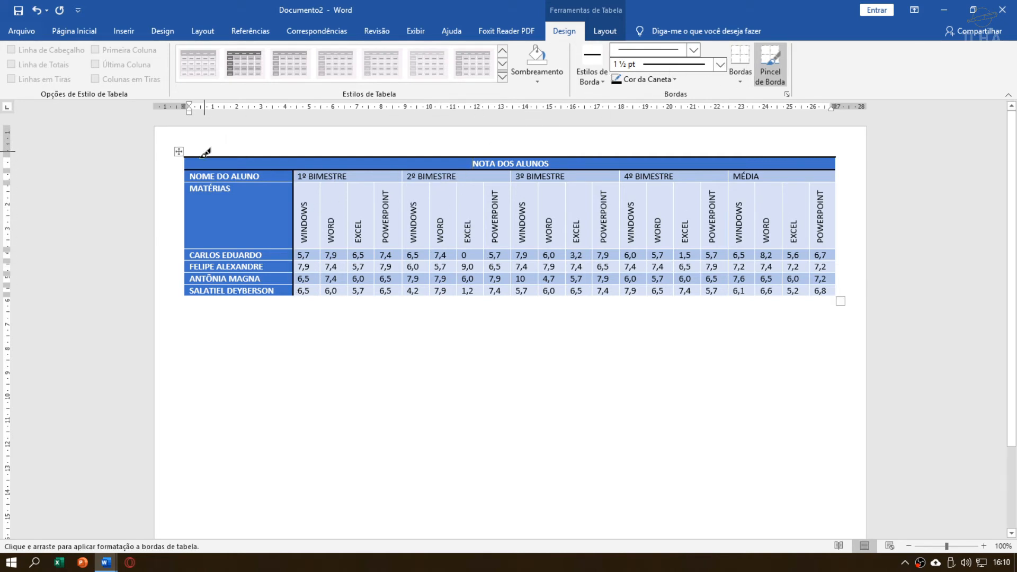
left_click(836, 160)
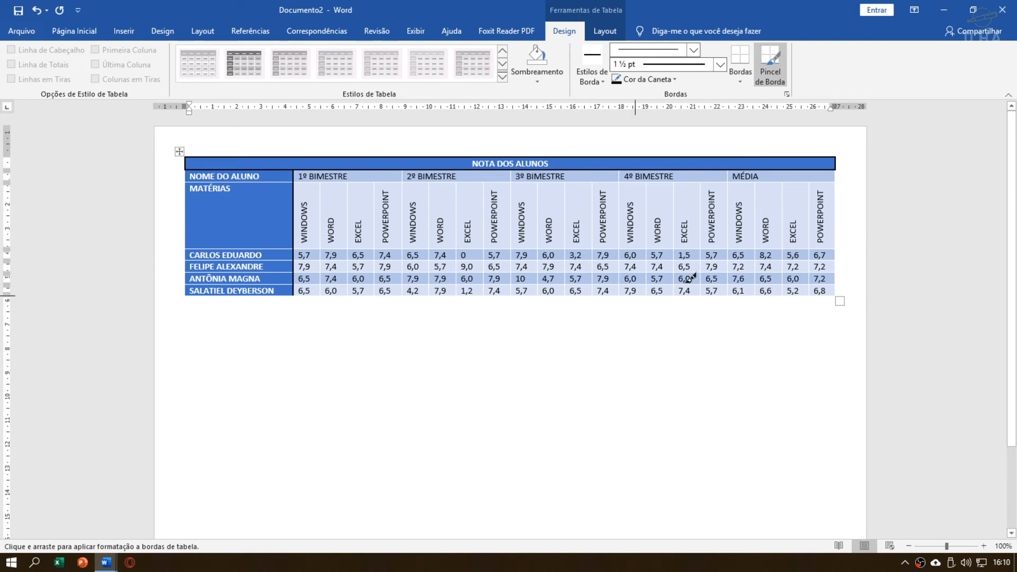
mouse_move(836, 172)
left_mouse_down()
mouse_move(839, 288)
mouse_move(793, 294)
mouse_move(840, 293)
mouse_move(333, 278)
mouse_move(209, 286)
mouse_move(176, 249)
left_mouse_up()
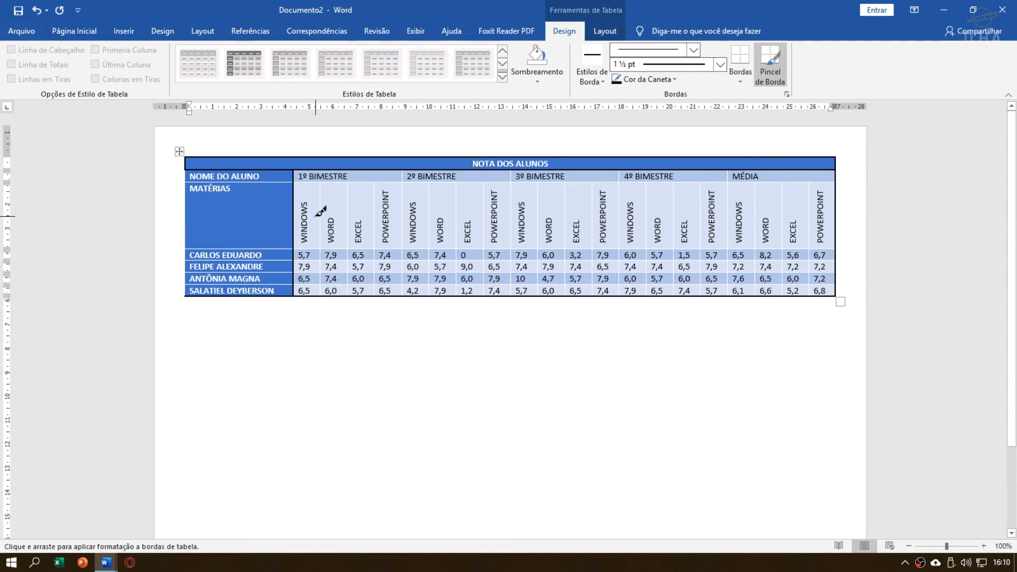
Step: Undo all the borders painted on the grades table
key("ctrl+z")
key("ctrl+z")
key("ctrl+z")
key("ctrl+z")
key("ctrl+z")
key("ctrl+z")
key("ctrl+z")
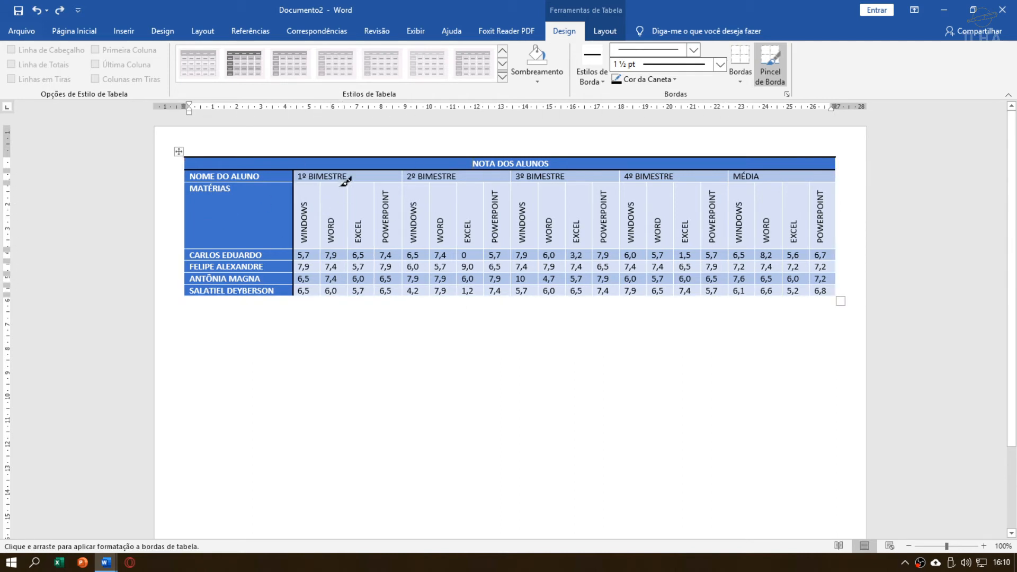
key("ctrl+z")
key("ctrl+z")
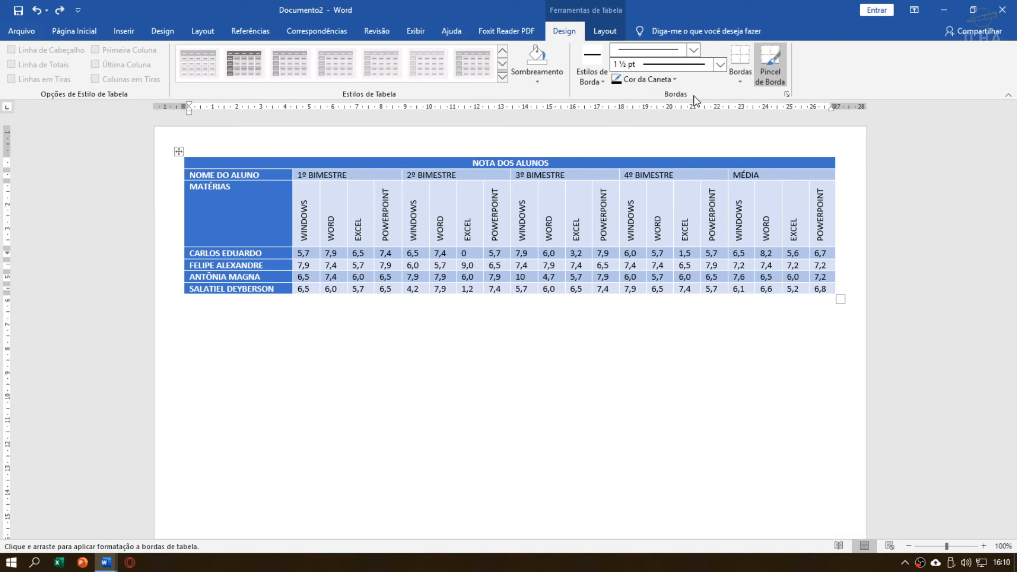
Step: Set the border line style to the thick-and-thin double line with a 3 pt weight
left_click(593, 77)
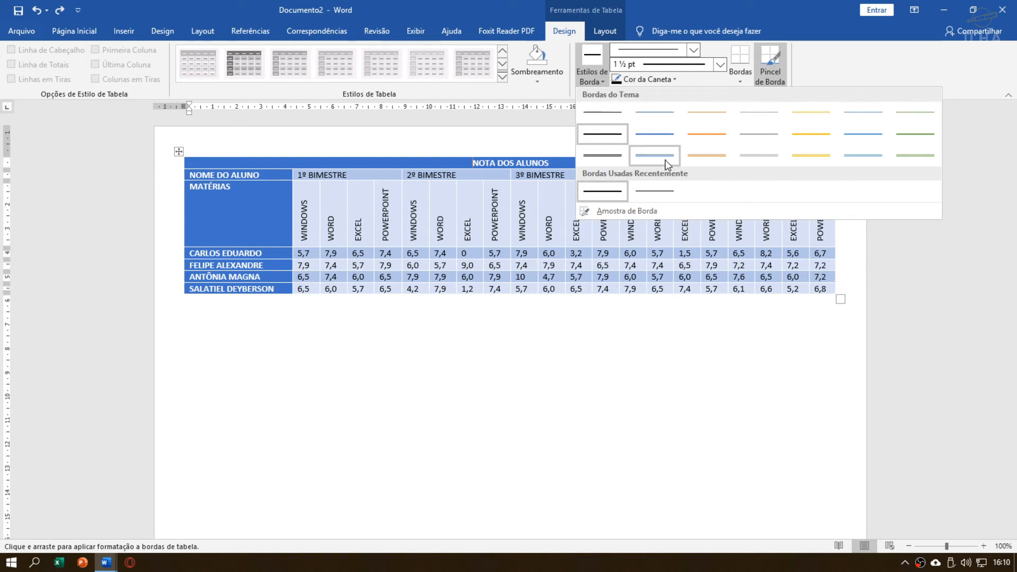
left_click(591, 80)
left_click(693, 50)
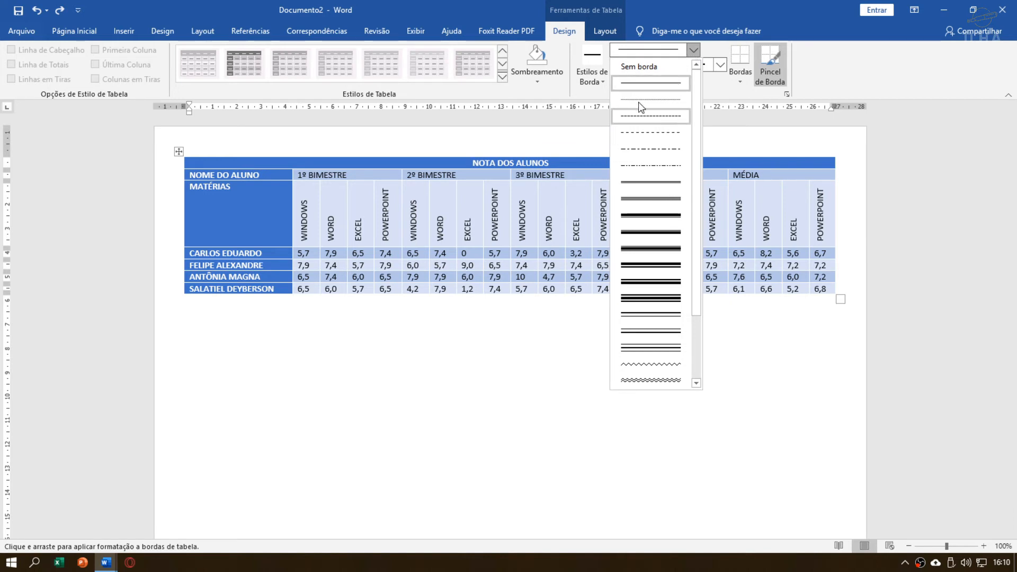
left_click(641, 82)
left_click(602, 84)
left_click(671, 52)
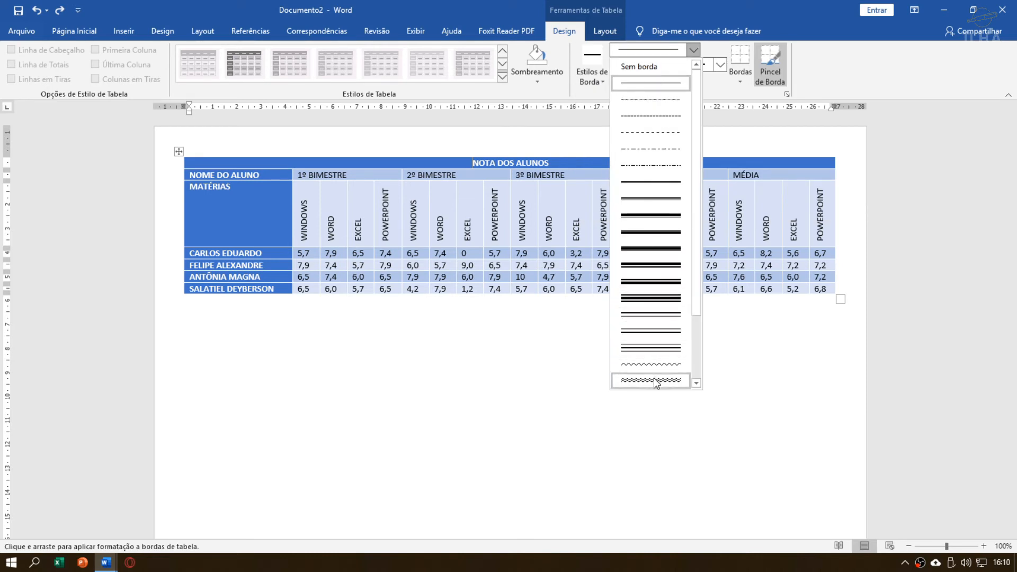
left_click(666, 215)
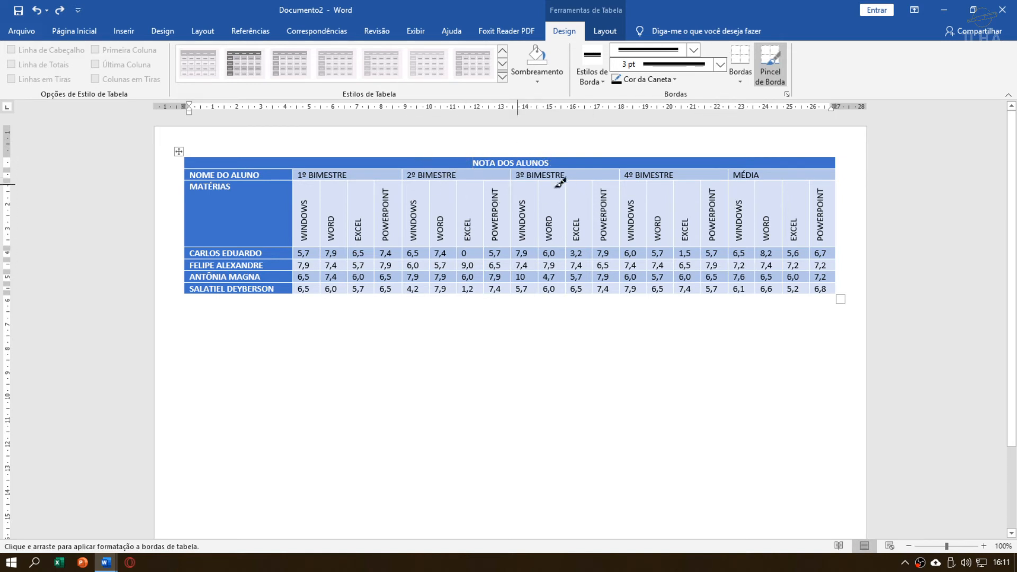
Step: Apply outside borders to the whole grades table with the current 3 pt thick-and-thin double line
left_click(740, 82)
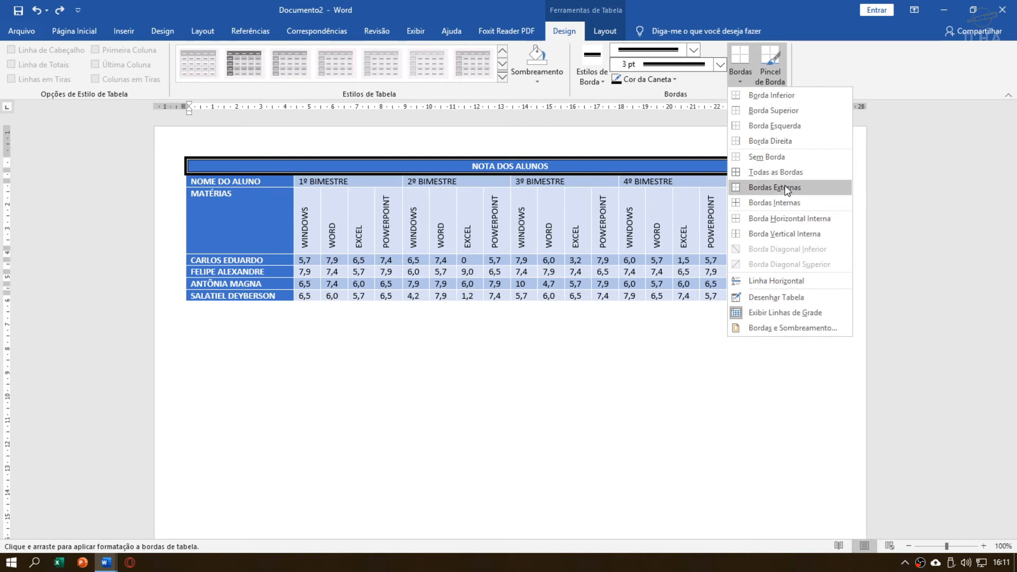
left_click(739, 81)
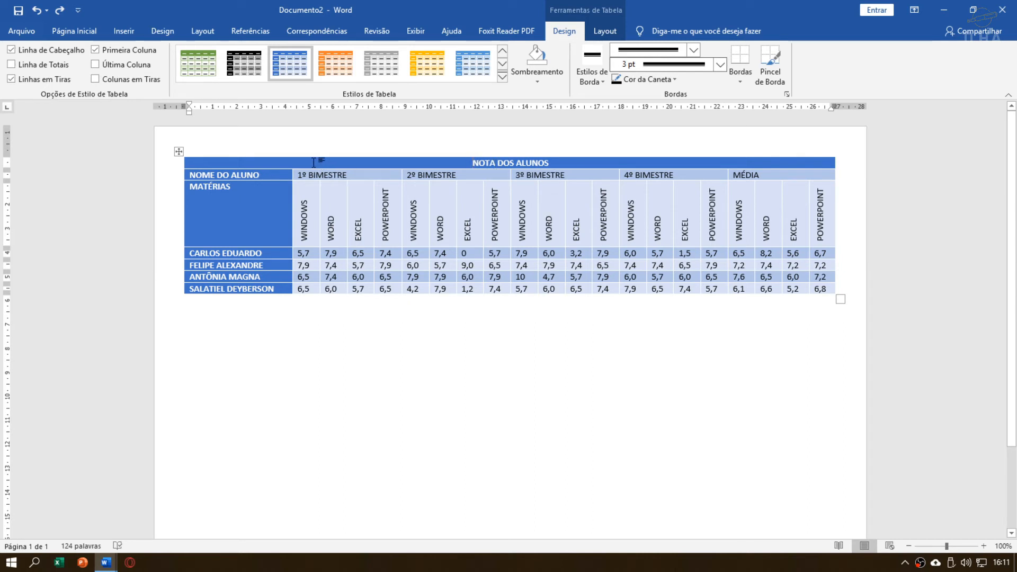
left_click_drag(353, 166, 524, 200)
left_click(347, 164)
left_click(179, 152)
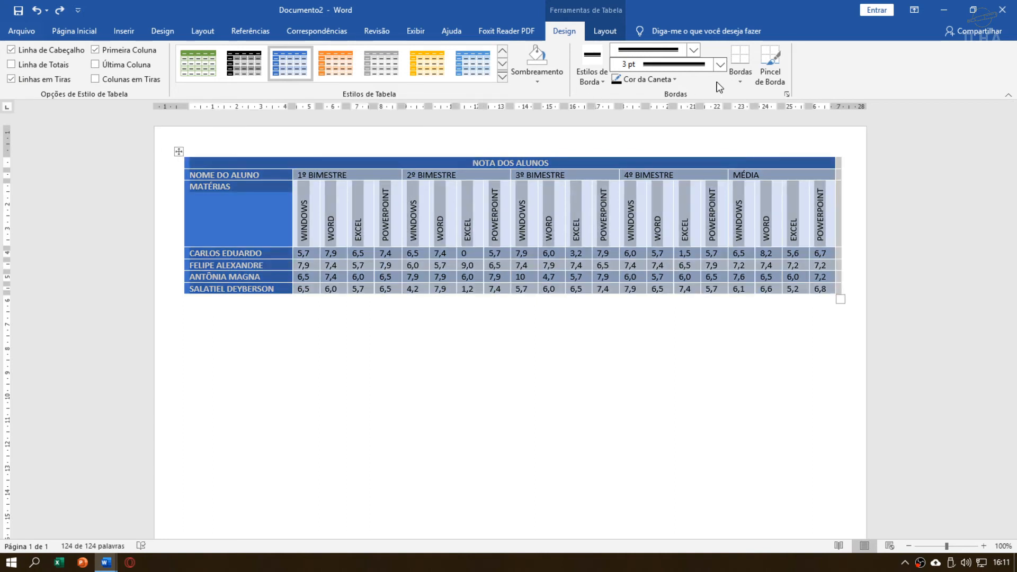
left_click(745, 74)
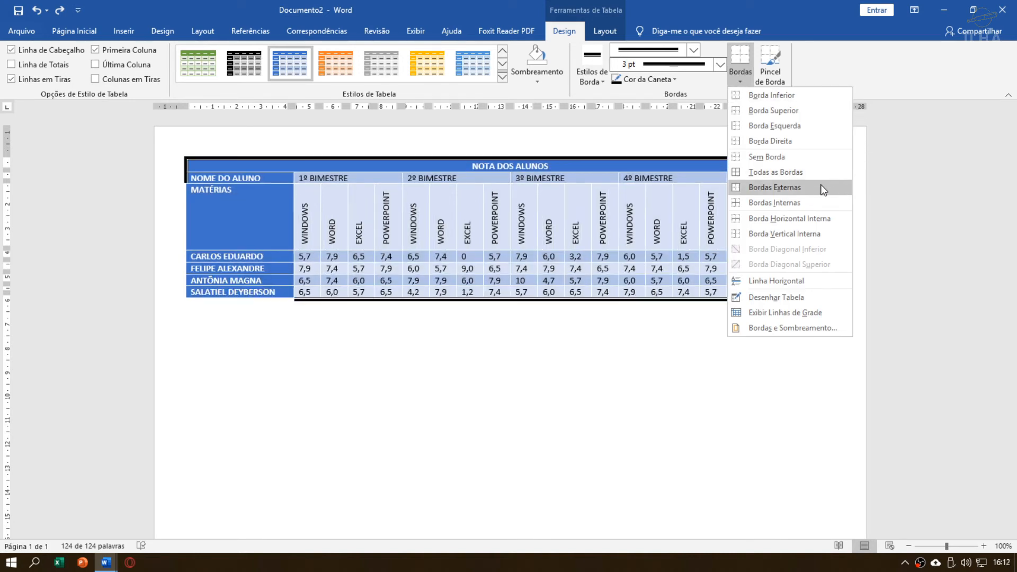
left_click(823, 190)
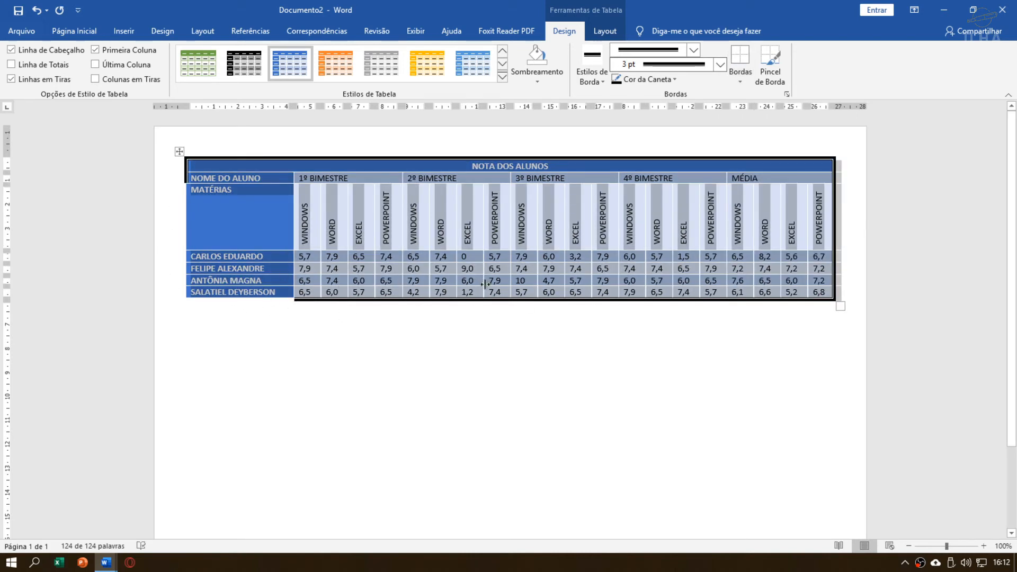
Step: Undo the outside borders just applied to the grades table
key("ctrl+z")
left_click(746, 82)
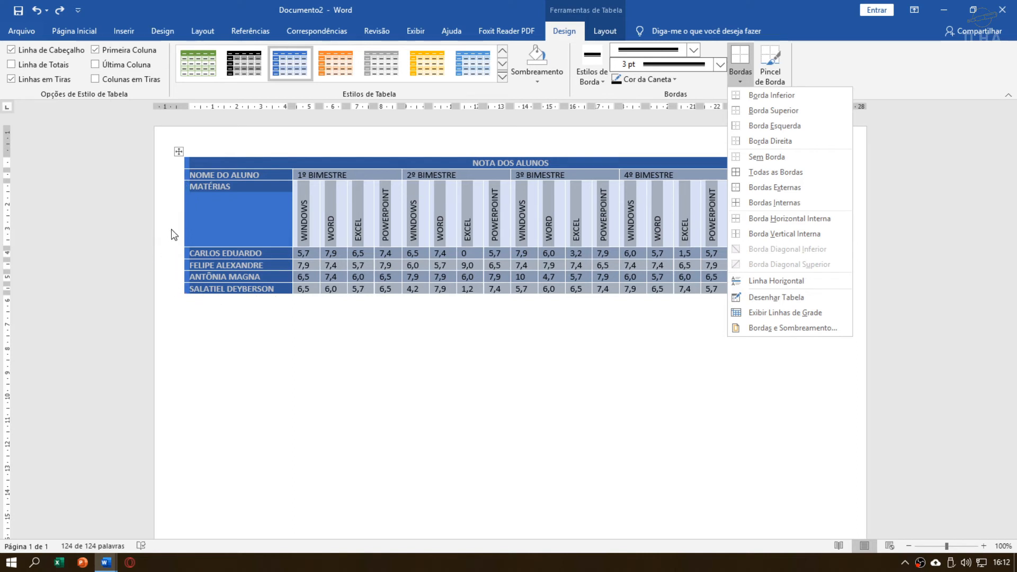
left_click(740, 72)
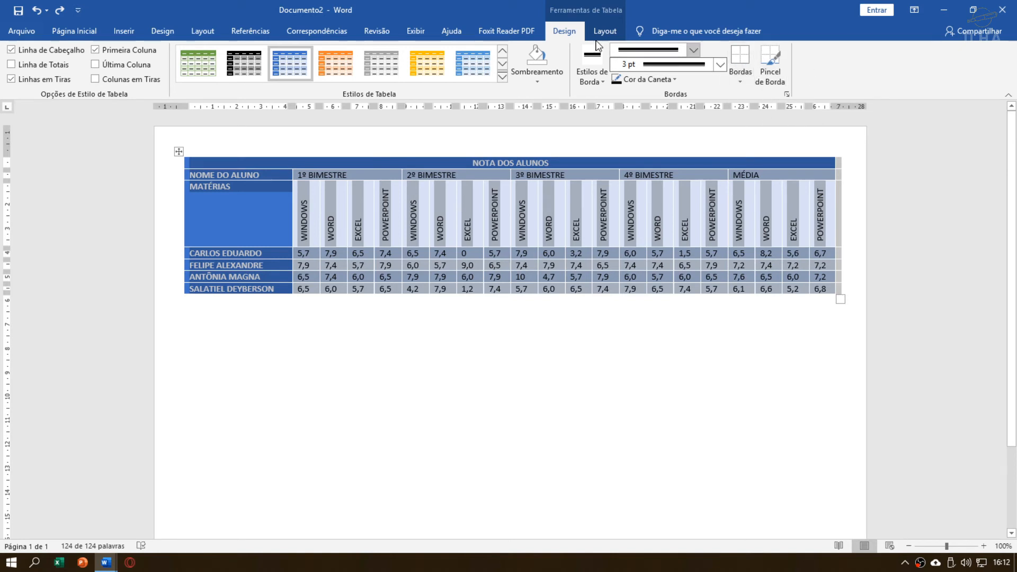
left_click(583, 161)
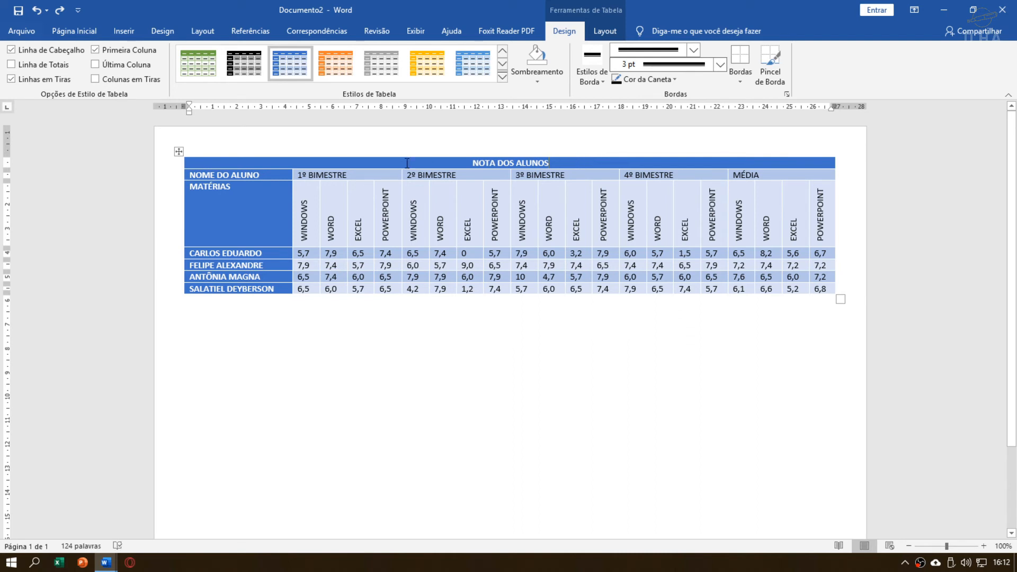
left_click_drag(410, 175, 439, 265)
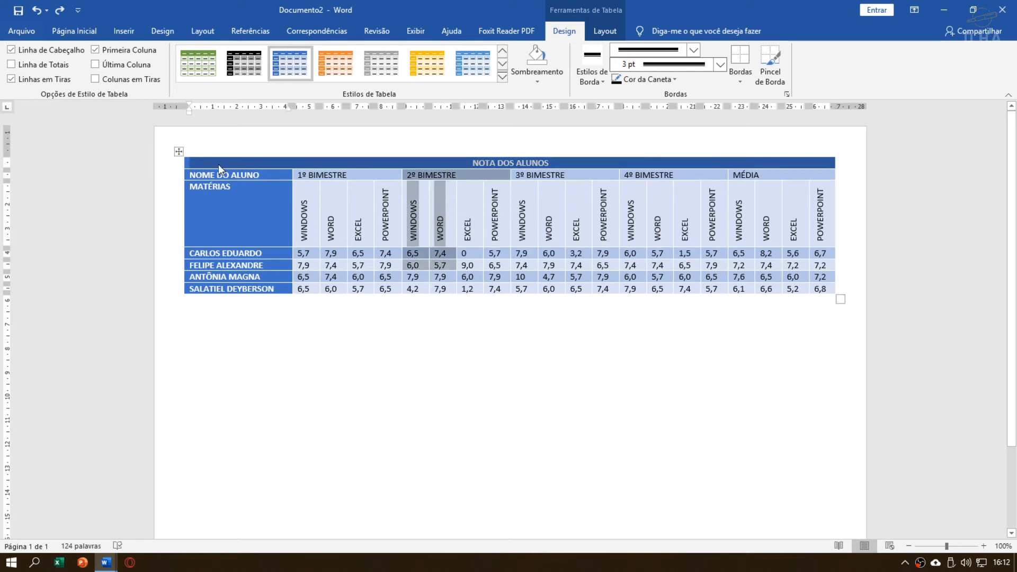
Step: Select the whole table and set the border pen to a single solid line, darkest theme blue, 1 ½ pt
left_click(179, 154)
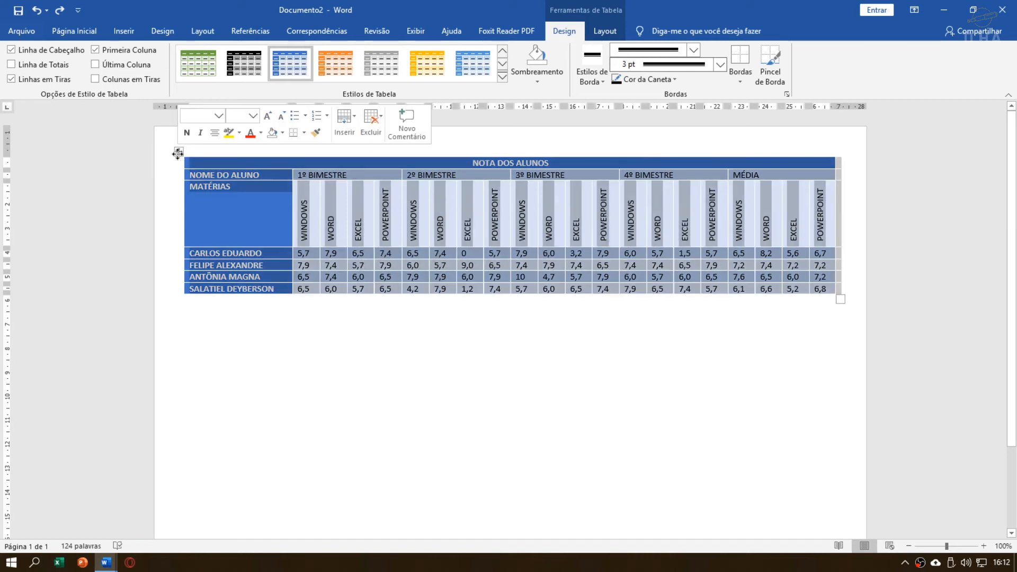
left_click(693, 49)
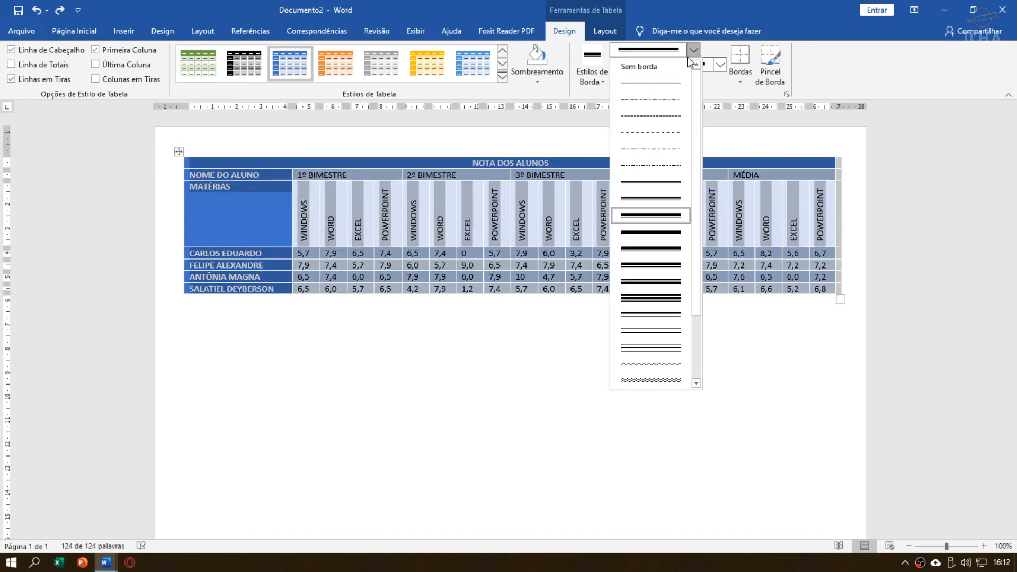
left_click(663, 84)
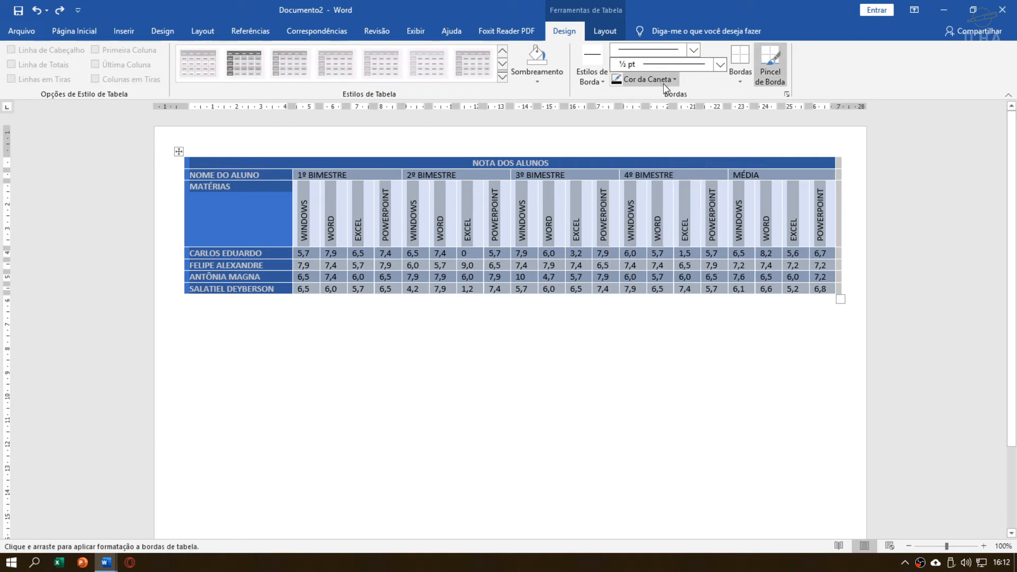
left_click(590, 84)
left_click(589, 84)
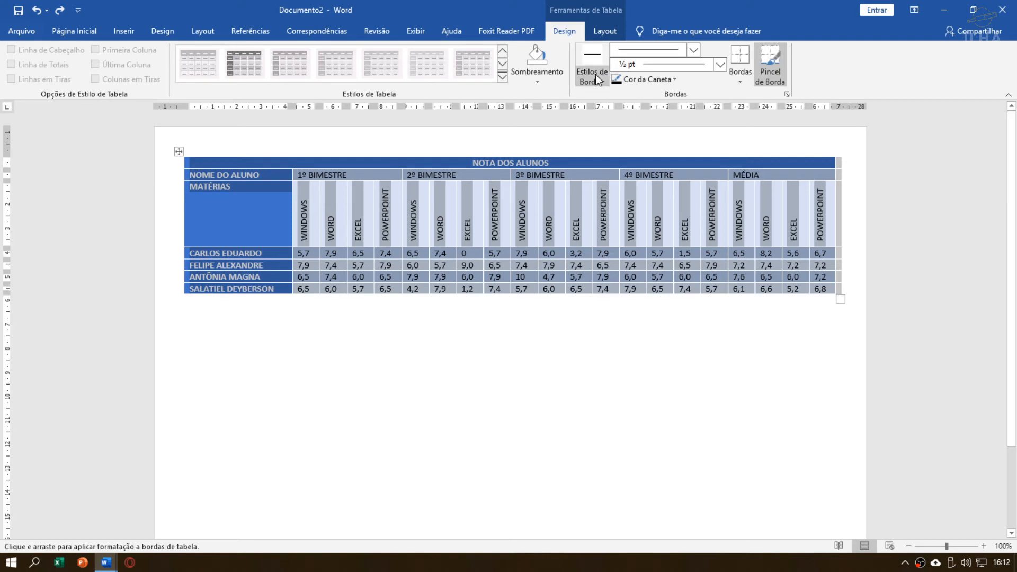
left_click(657, 83)
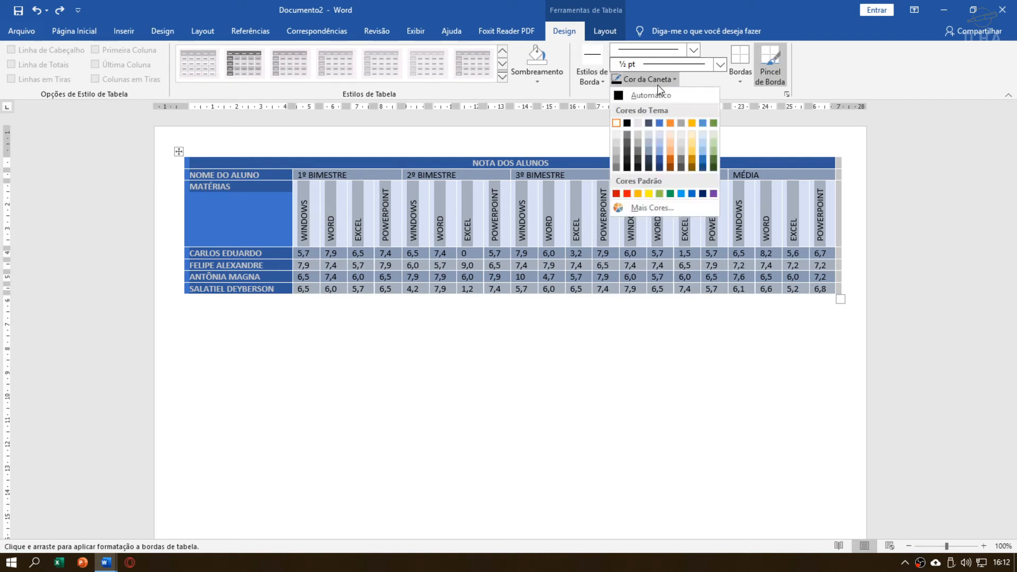
left_click(660, 170)
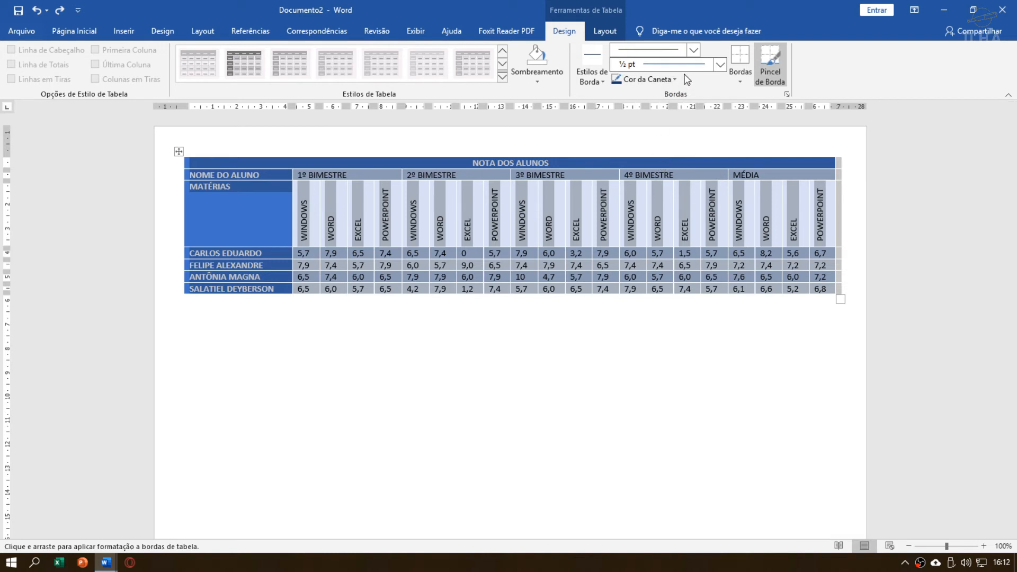
left_click(709, 66)
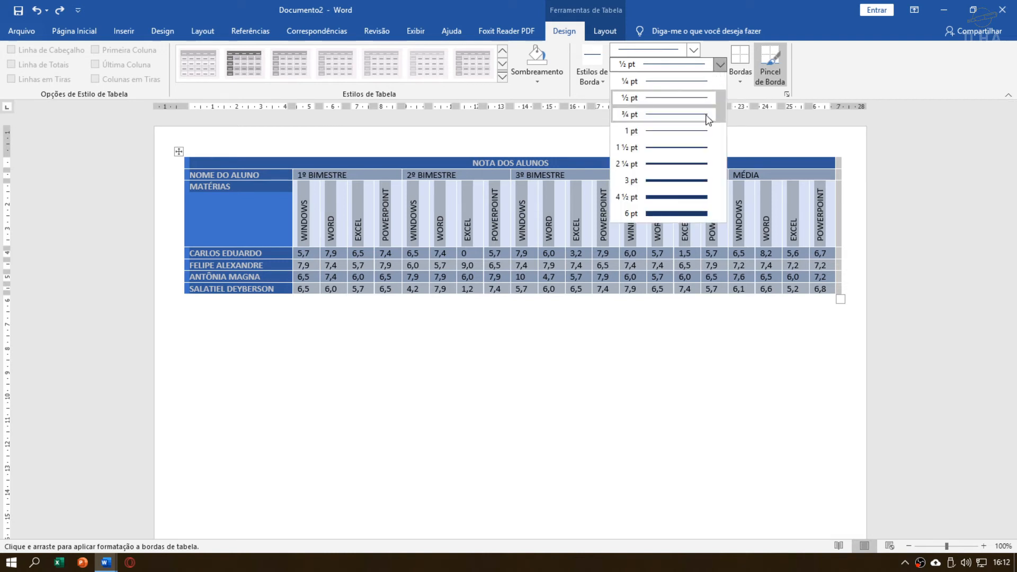
left_click(699, 148)
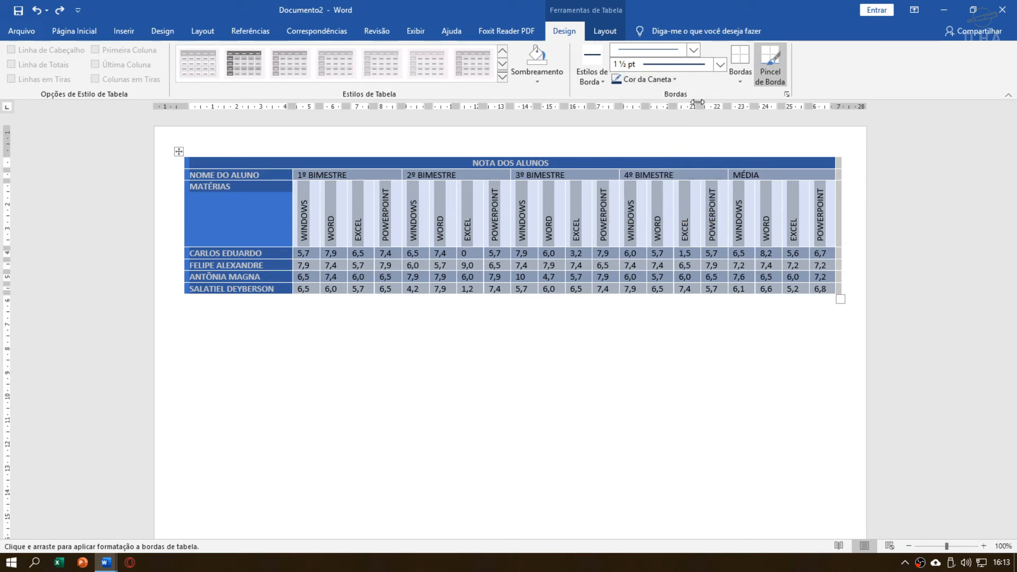
Step: Apply the 1 ½ pt dark blue line as the table's outside borders and paint the missing edges around the student-name column
left_click(740, 81)
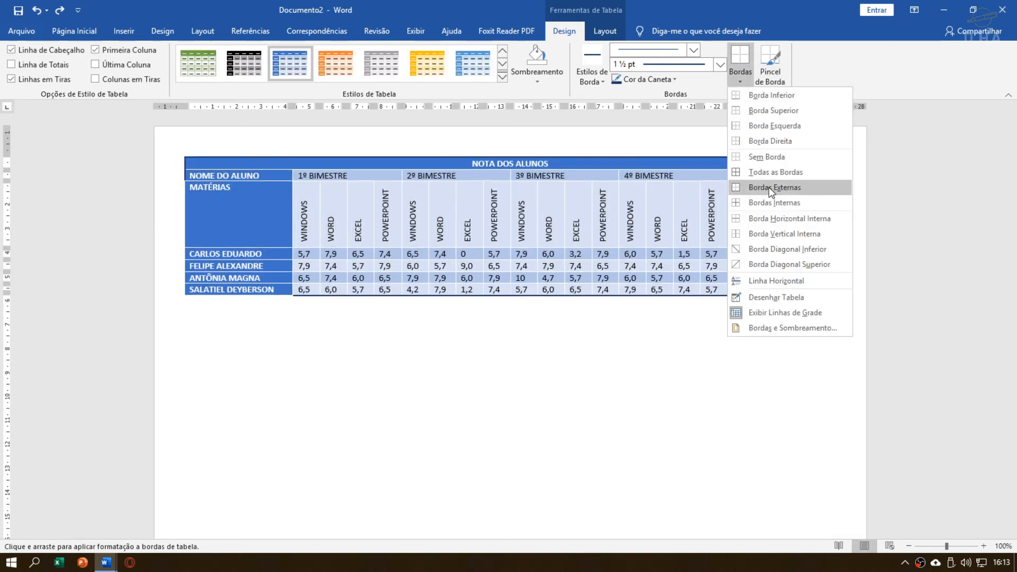
left_click(768, 186)
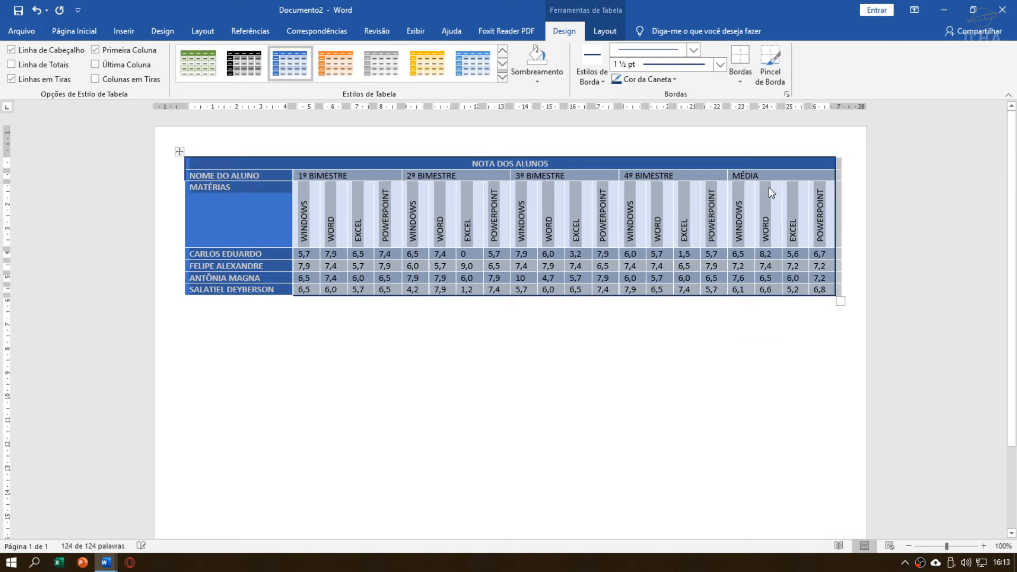
left_click(768, 81)
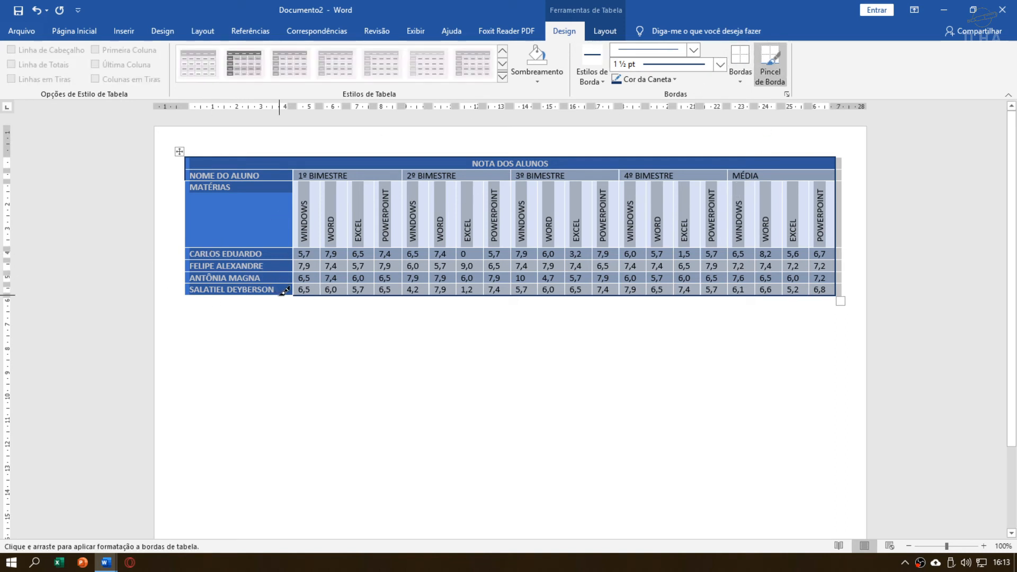
mouse_move(278, 295)
left_mouse_down()
mouse_move(230, 290)
mouse_move(192, 252)
mouse_move(189, 160)
left_mouse_up()
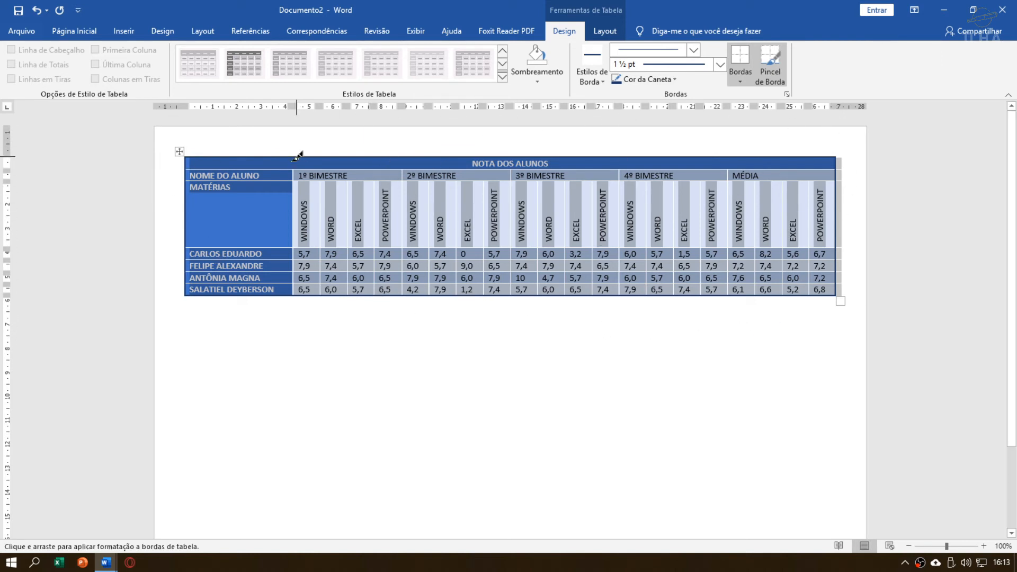
Step: Paint the 1 ½ pt dark blue border along the lower edge of the NOTA DOS ALUNOS title row and stop painting
left_click_drag(277, 169, 514, 168)
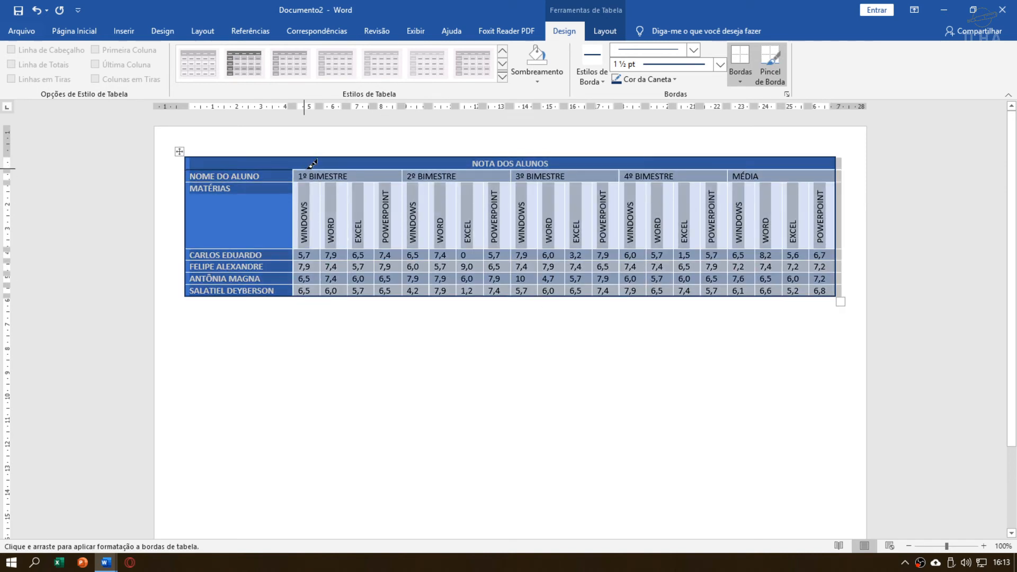
left_click_drag(309, 168, 584, 171)
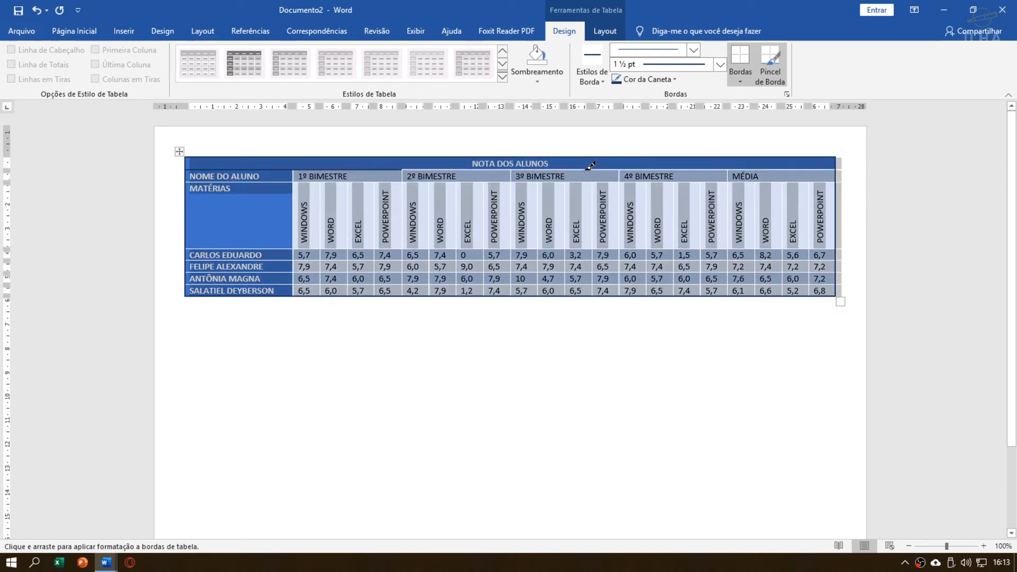
left_click(498, 168)
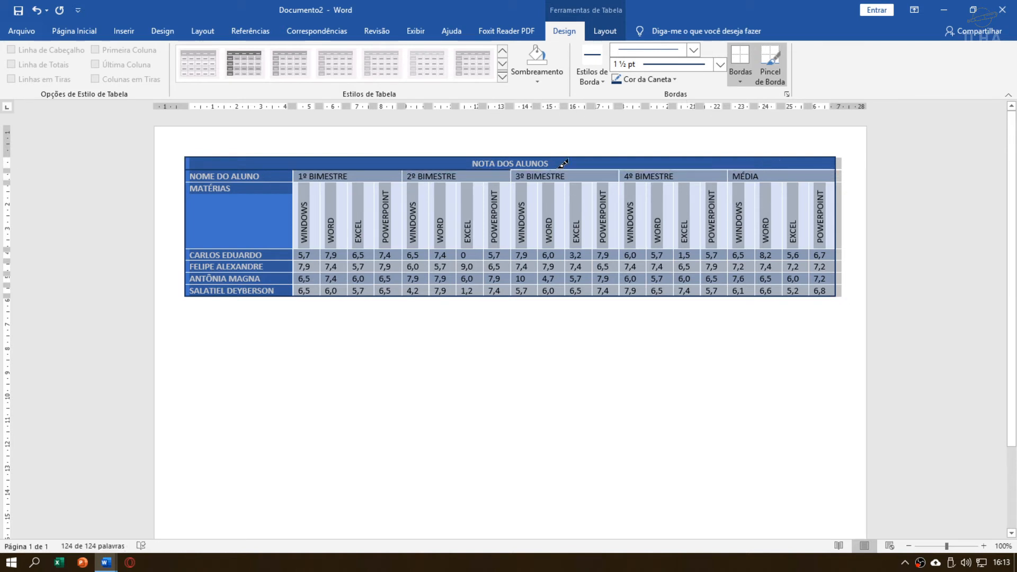
left_click(752, 170)
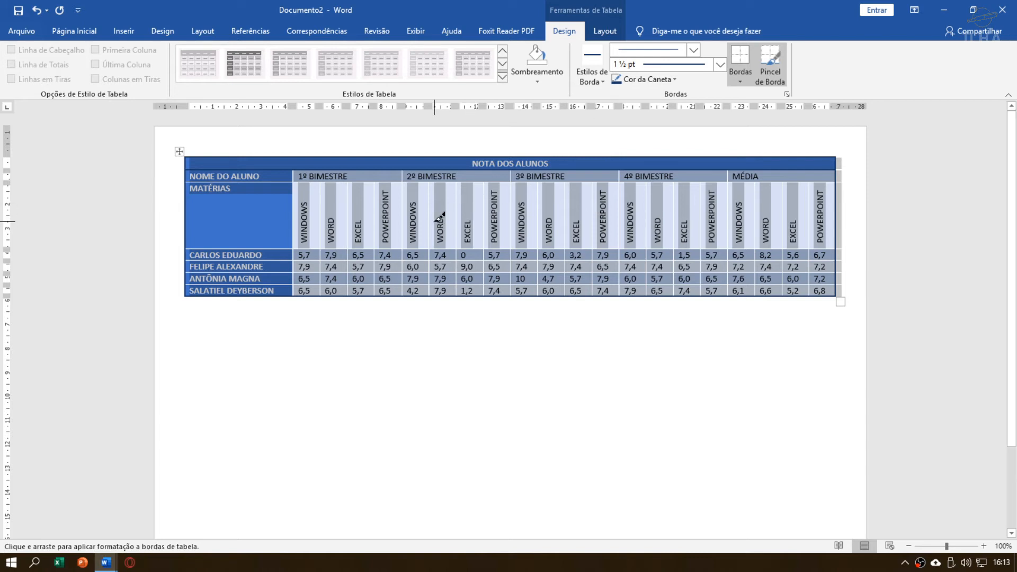
key("Escape")
left_click(250, 164)
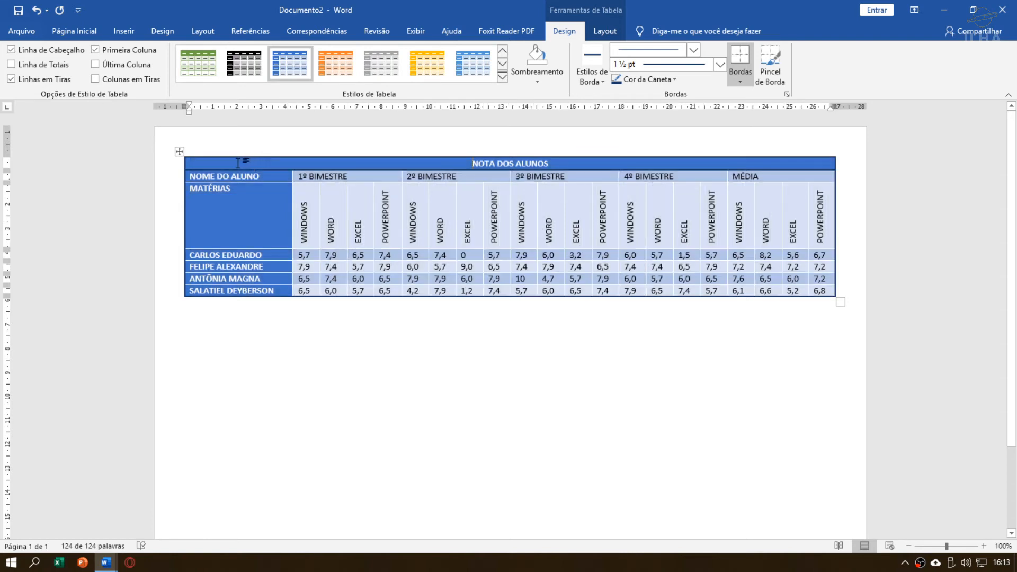
Step: Select the whole grades table and set the border line weight to 3 pt
left_click(180, 151)
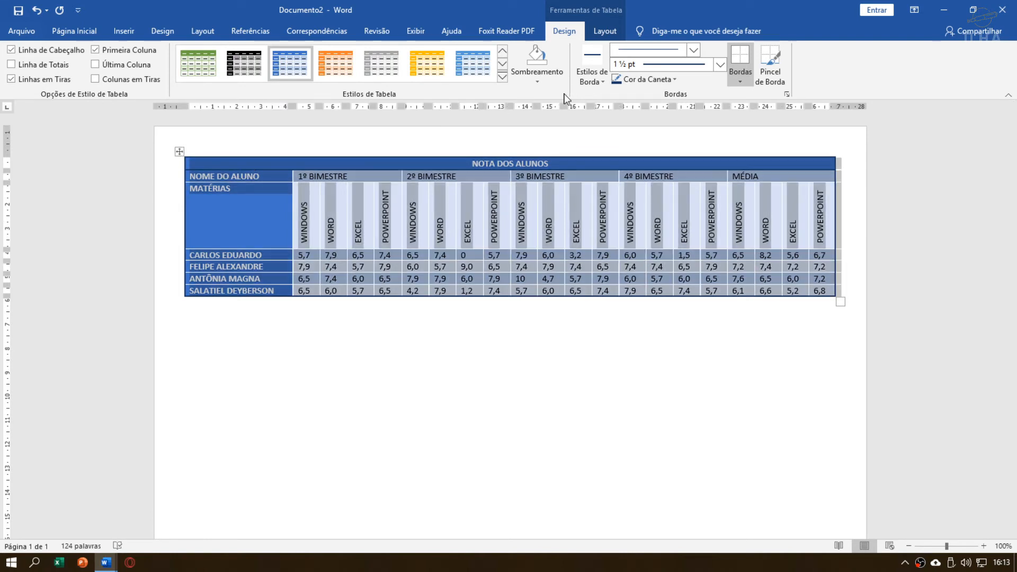
left_click(693, 49)
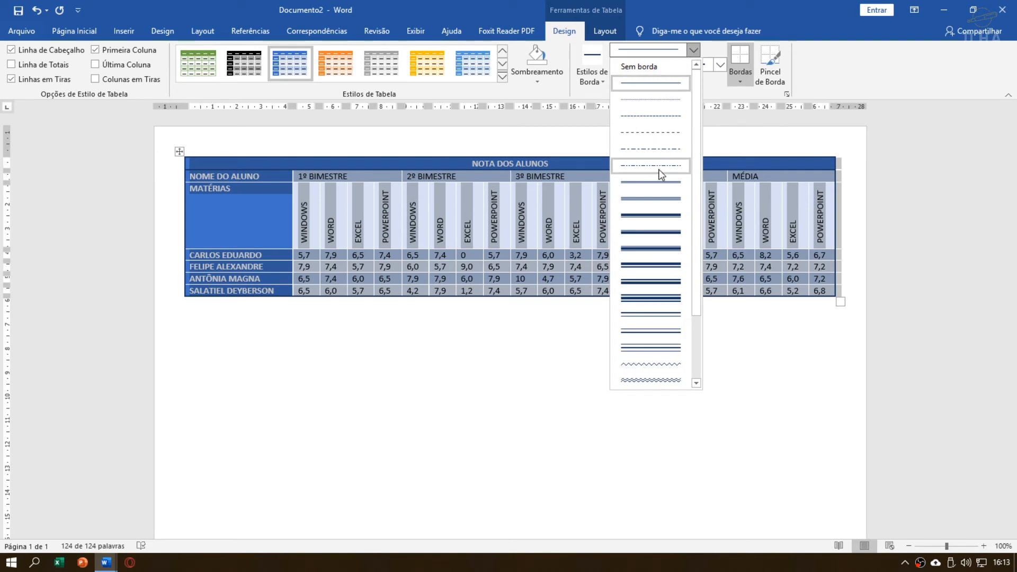
left_click(682, 57)
left_click(720, 66)
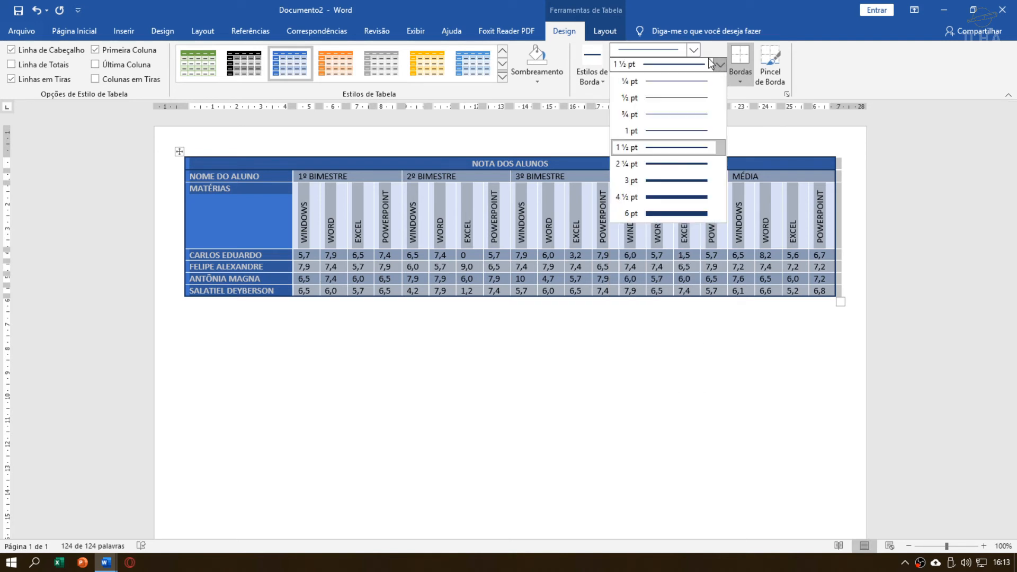
left_click(693, 50)
left_click(692, 50)
left_click(720, 65)
left_click(683, 180)
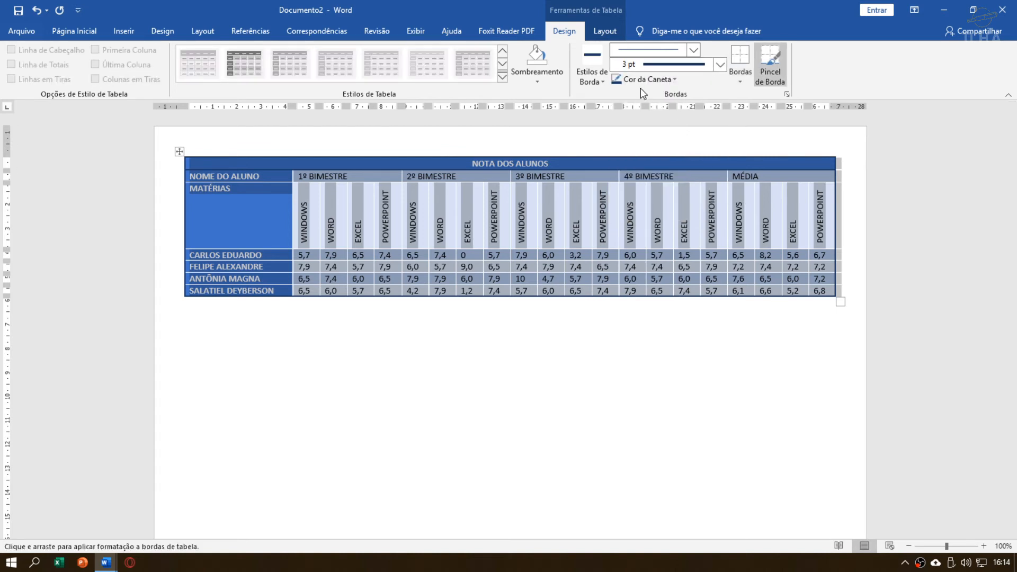
left_click(674, 80)
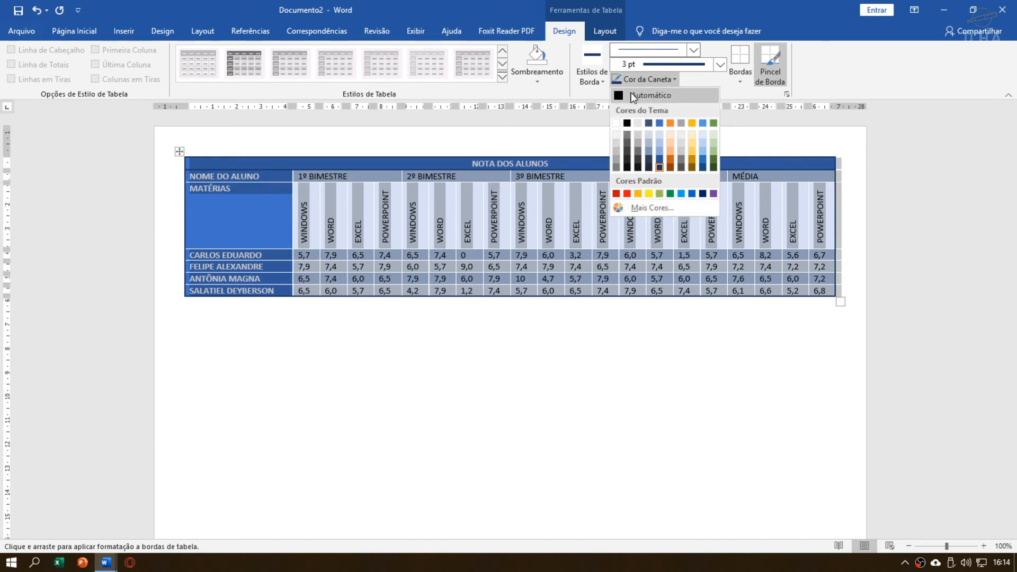
left_click(663, 210)
left_click(658, 152)
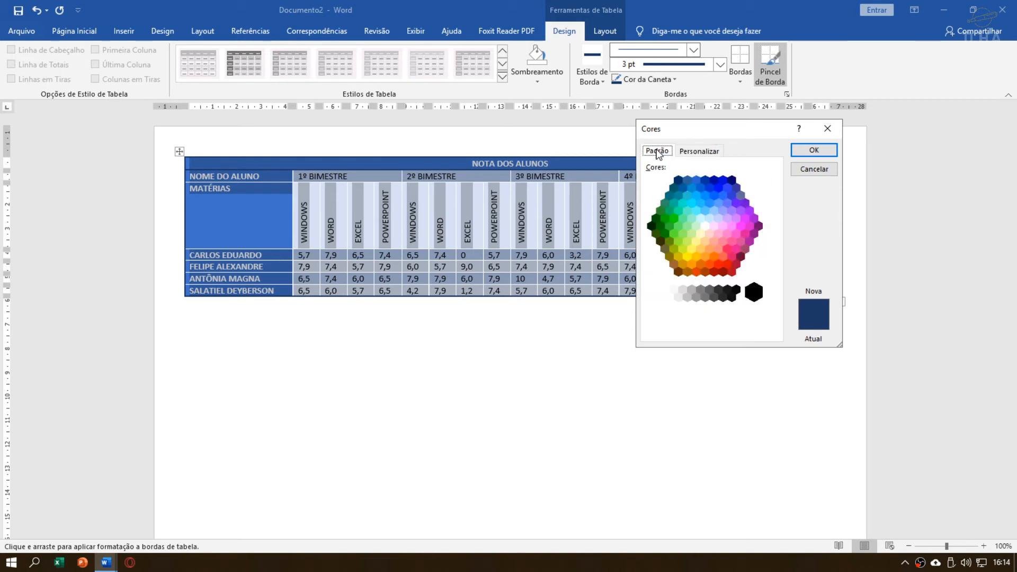
left_click(825, 157)
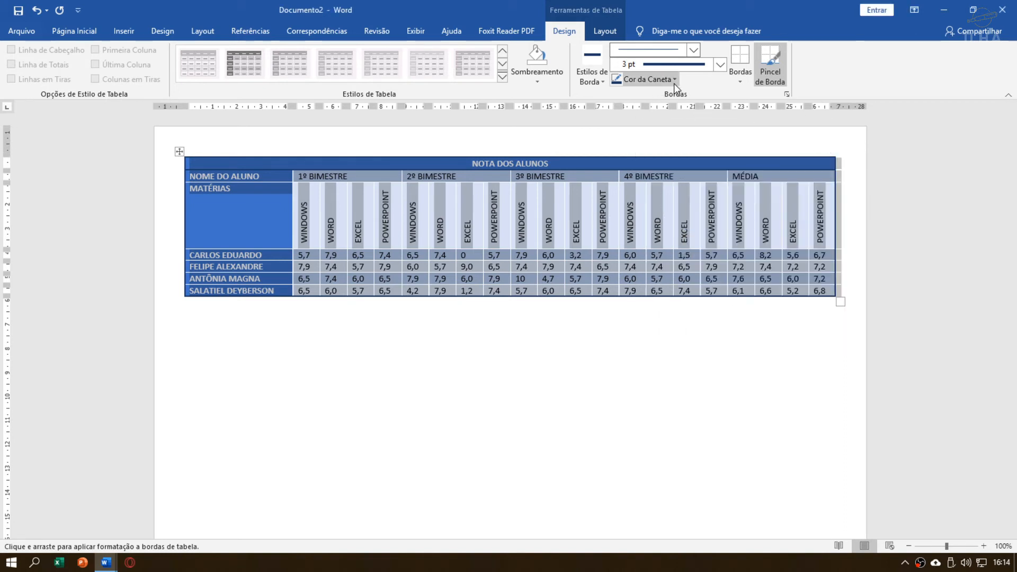
left_click(742, 74)
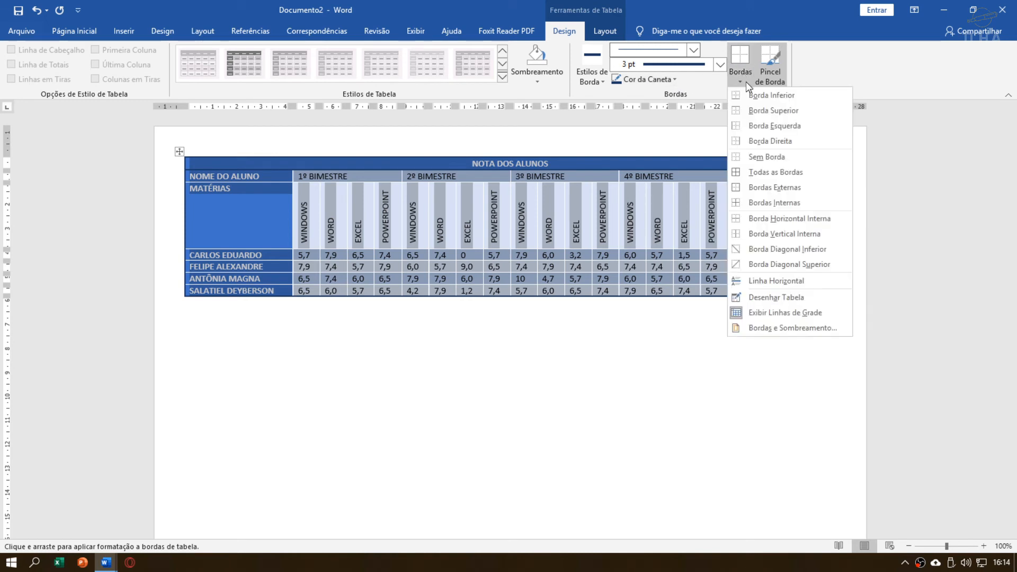
left_click(736, 76)
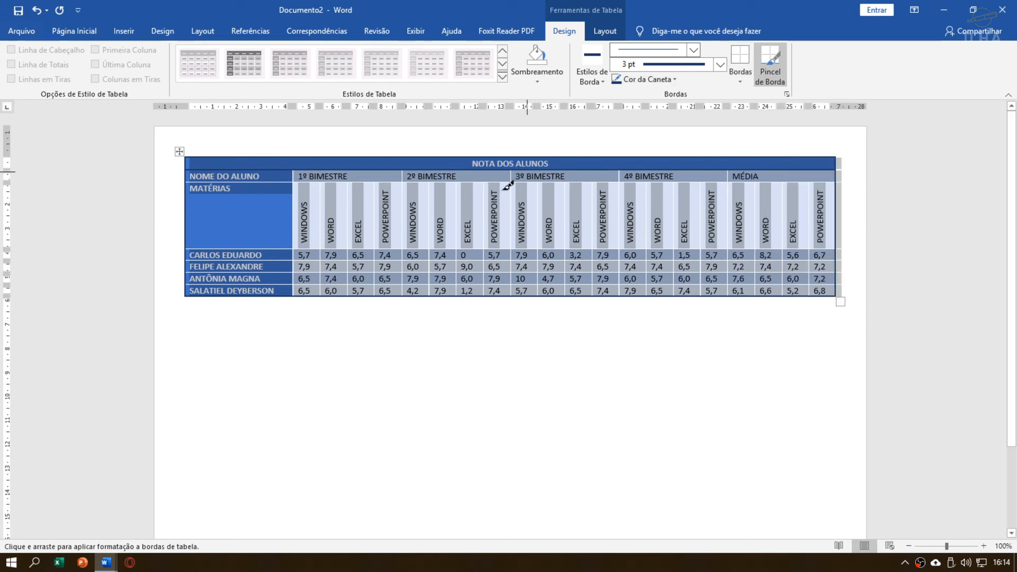
Step: Reselect the whole grades table, choose the 3 pt border weight again and try the no-border option on it
key("Escape")
left_click(561, 162)
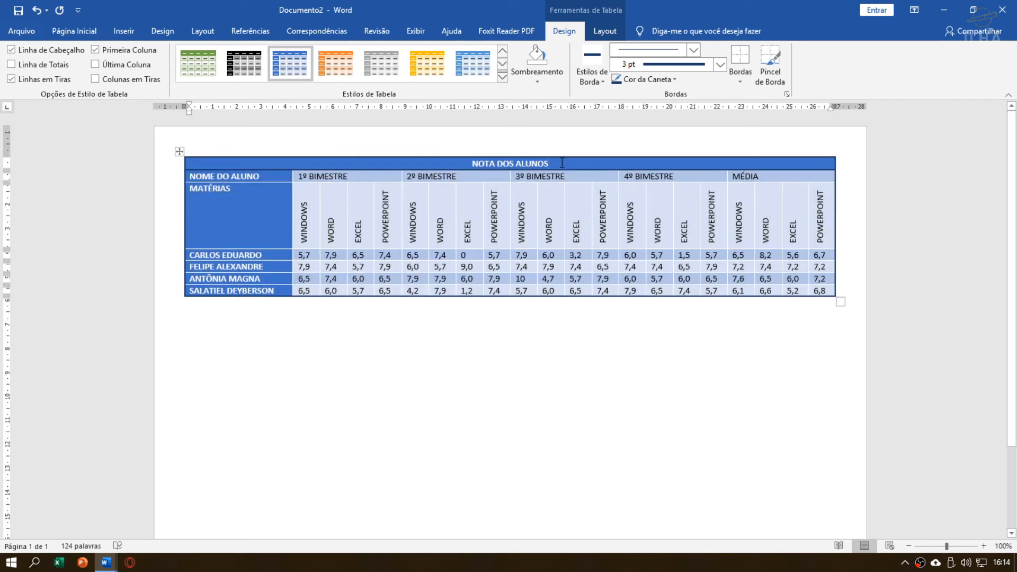
left_click(178, 152)
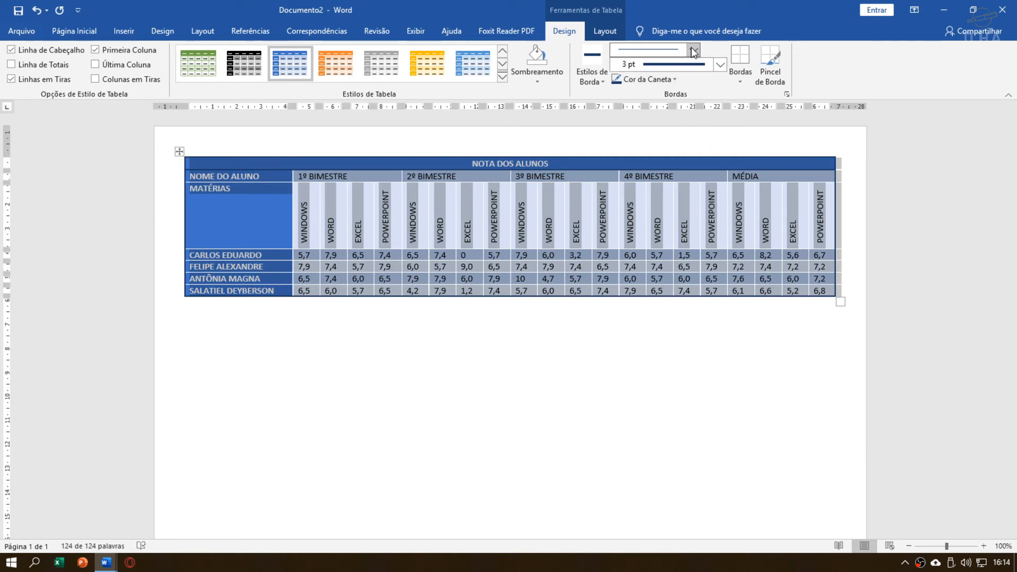
left_click(640, 56)
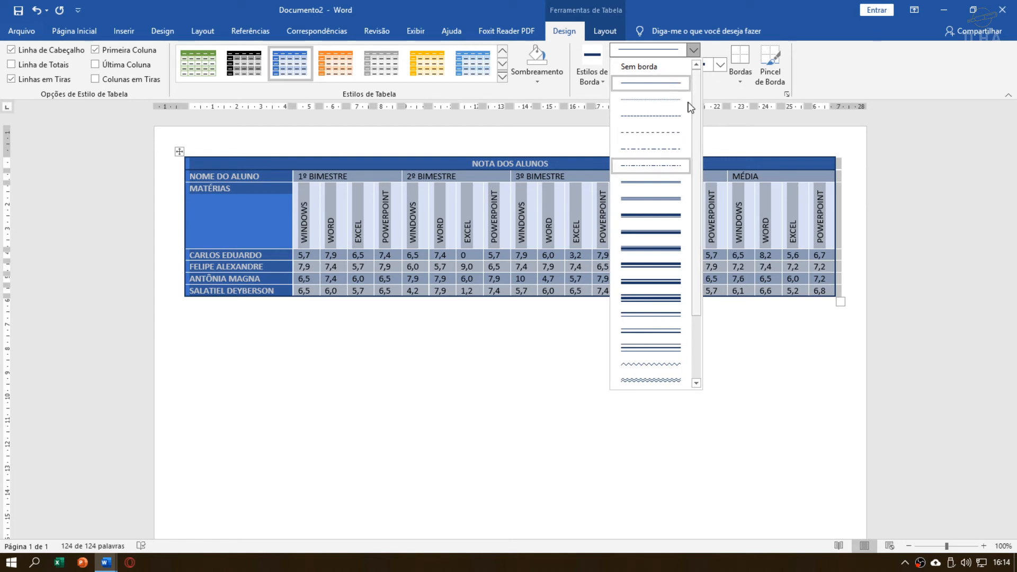
left_click(694, 50)
left_click(719, 63)
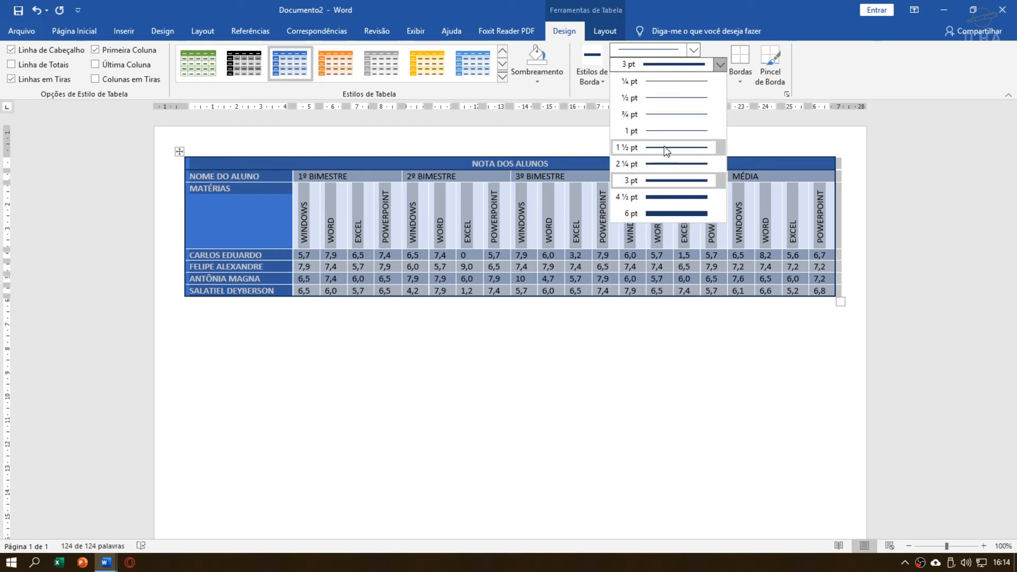
left_click(682, 181)
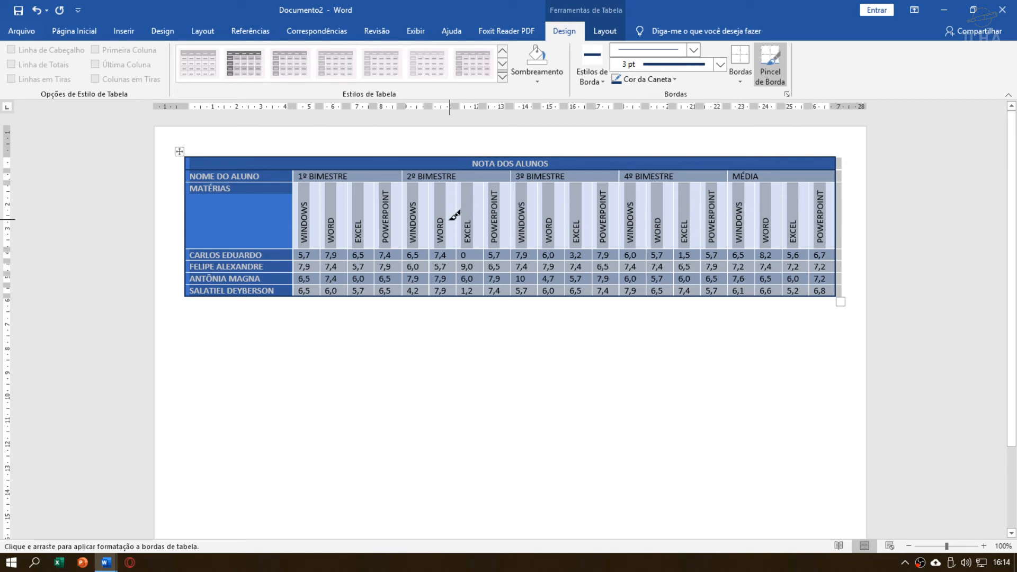
left_click(744, 79)
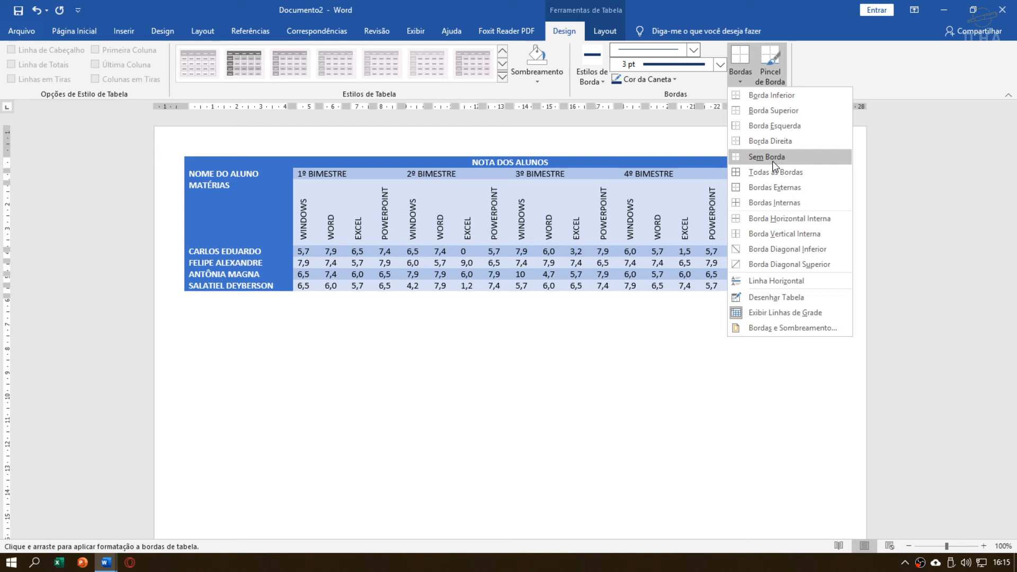
left_click(772, 159)
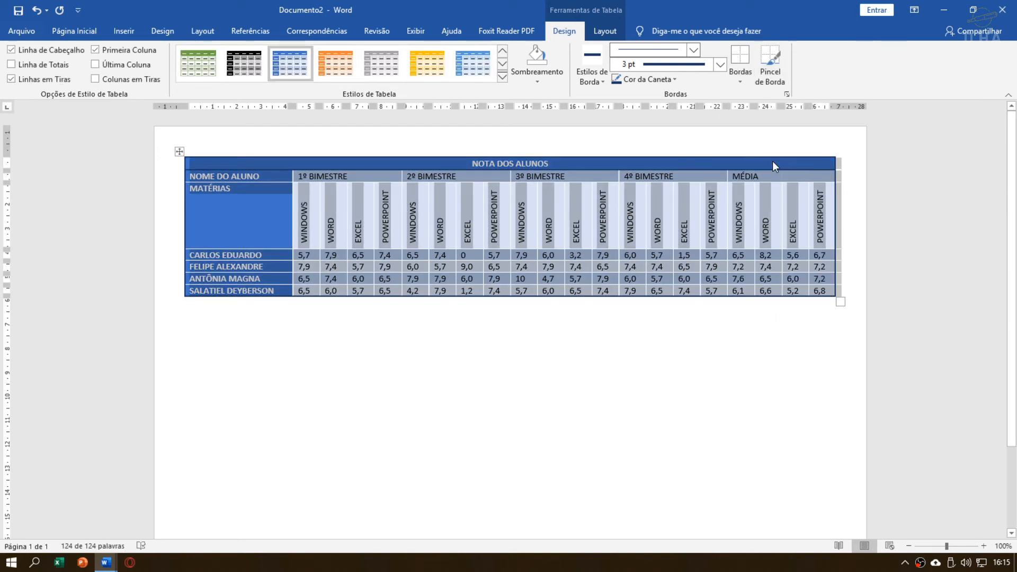
left_click(554, 165)
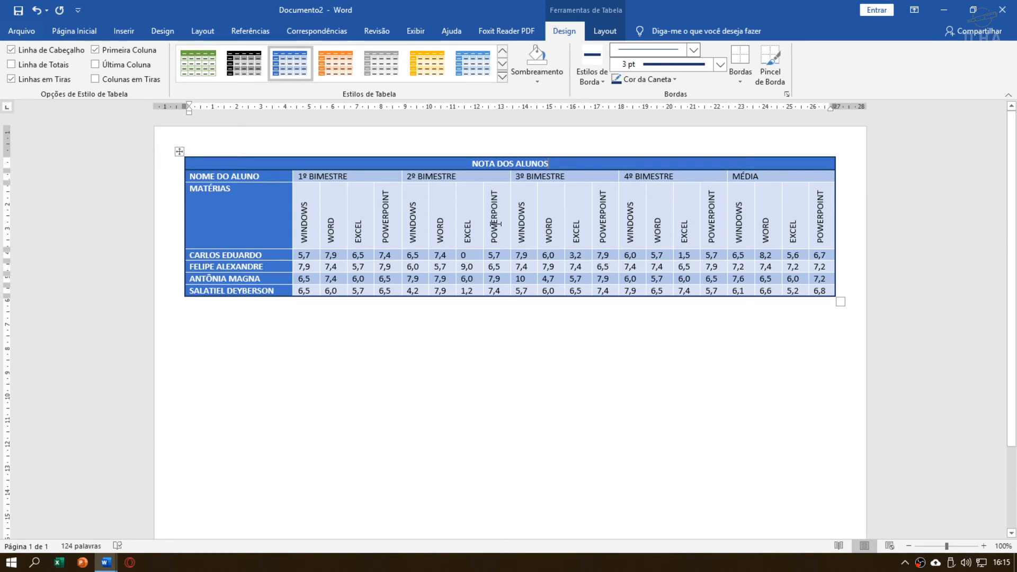
Step: Apply 3 pt white lines to all borders of the whole grades table
left_click(180, 151)
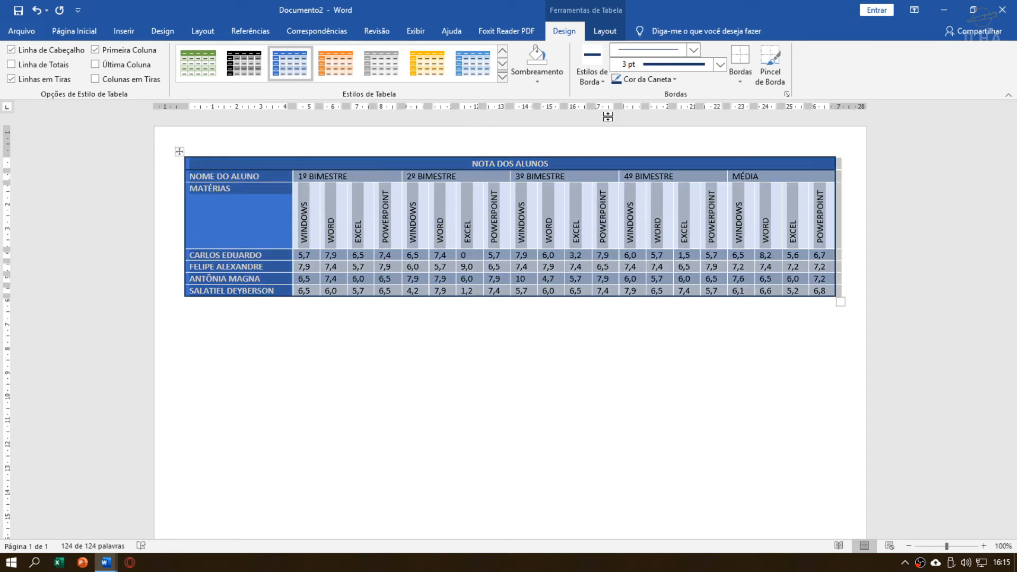
left_click(718, 63)
left_click(678, 180)
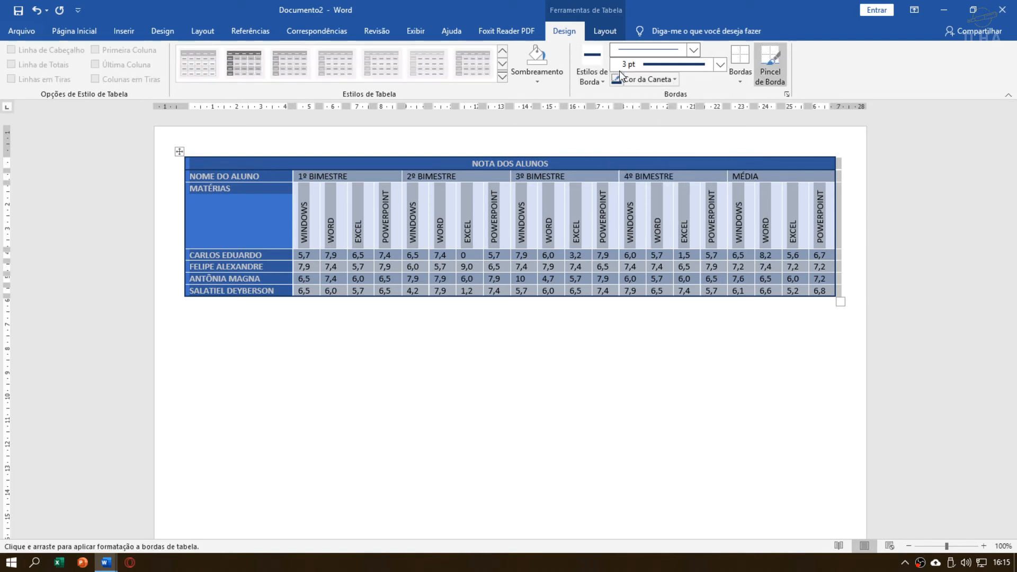
left_click(655, 82)
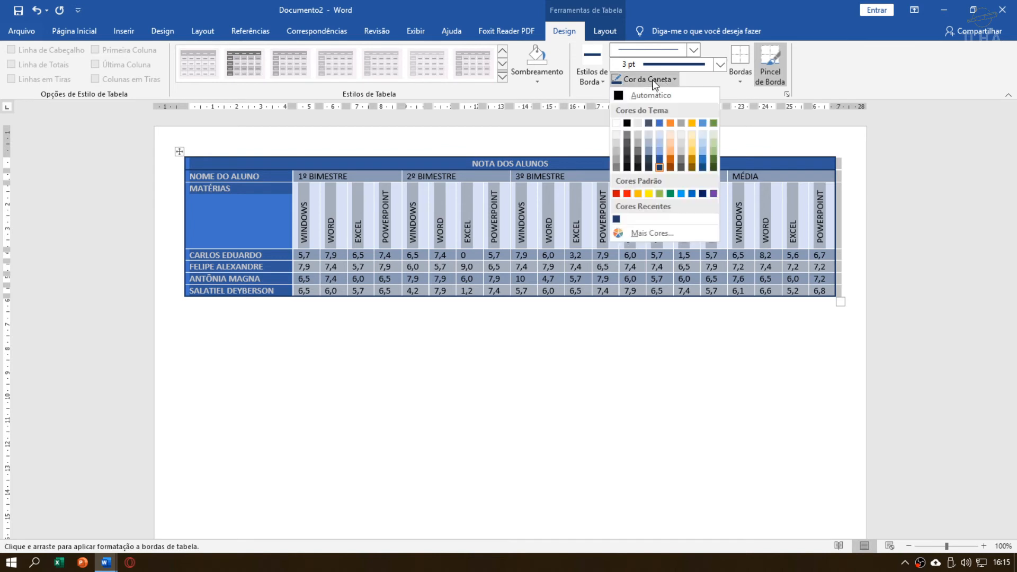
left_click(617, 124)
left_click(741, 80)
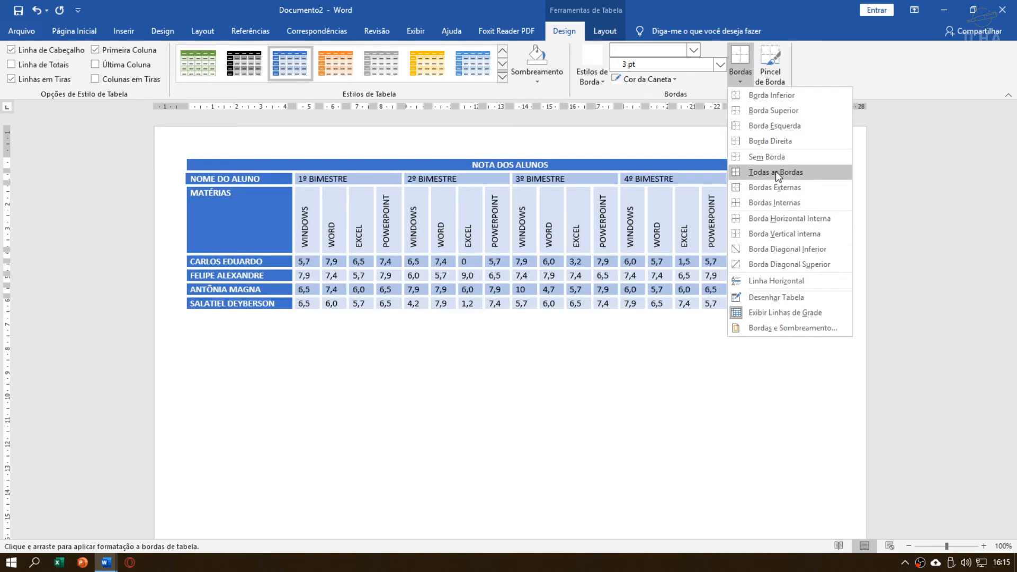
left_click(775, 172)
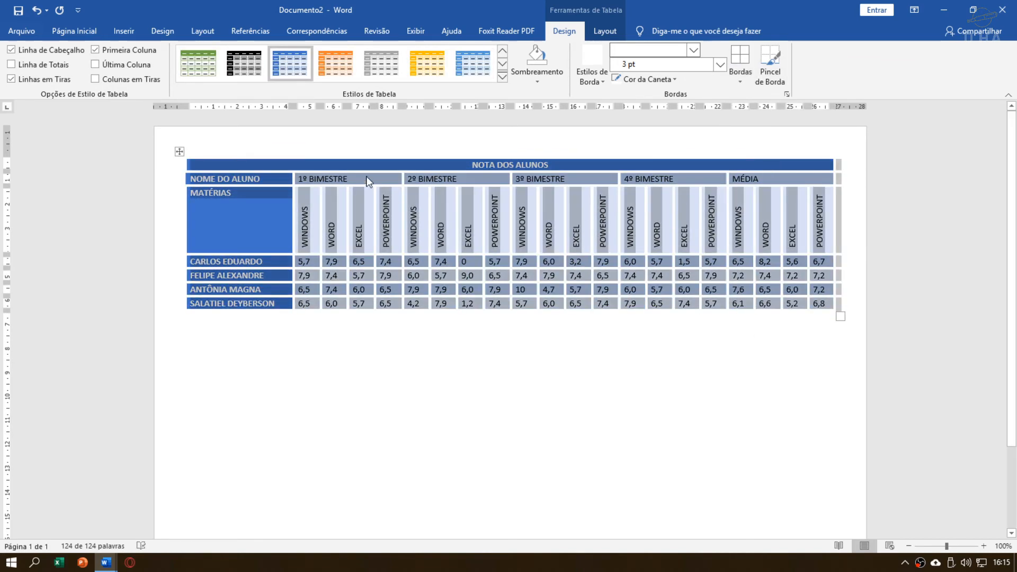
left_click(376, 217)
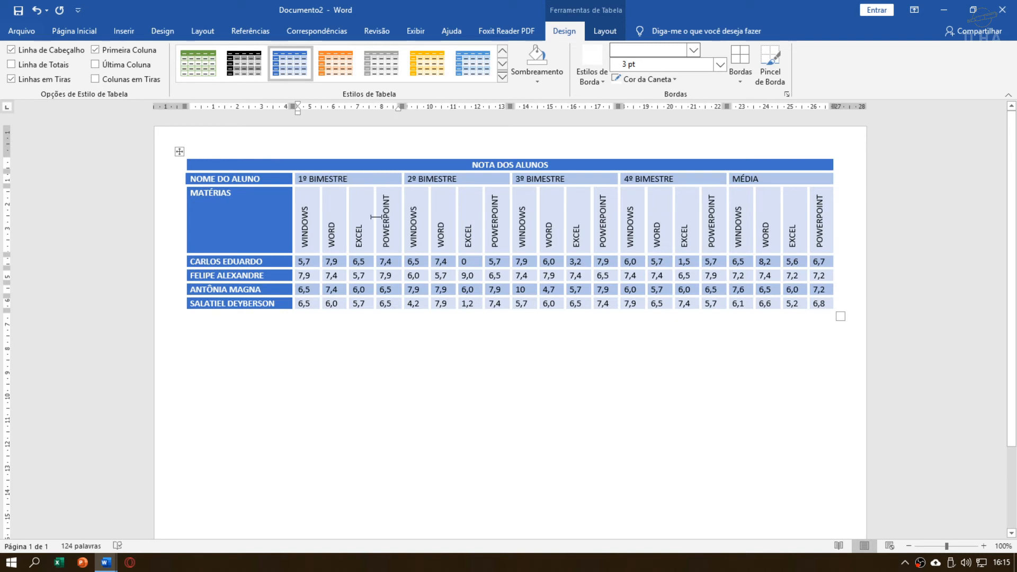
Step: Check the table's borders in the print preview, trying an adjustment of the NOME DO ALUNO cell's outer edge and undoing it
key("ctrl+p")
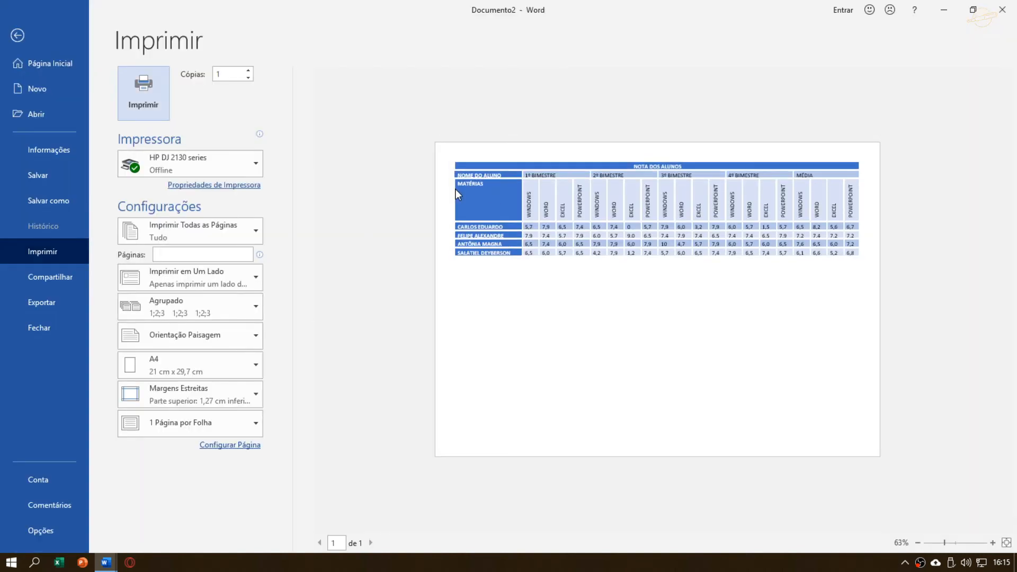
key("Escape")
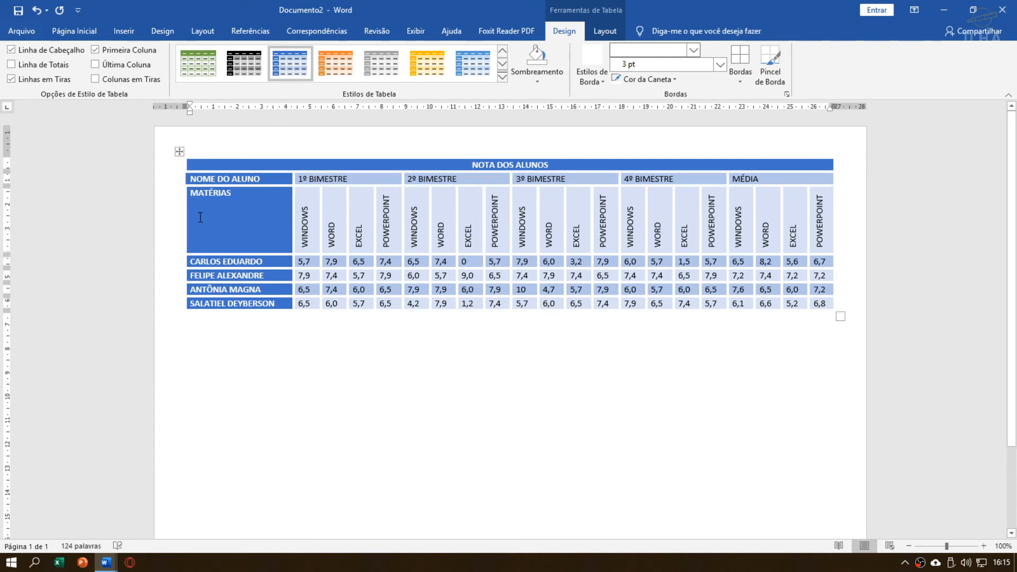
left_click(186, 179)
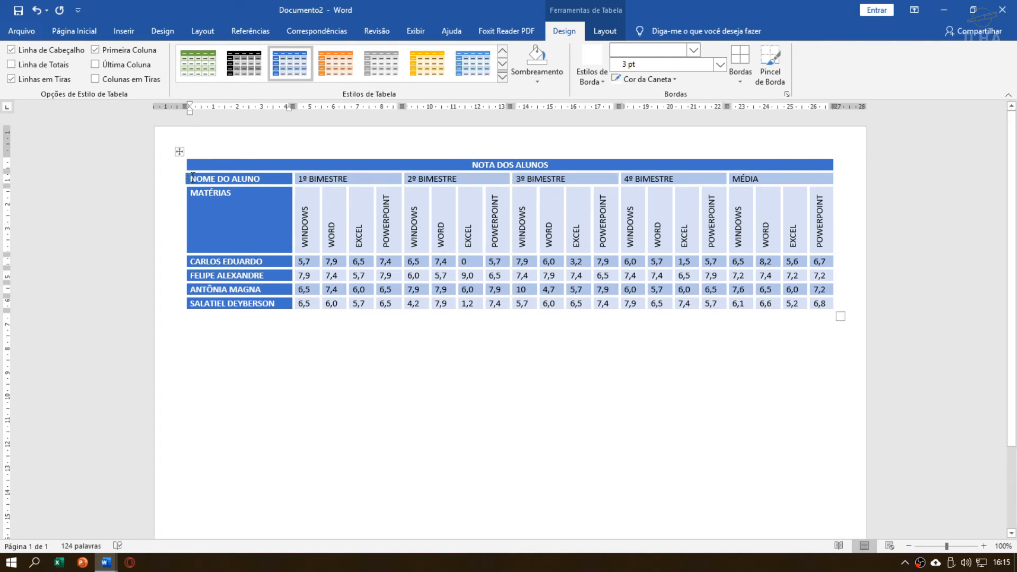
left_click_drag(185, 178, 186, 178)
key("ctrl+z")
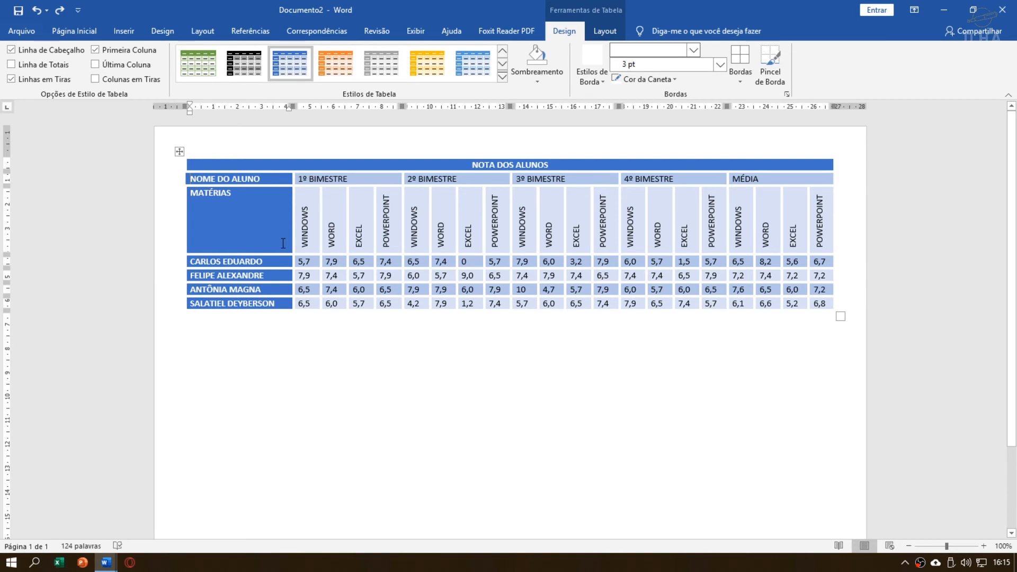
key("ctrl+p")
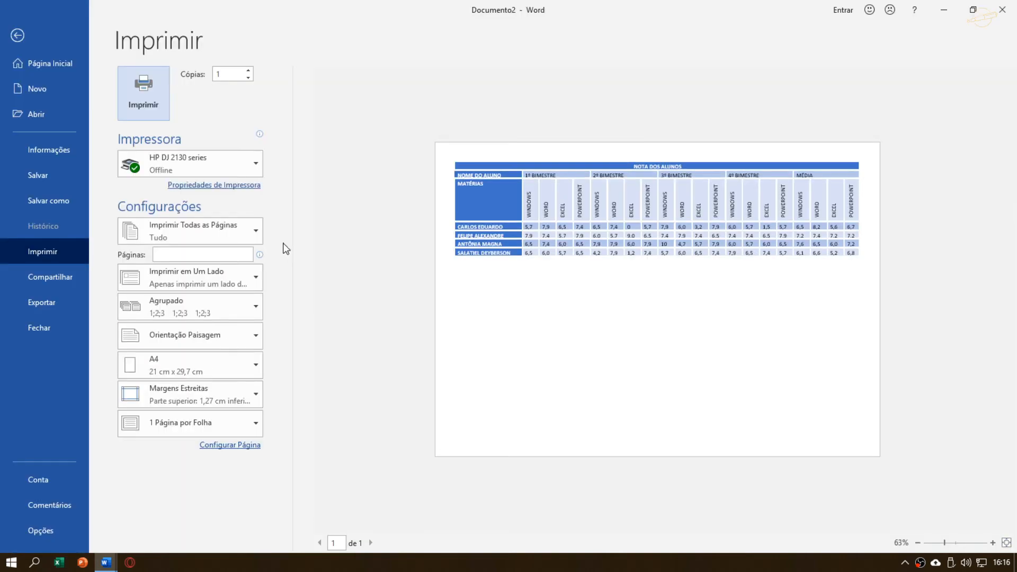
key("Escape")
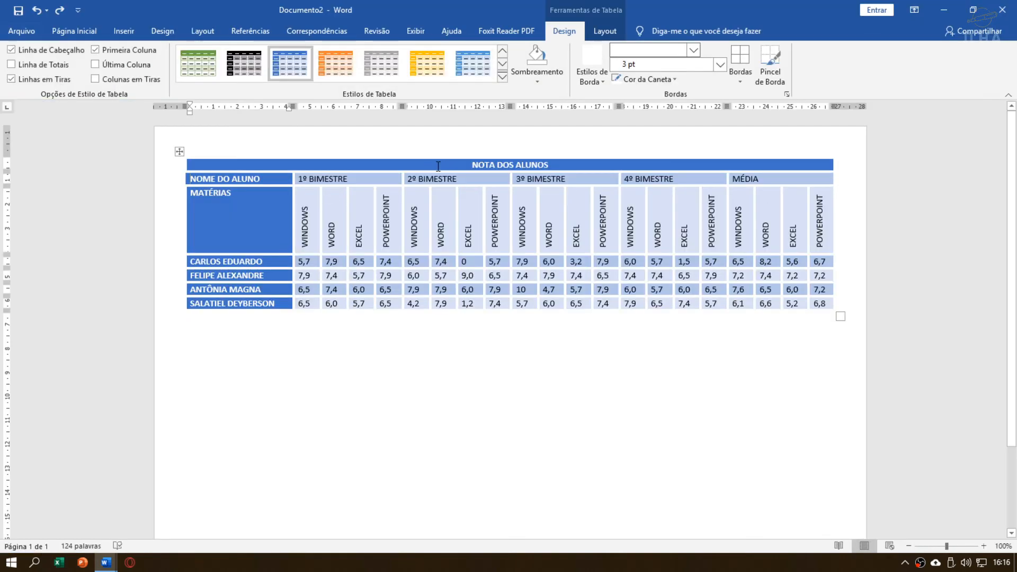
Step: Center the text of all table cells both horizontally and vertically
left_click(178, 152)
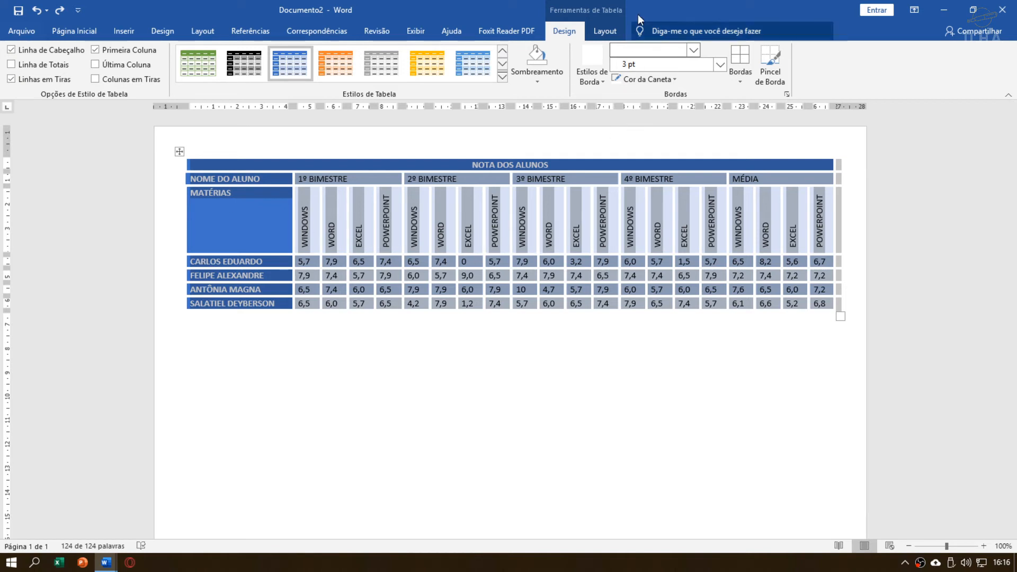
left_click(604, 31)
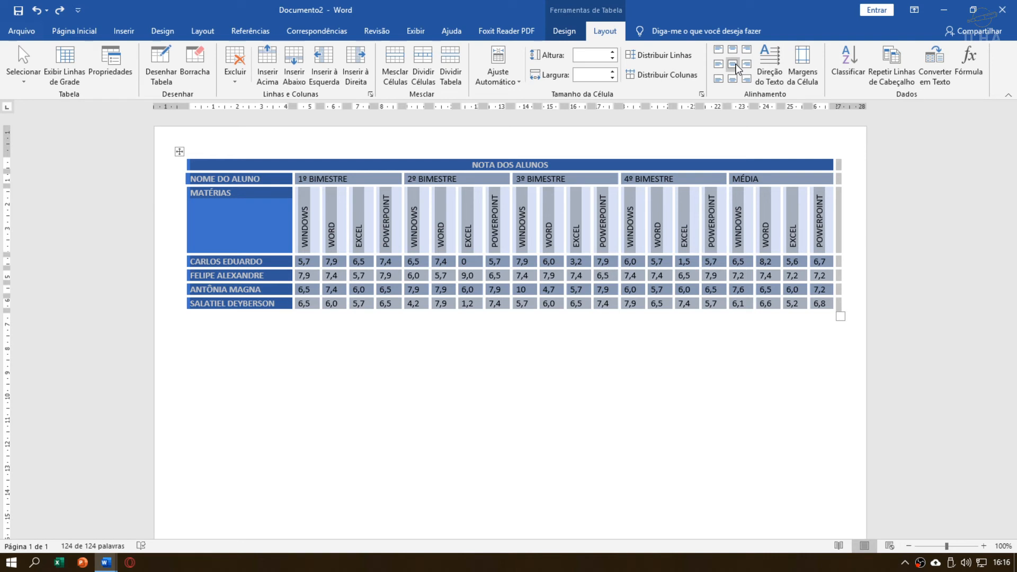
left_click(735, 66)
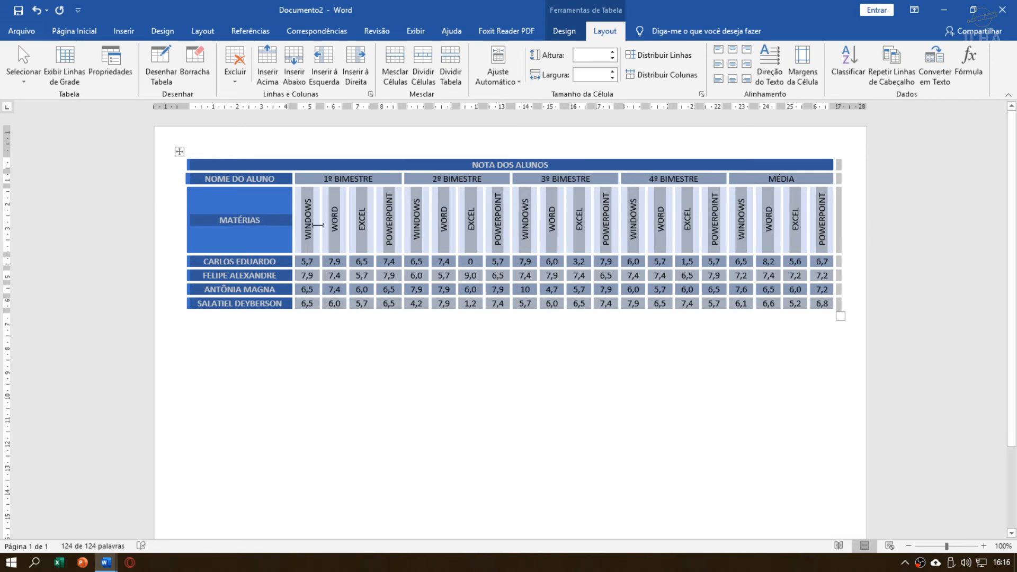
left_click(301, 214)
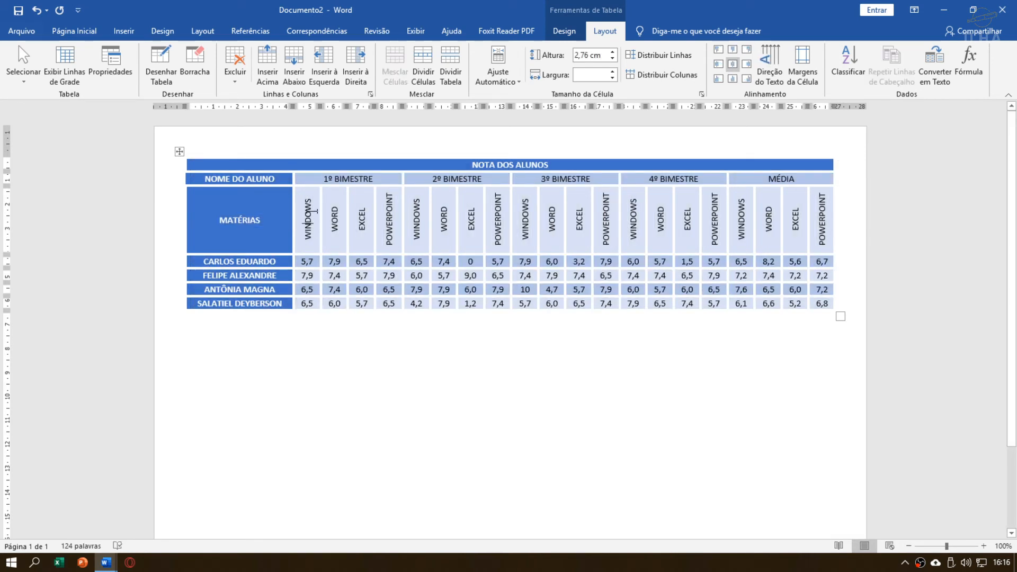
Step: Make the heading cells from 1º BIMESTRE to MÉDIA bold with the darkest theme blue font color
left_click(564, 31)
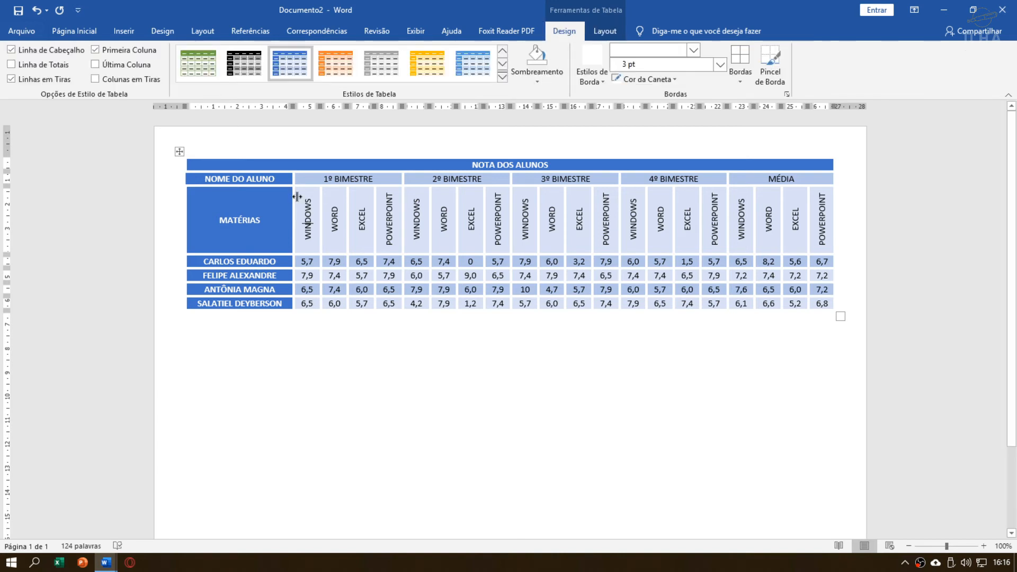
left_click_drag(328, 178, 796, 175)
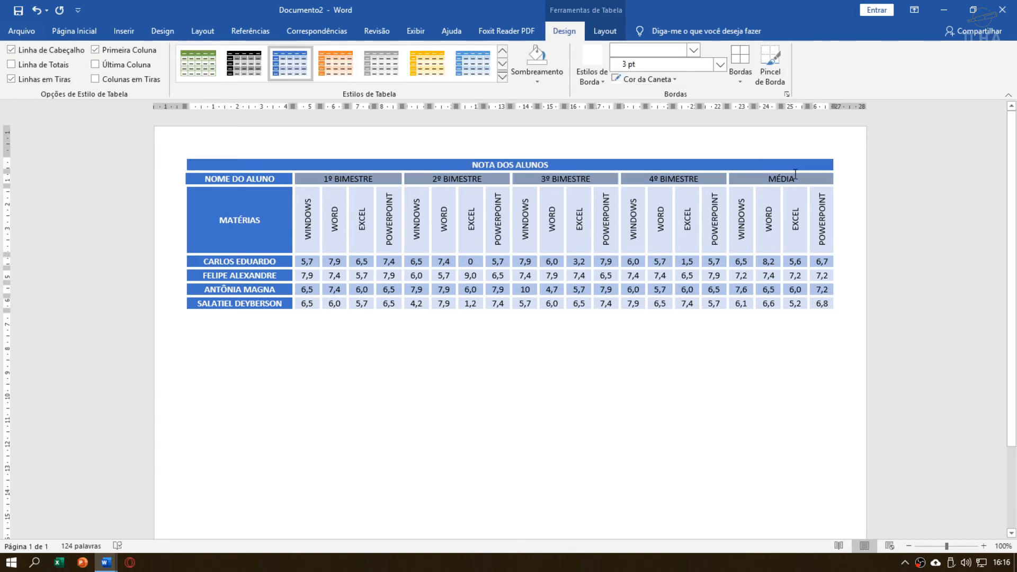
left_click(354, 179)
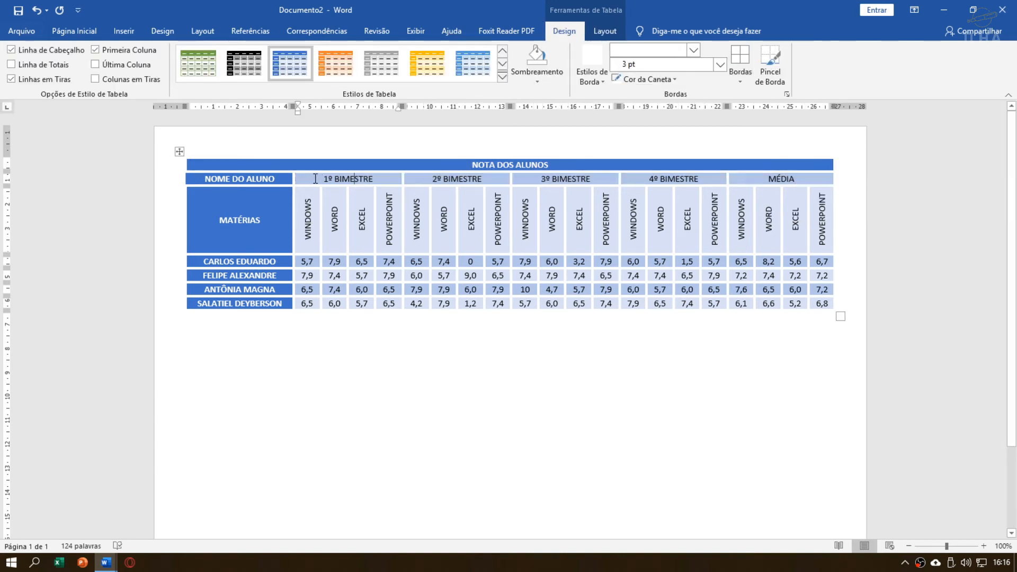
left_click_drag(315, 178, 777, 177)
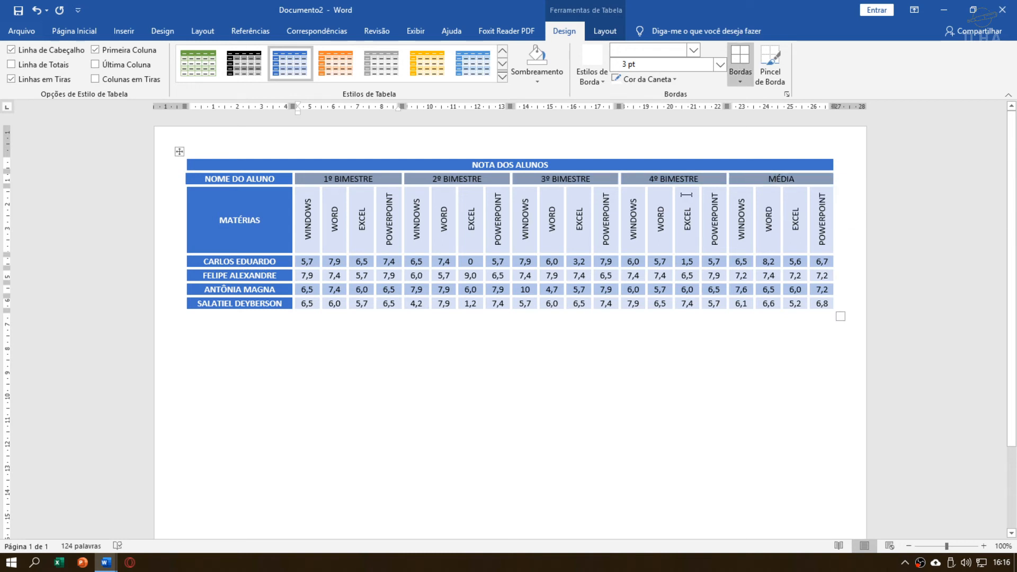
key("ctrl+n")
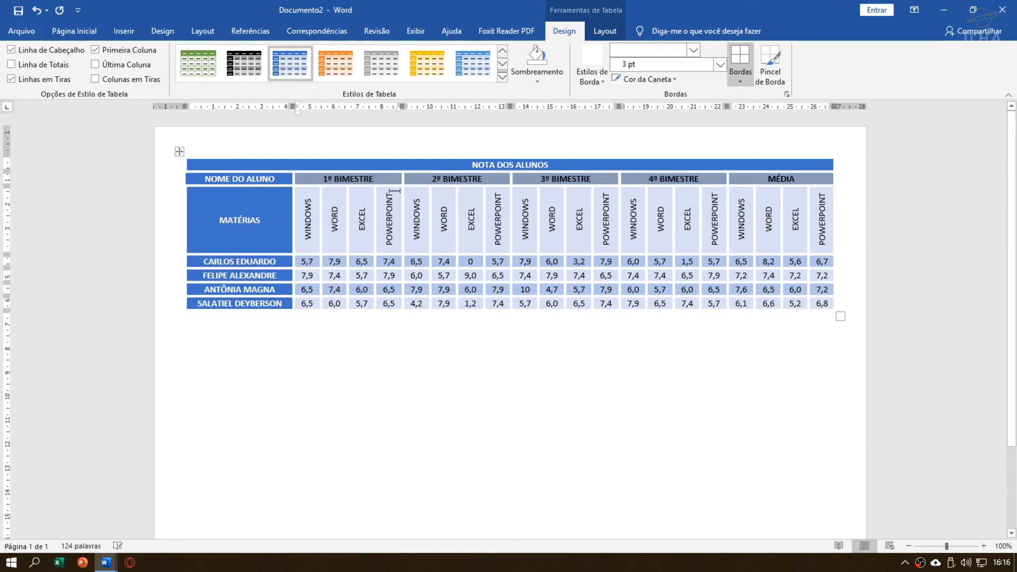
right_click(363, 181)
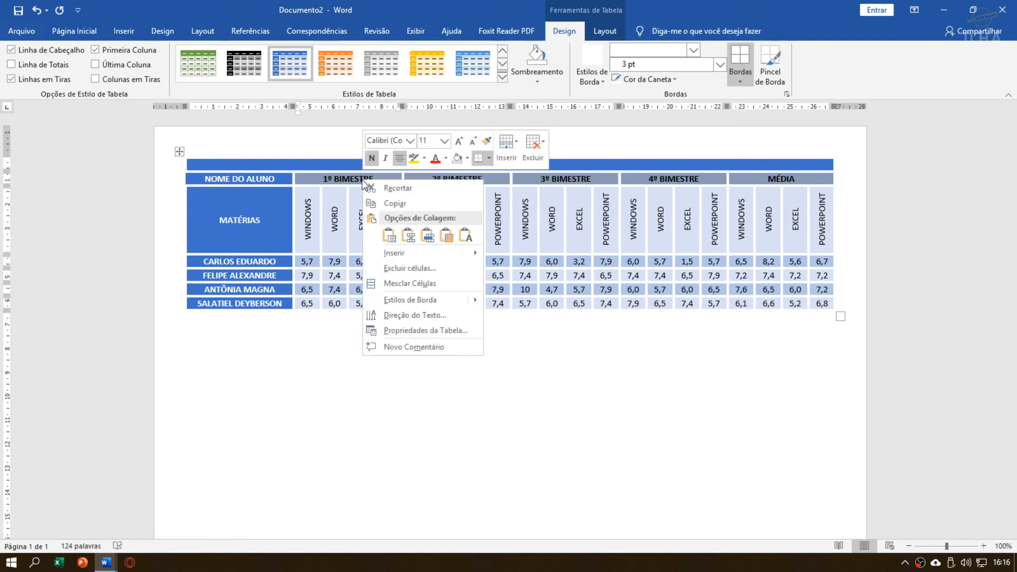
left_click(445, 158)
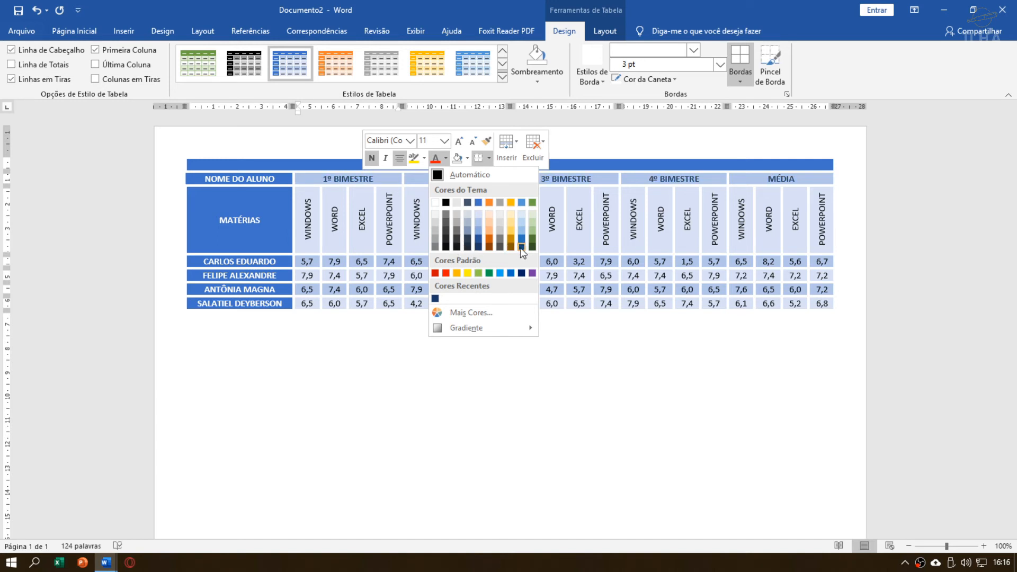
left_click(475, 248)
left_click(441, 179)
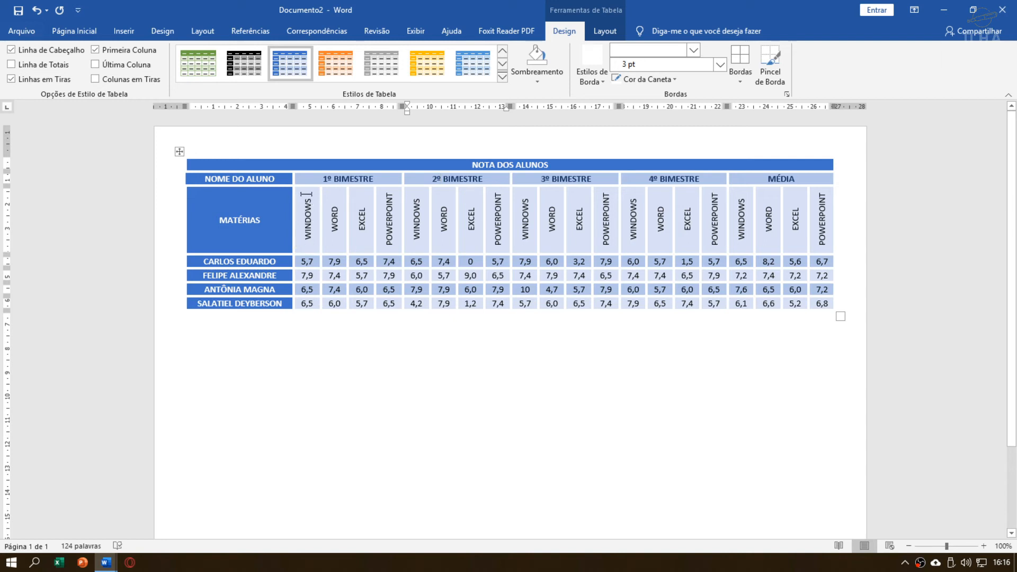
Step: Shade the WINDOWS column of 1º BIMESTRE, from its heading through the last student row, with the darkest theme blue
left_click_drag(297, 209, 296, 303)
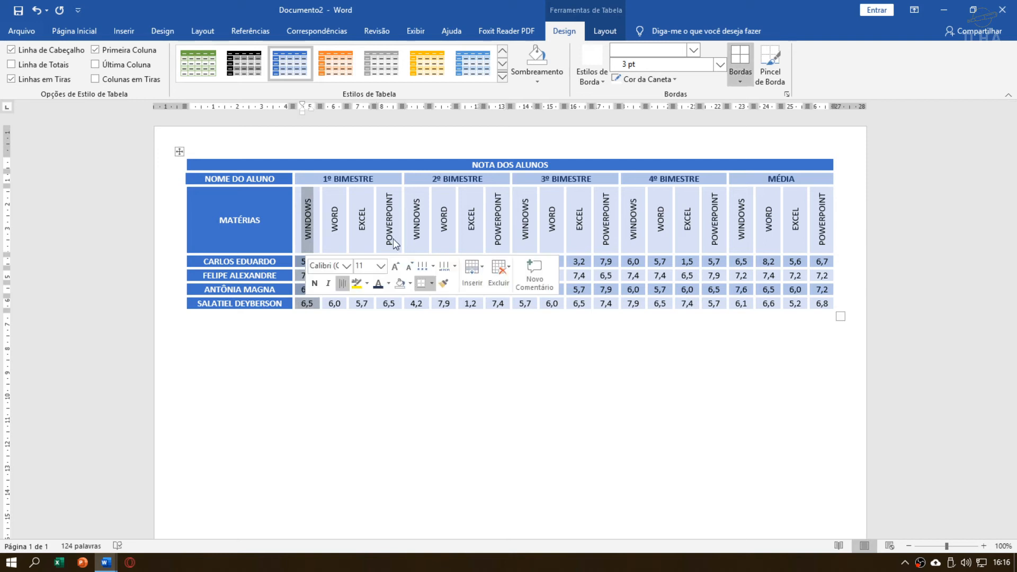
left_click(538, 83)
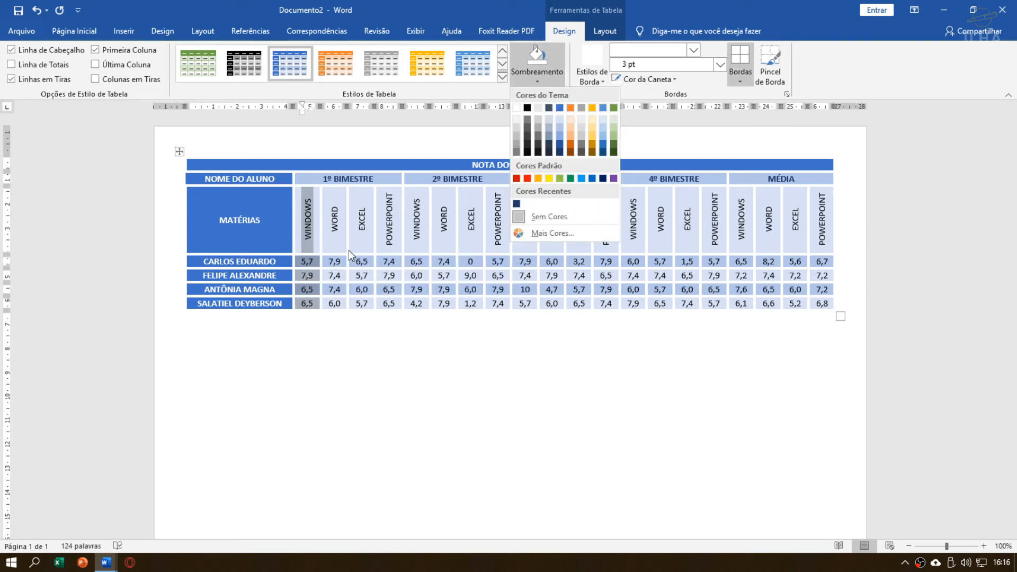
left_click(558, 152)
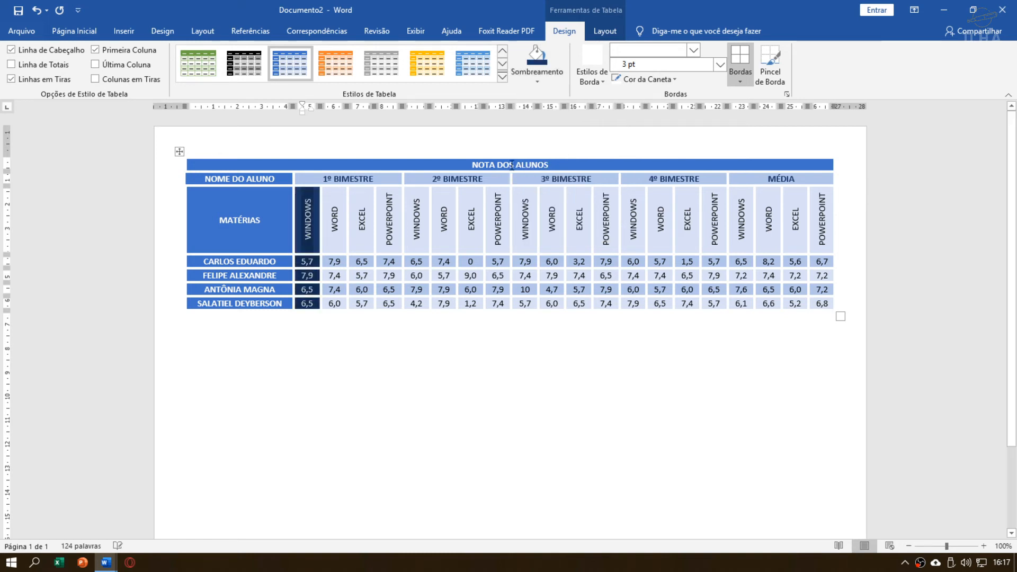
Step: Shade 1º BIMESTRE's WORD column with the second-darkest theme blue and its EXCEL column with a medium-light theme blue, from headings through the last student row
left_click_drag(335, 200, 334, 306)
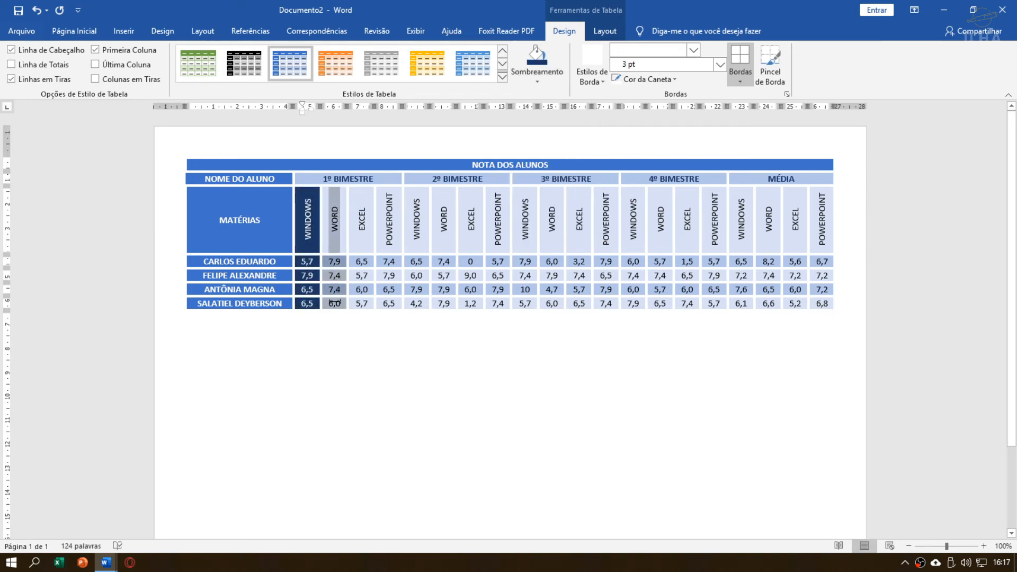
left_click(537, 82)
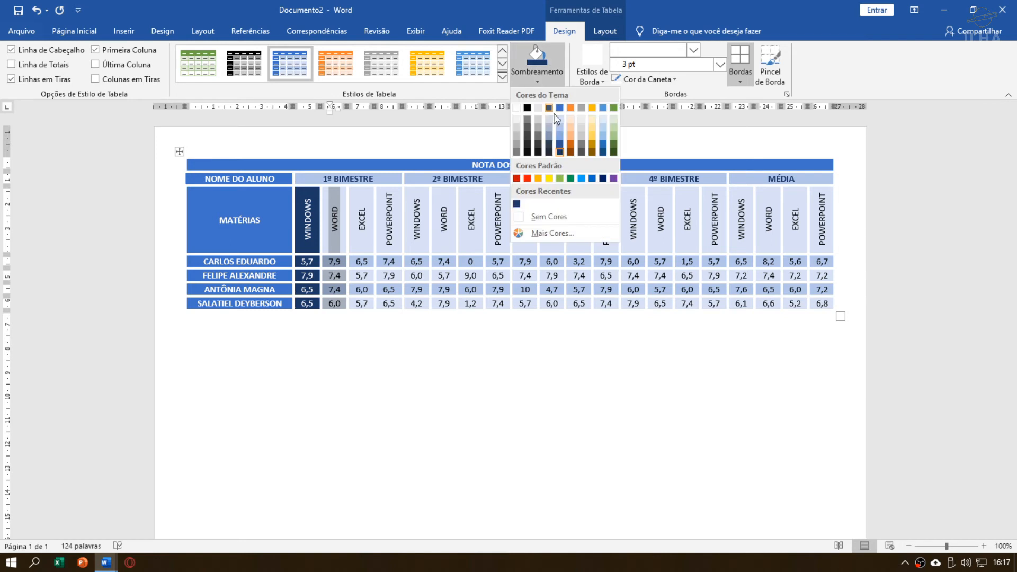
left_click(559, 151)
left_click_drag(364, 197, 362, 304)
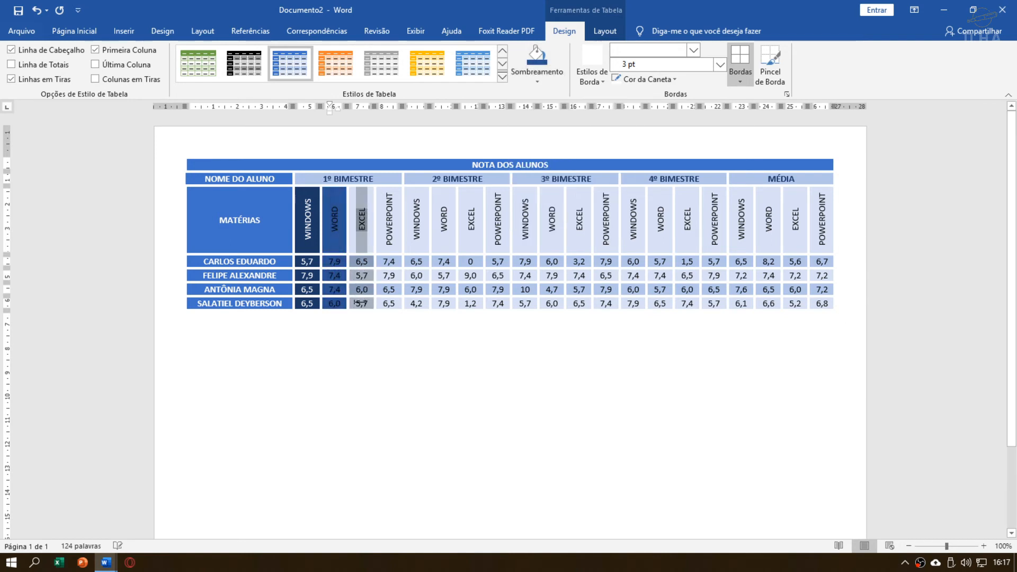
left_click(537, 82)
left_click(560, 135)
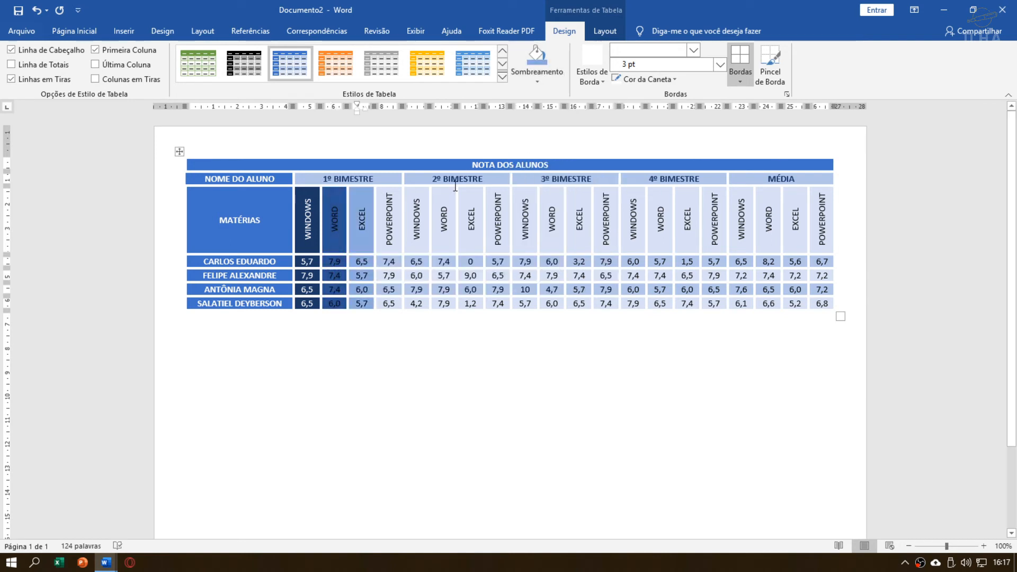
Step: Shade the POWERPOINT column of 1º BIMESTRE, from its heading through the last student row, with the second-lightest theme blue
left_click(381, 248)
left_click_drag(382, 248, 389, 306)
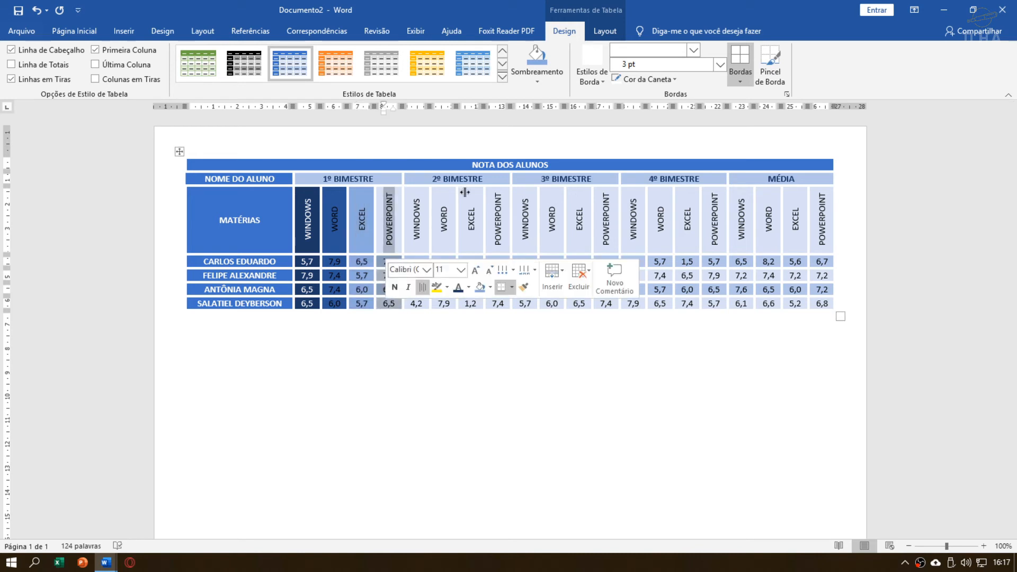
left_click(537, 82)
left_click(558, 126)
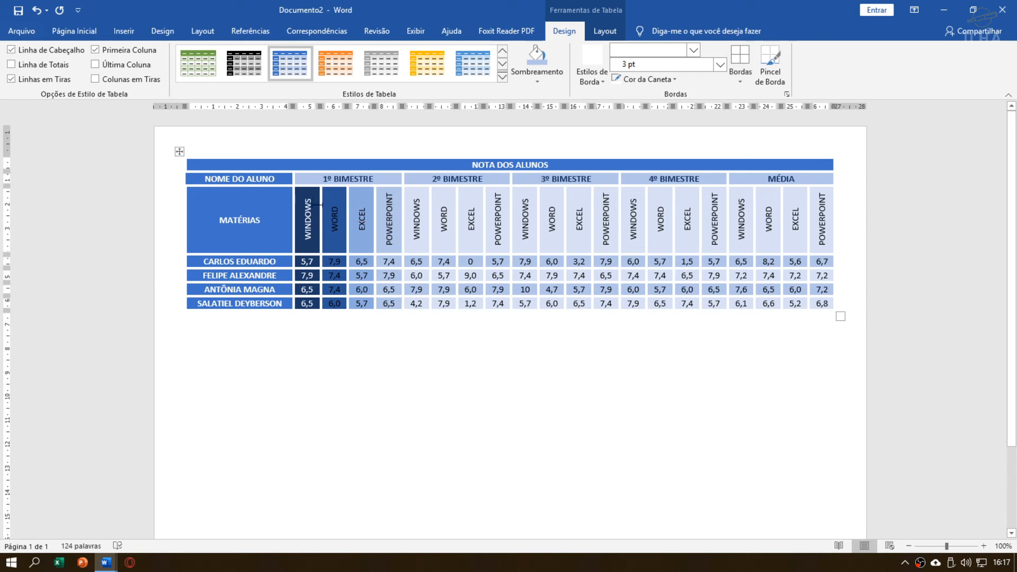
Step: Change the font color of the WORD column in 1º BIMESTRE, heading and grades, to white
left_click_drag(331, 217, 334, 305)
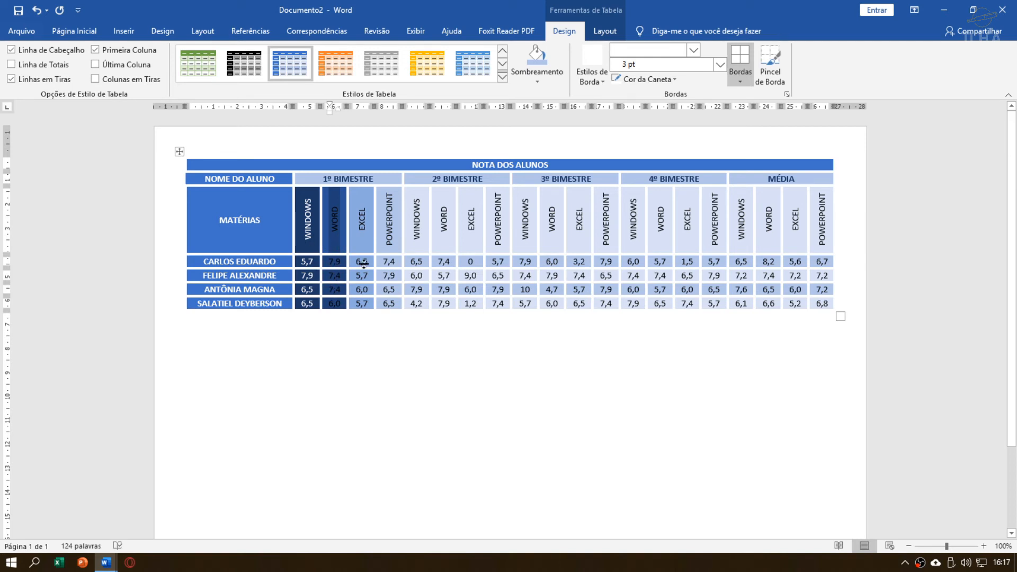
right_click(335, 212)
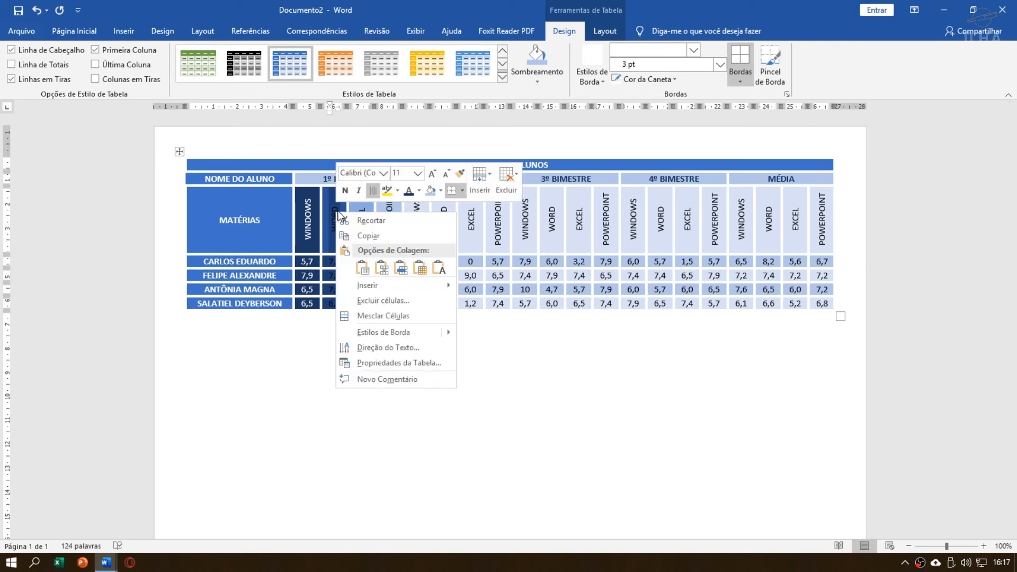
left_click(418, 191)
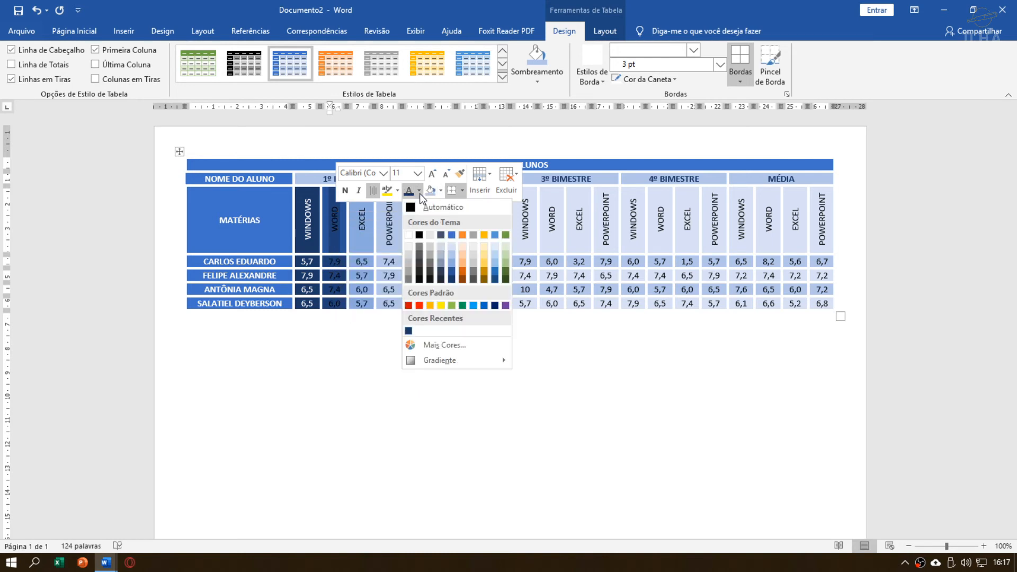
left_click(408, 235)
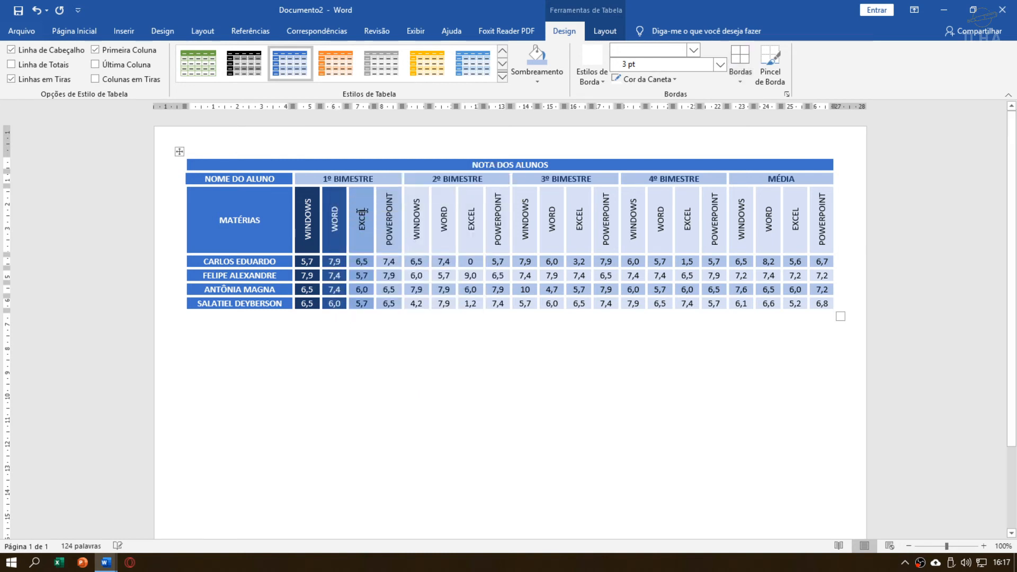
Step: Change the font color of the EXCEL and POWERPOINT columns in 1º BIMESTRE, headings and grades, to a dark theme blue
left_click_drag(362, 203, 362, 301)
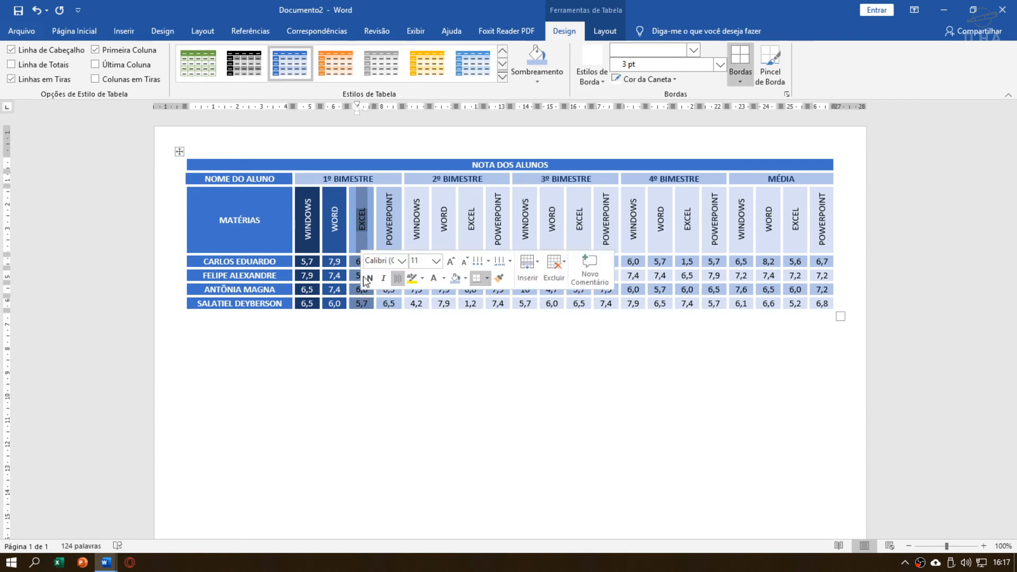
left_click(362, 196)
mouse_move(362, 196)
left_mouse_down()
mouse_move(389, 265)
mouse_move(390, 303)
left_mouse_up()
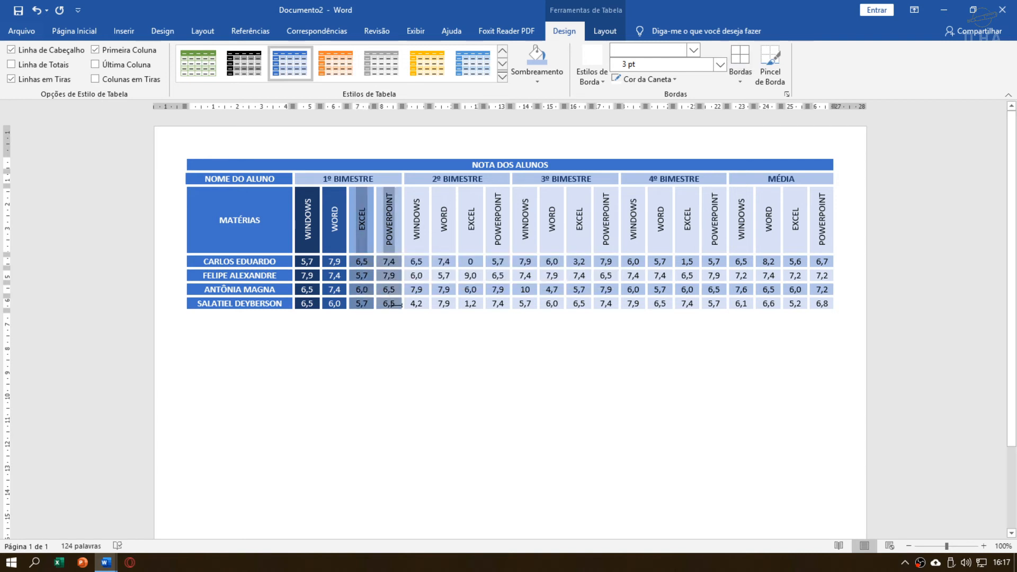
right_click(386, 215)
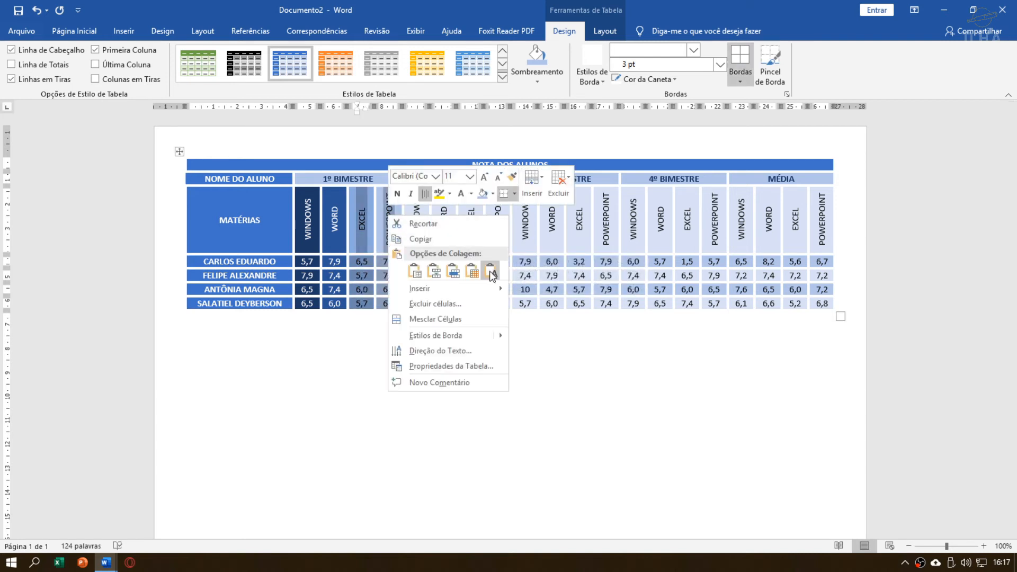
left_click(471, 194)
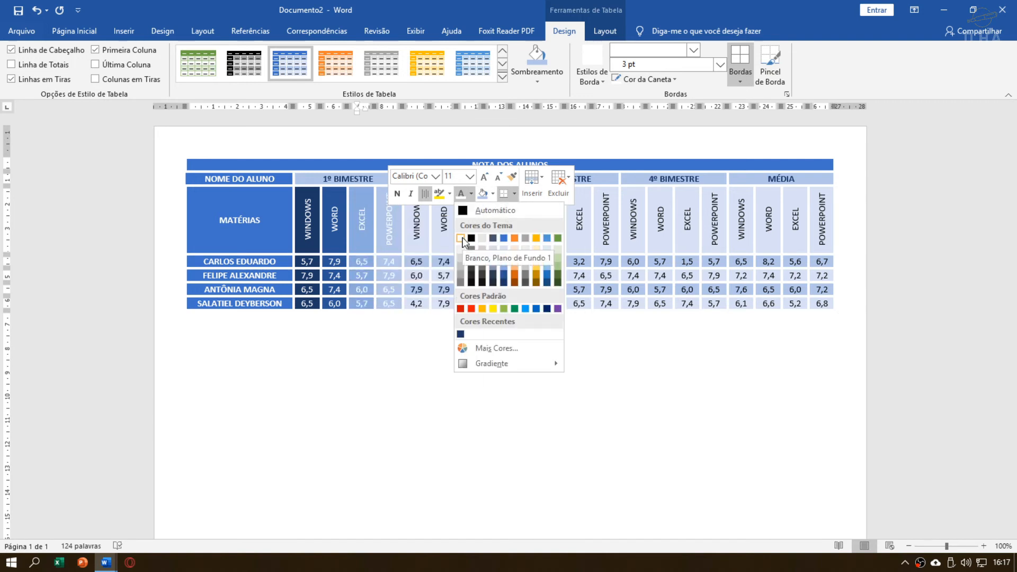
left_click(504, 288)
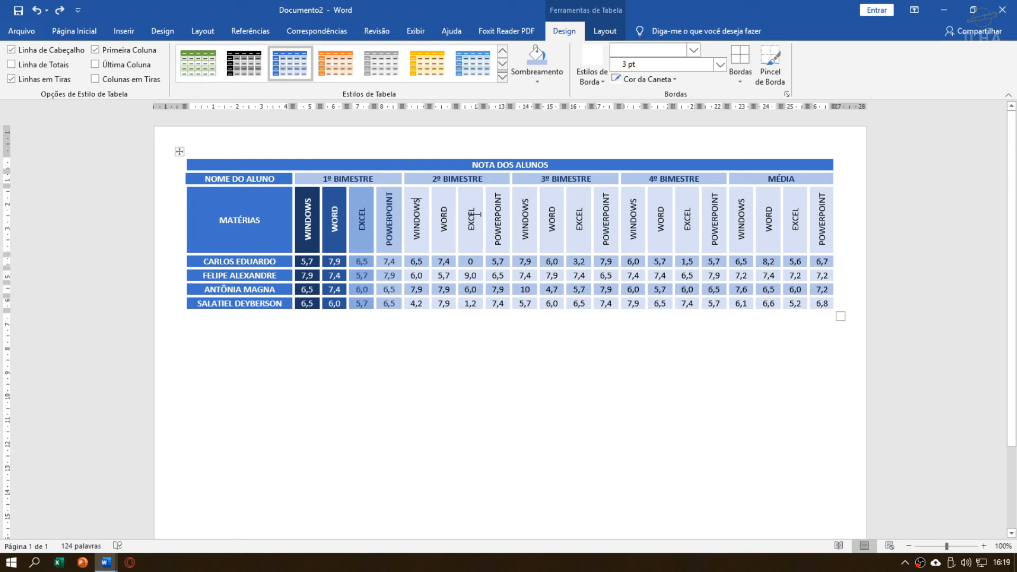
Step: Shade the WINDOWS columns of 2º, 3º and 4º BIMESTRE and MÉDIA, headings and grades, with the darkest theme blue
left_click(91, 36)
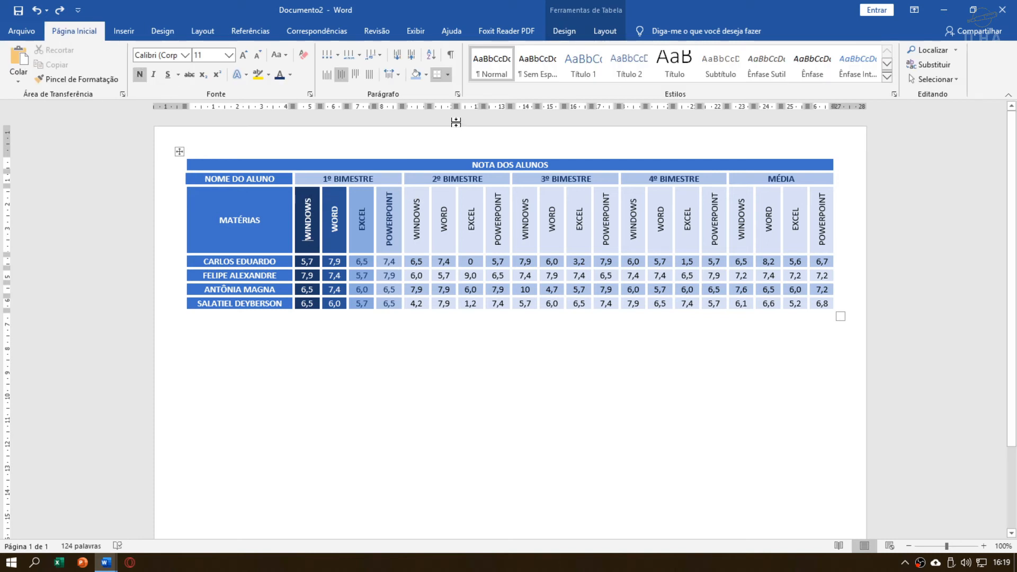
left_click(577, 33)
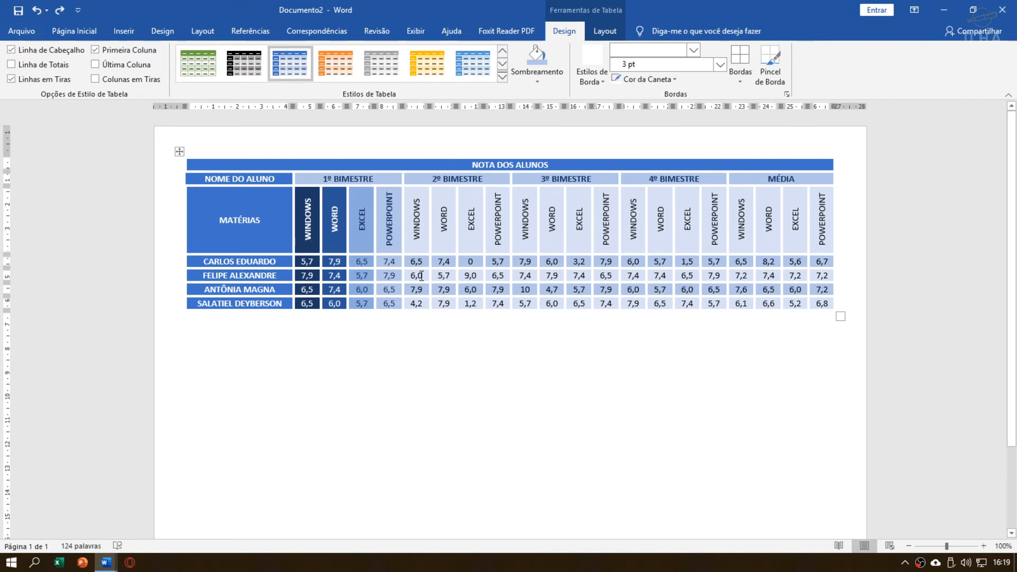
left_click_drag(416, 193, 416, 301)
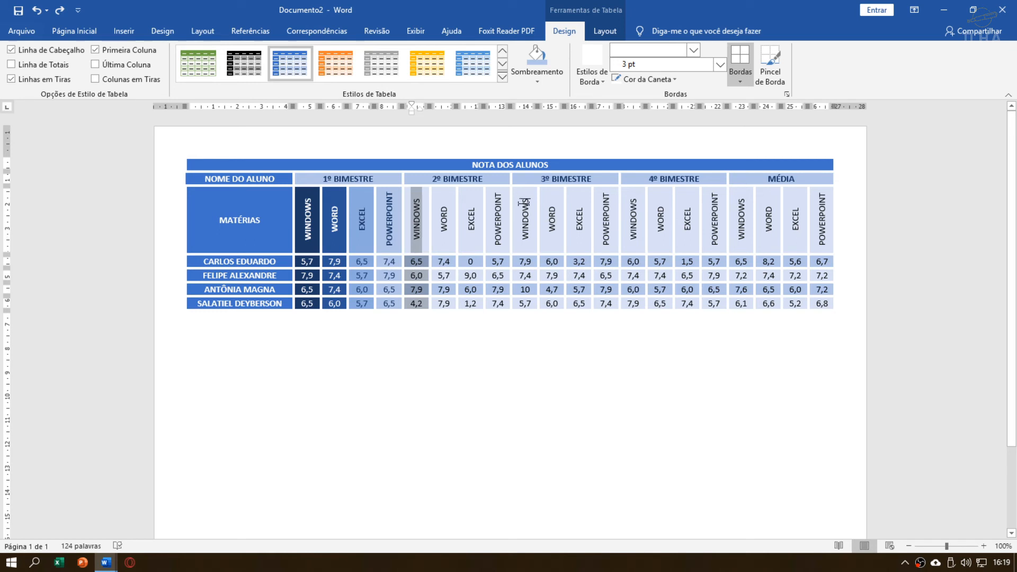
left_click_drag(524, 197, 531, 299)
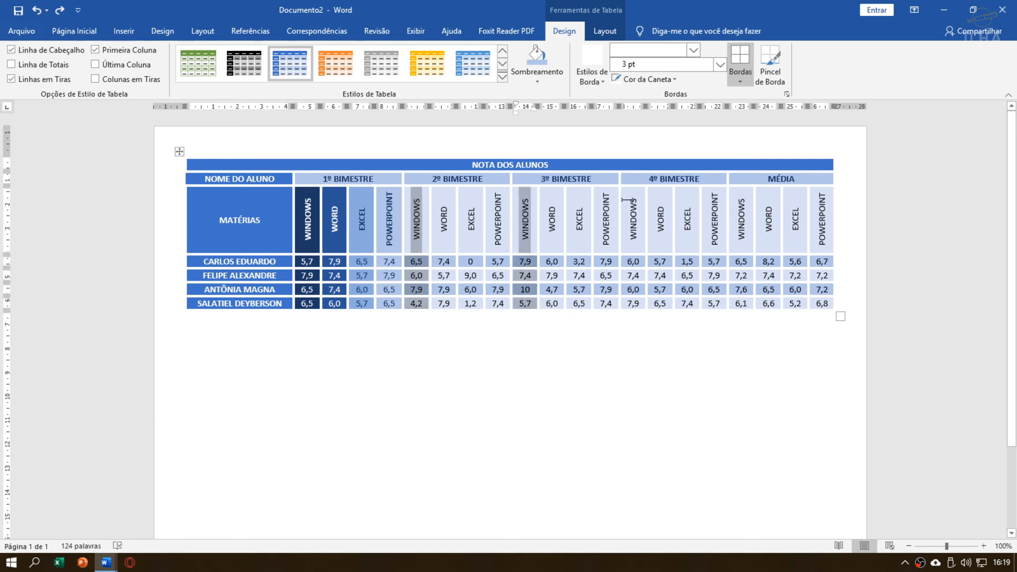
left_click_drag(630, 199, 631, 307)
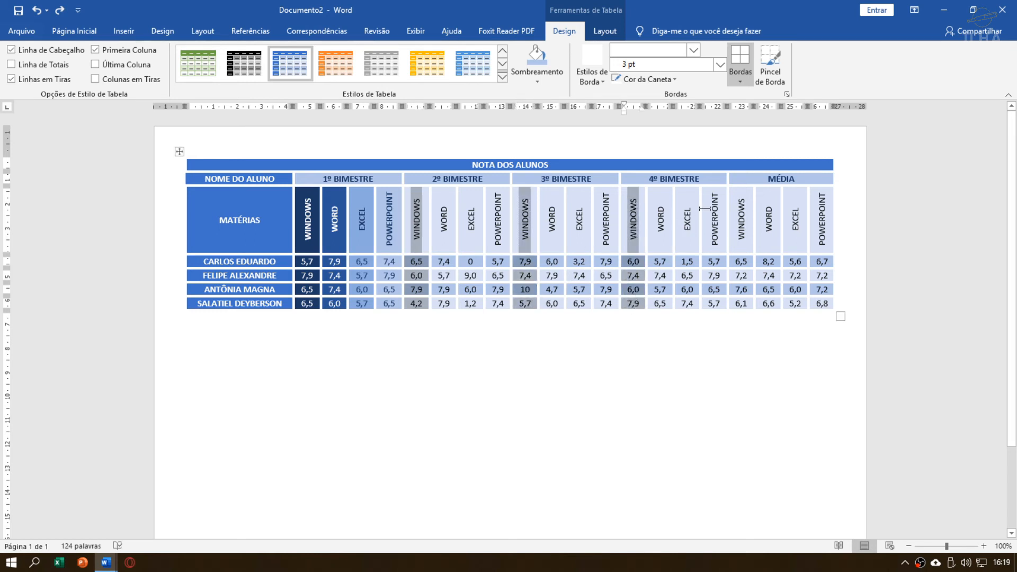
left_click_drag(742, 192, 742, 305)
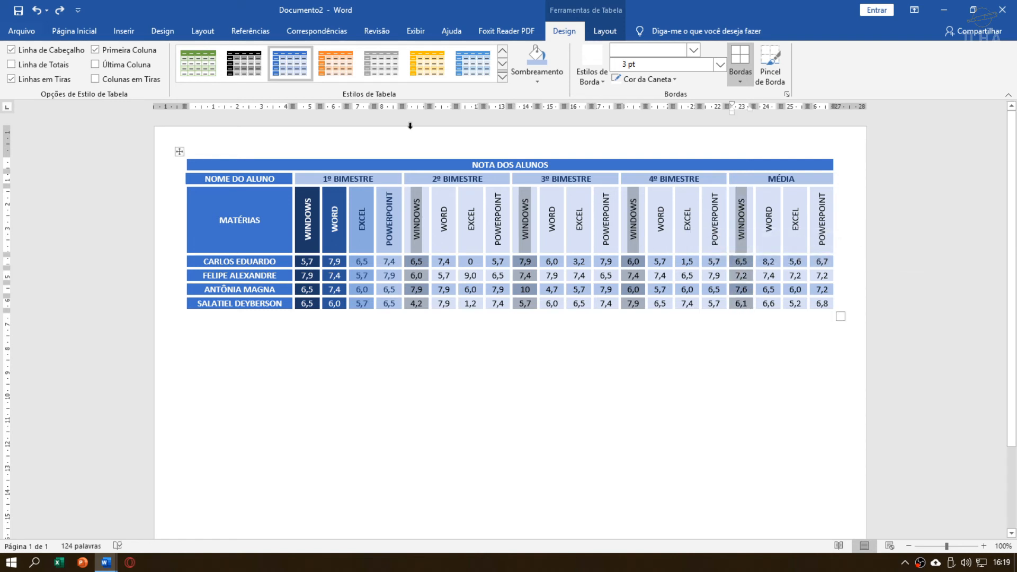
left_click(537, 80)
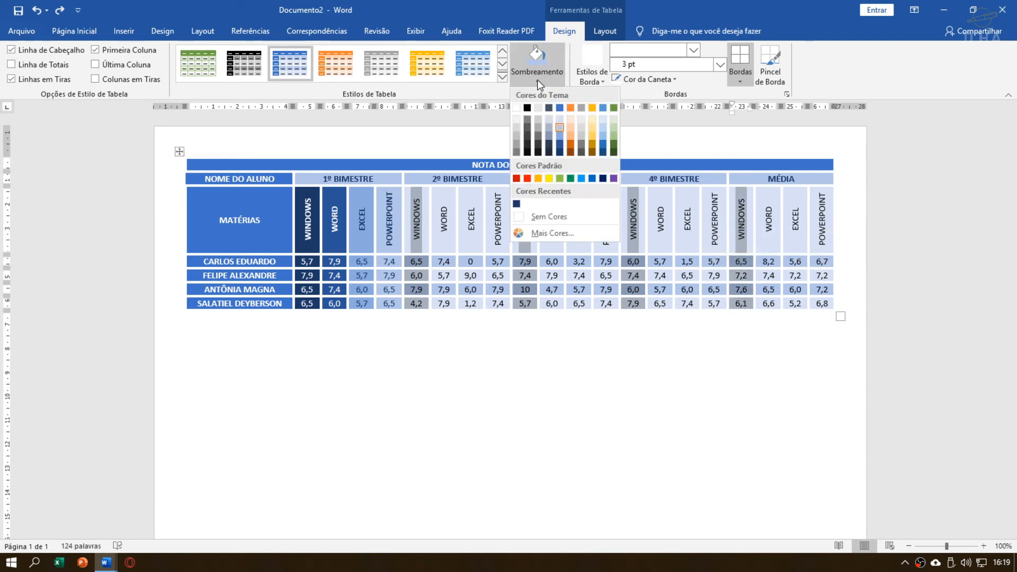
left_click(560, 153)
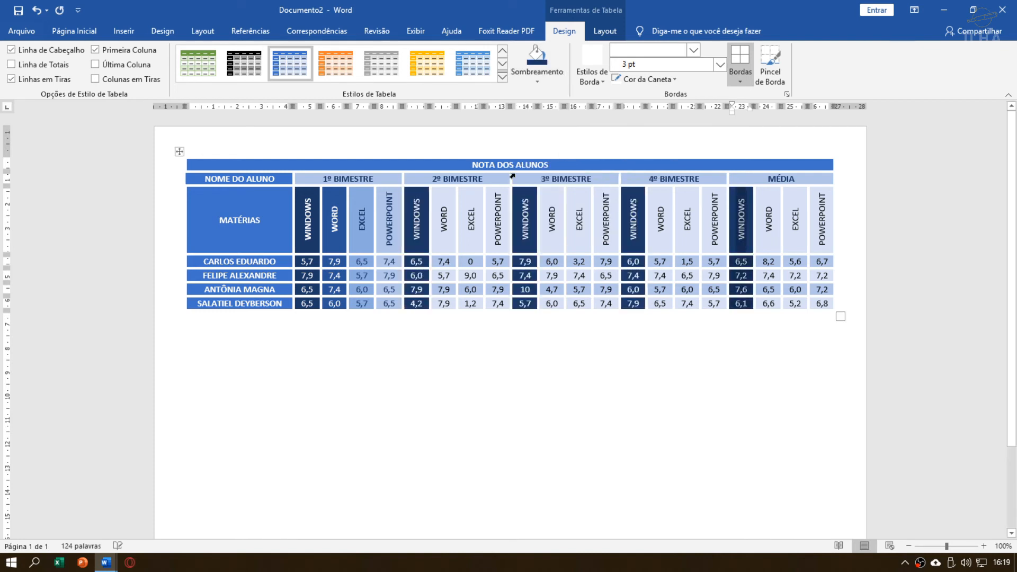
Step: Shade the WORD columns of 2º, 3º and 4º BIMESTRE and MÉDIA, headings and grades, with the second-darkest theme blue
left_click_drag(444, 199, 444, 303)
left_click_drag(549, 198, 551, 303)
left_click_drag(662, 212, 666, 303)
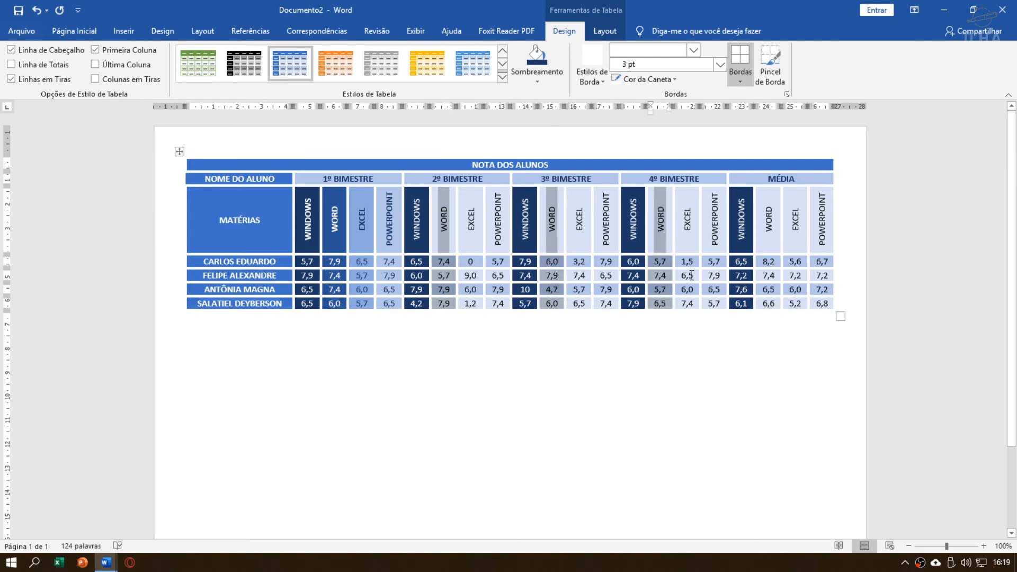
left_click_drag(772, 202, 769, 303)
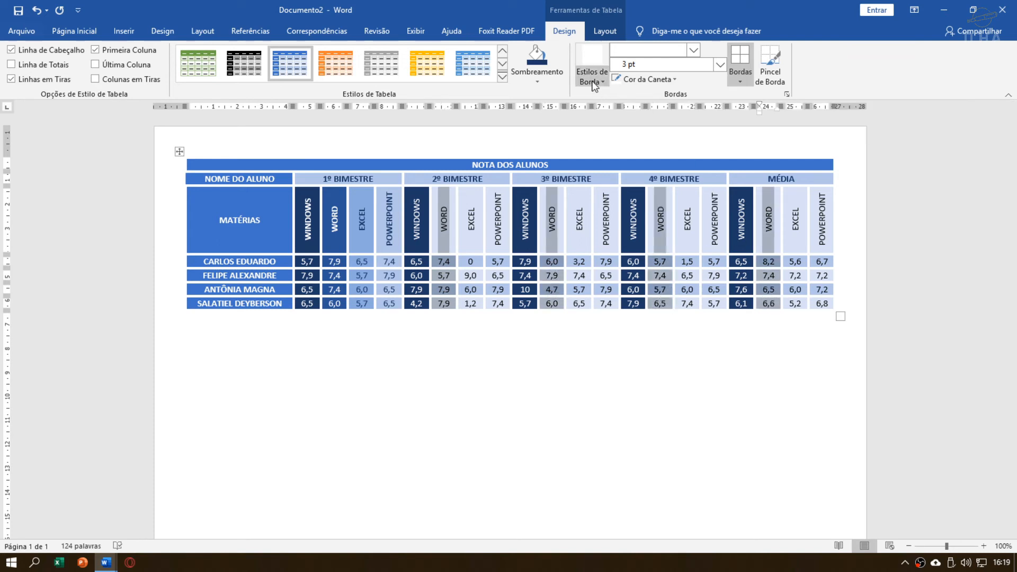
left_click(556, 75)
left_click(559, 143)
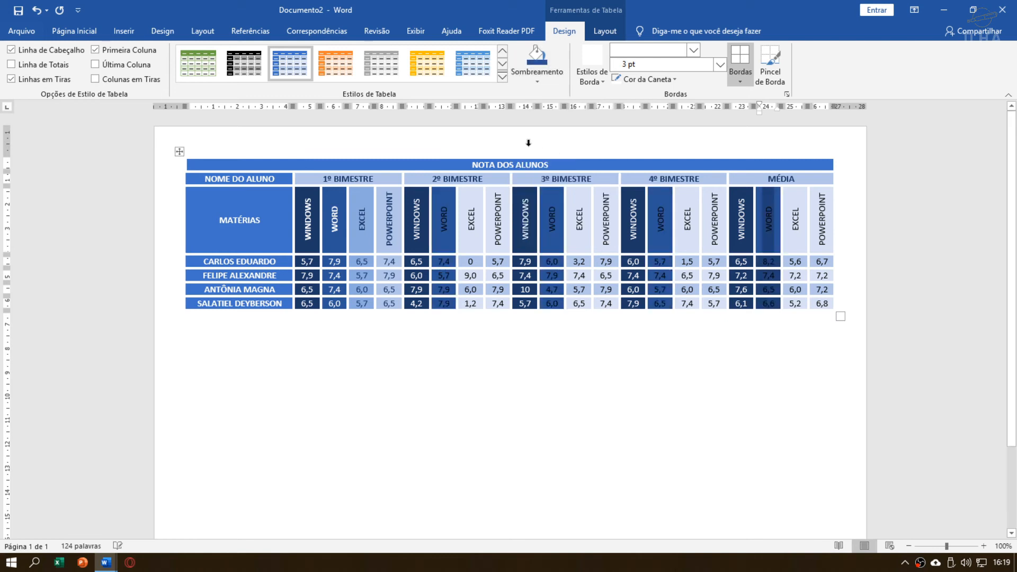
Step: Shade the EXCEL columns of 2º, 3º and 4º BIMESTRE and MÉDIA with the same medium-light theme blue as in 1º BIMESTRE
left_click_drag(472, 195, 472, 300)
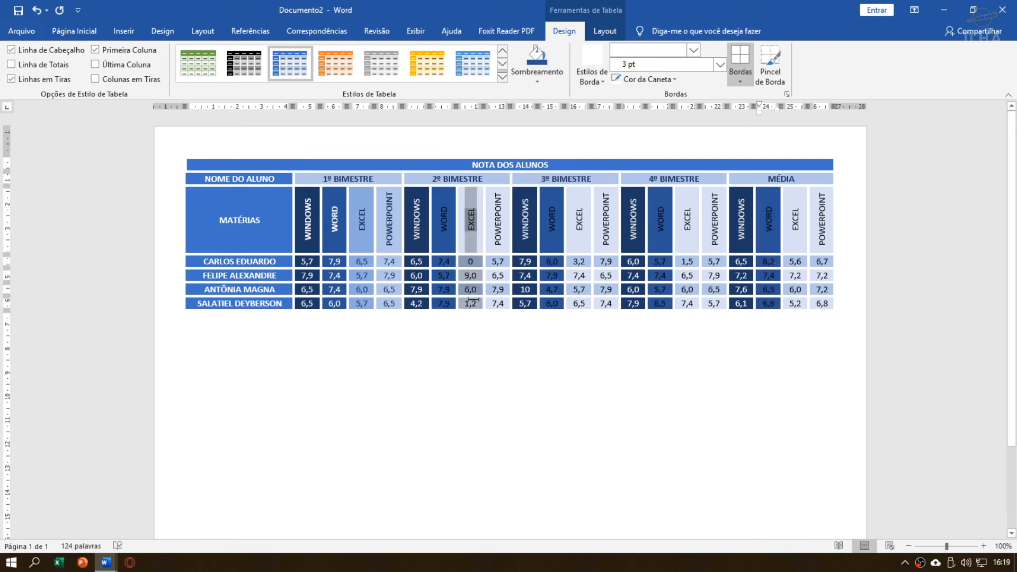
left_click_drag(579, 201, 574, 301)
left_click_drag(687, 197, 689, 303)
left_click_drag(795, 202, 796, 303)
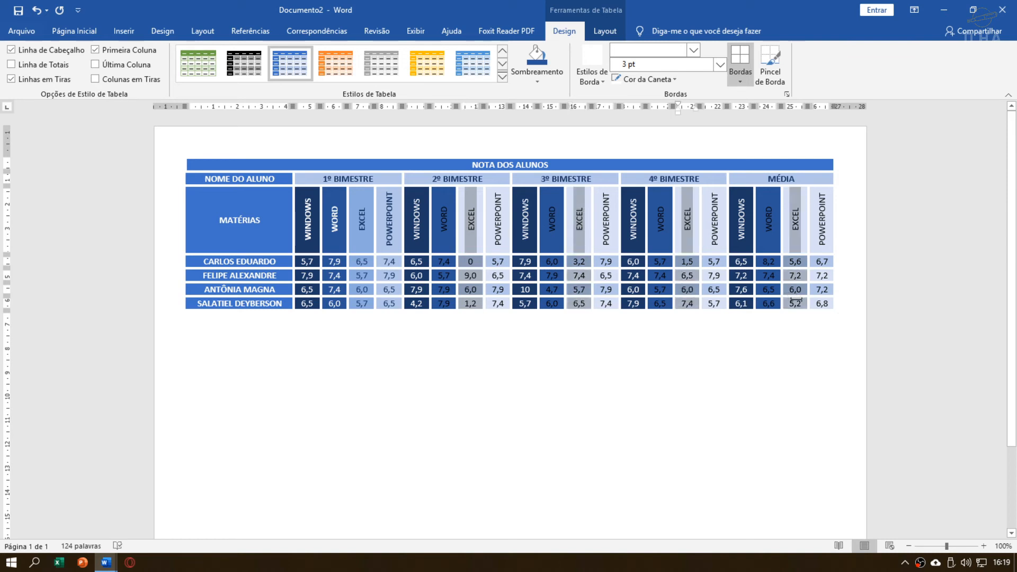
left_click(537, 79)
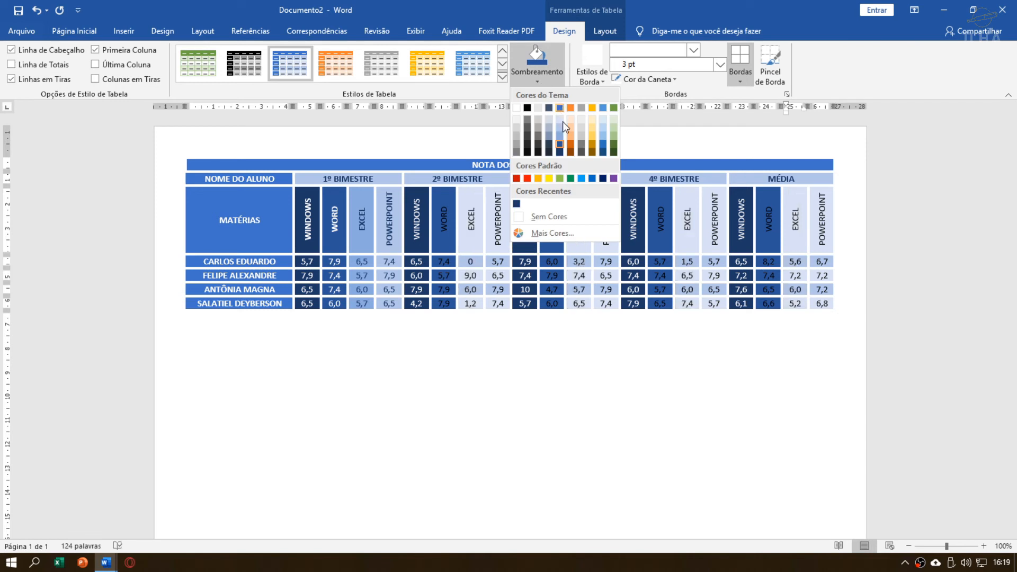
left_click(561, 136)
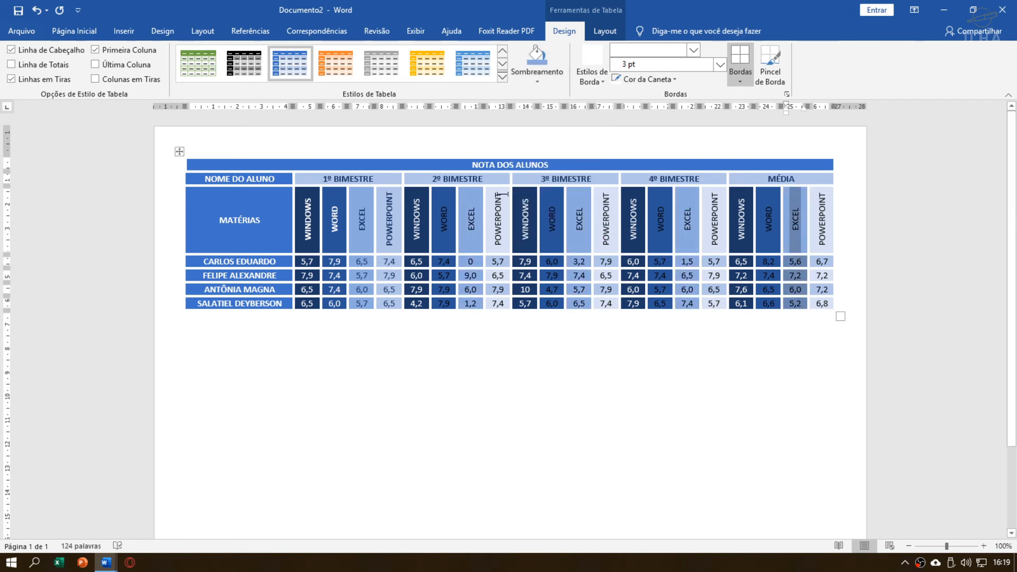
Step: Shade the POWERPOINT columns of 2º, 3º and 4º BIMESTRE and MÉDIA, headings and grades, with the second-lightest theme blue
left_click_drag(497, 201, 501, 304)
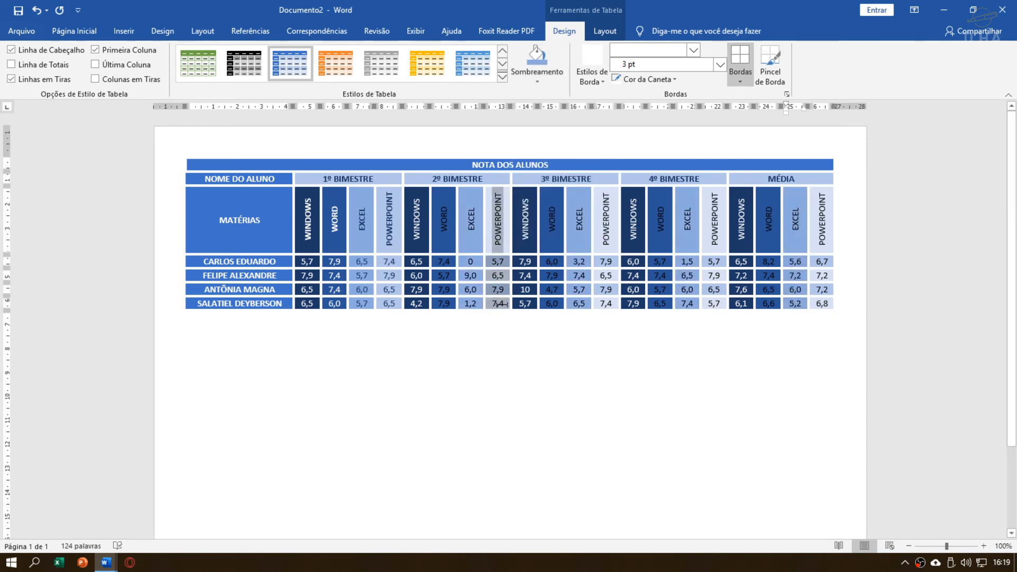
left_click_drag(606, 212, 606, 303)
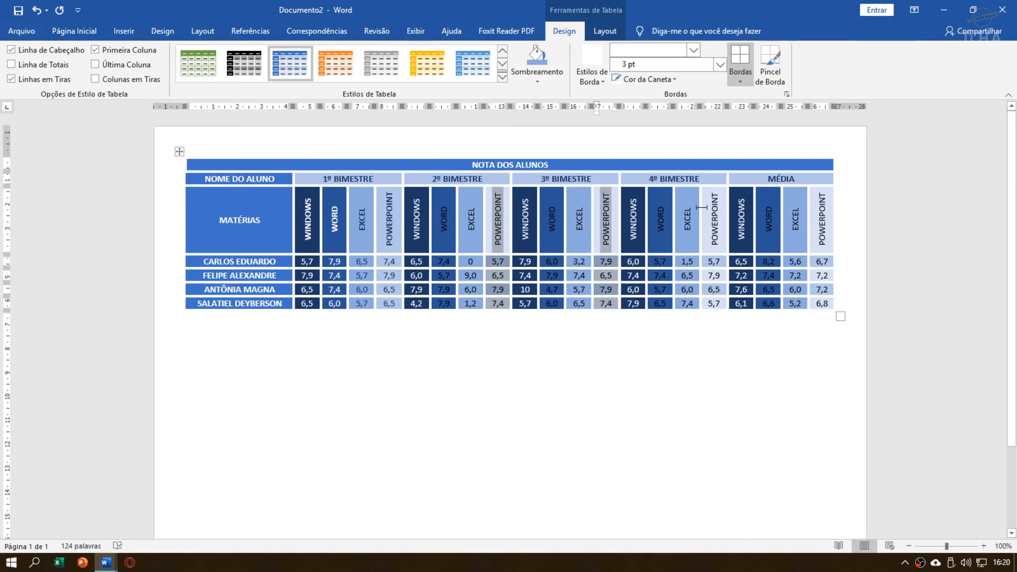
left_click_drag(706, 193, 714, 304)
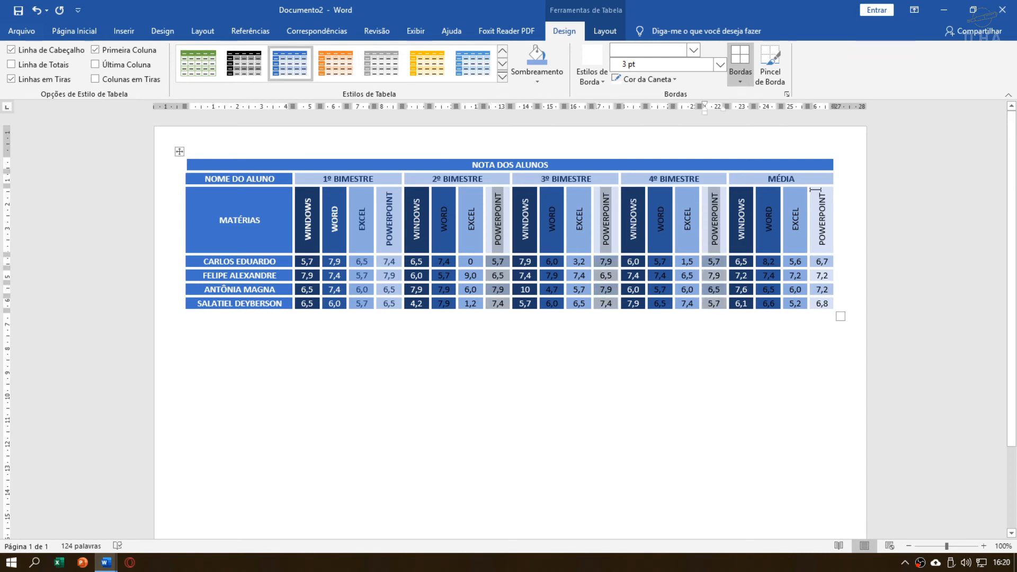
left_click_drag(818, 192, 822, 303)
left_click(553, 84)
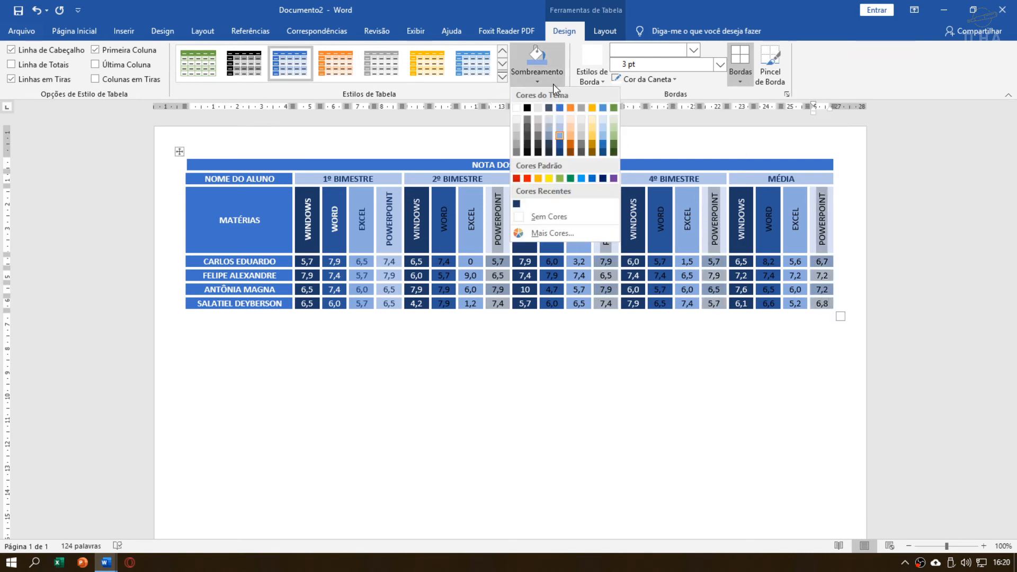
left_click(558, 129)
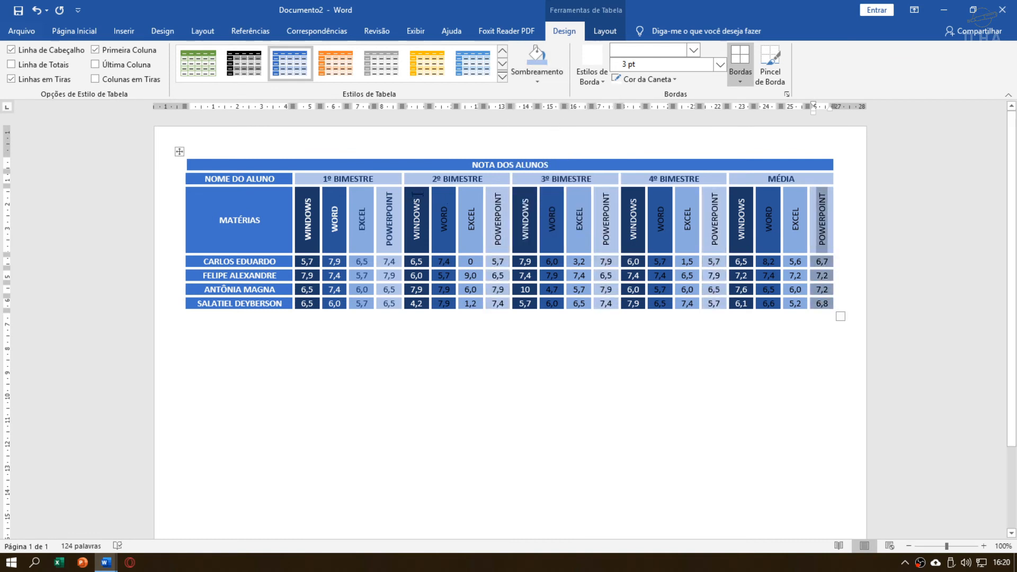
Step: Set the font color of the WORD columns in 2º, 3º and 4º BIMESTRE and MÉDIA, headings and grades, to white
left_click_drag(444, 197, 443, 304)
left_click_drag(559, 200, 553, 300)
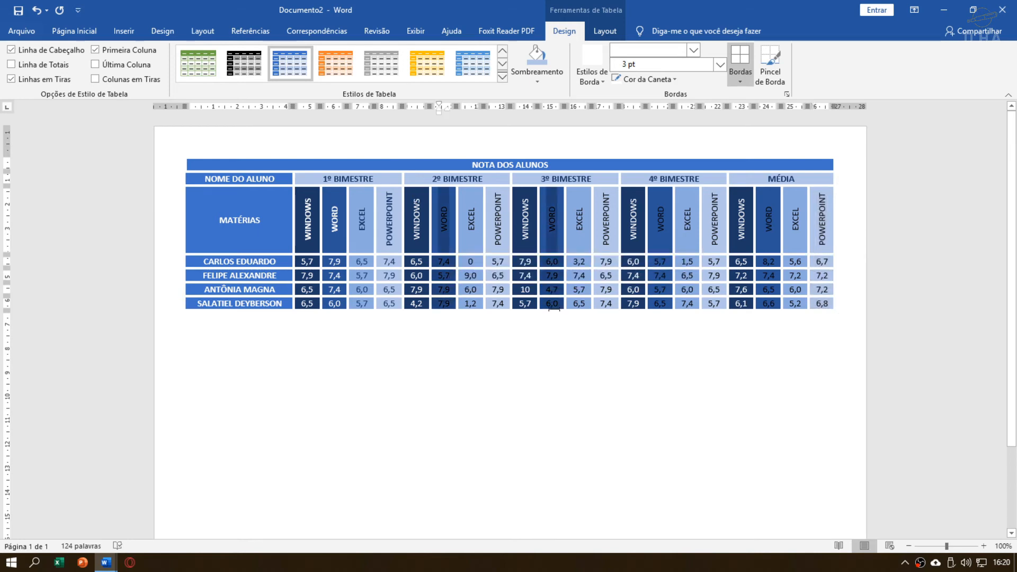
left_click_drag(658, 207, 660, 303)
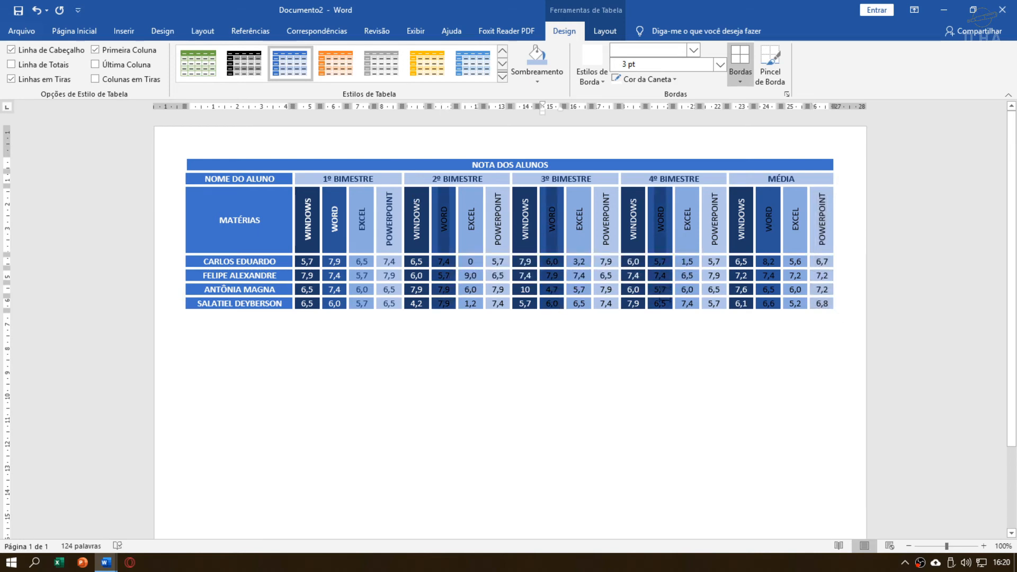
left_click_drag(768, 207, 769, 304)
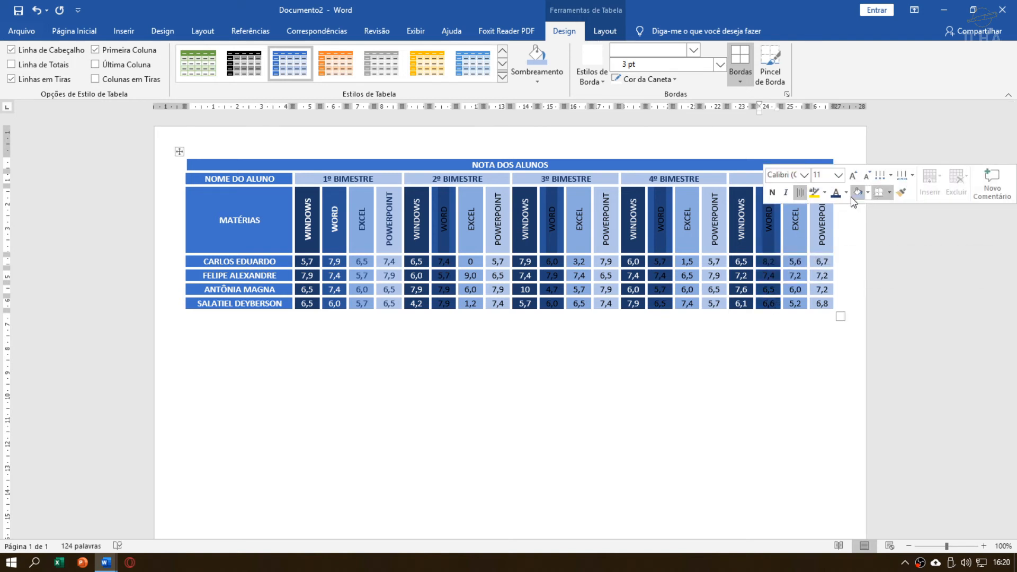
left_click(846, 193)
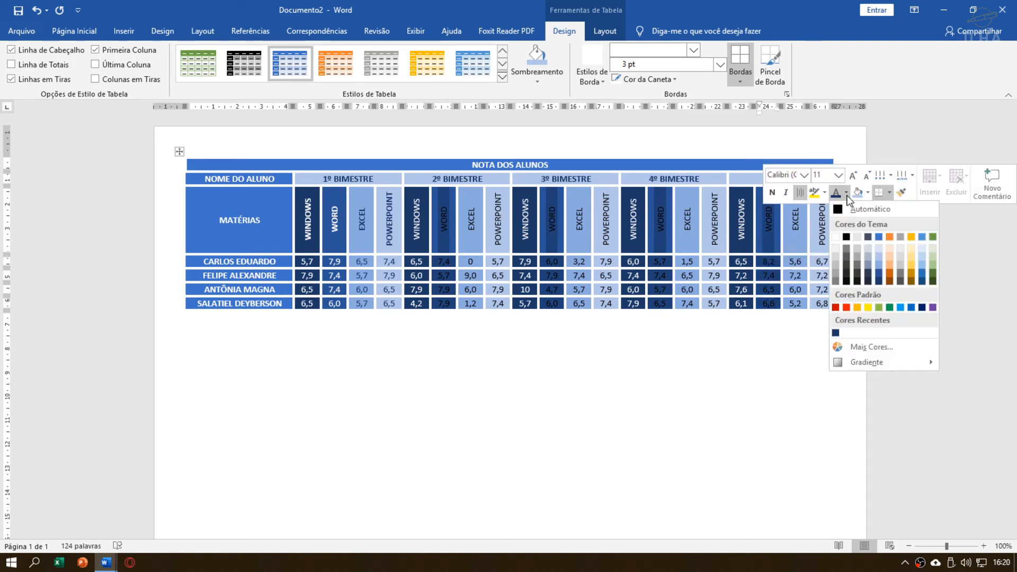
left_click(837, 236)
left_click(366, 213)
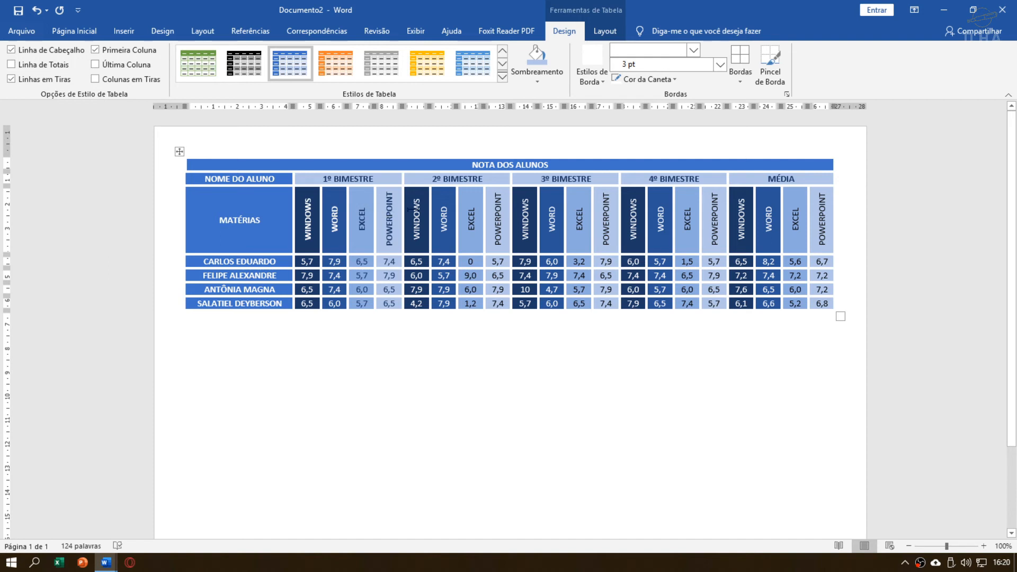
Step: Set the font color of the EXCEL and POWERPOINT columns in 2º, 3º and 4º BIMESTRE and MÉDIA to a dark theme blue
left_click_drag(468, 201, 490, 295)
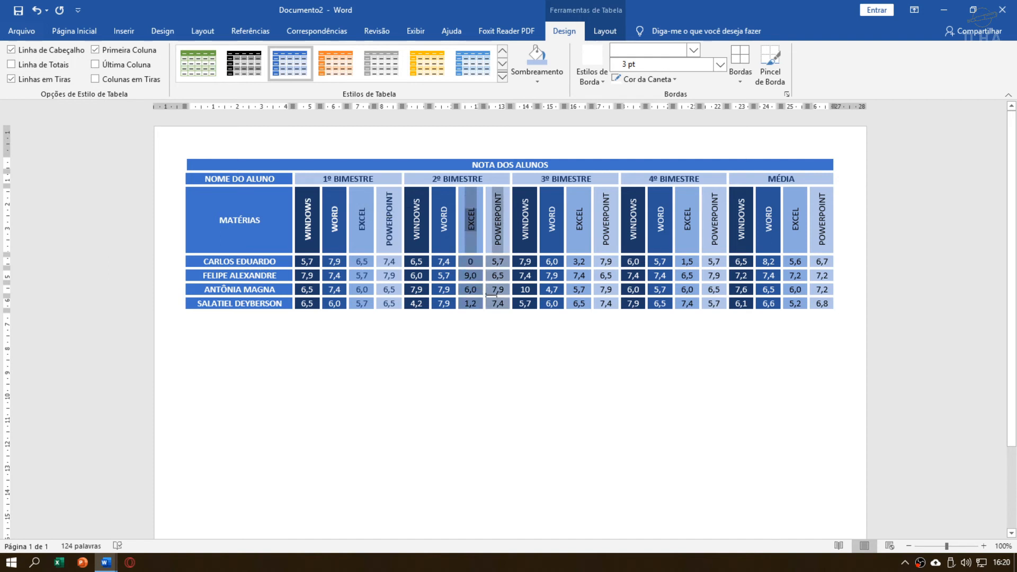
mouse_move(580, 212)
left_mouse_down()
mouse_move(606, 265)
mouse_move(606, 302)
left_mouse_up()
left_click_drag(687, 212, 714, 303)
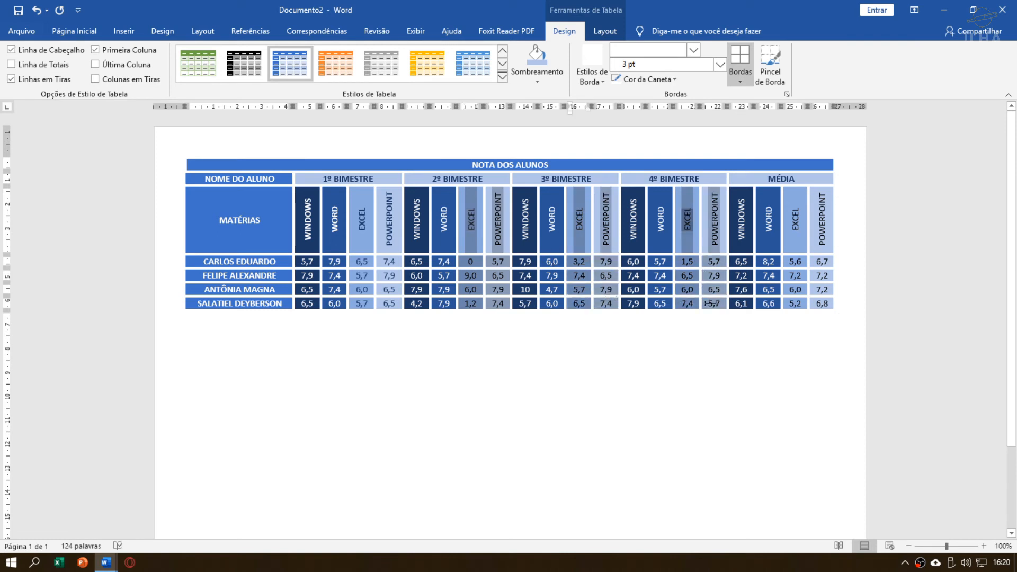
left_click_drag(802, 203, 822, 304)
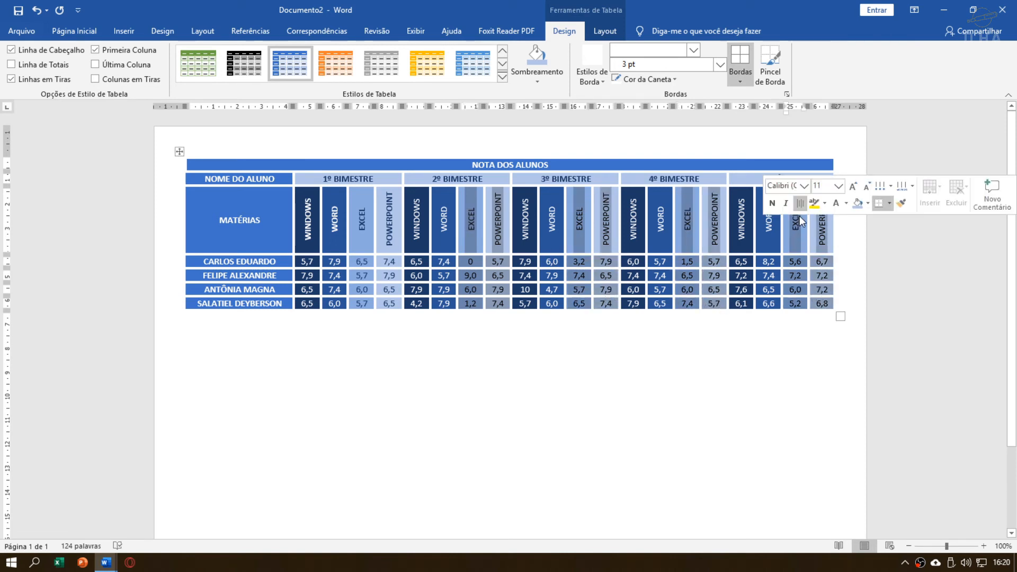
left_click(846, 203)
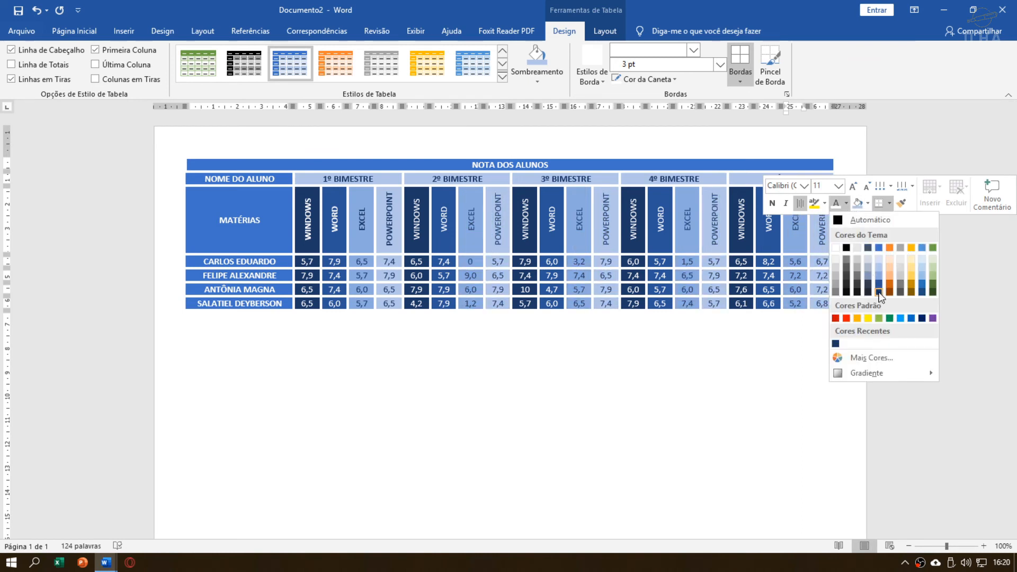
left_click(879, 284)
left_click(628, 232)
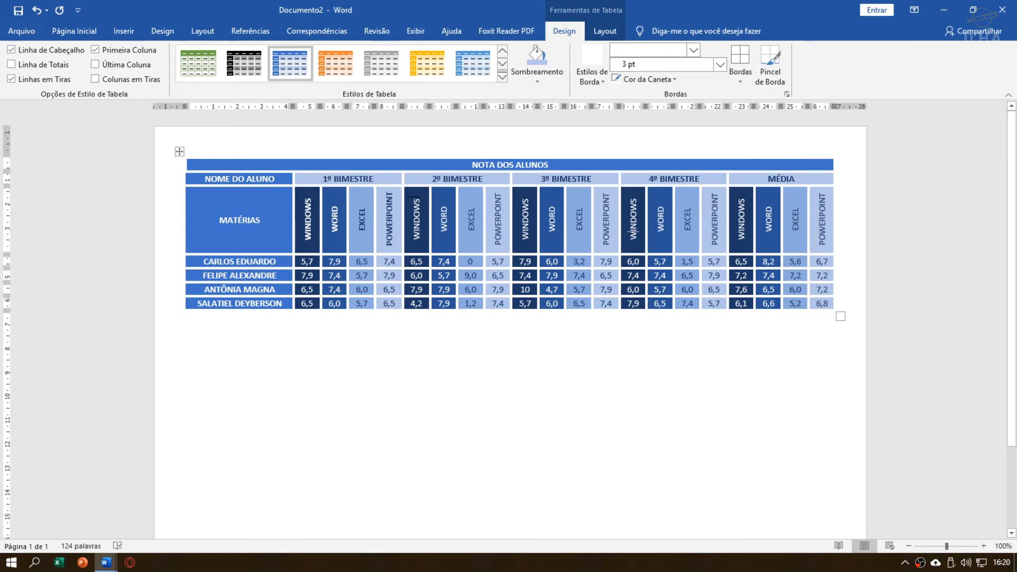
Step: Make the vertical subject headings from 2º BIMESTRE through MÉDIA bold
left_click_drag(413, 199, 821, 222)
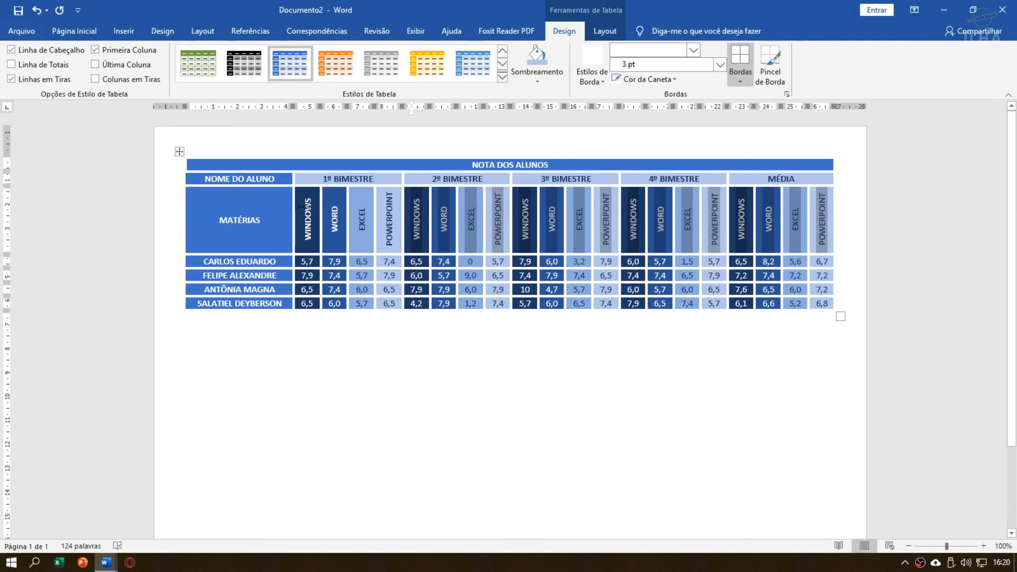
left_click(415, 203)
left_click_drag(416, 205, 821, 241)
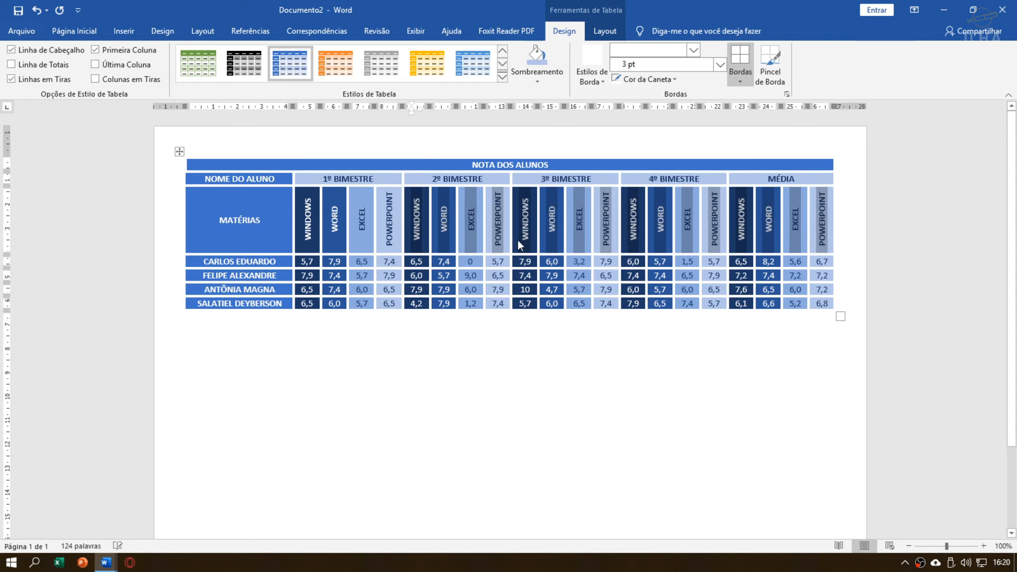
left_click(523, 242)
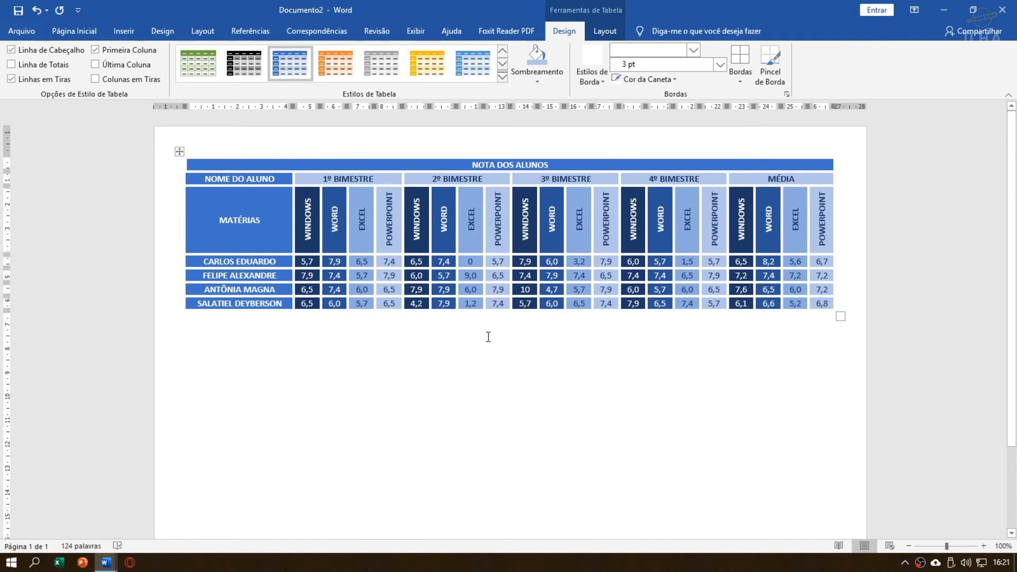
Step: Examine the formatted grades table in the print preview at 90% zoom and return to the document
key("ctrl+p")
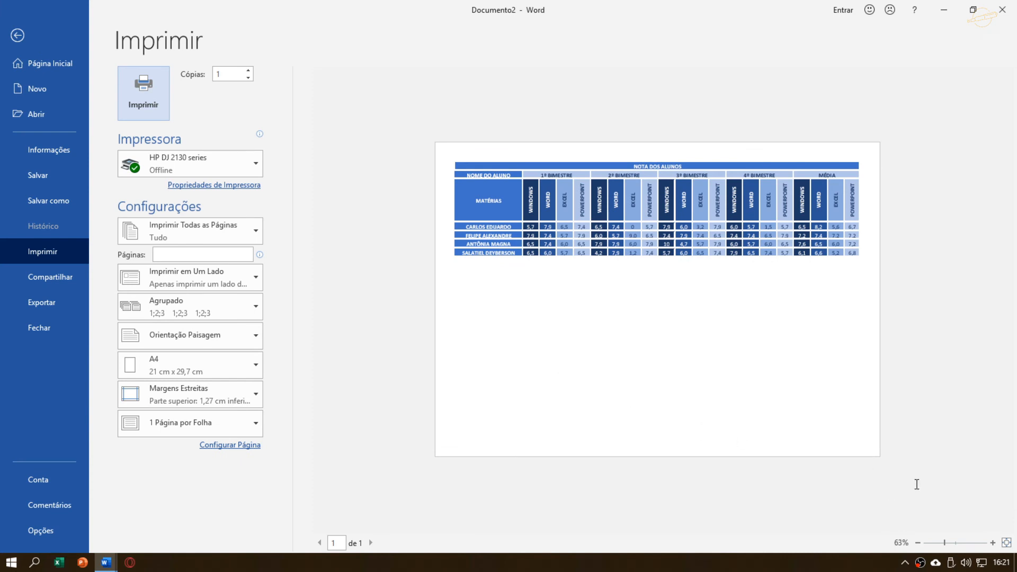
left_click(992, 543)
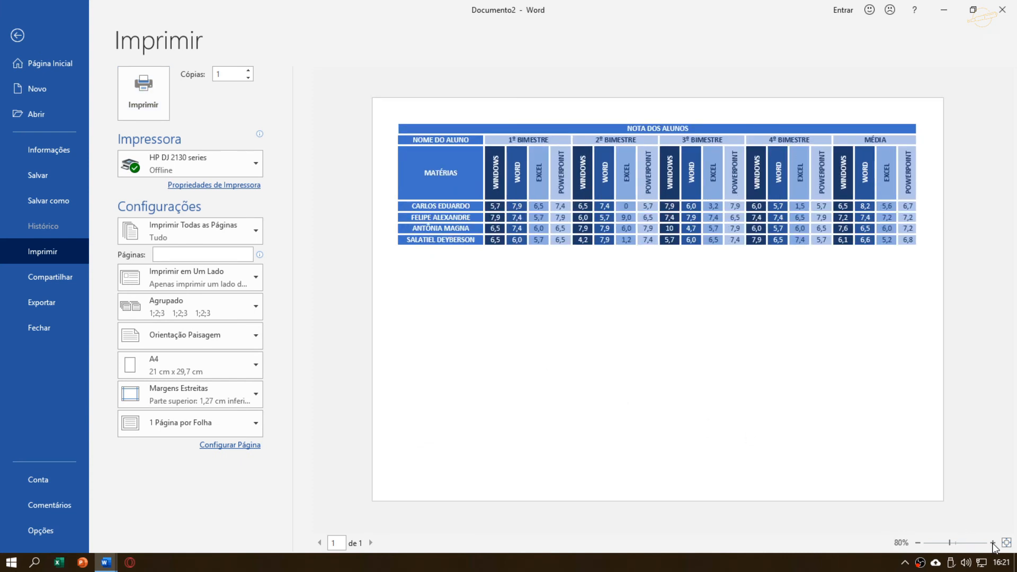
left_click(992, 543)
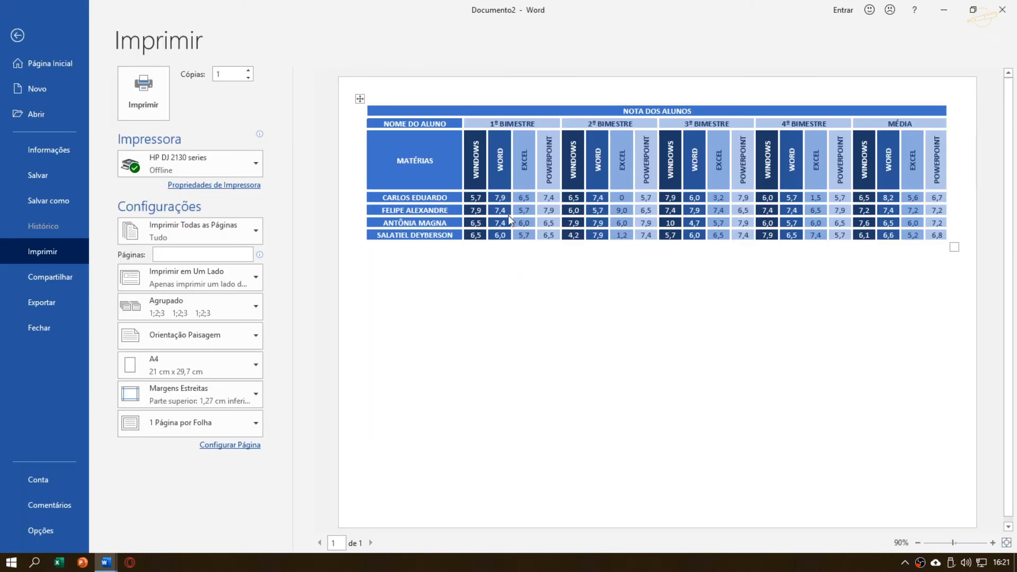
key("Escape")
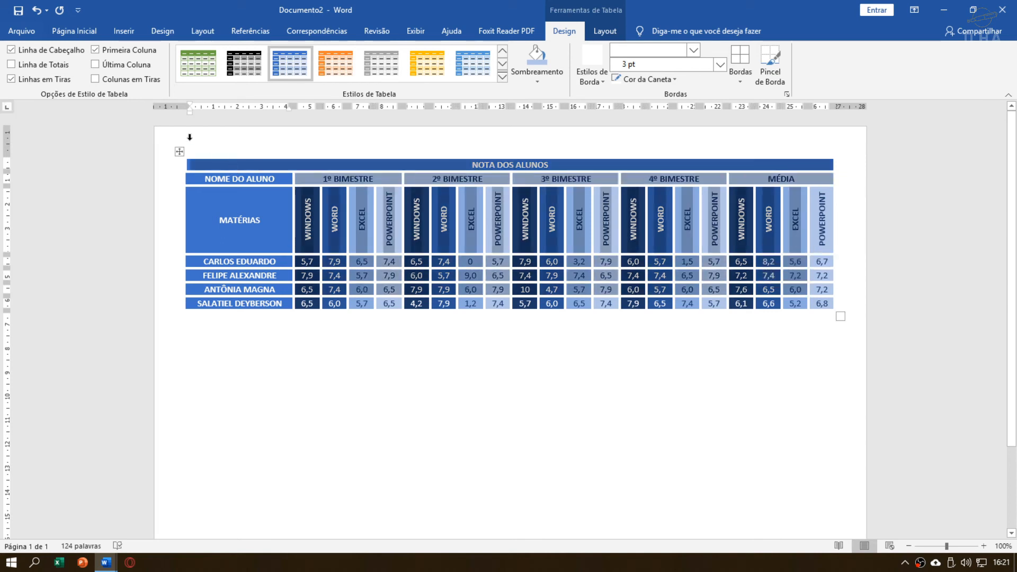
Step: Remove all borders from the entire grades table
left_click(179, 152)
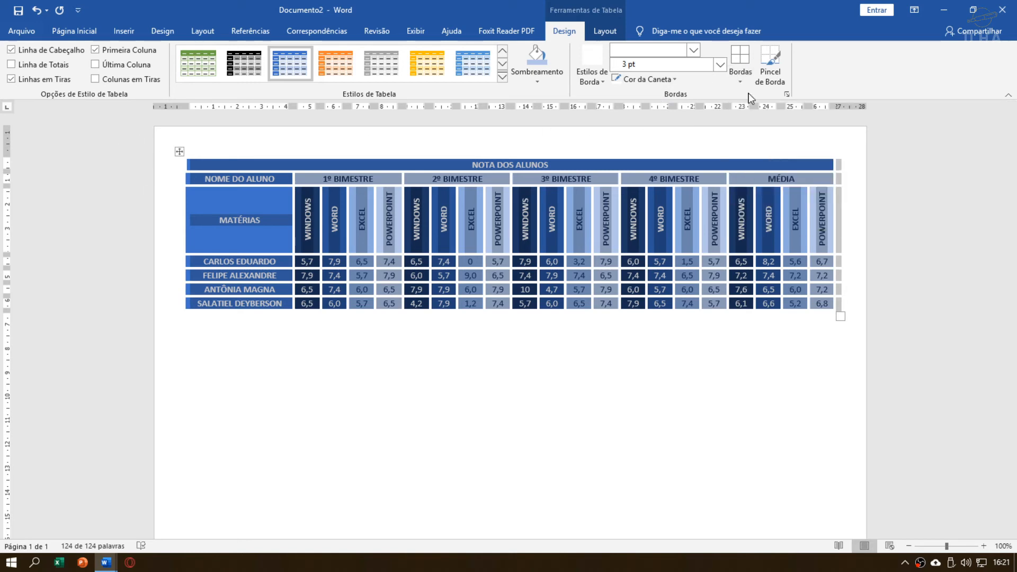
left_click(742, 77)
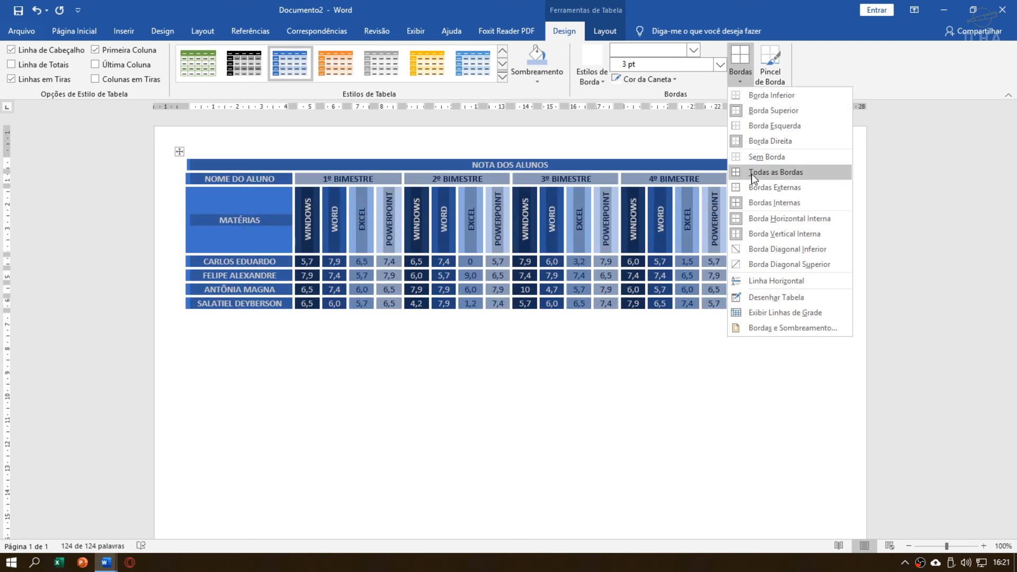
left_click(789, 158)
key("ctrl+a")
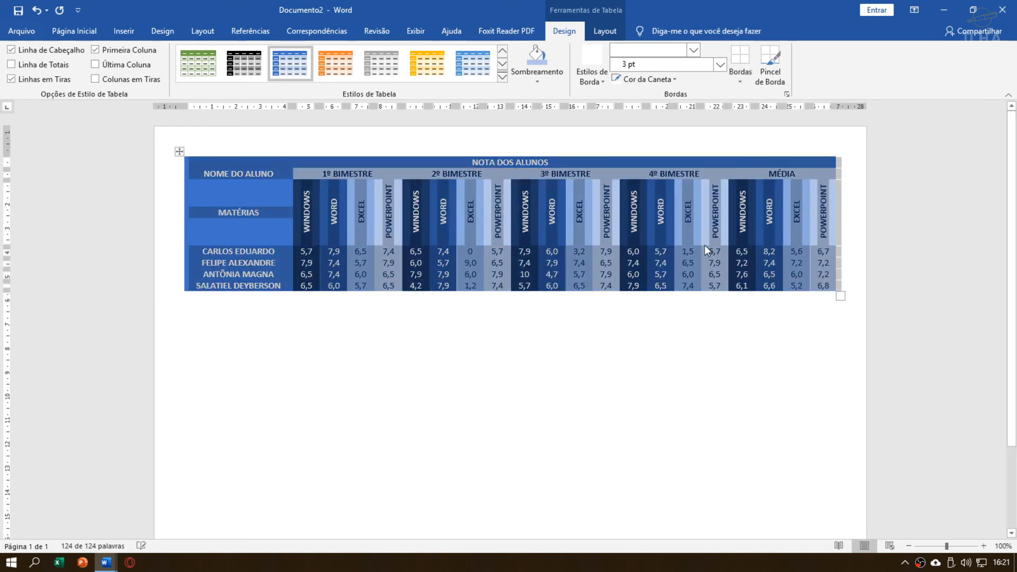
Step: Examine how the borderless table looks in the print preview, zoomed out to 80%, and return to the document
key("ctrl+p")
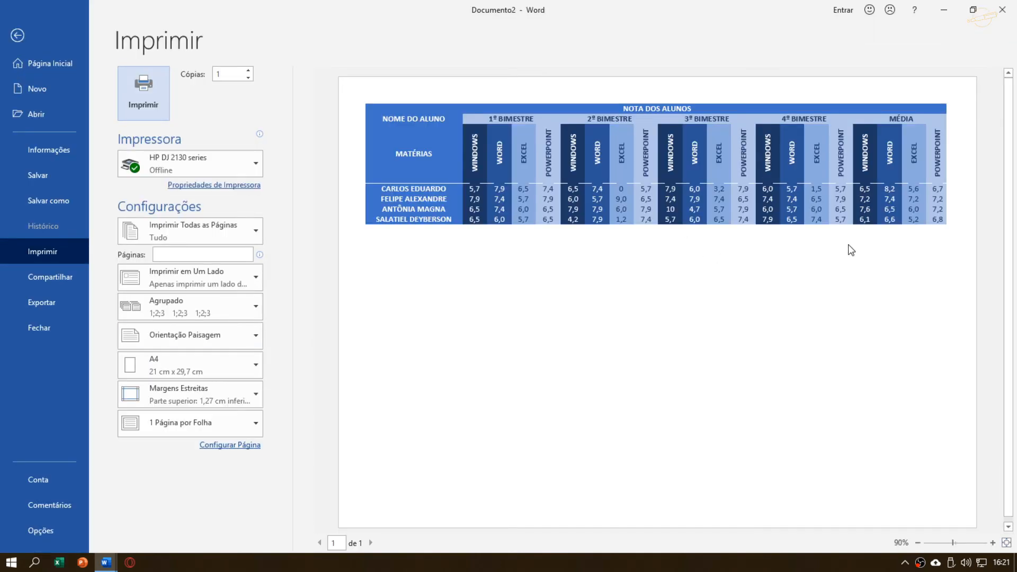
key("Escape")
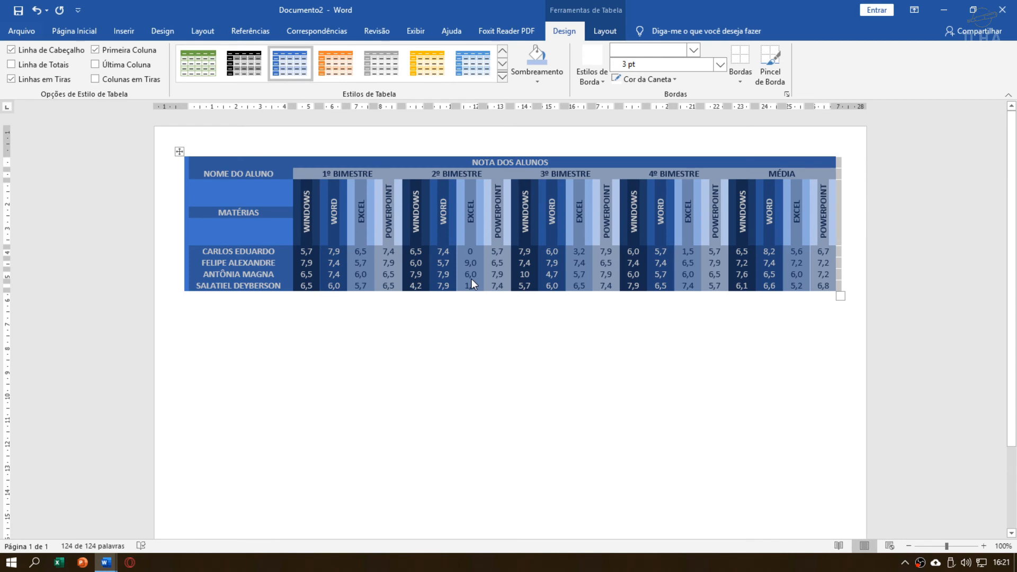
key("ctrl+p")
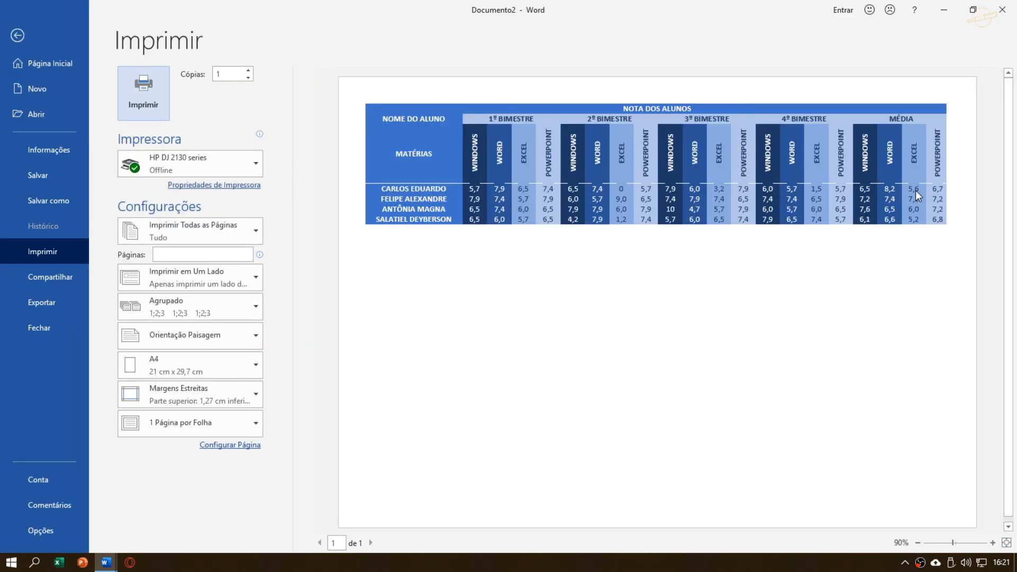
left_click(918, 543)
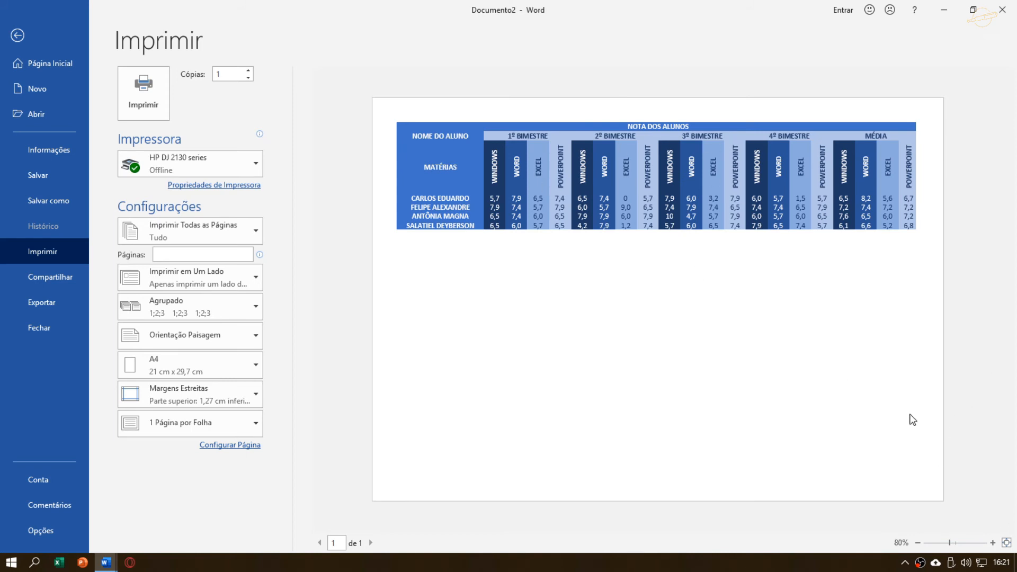
key("Escape")
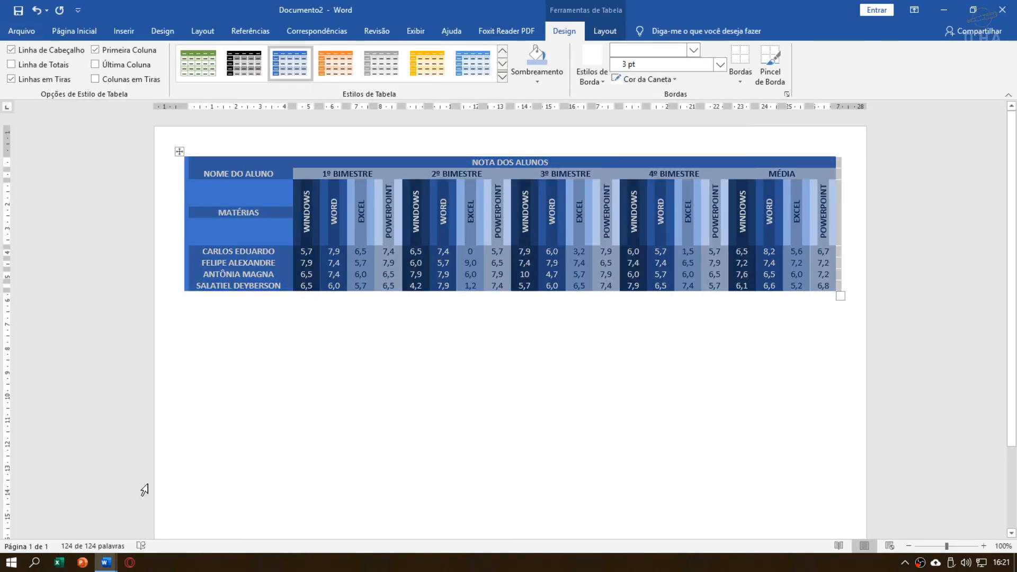
left_click(363, 217)
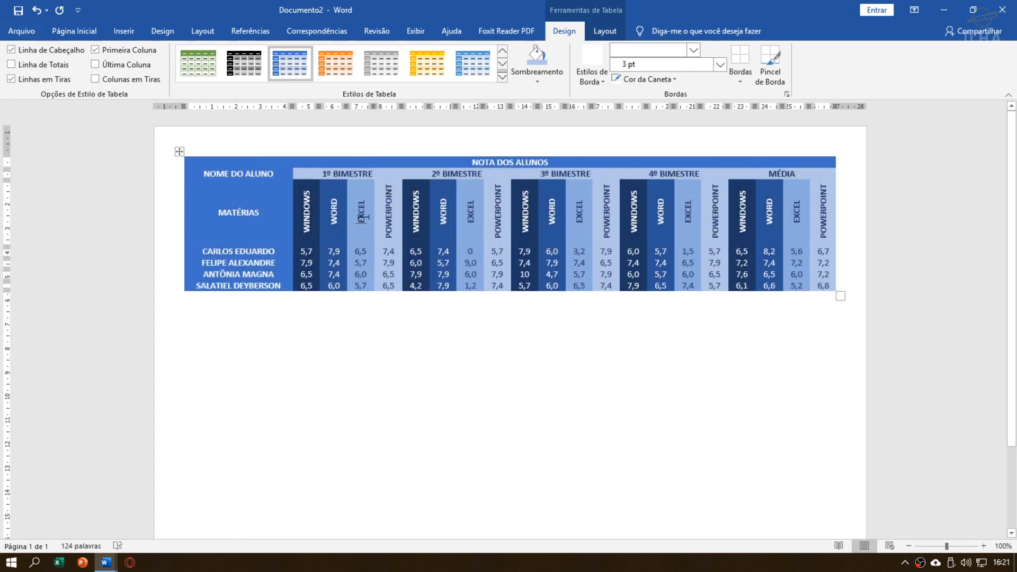
left_click_drag(363, 229, 306, 250)
left_click(312, 196)
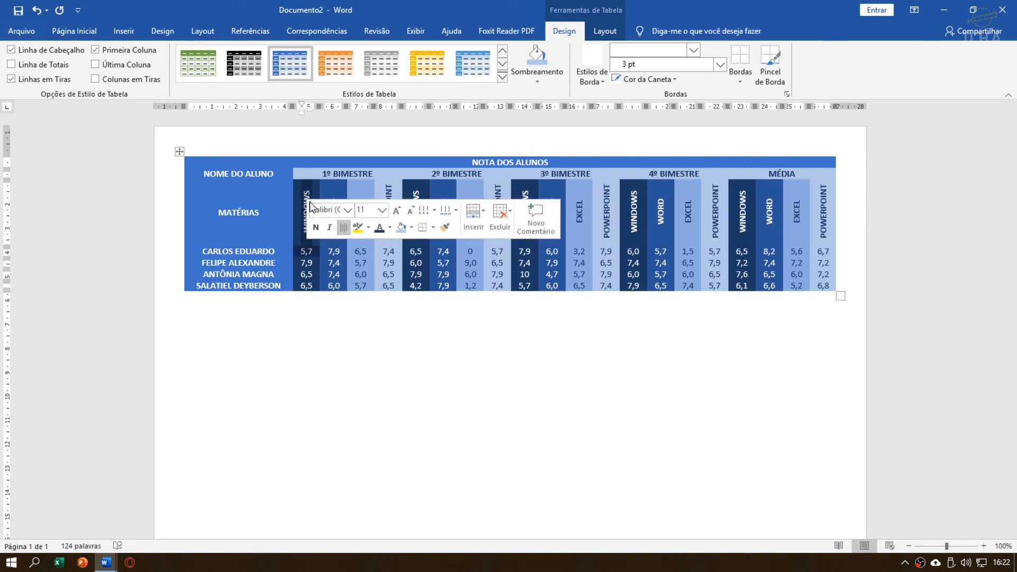
left_click(306, 187)
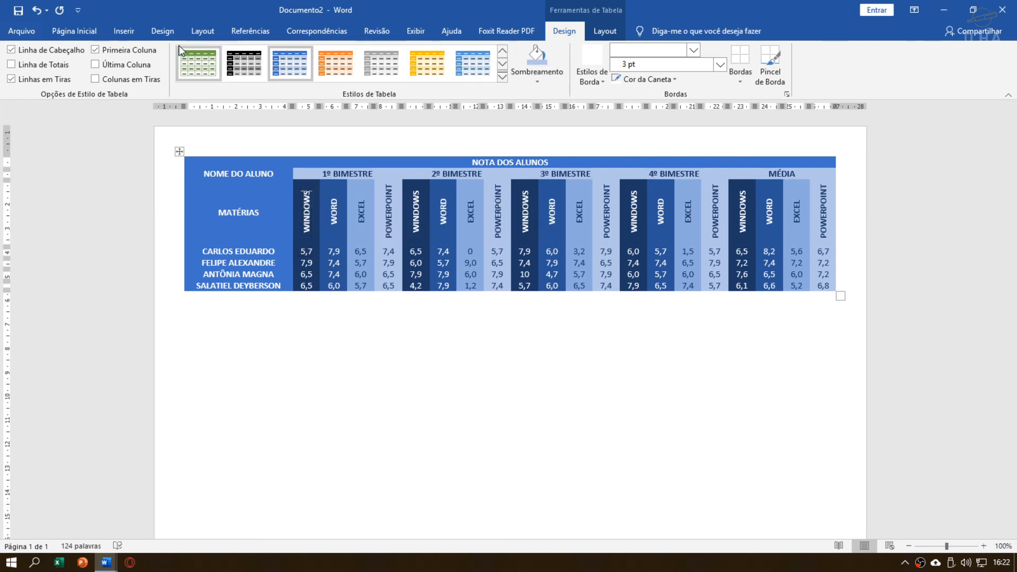
Step: Turn on the display of table gridlines and check the table in the print preview
left_click(616, 29)
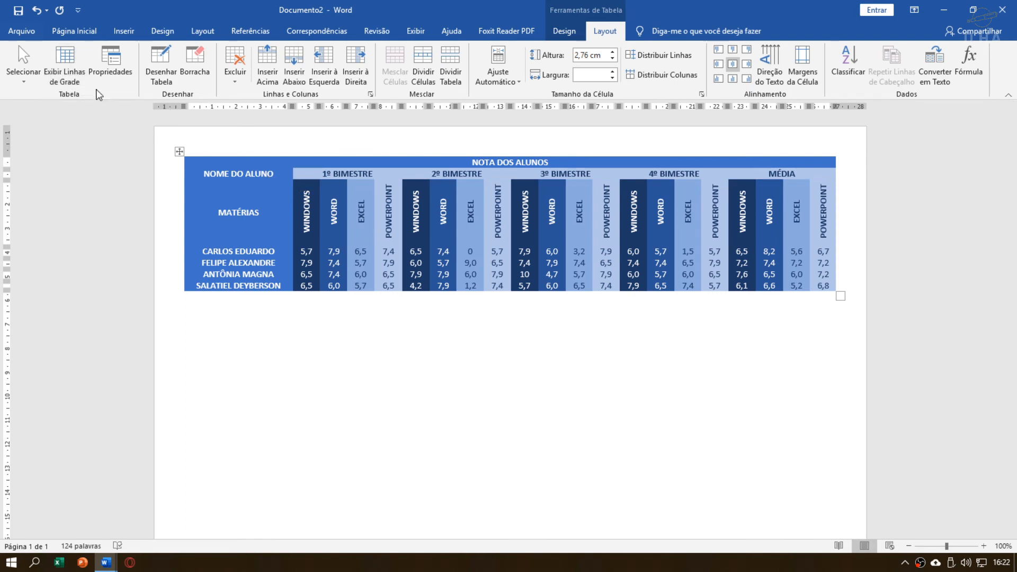
left_click(66, 66)
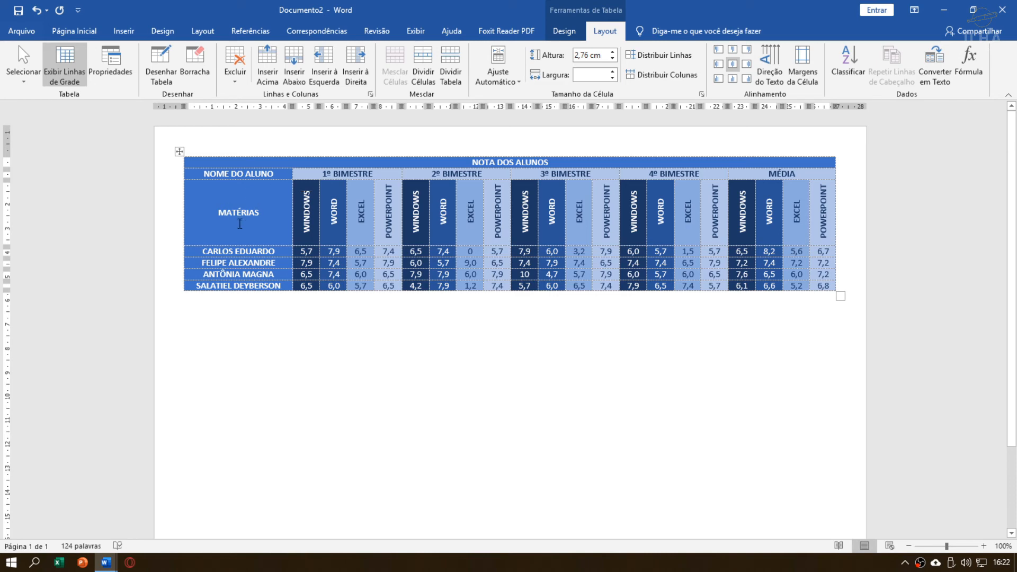
key("ctrl+p")
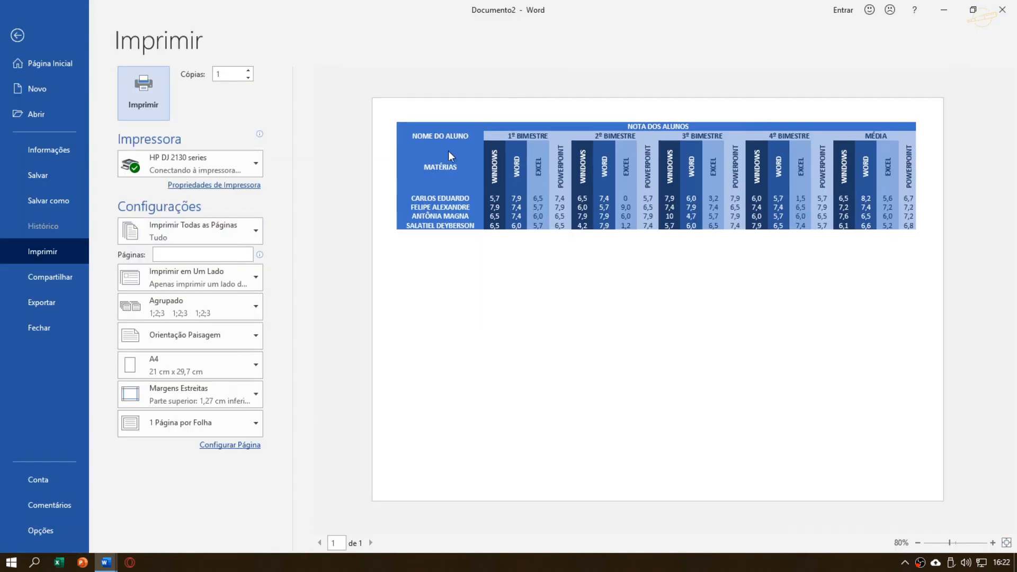
key("Escape")
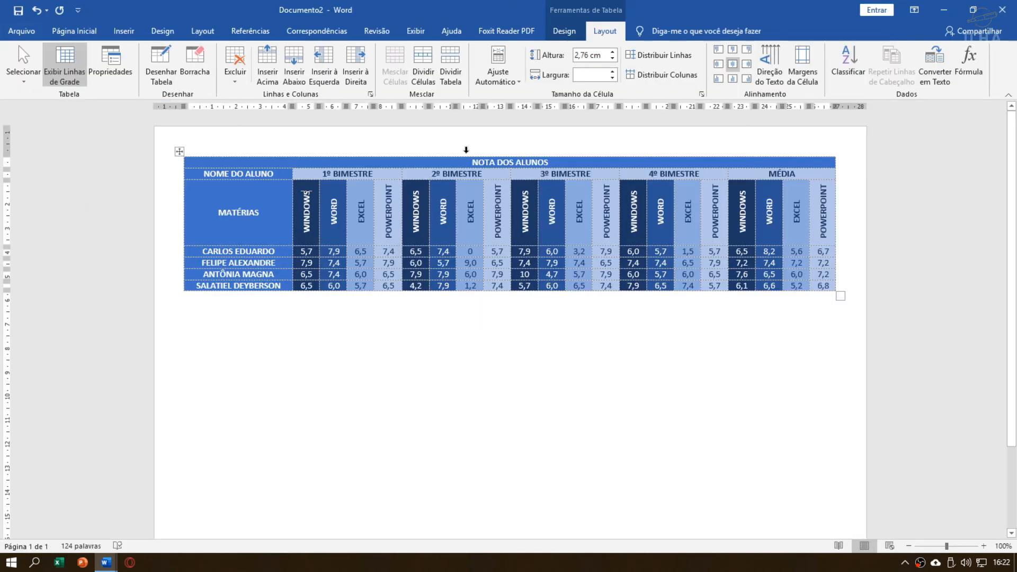
Step: Undo the removal of the table's borders and go back to the table design options
key("ctrl+z")
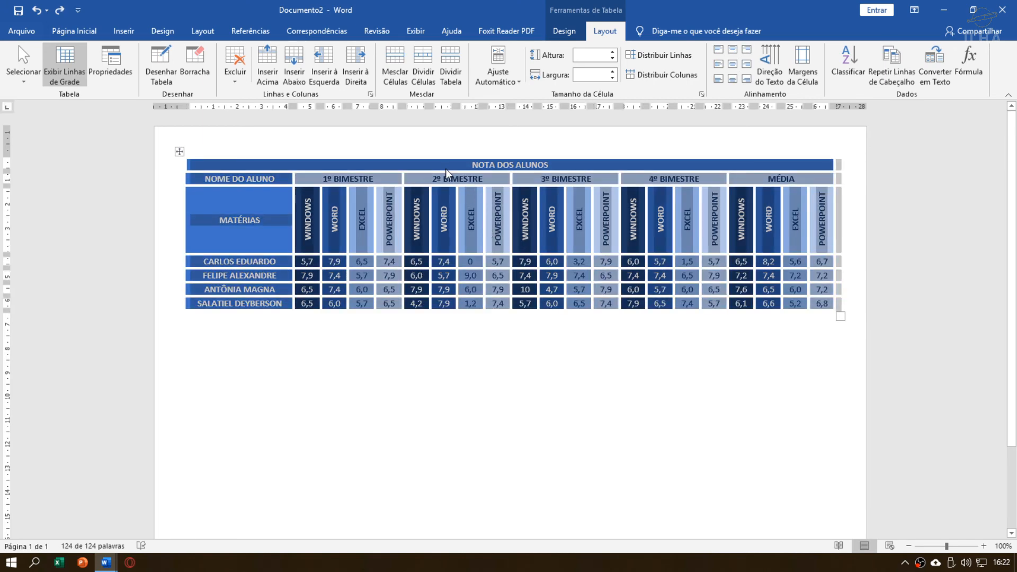
left_click(446, 168)
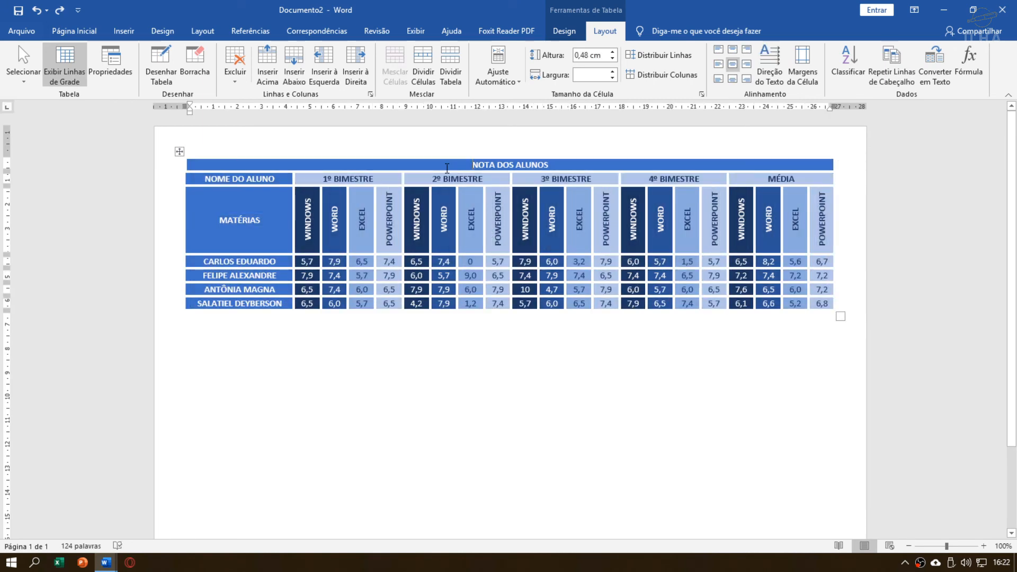
left_click(563, 31)
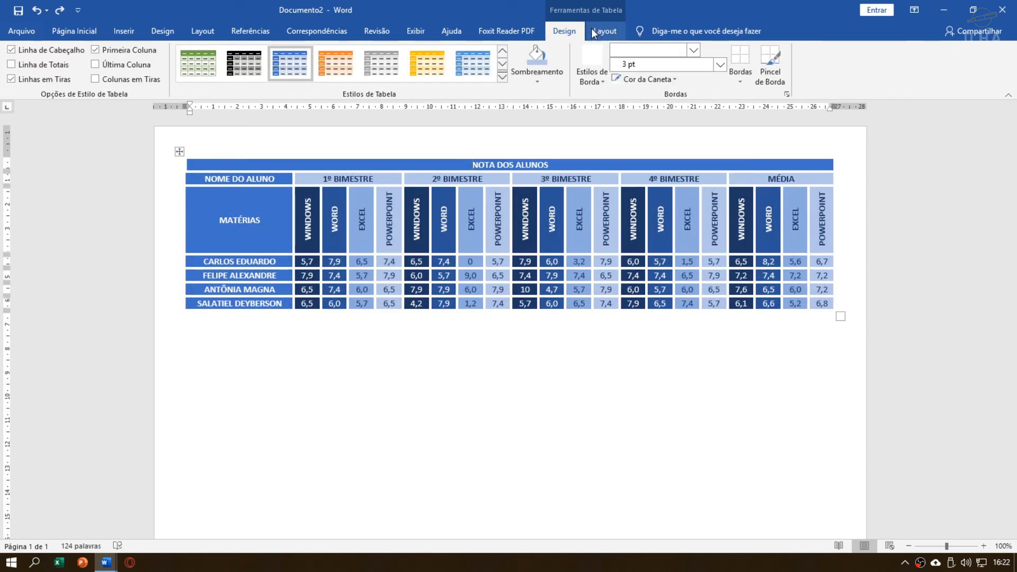
Step: Try drawing a table cell by hand directly below the name and 1º BIMESTRE columns, and undo the drawing
left_click(592, 29)
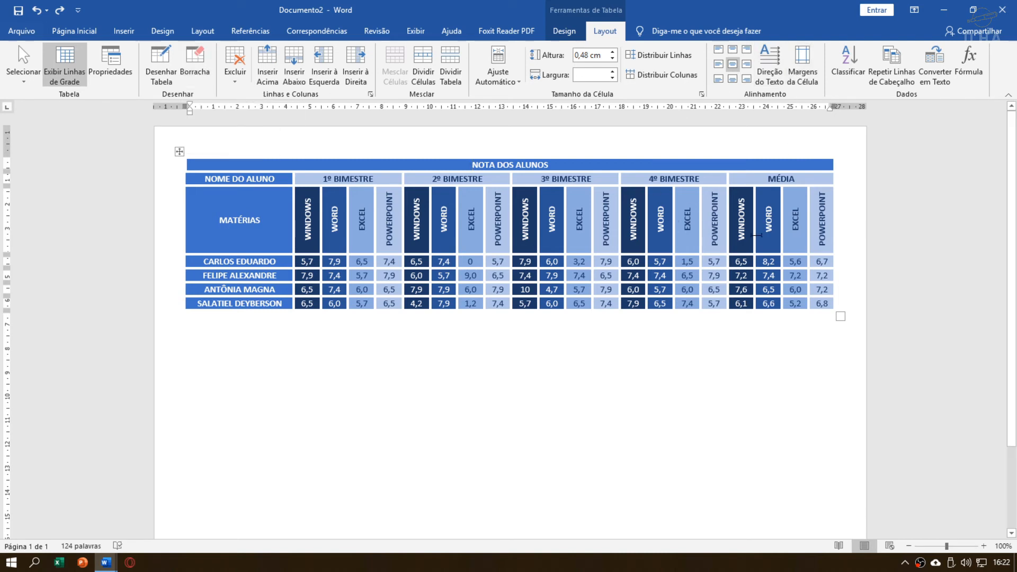
left_click(415, 250)
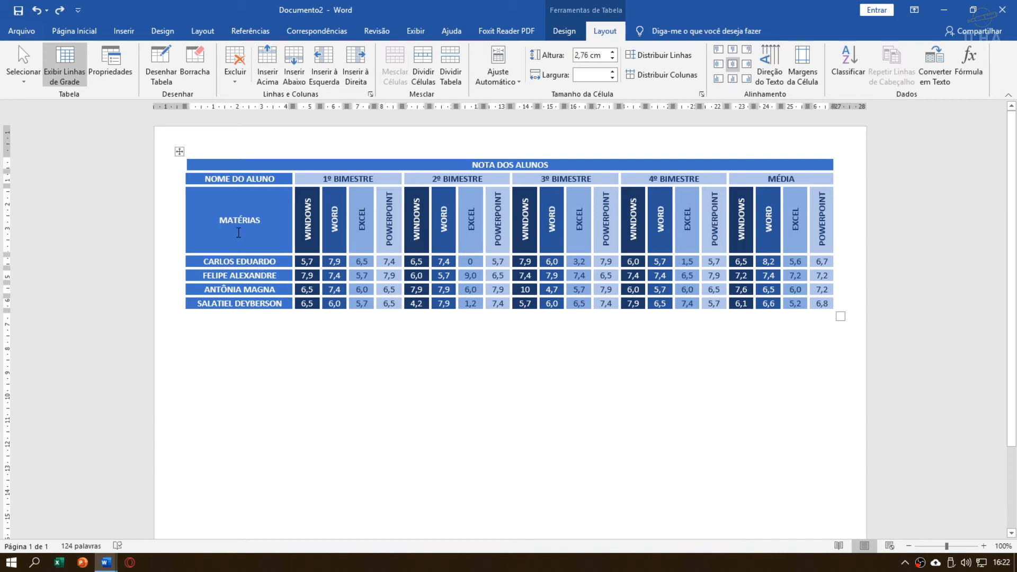
left_click(238, 233)
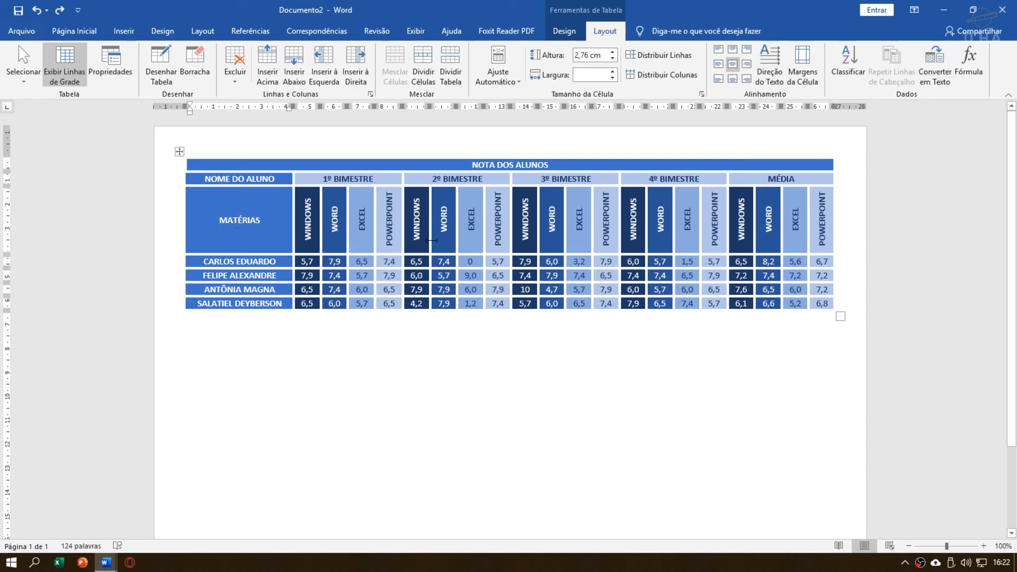
left_click(432, 240)
left_click(286, 304)
left_click(161, 62)
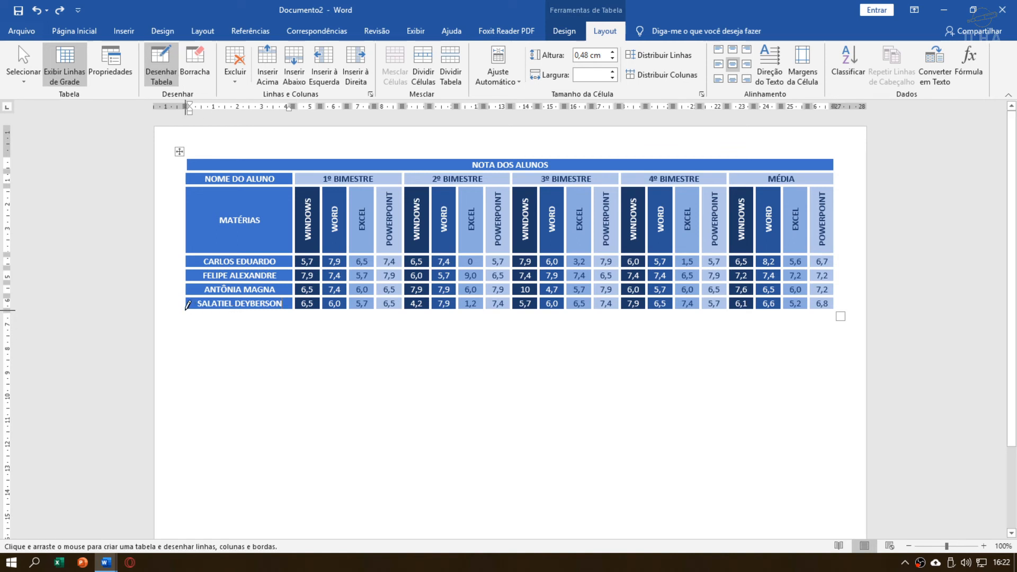
mouse_move(186, 310)
left_mouse_down()
mouse_move(332, 319)
mouse_move(290, 316)
mouse_move(323, 352)
mouse_move(293, 320)
mouse_move(404, 320)
left_mouse_up()
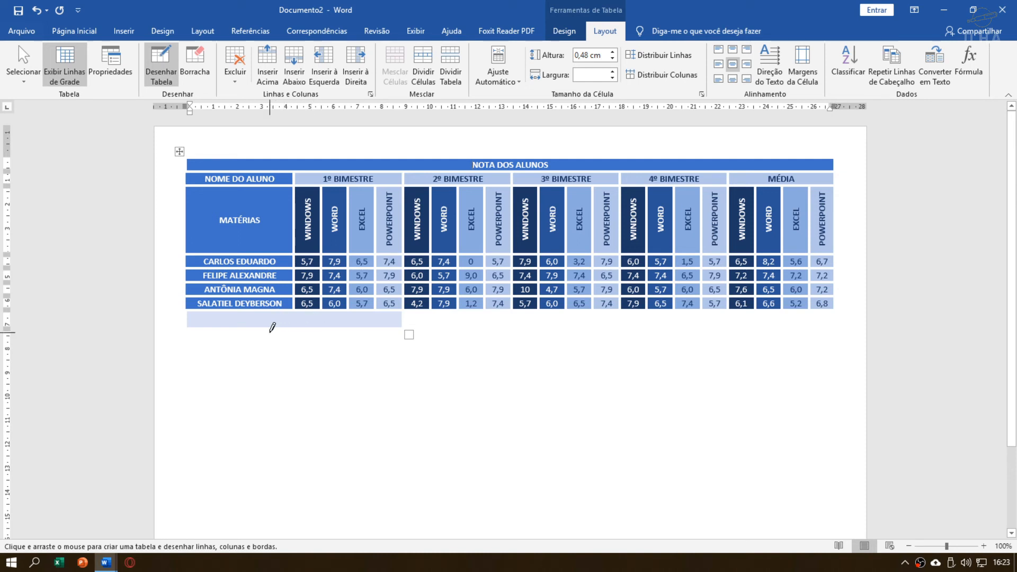
key("ctrl+z")
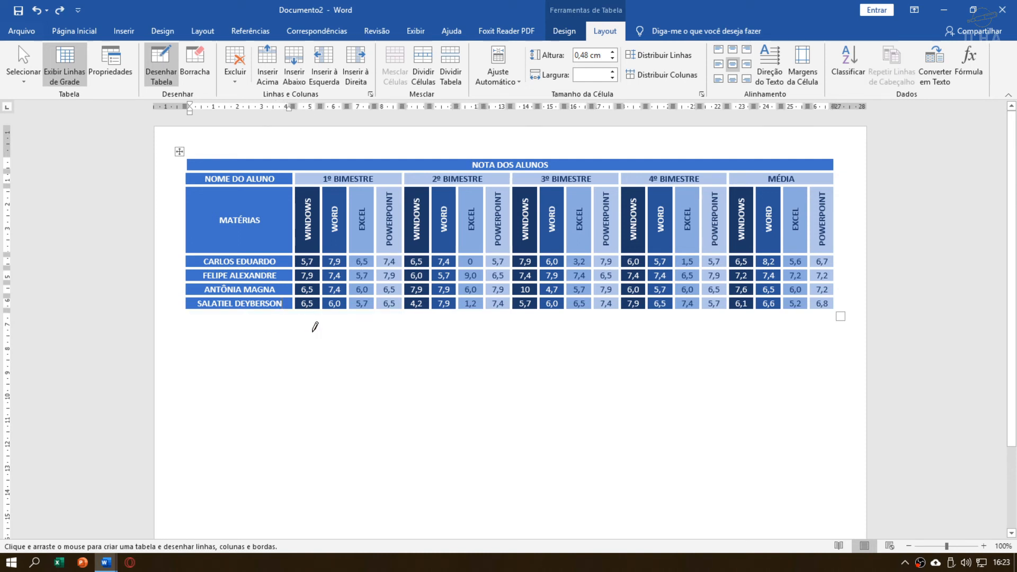
Step: Try erasing the cell divisions across the 3º BIMESTRE, 4º BIMESTRE and MÉDIA columns with the Eraser, undo it and leave the tool
left_click(204, 74)
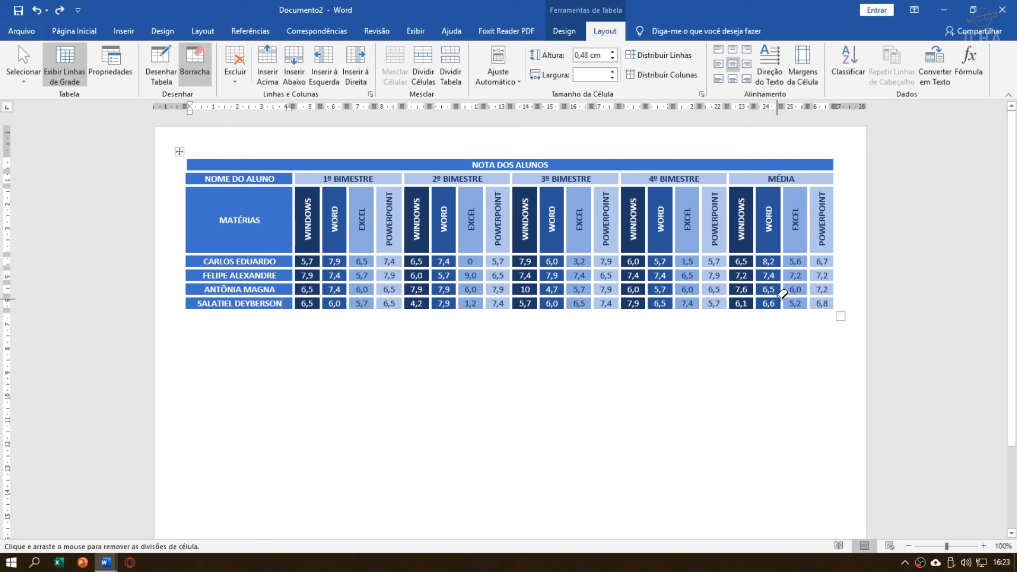
mouse_move(824, 299)
left_mouse_down()
mouse_move(665, 303)
mouse_move(646, 291)
mouse_move(652, 308)
mouse_move(562, 304)
mouse_move(535, 239)
mouse_move(578, 176)
left_mouse_up()
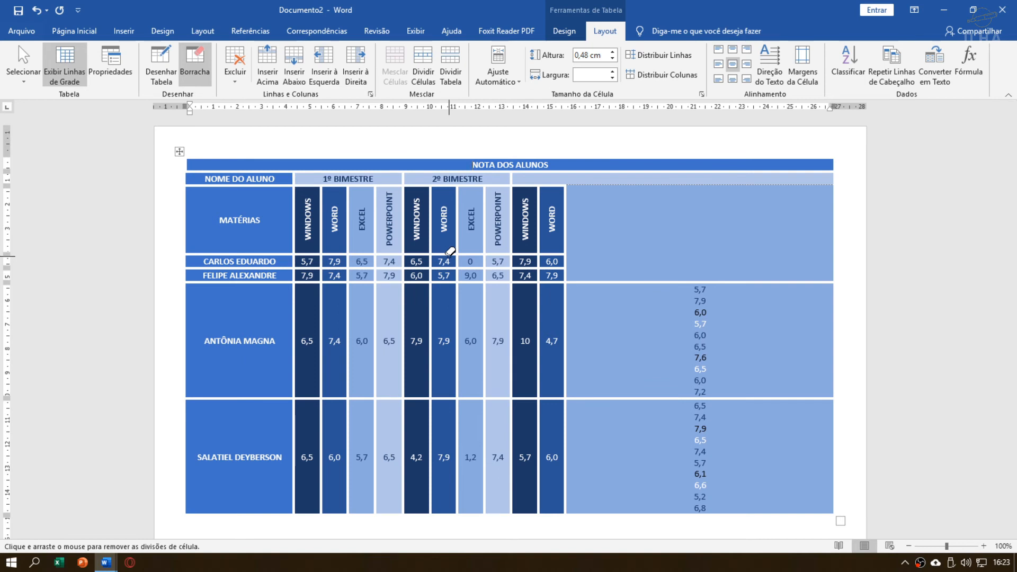
key("ctrl+z")
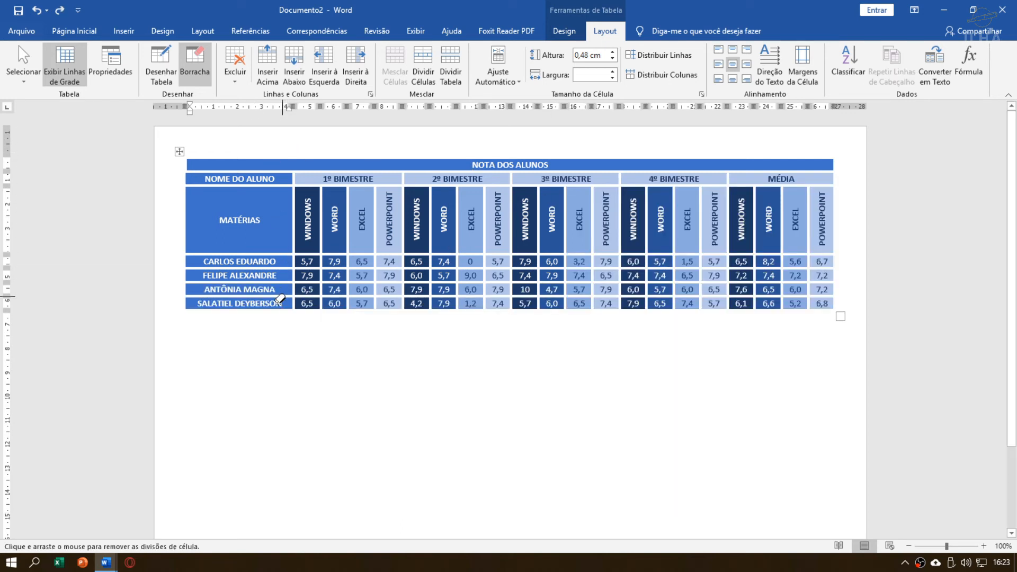
key("Escape")
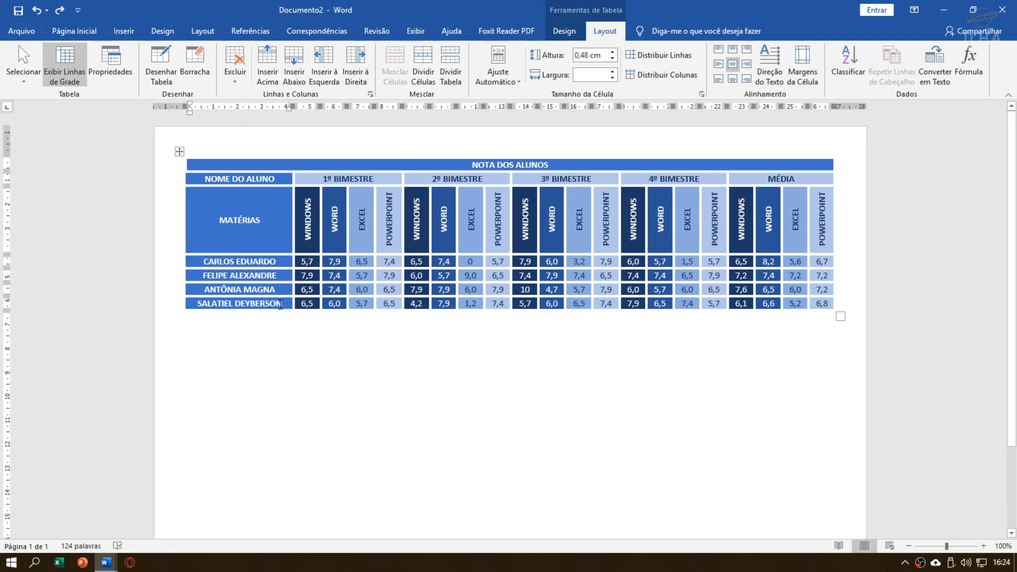
left_click(235, 80)
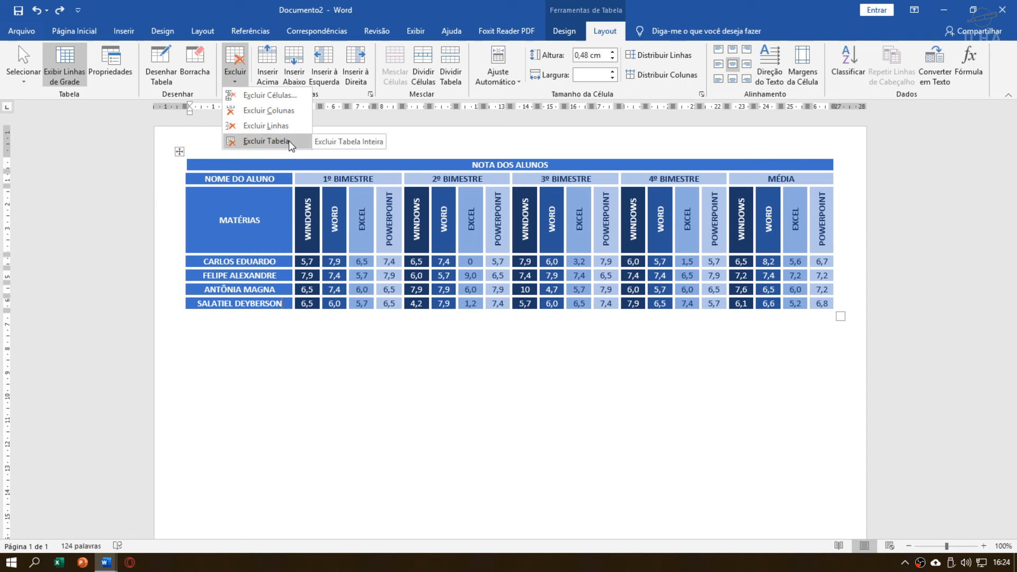
left_click(179, 152)
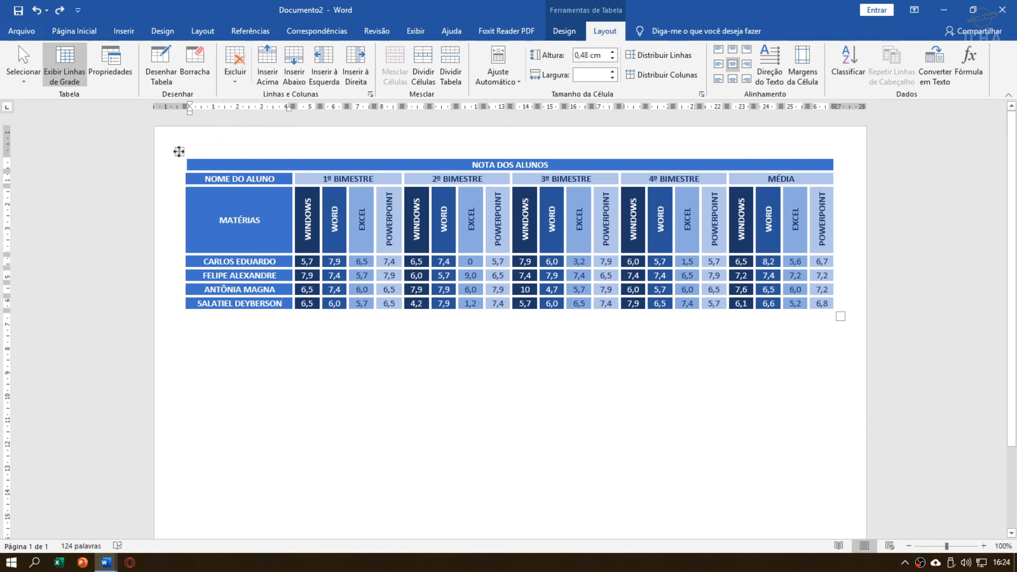
left_click(179, 152)
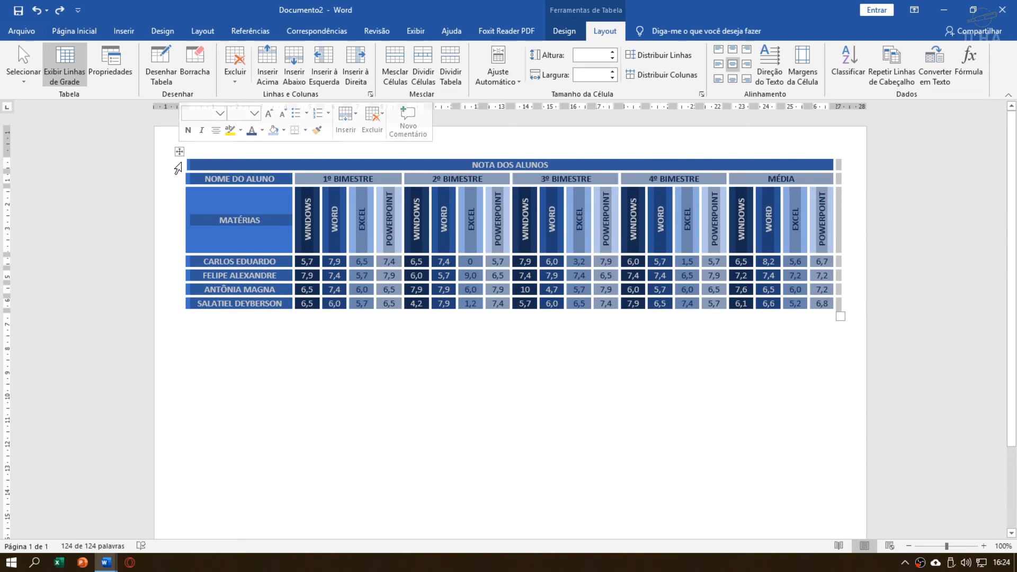
left_click(285, 304)
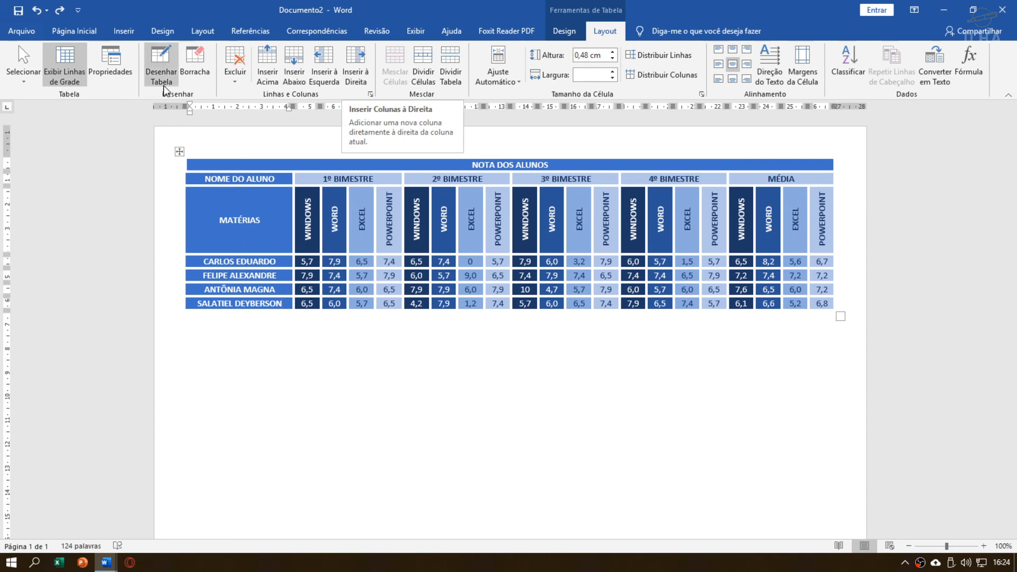
left_click(311, 259)
left_click(330, 261)
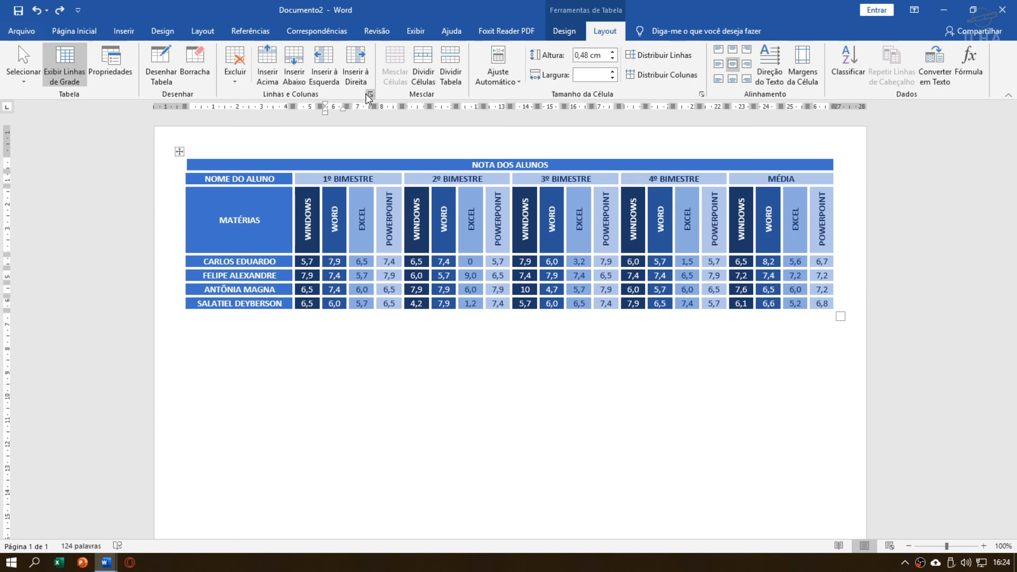
Step: Insert an empty row below the last student row of the grades table
left_click(283, 303)
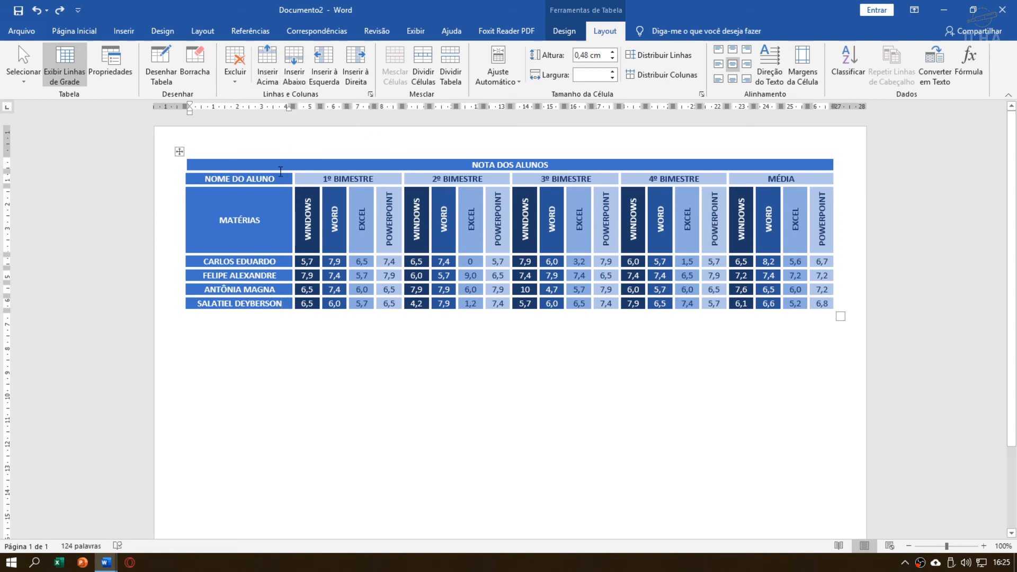
left_click(292, 80)
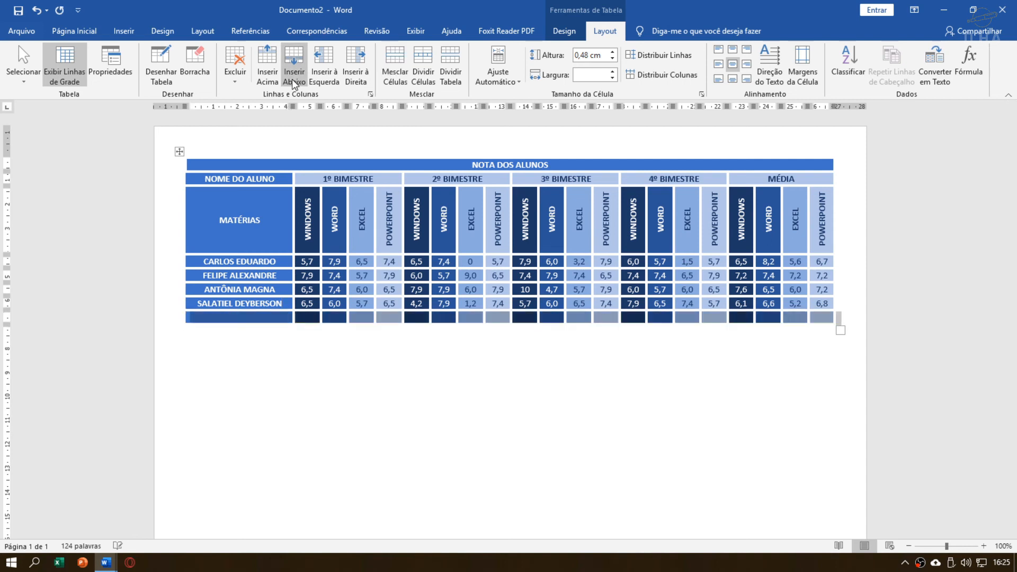
left_click(280, 319)
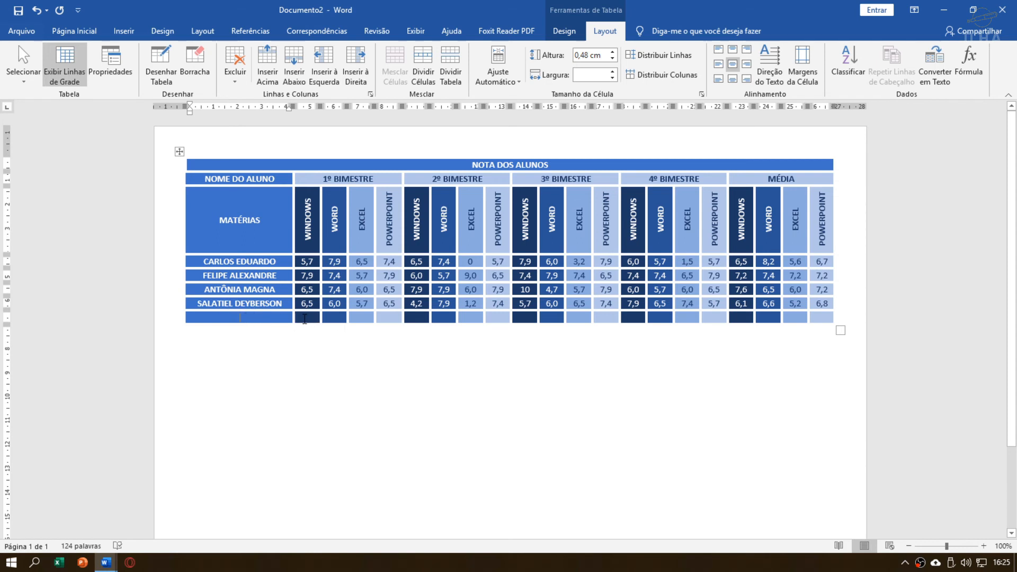
Step: Try merging the four 1º BIMESTRE cells of the empty bottom row into one cell, and undo the merge
left_click_drag(305, 318, 389, 317)
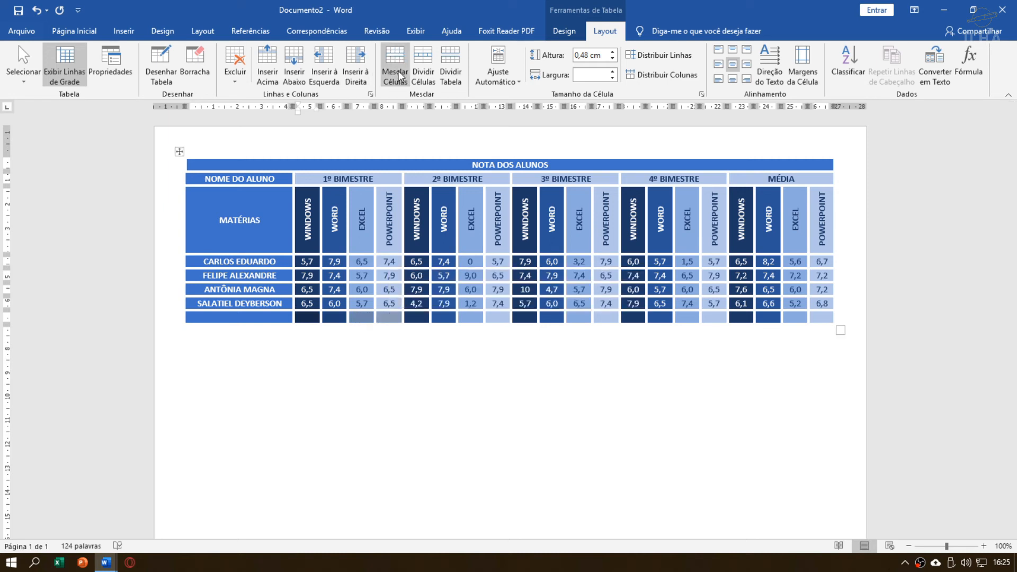
left_click(398, 77)
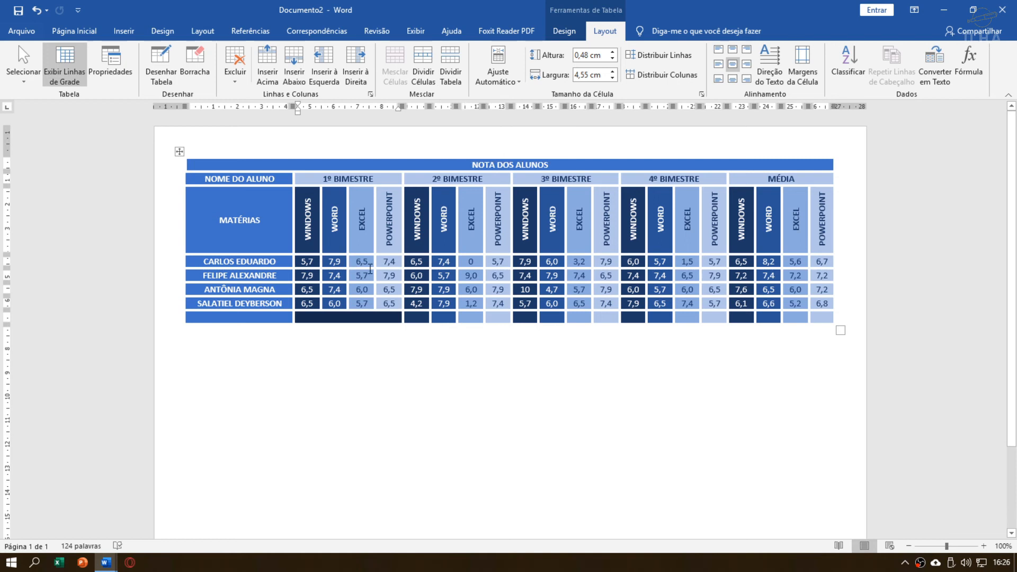
key("ctrl+z")
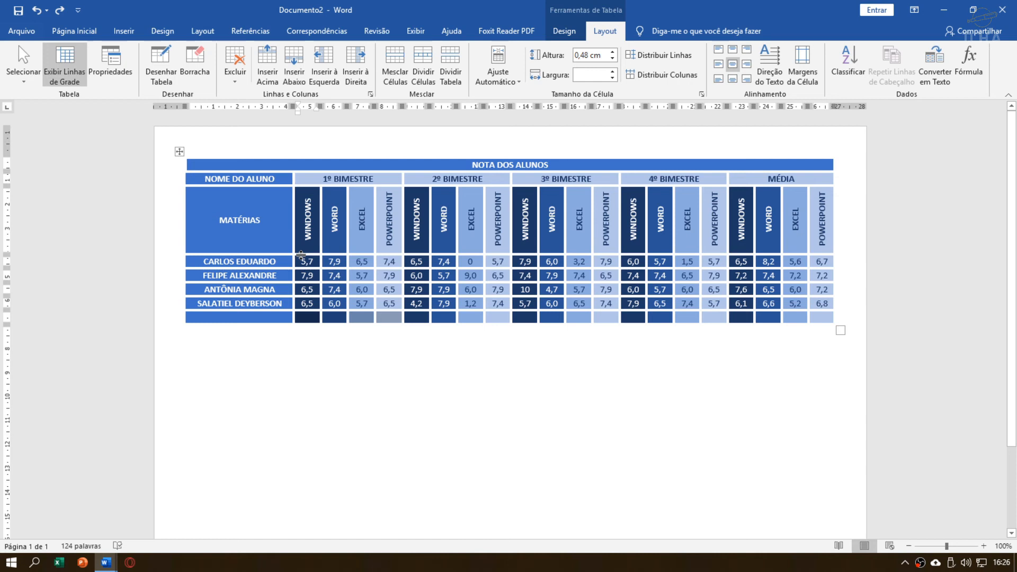
Step: Try splitting the grades table above the first student row, check the two separate tables, and undo the split
left_click_drag(206, 262, 816, 316)
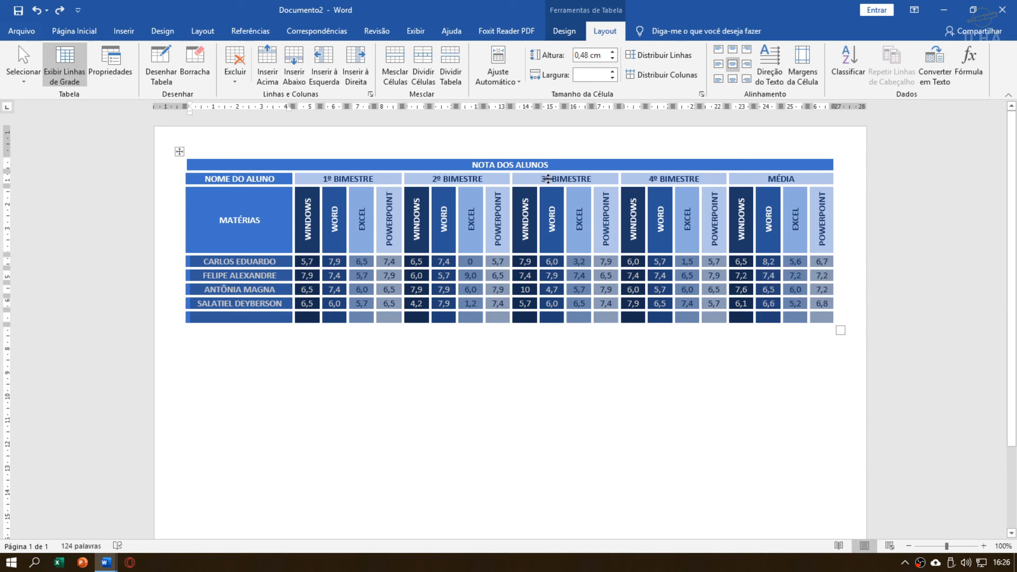
left_click(450, 67)
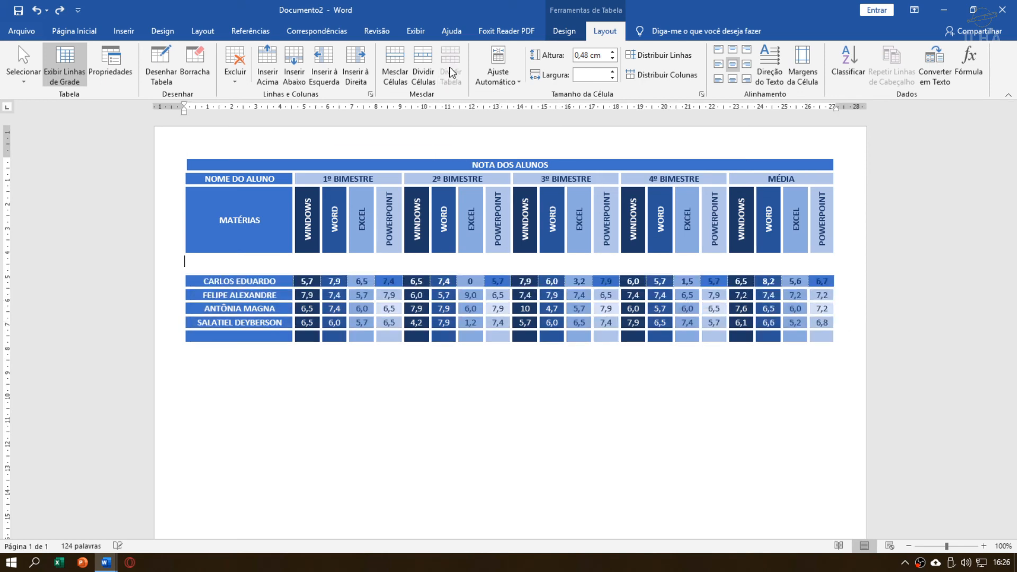
left_click(258, 225)
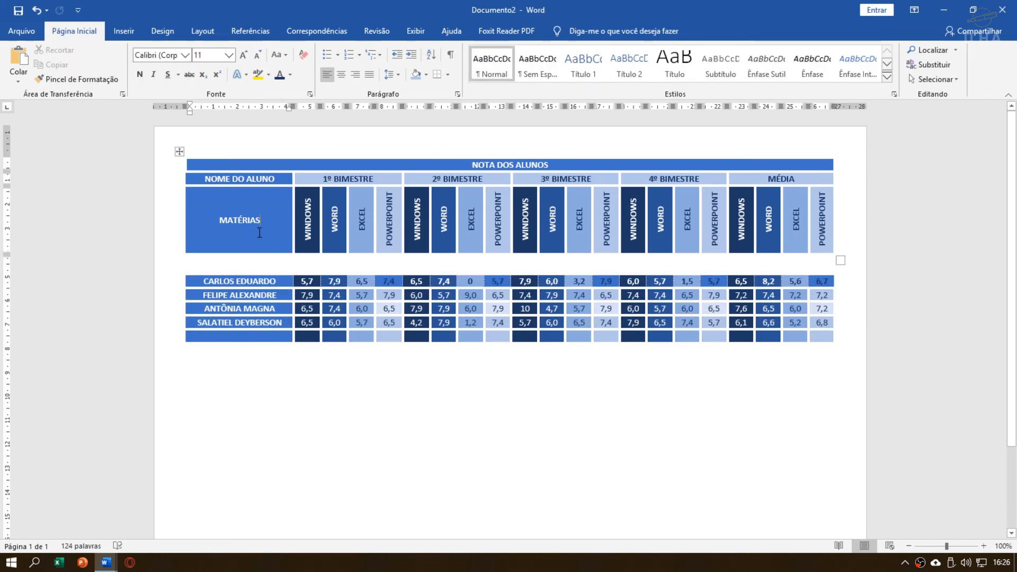
left_click(282, 281)
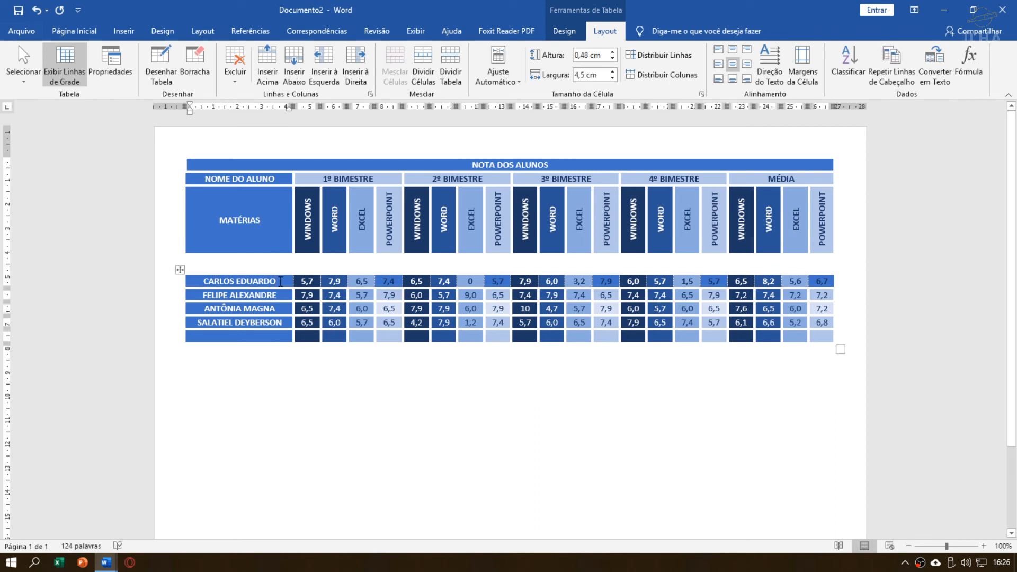
key("ctrl+z")
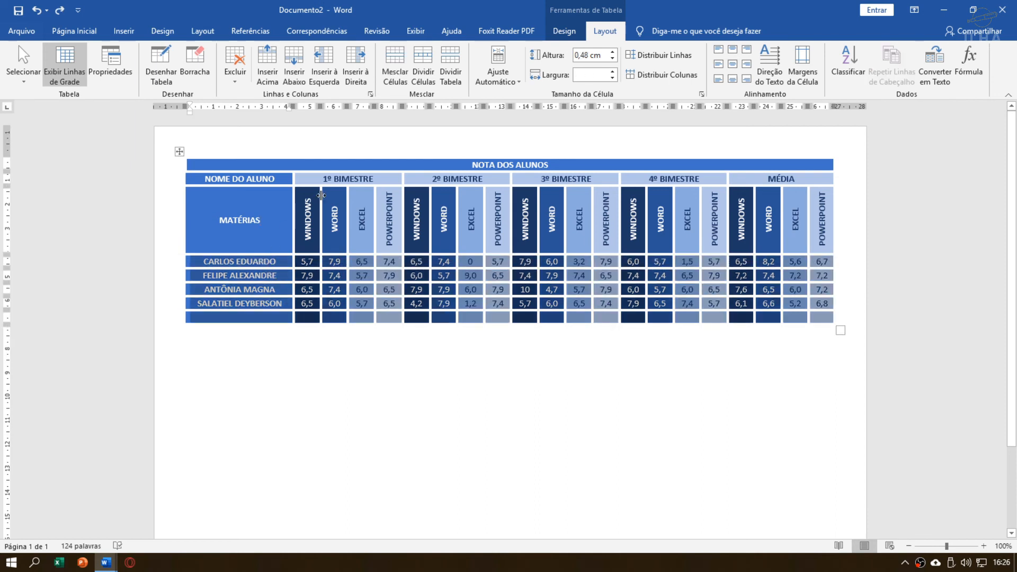
Step: Examine the table's AutoFit options and the matching autofit behavior settings for inserting a new table, cancel, and return to the table layout options
left_click(281, 198)
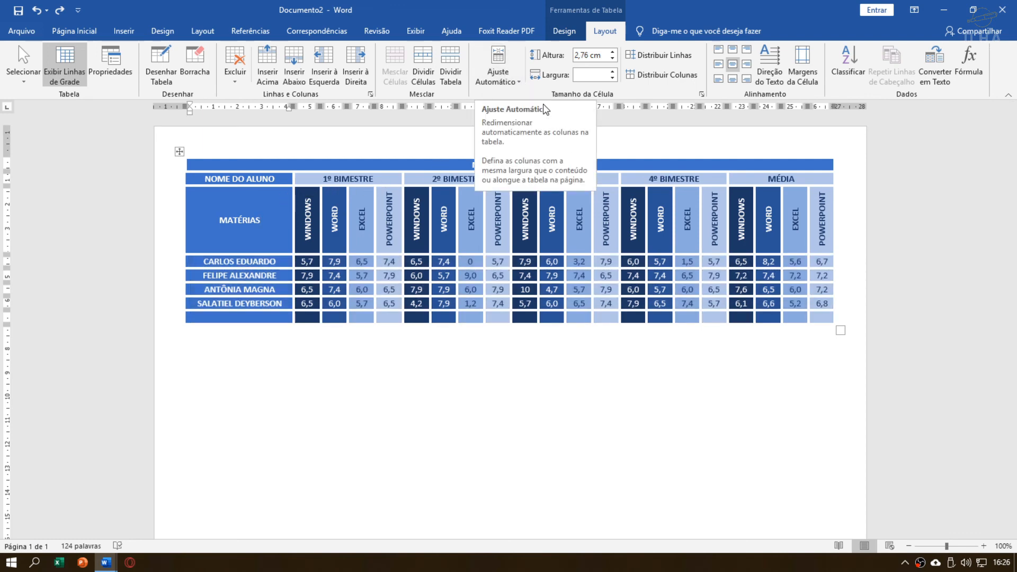
left_click(511, 78)
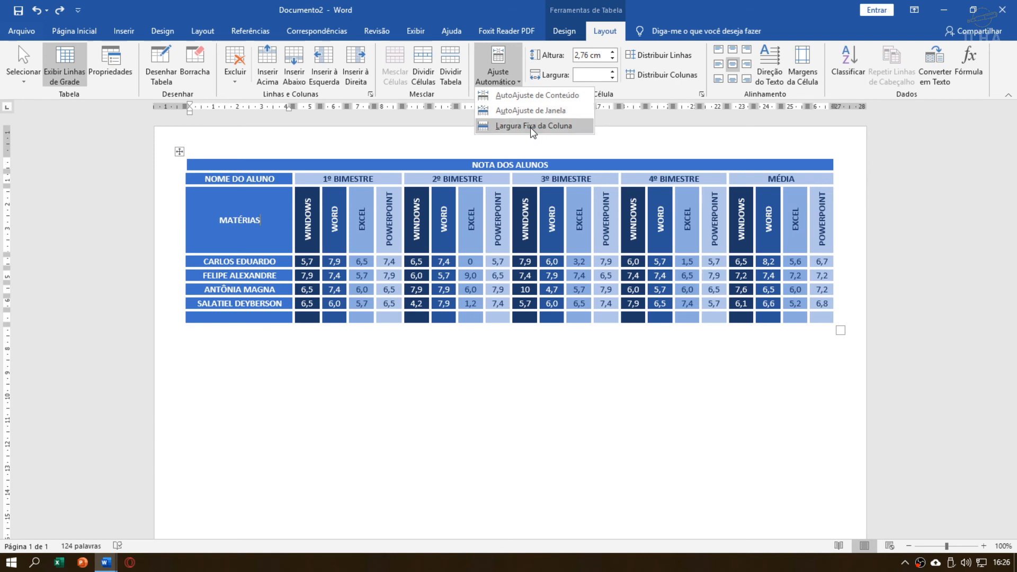
left_click(287, 211)
left_click(321, 165)
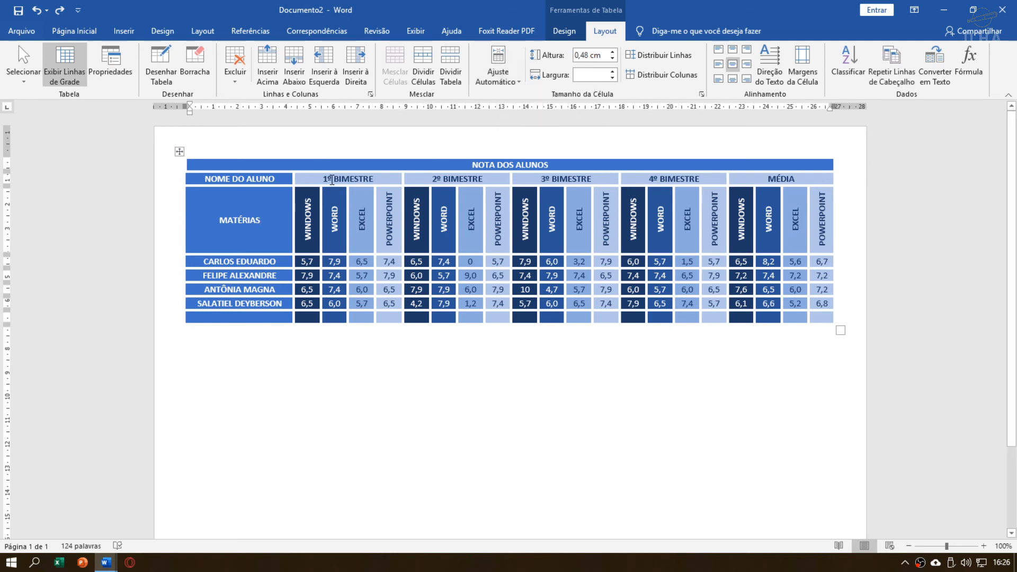
left_click(332, 180)
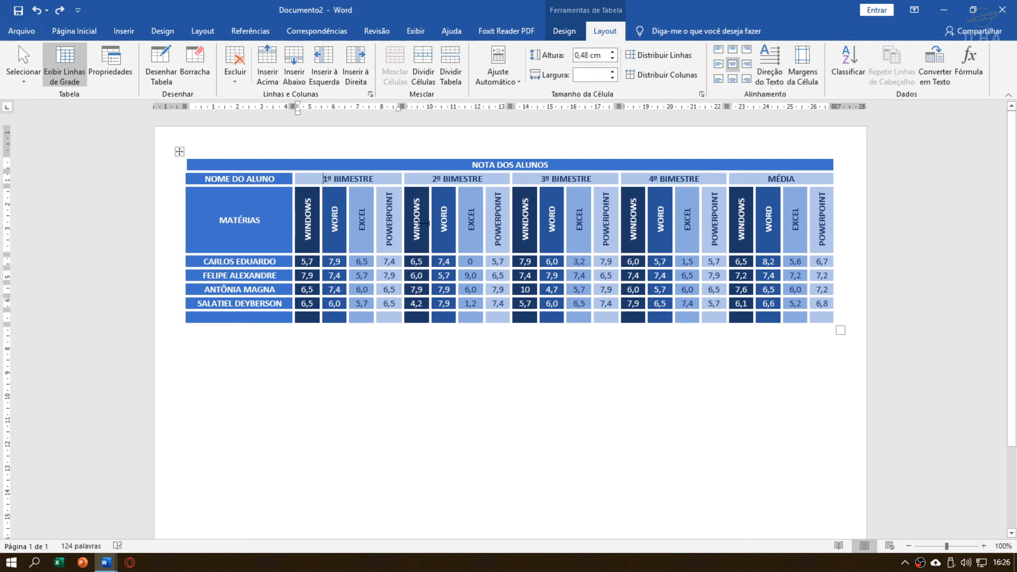
left_click(502, 365)
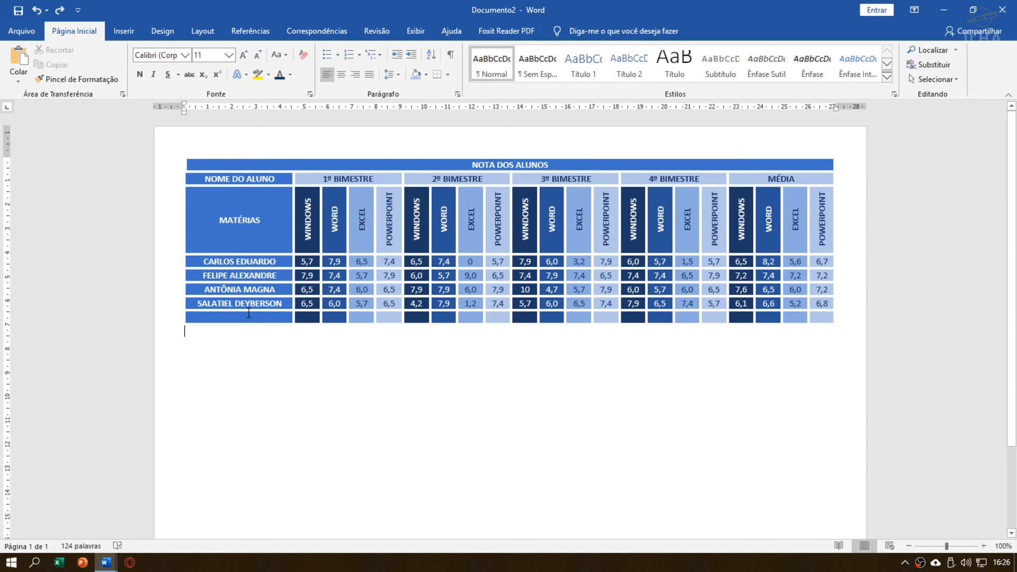
left_click(123, 31)
left_click(110, 72)
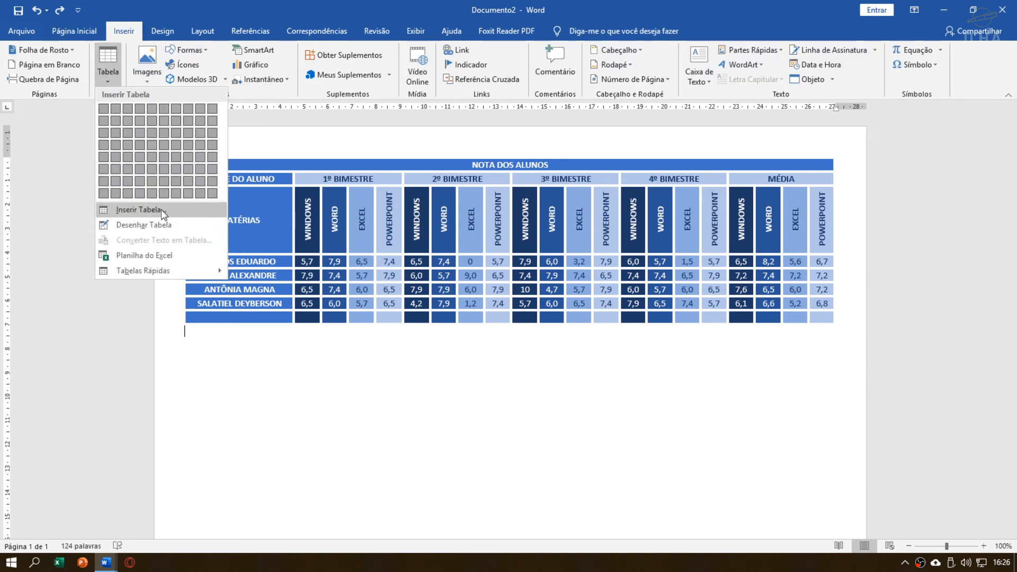
left_click(161, 209)
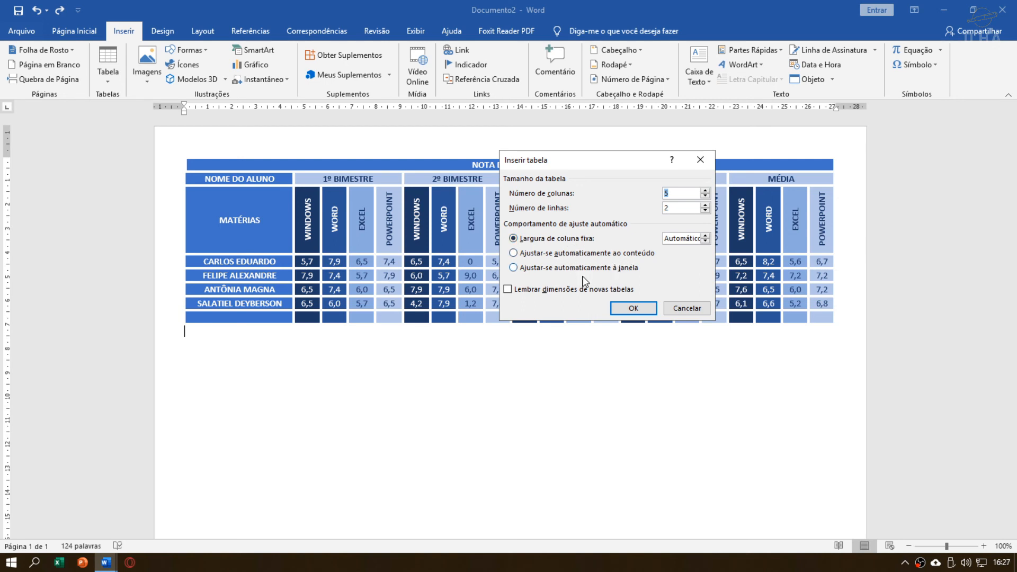
left_click(686, 308)
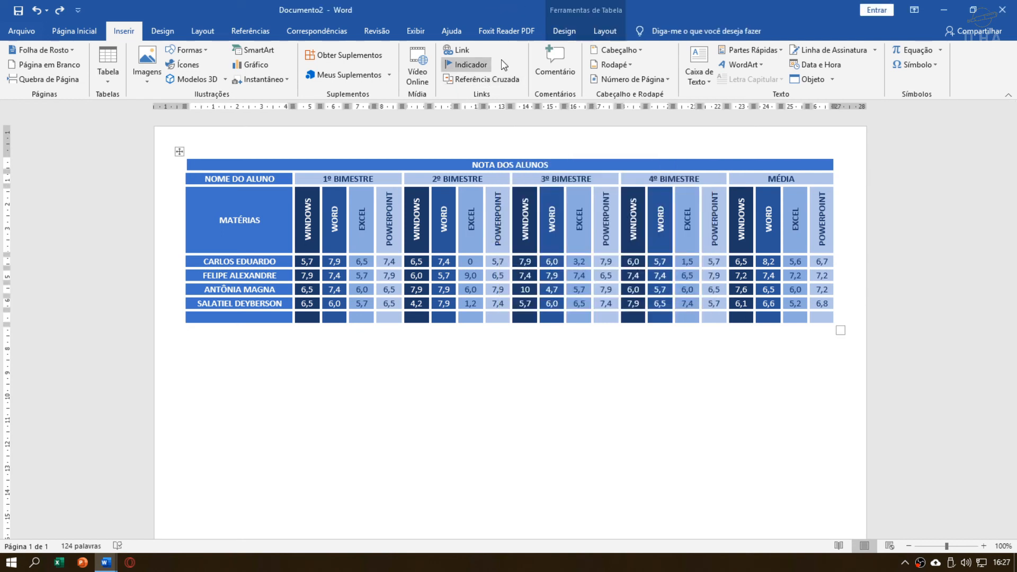
left_click(604, 31)
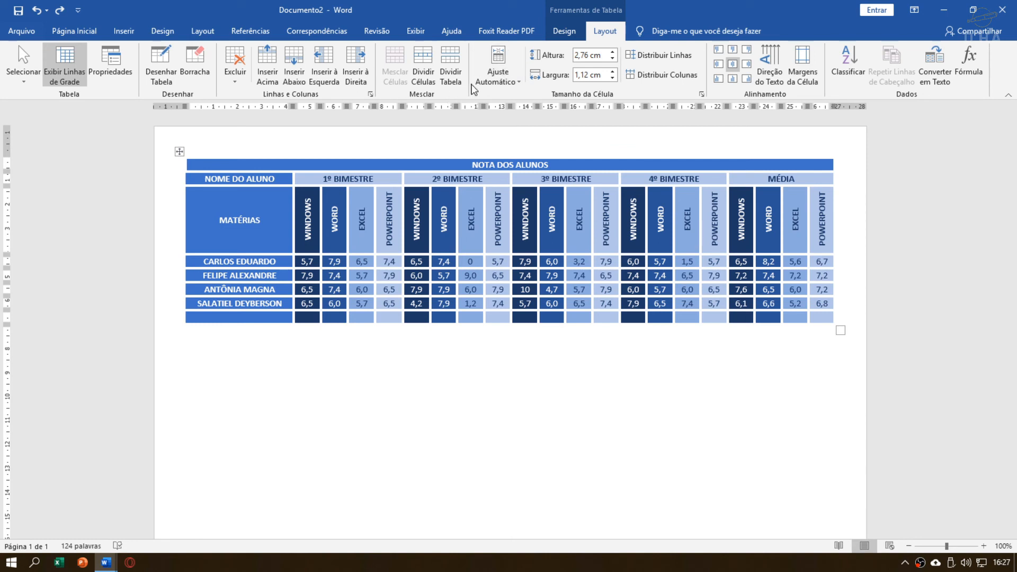
left_click(502, 82)
left_click(502, 85)
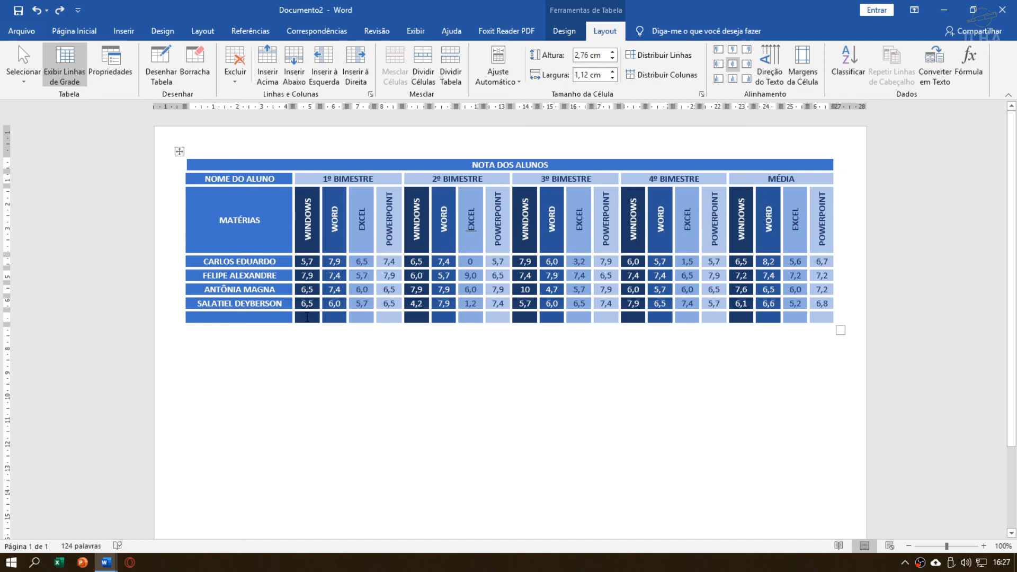
Step: Increase the height of the empty bottom row of the grades table to 1 cm
left_click(259, 318)
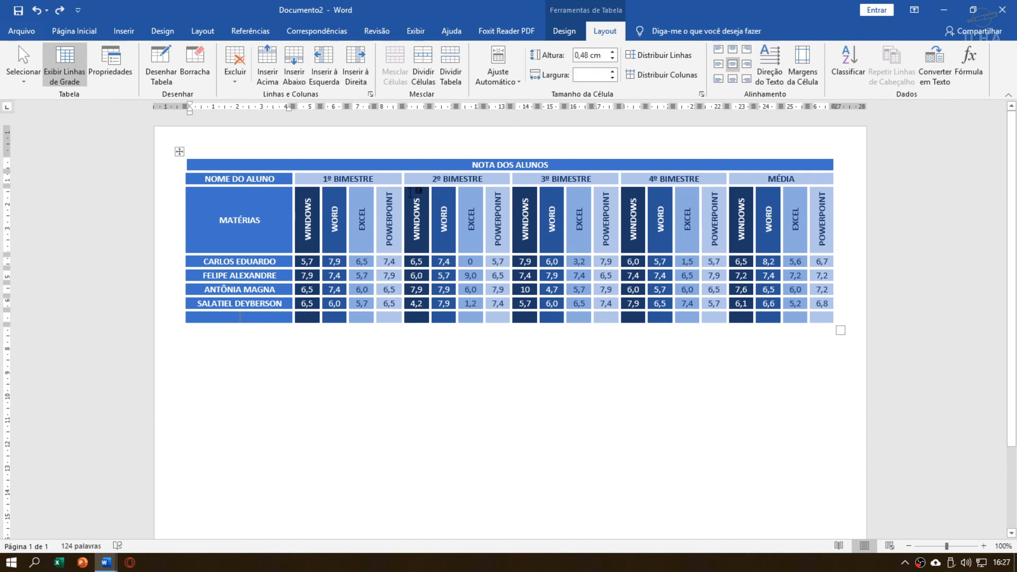
left_click(613, 52)
left_click(613, 51)
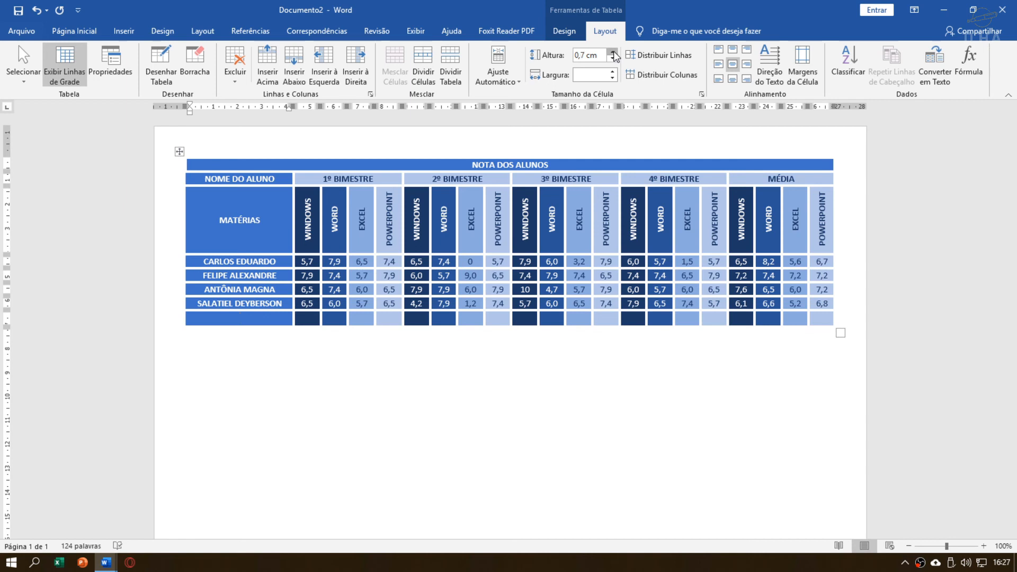
left_click(613, 52)
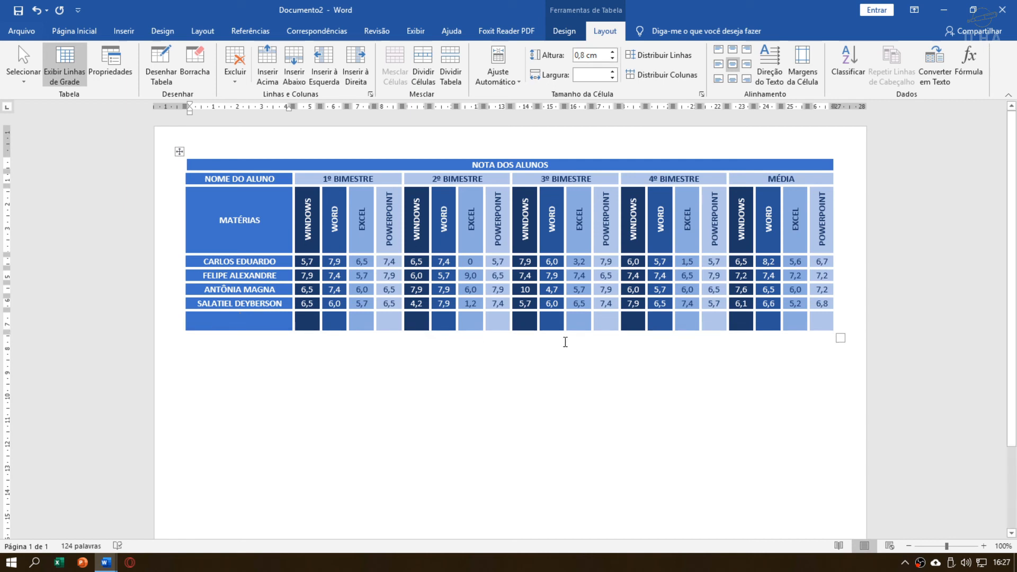
left_click(614, 52)
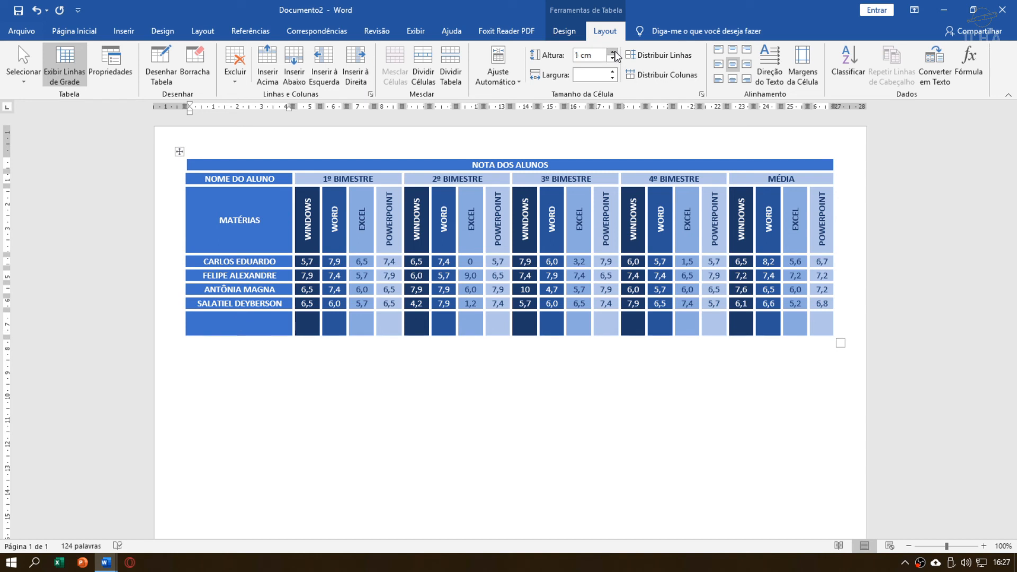
Step: Reduce the empty bottom row's height again and set it to exactly 0,48 cm
left_click(612, 62)
left_click(612, 62)
left_click(613, 62)
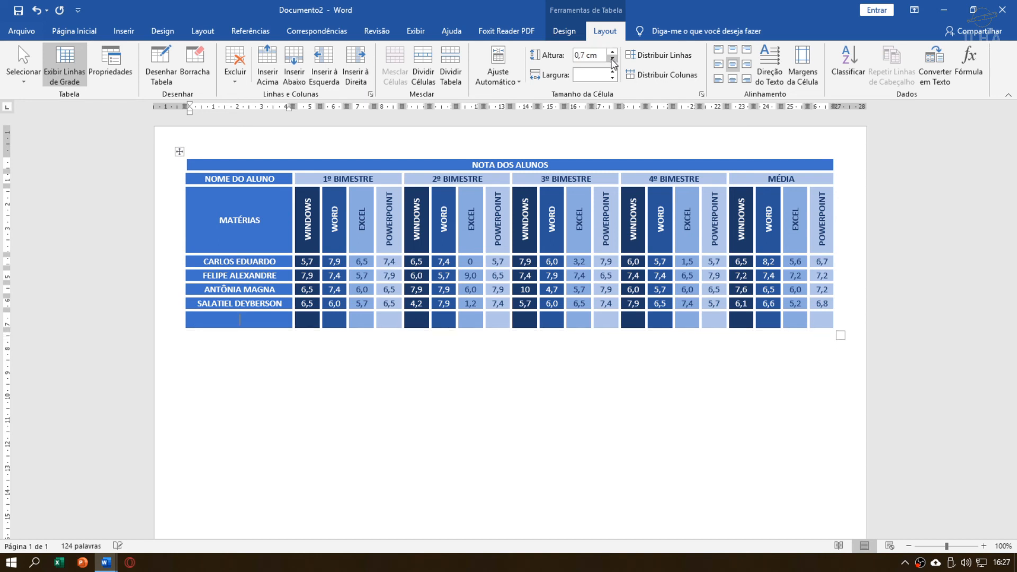
left_click(612, 62)
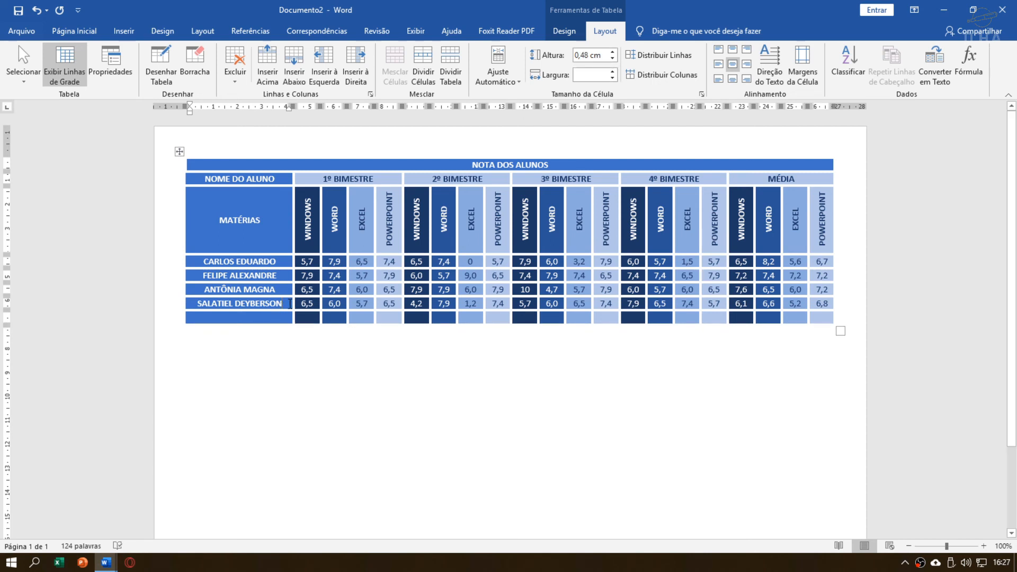
left_click(583, 55)
type("0,48")
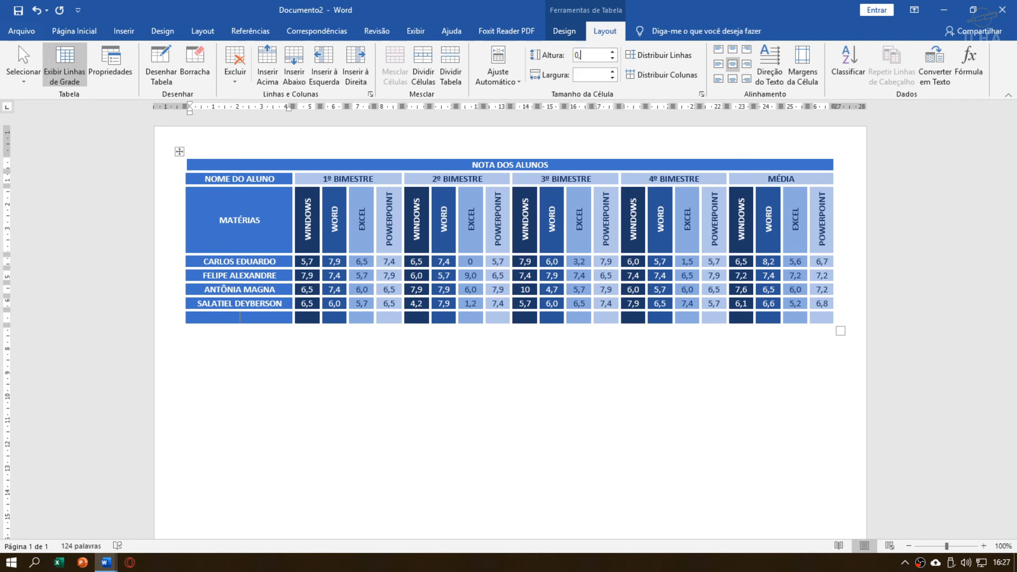
key("Return")
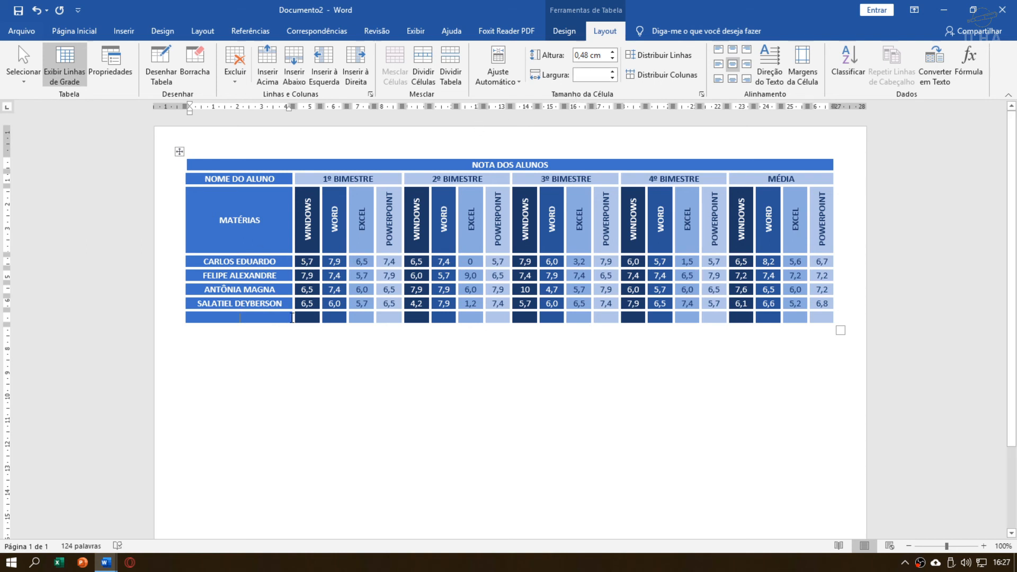
left_click_drag(292, 318, 816, 317)
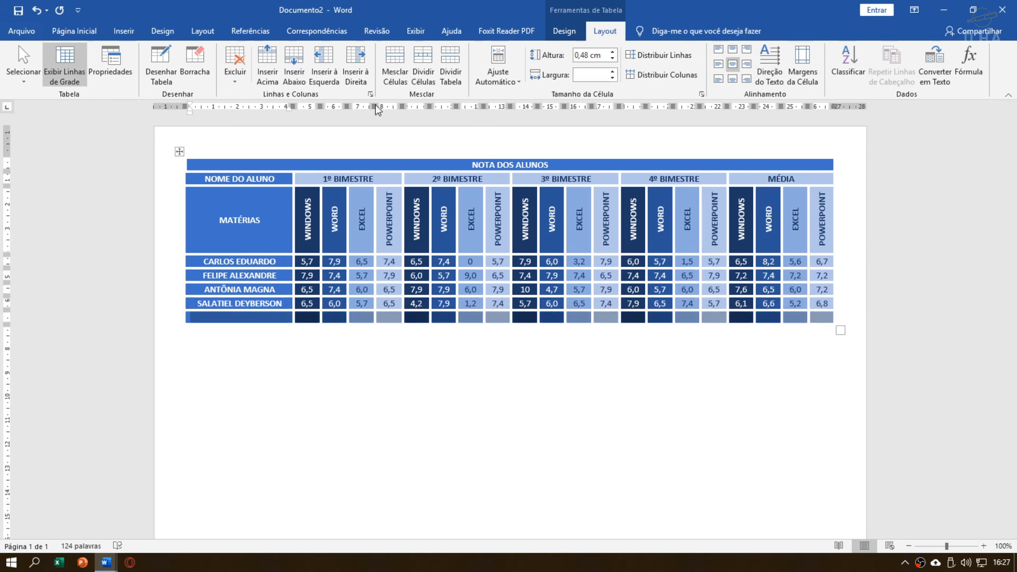
left_click(307, 320)
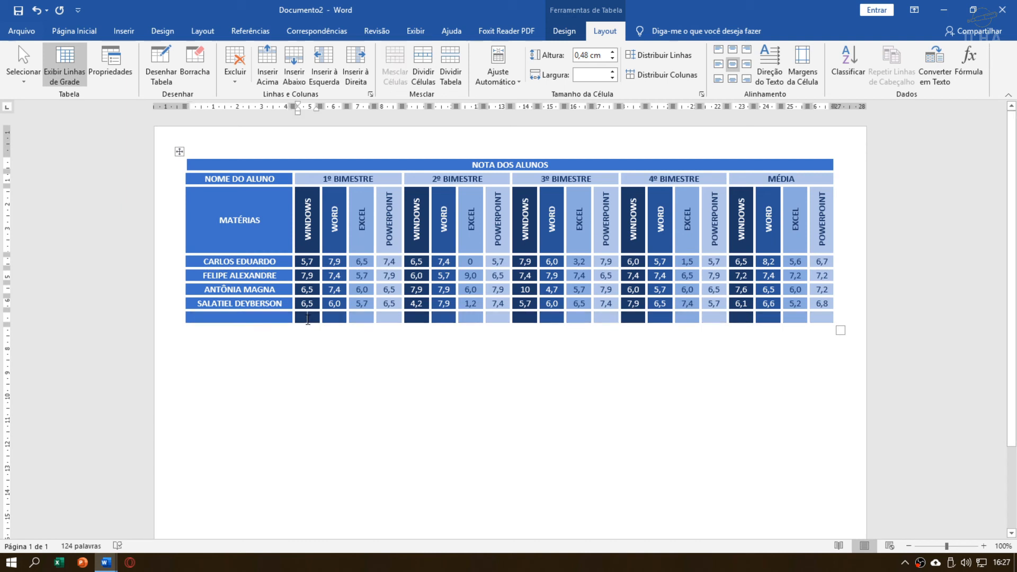
left_click_drag(308, 320, 396, 312)
left_click(343, 303)
left_click(313, 315)
Step: Try widening the grades table's first column to 6,3 cm from the empty bottom row's first cell
left_click(274, 319)
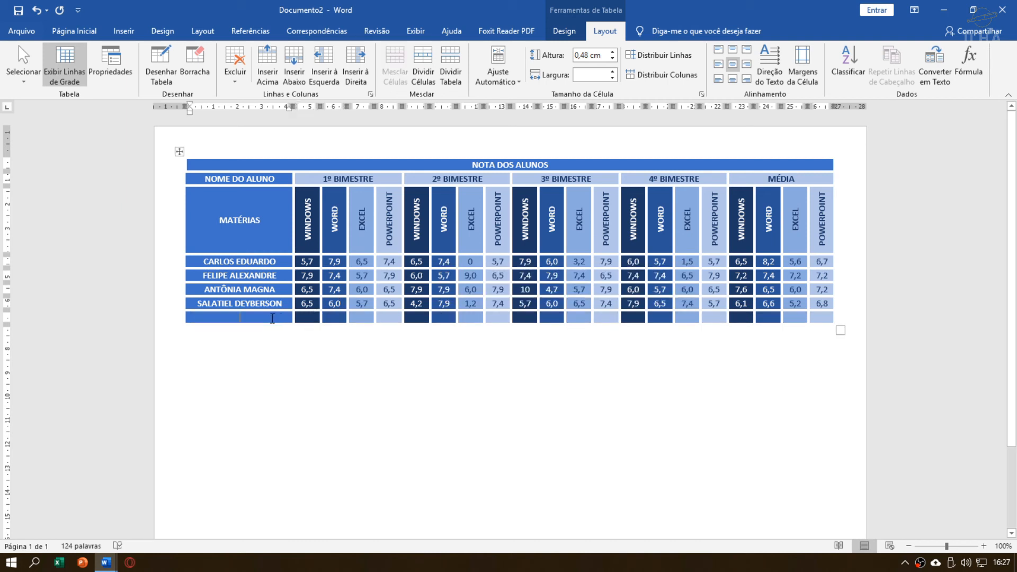
left_click(613, 73)
left_click(613, 72)
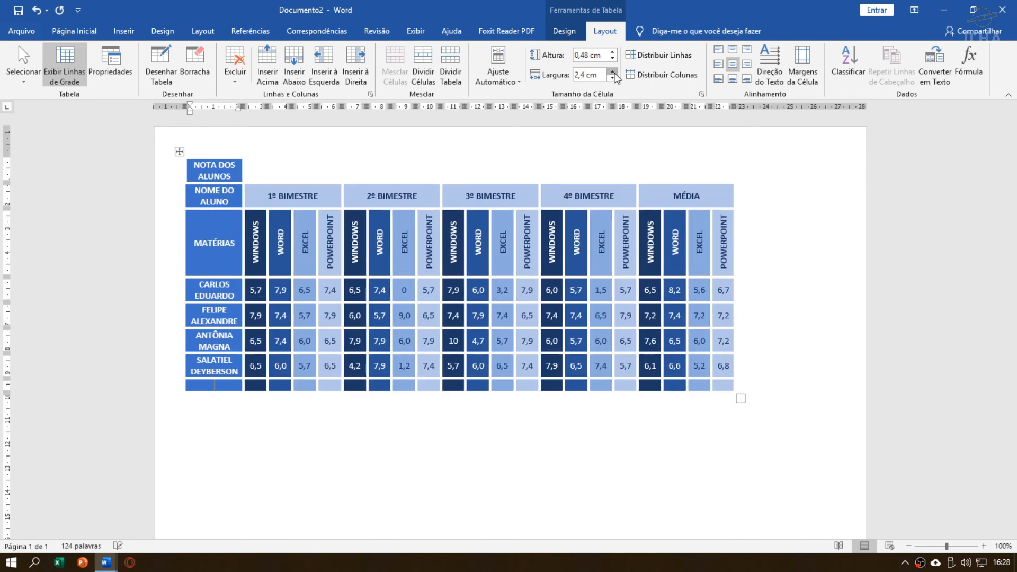
left_click(613, 72)
left_click(613, 72)
left_click(613, 72)
left_click(613, 72)
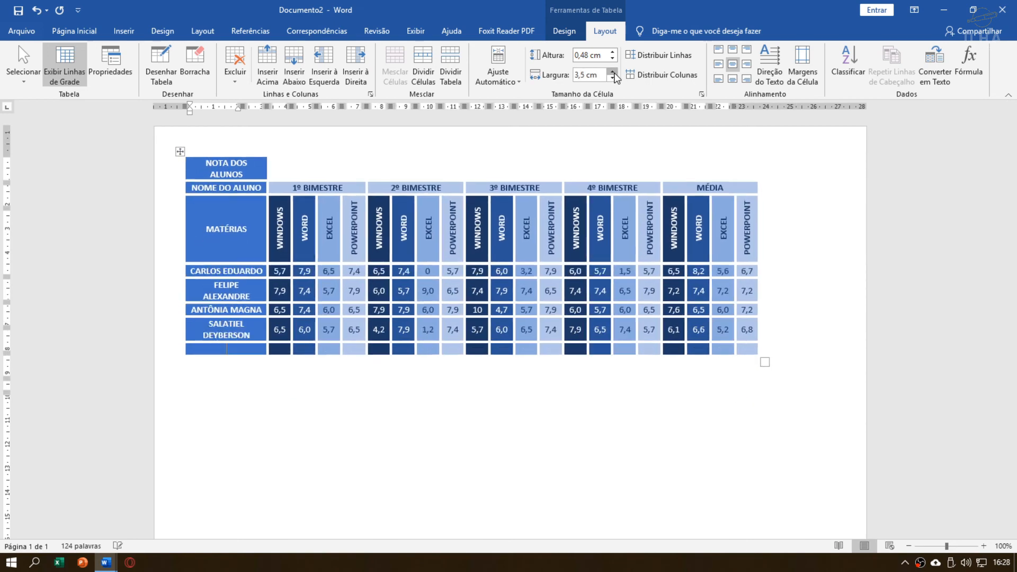
left_click(613, 72)
left_click(613, 73)
left_click(612, 72)
left_click(613, 72)
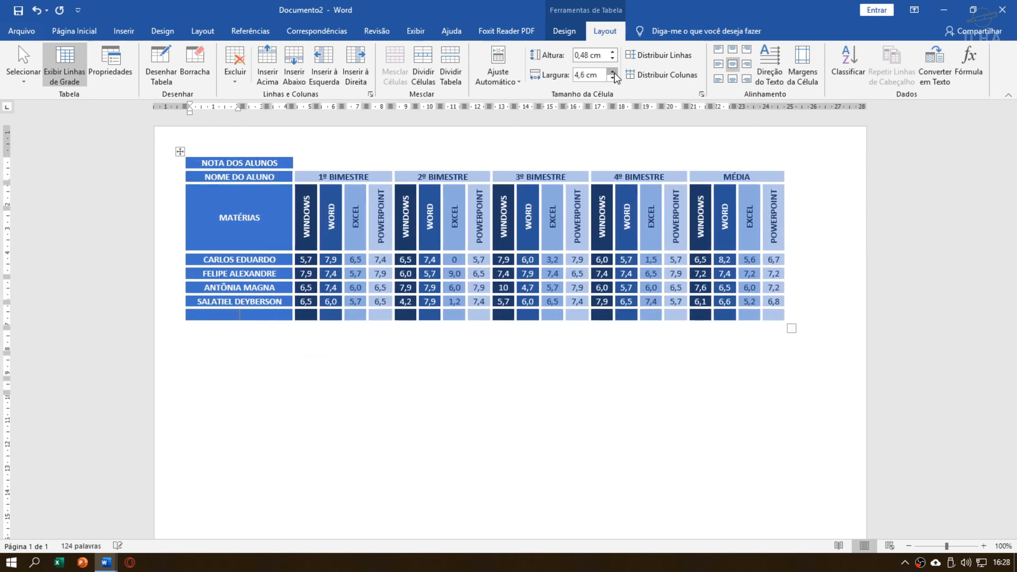
left_click(613, 72)
left_click(613, 72)
left_click(613, 72)
left_click(613, 72)
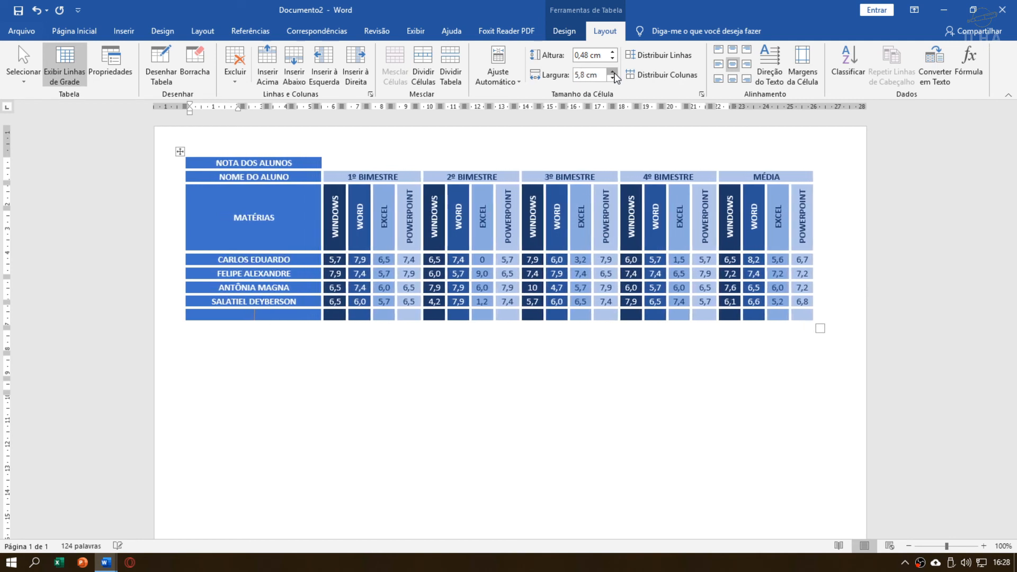
left_click(613, 72)
left_click(613, 72)
left_click(612, 72)
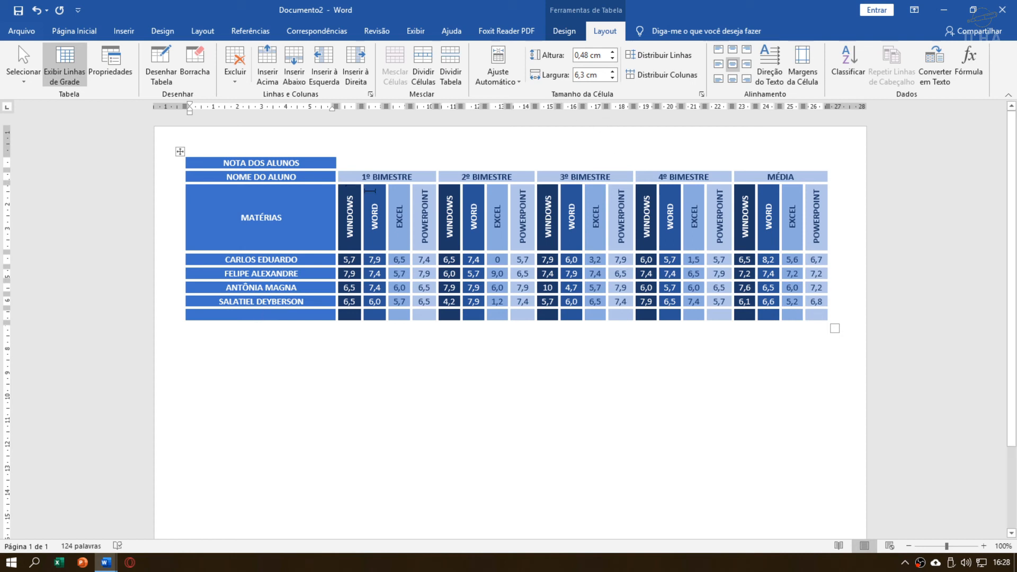
Step: Undo the column width and row height changes back through the row insertion, and reinsert the empty row below the last student row
key("ctrl+z")
key("ctrl+z")
key("ctrl+z")
key("ctrl+z")
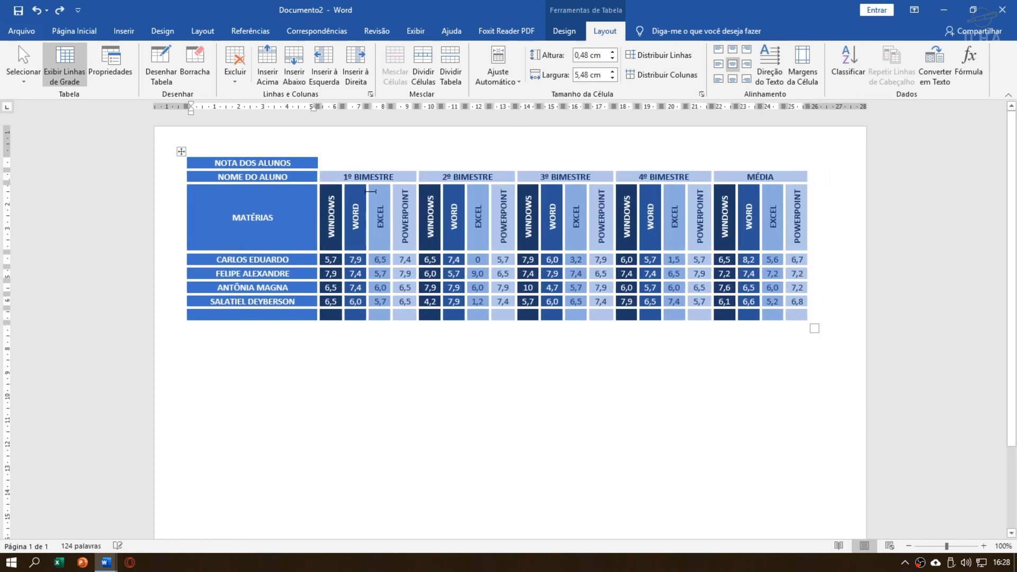
key("ctrl+z")
key("ctrl+z")
key("ctrl+z")
key("ctrl+z")
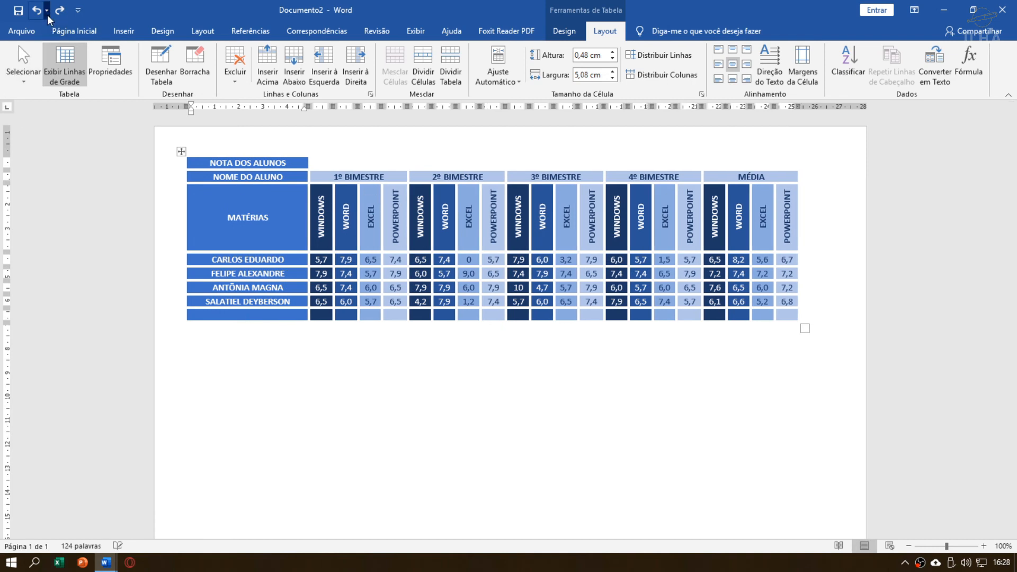
left_click(46, 11)
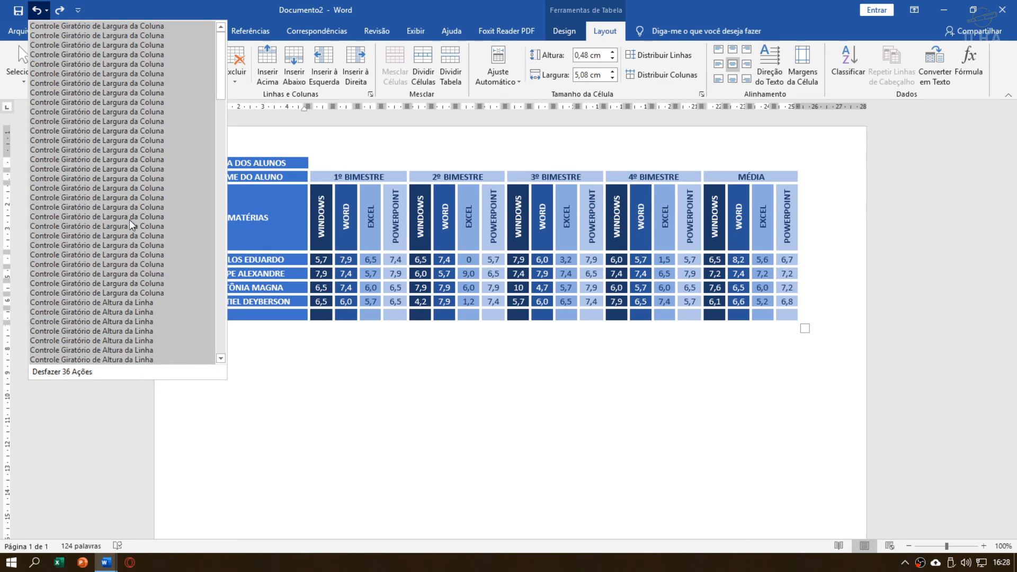
left_click_drag(218, 69, 224, 14)
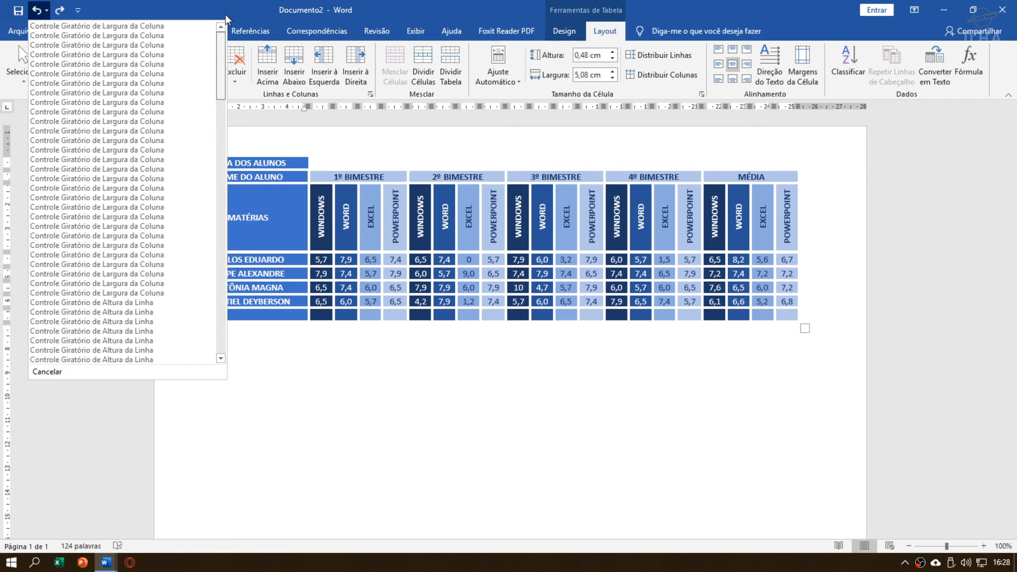
scroll(197, 148, "down", 8)
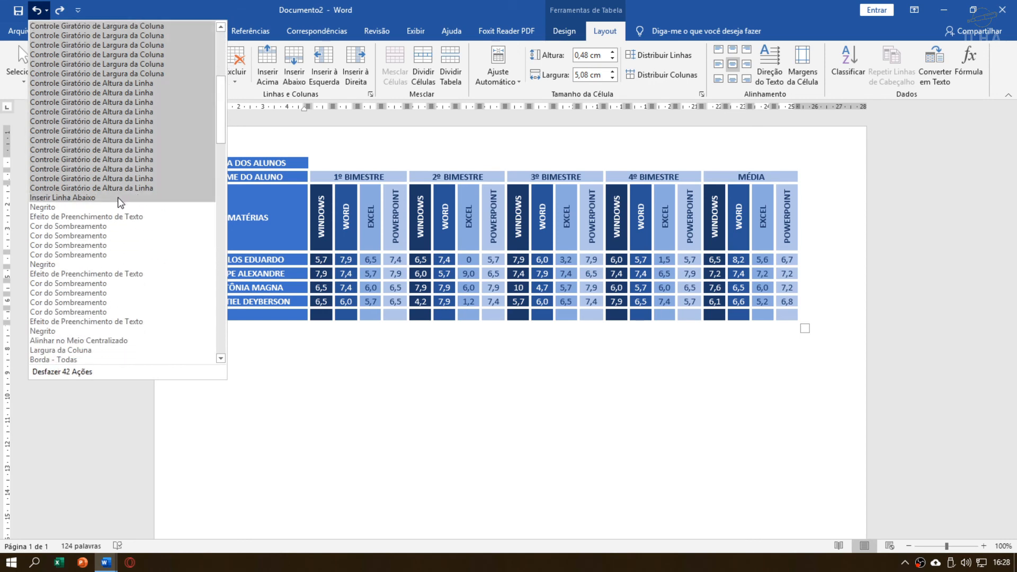
left_click(118, 199)
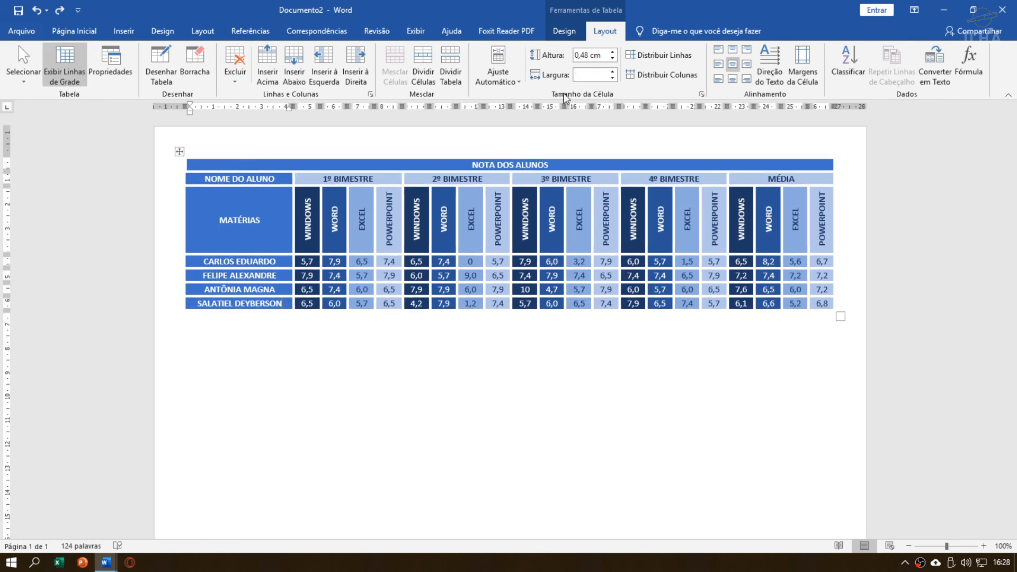
left_click(294, 74)
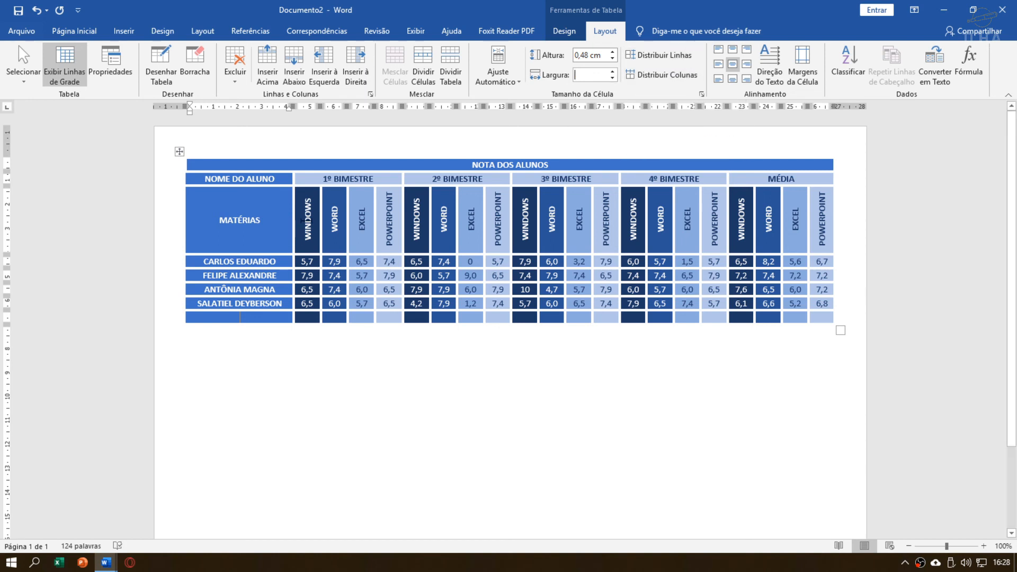
Step: Insert a table of 5 columns and 2 rows below the grades table, with columns that autofit to their contents
left_click(249, 348)
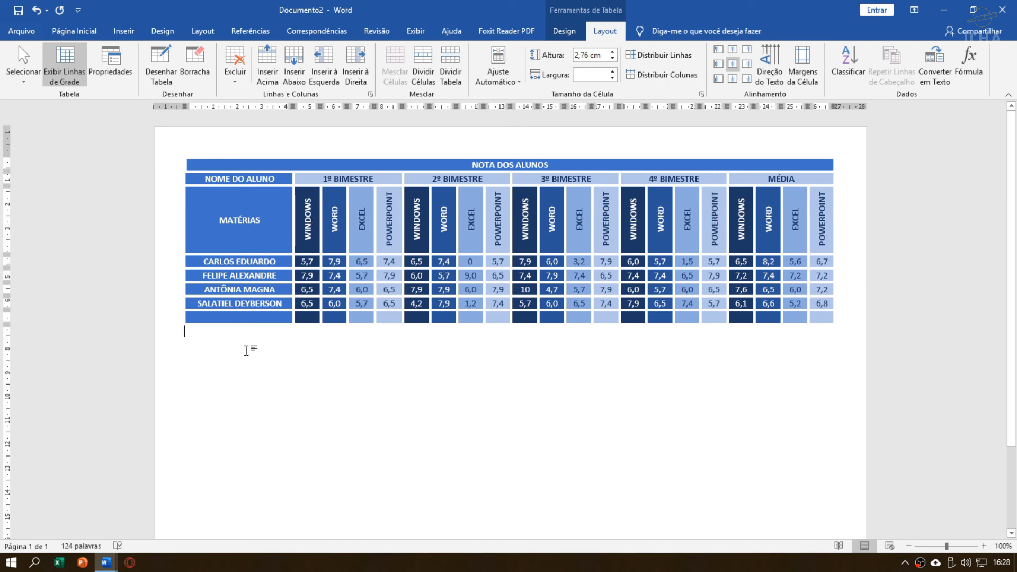
left_click(126, 30)
left_click(108, 66)
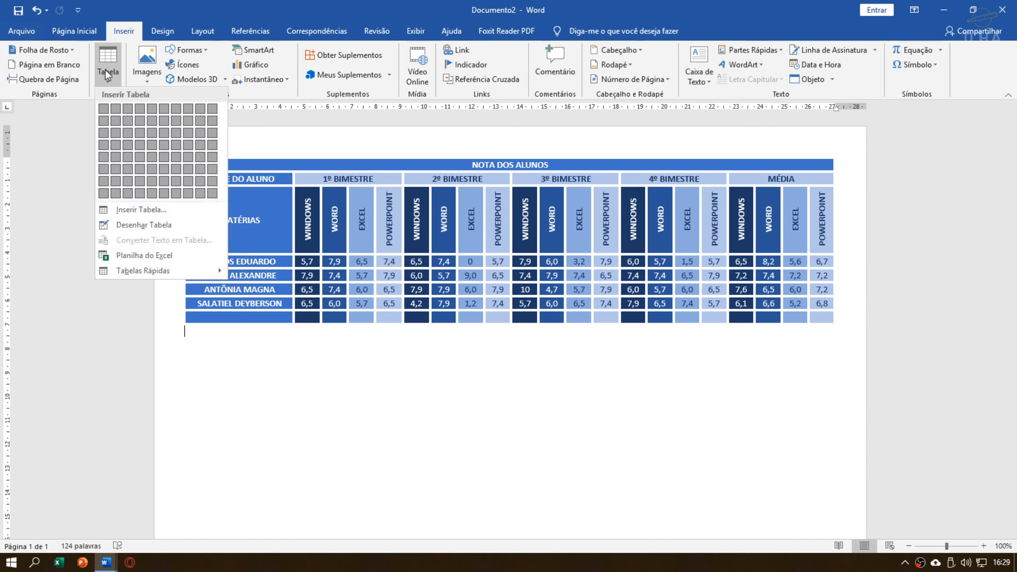
left_click(162, 209)
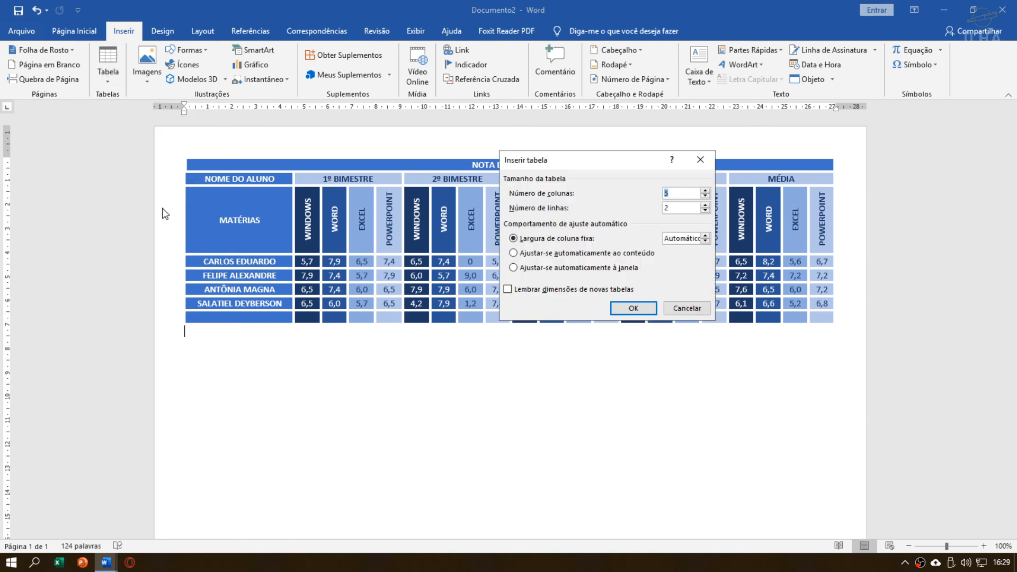
left_click(514, 253)
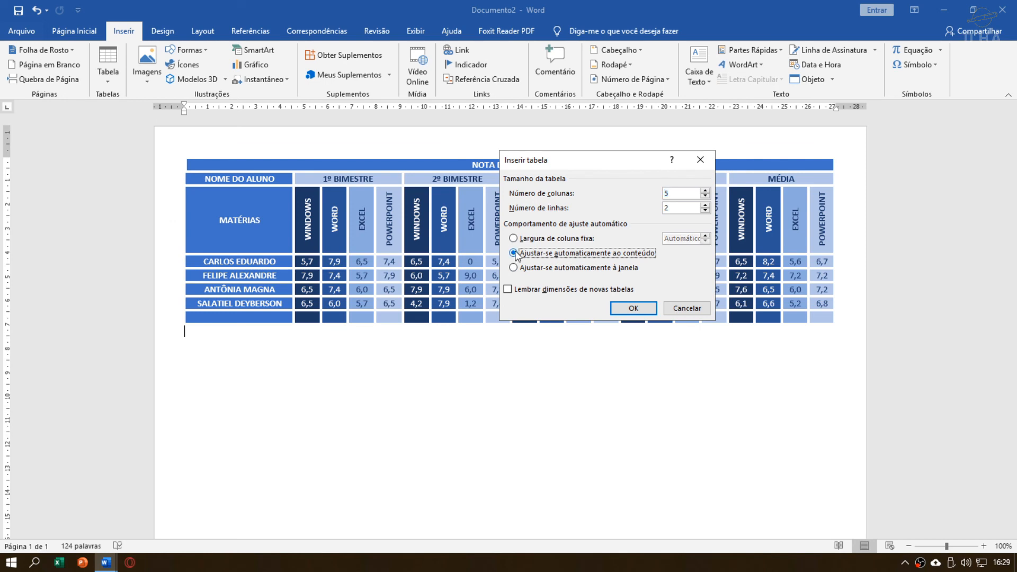
left_click(638, 310)
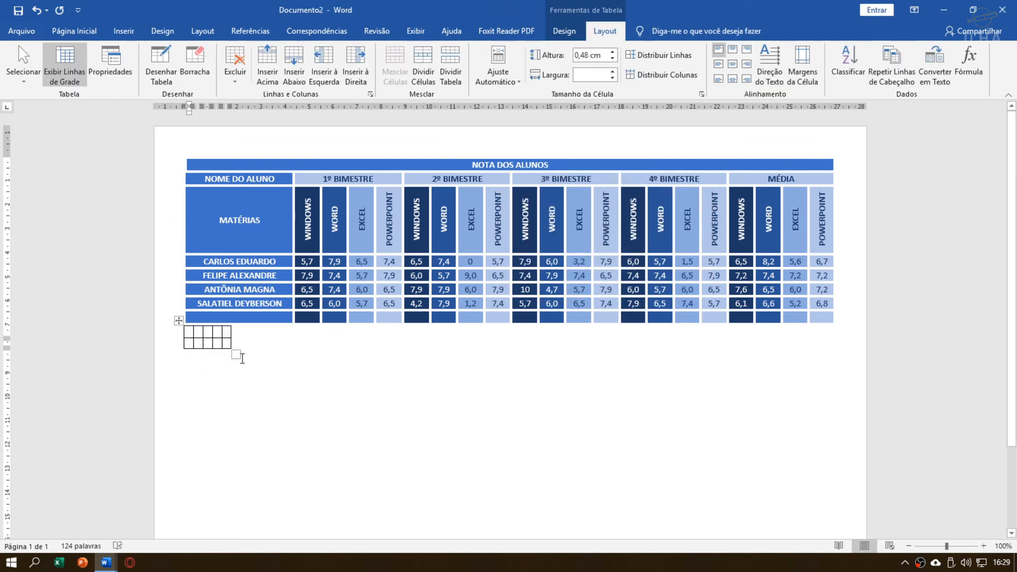
Step: Fill the small table's first row with TEXTO 01, TEXTO 02, TEXTO 03, TEXTO 04 and NADA
type("TEX")
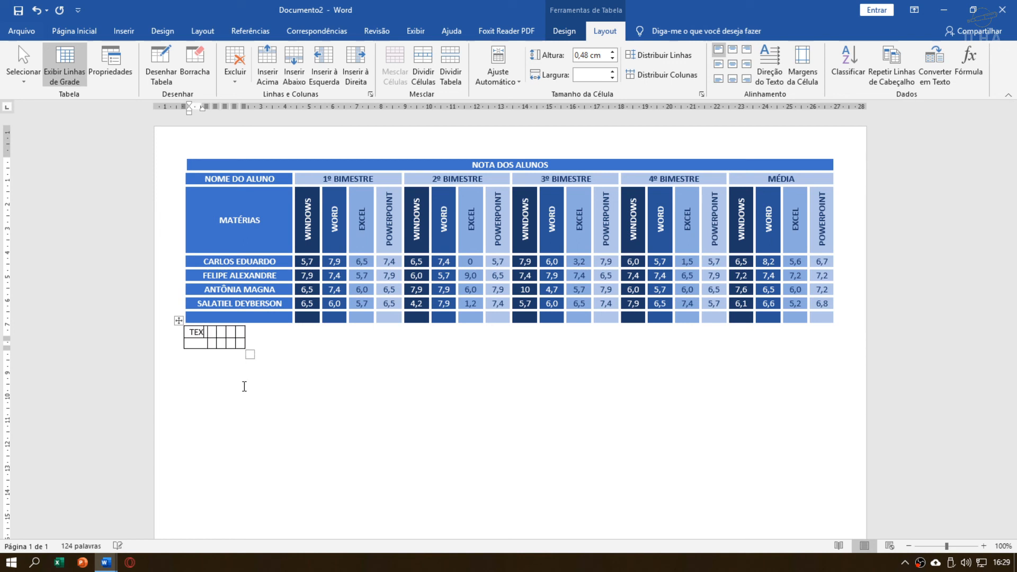
type("TO 01")
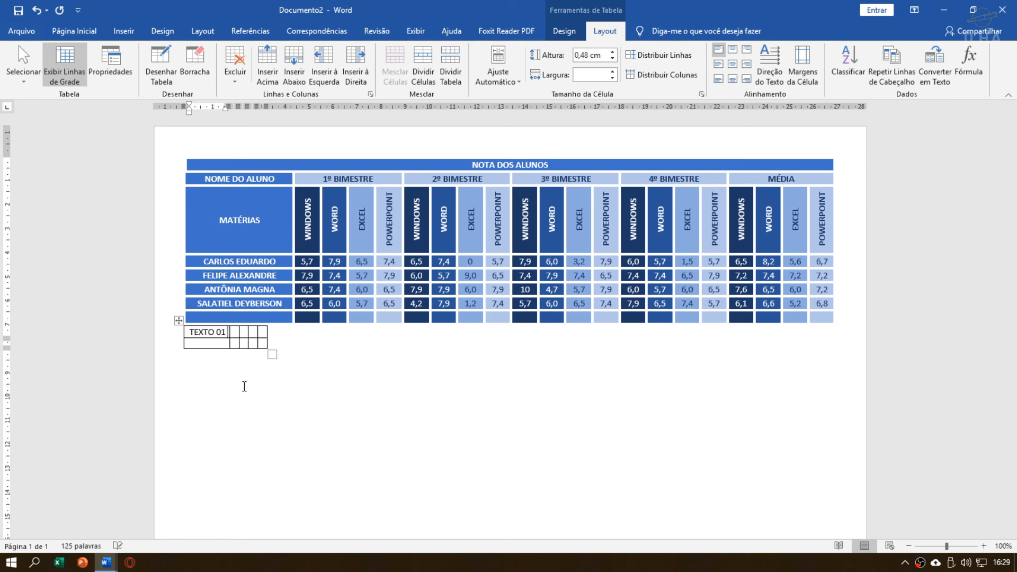
key("Tab")
type("TEXTO")
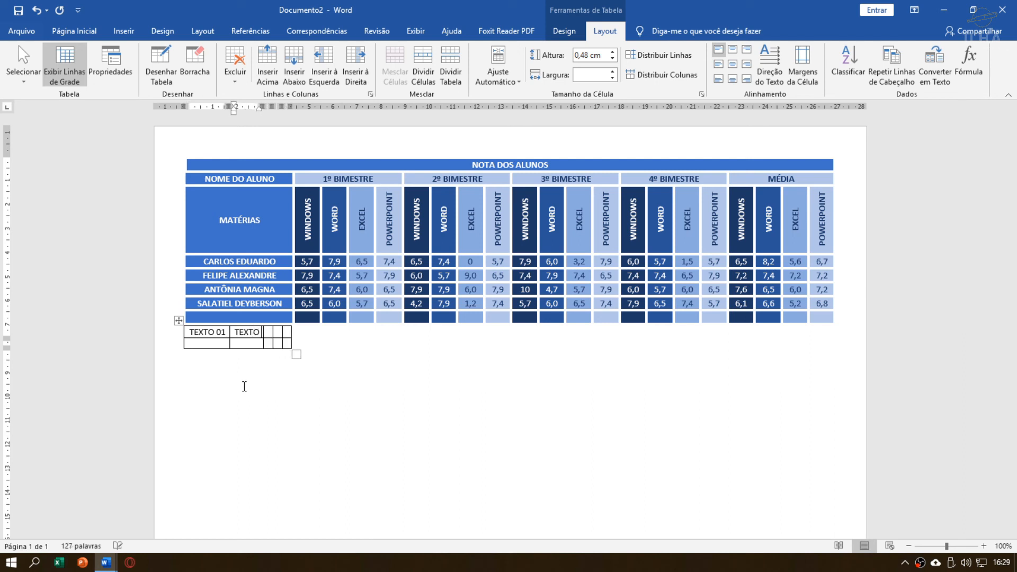
type(" 02")
key("Tab")
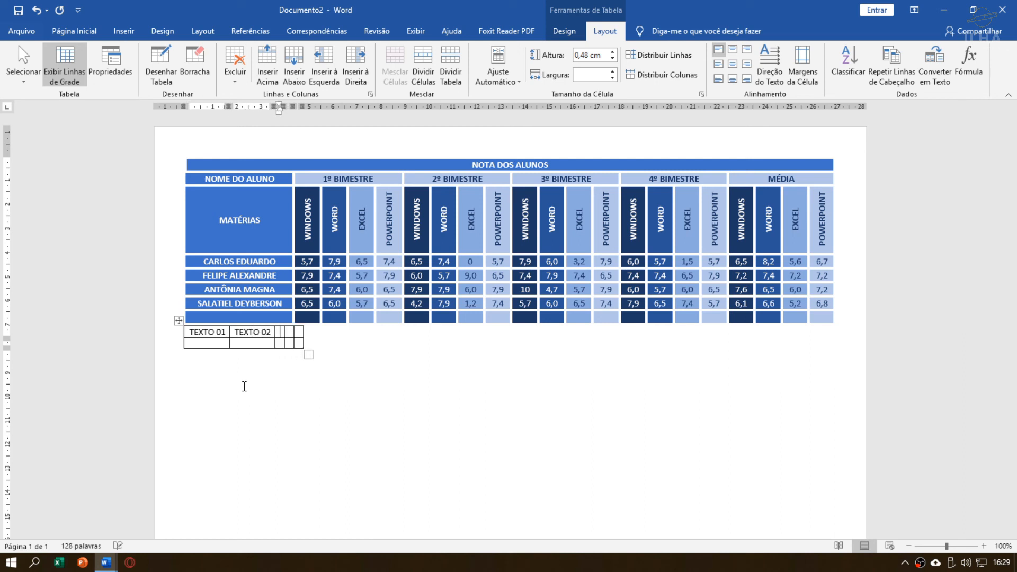
type("TEXTO 03")
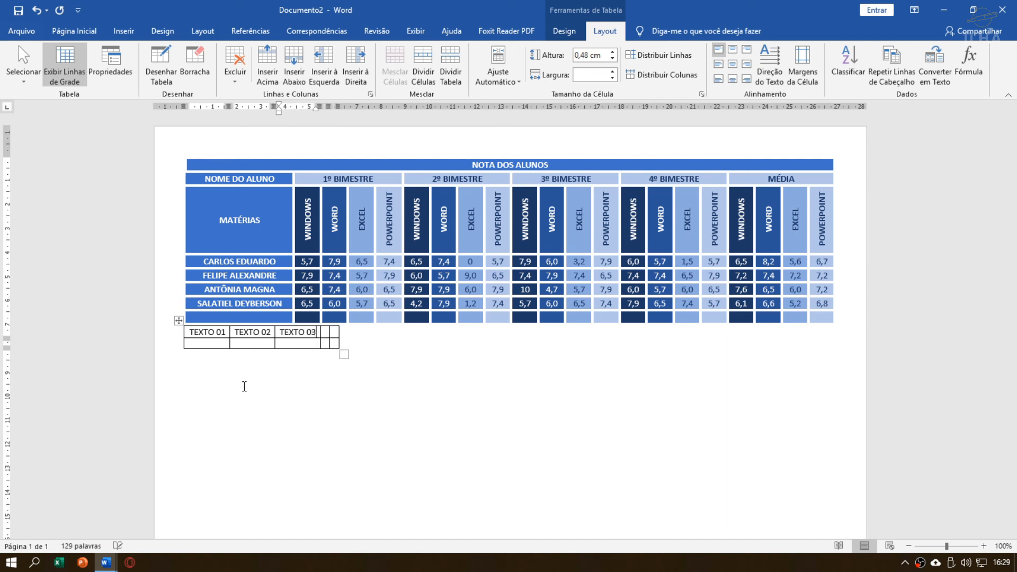
key("Tab")
type("TEXTO 04")
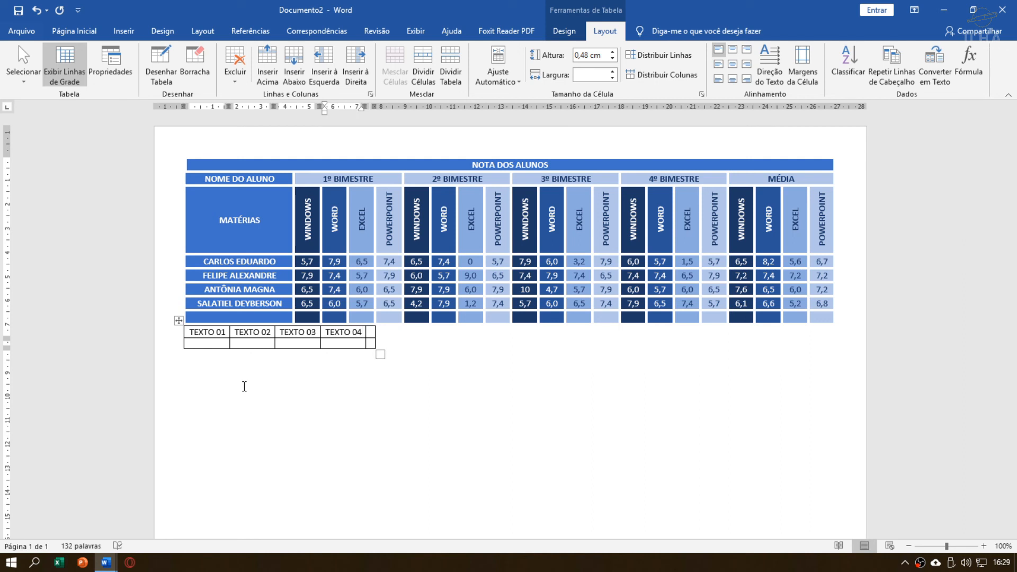
key("Tab")
type("NADA")
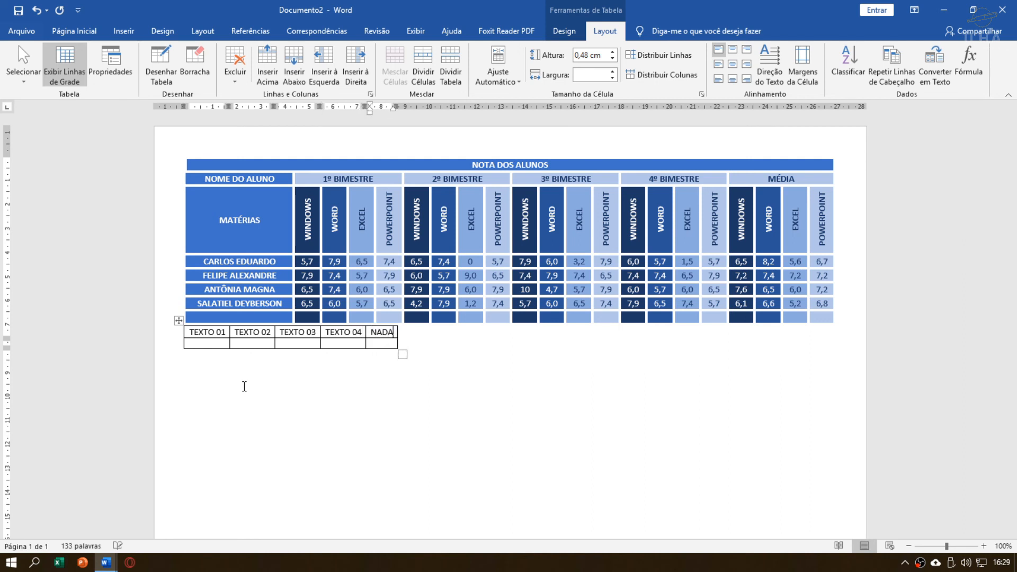
Step: Fill the small table's second row with random letters, from LAJSLDJALSJ DLA SLDJA in the first cell to JLK JDLKAJSLKDJ ALSDADASDASDADA in the last
type("LAJSLDJALS")
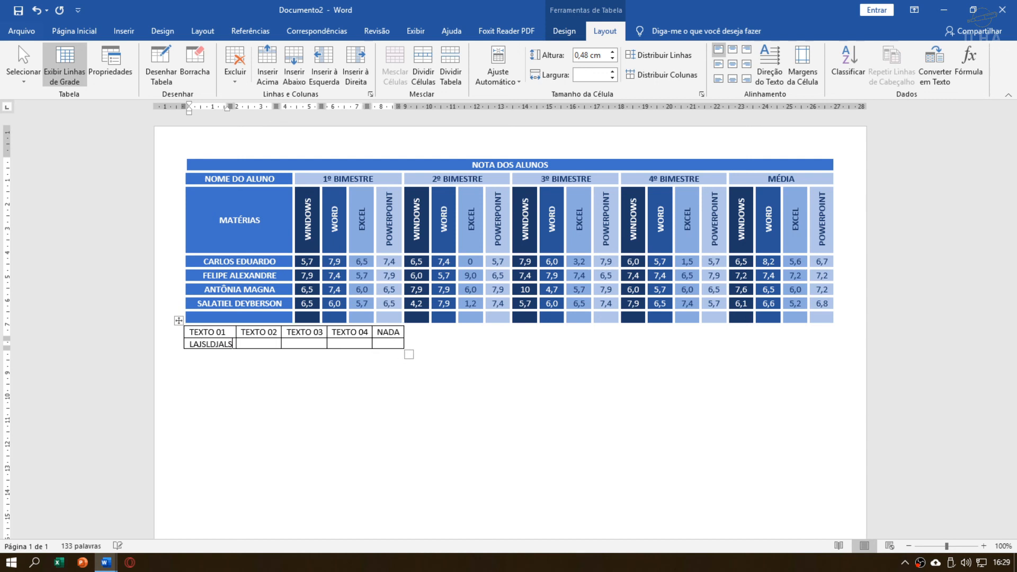
type("J DLA SLDJA")
key("Tab")
type("JASLD JALKSJDLAJ SDLA")
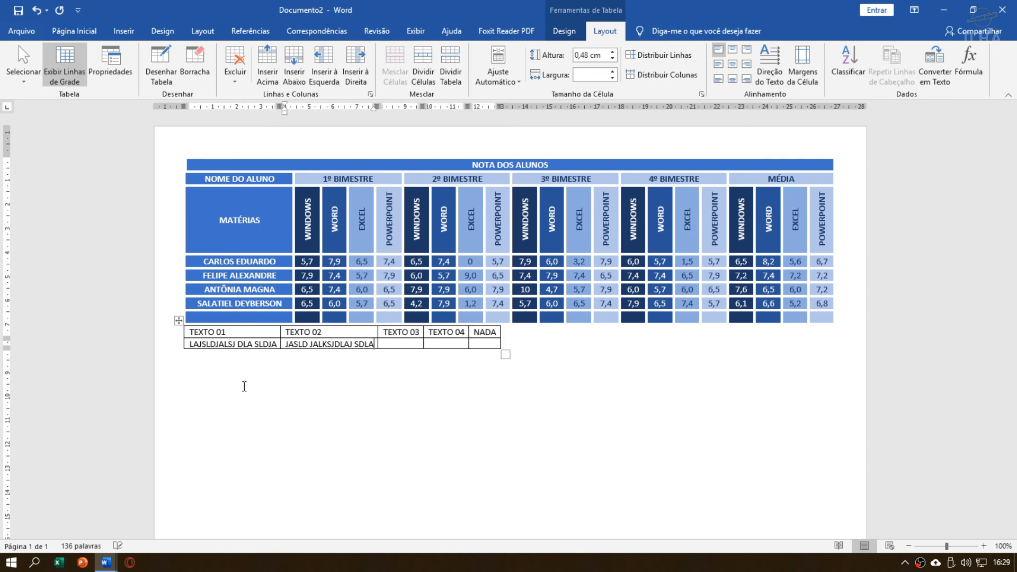
key("Tab")
type("ALKSJD LKAJSDLKAJ SLD")
key("Tab")
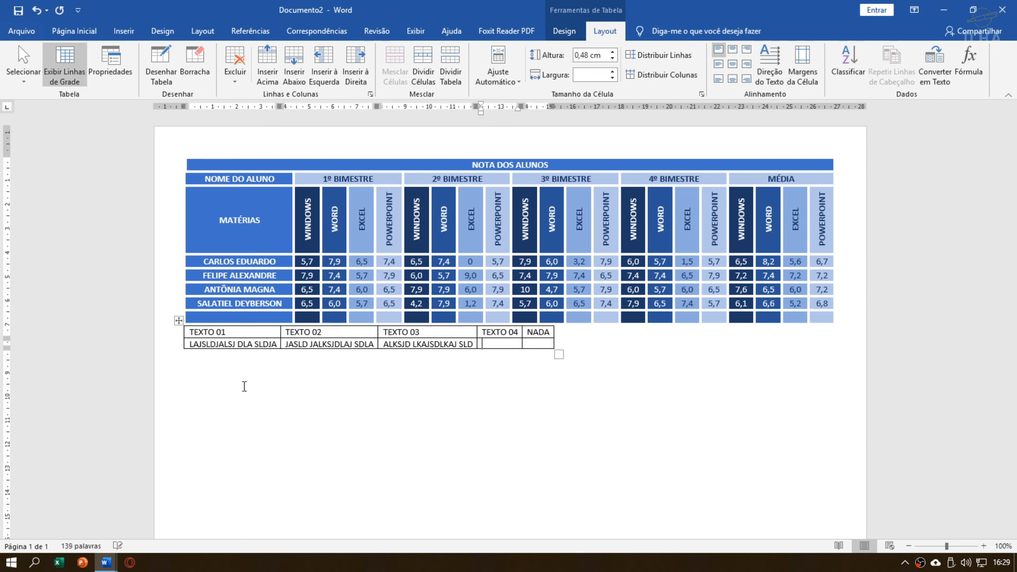
type("ALKSDJ KLASJD AK")
key("Tab")
type("JLK JDLKAJSLKDJ ALSDA")
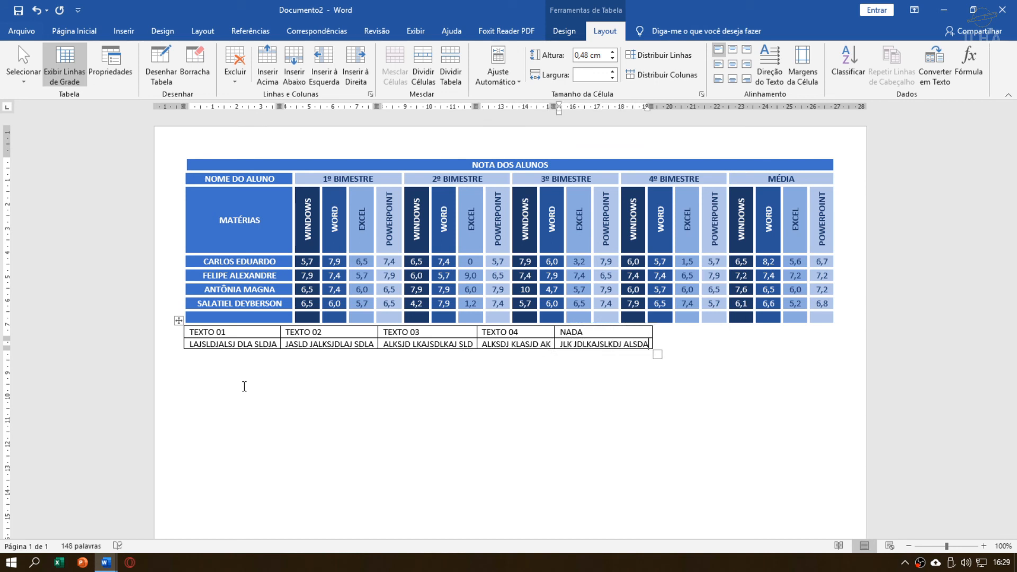
type("DASDASDADA")
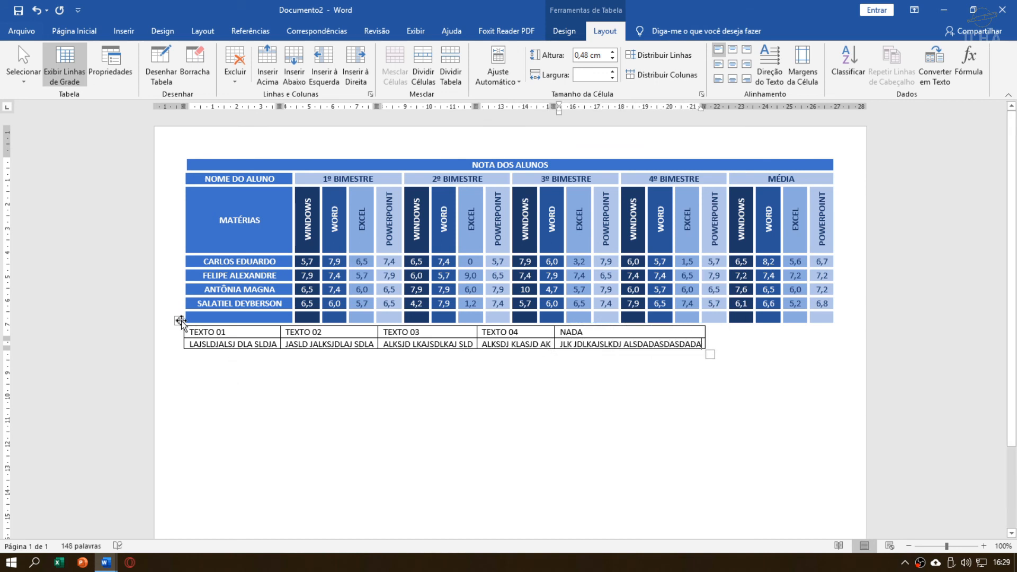
Step: Distribute the rows and columns of the whole small table evenly
left_click(178, 320)
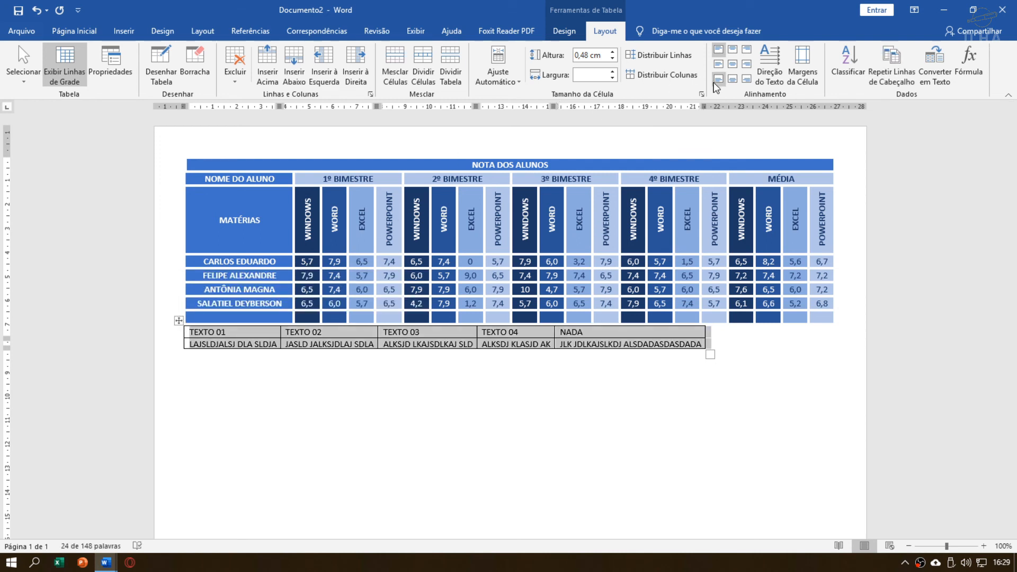
left_click(663, 61)
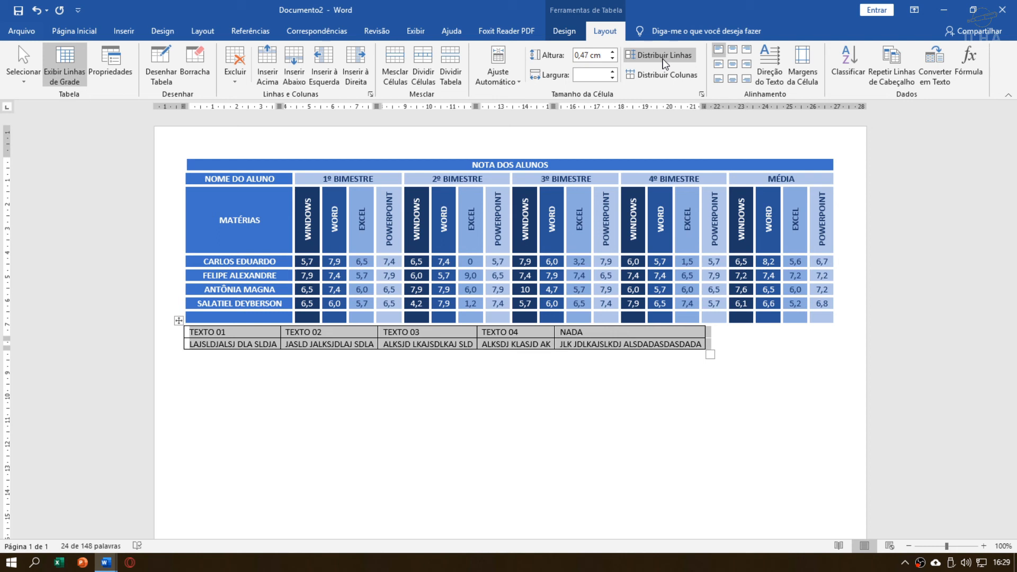
left_click(665, 79)
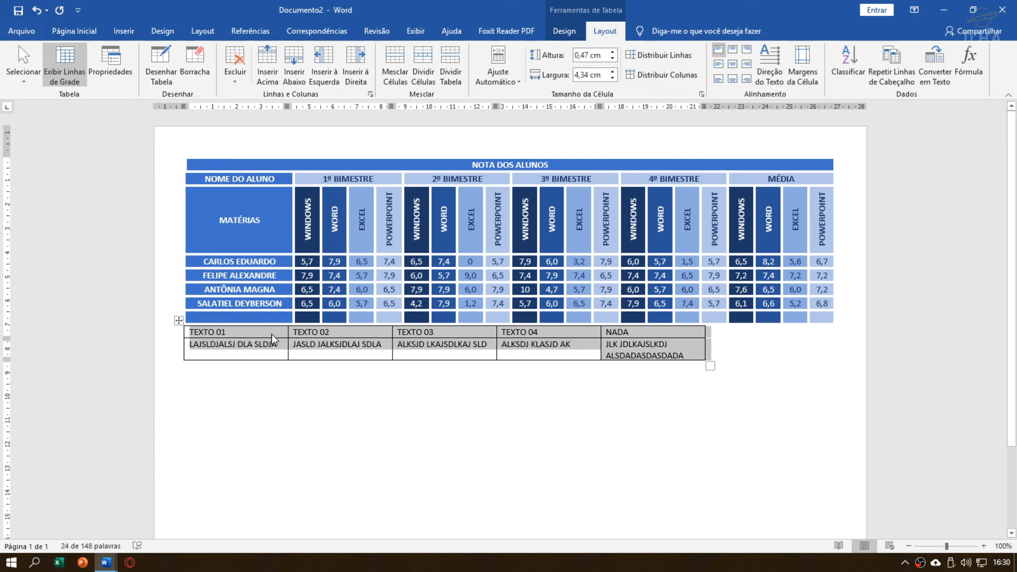
Step: Clear the small table's contents and delete the table below the grades table
left_click(310, 344)
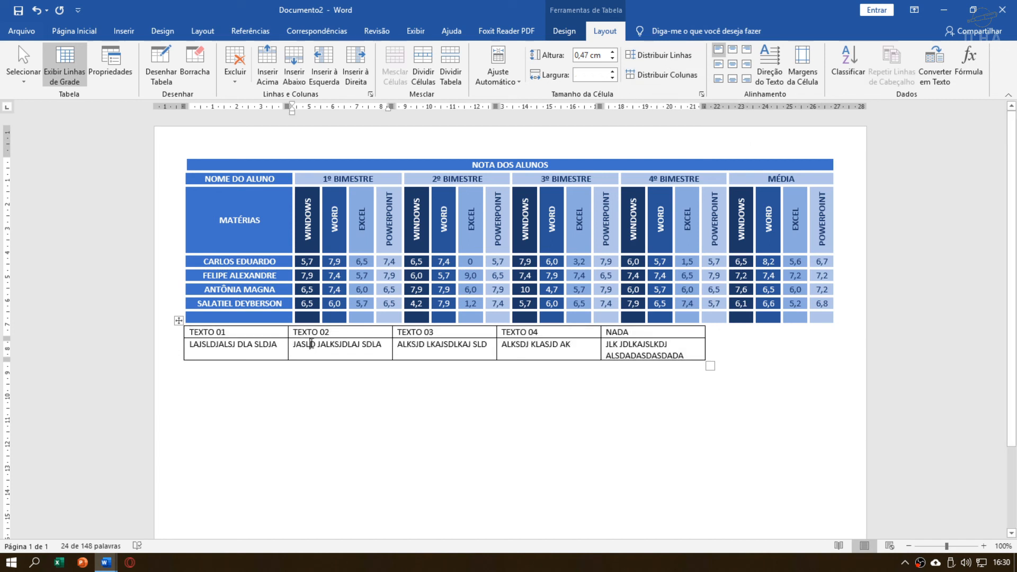
left_click(177, 320)
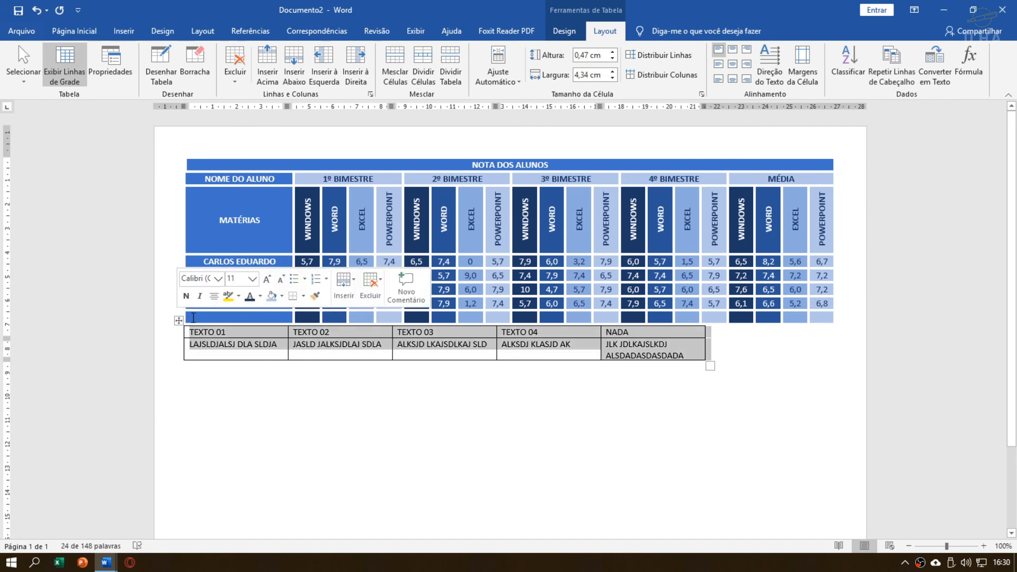
key("Delete")
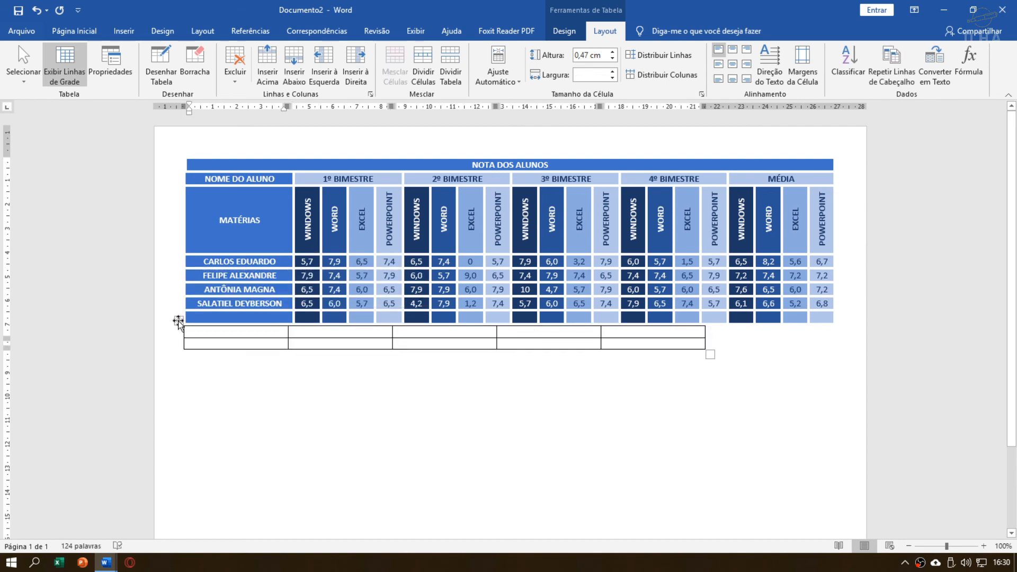
left_click(178, 320)
key("BackSpace")
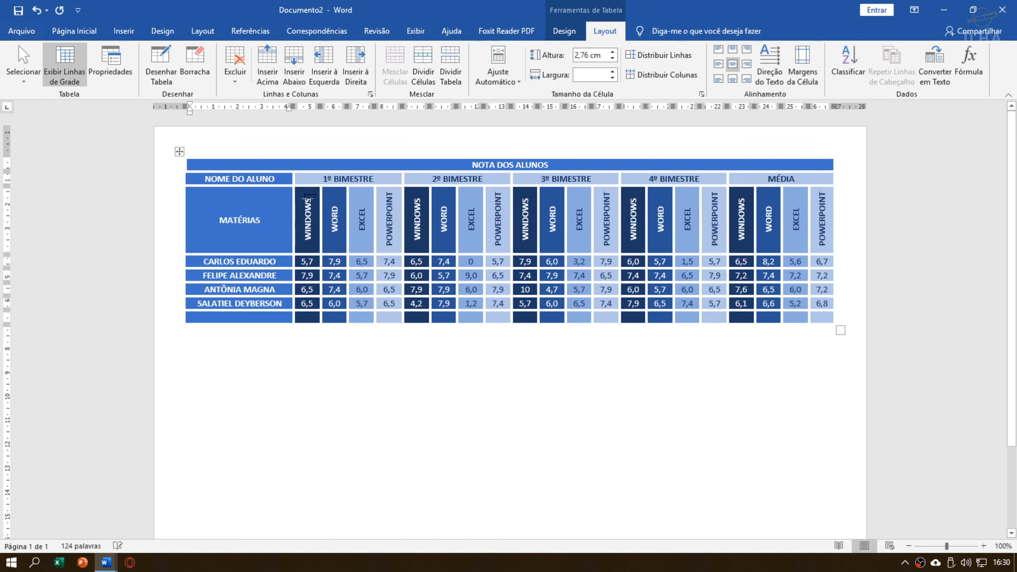
Step: Try the centre-left, centre-right, top-left and top-right alignments on the MATÉRIAS cell, and return it to fully centred
left_click(308, 195)
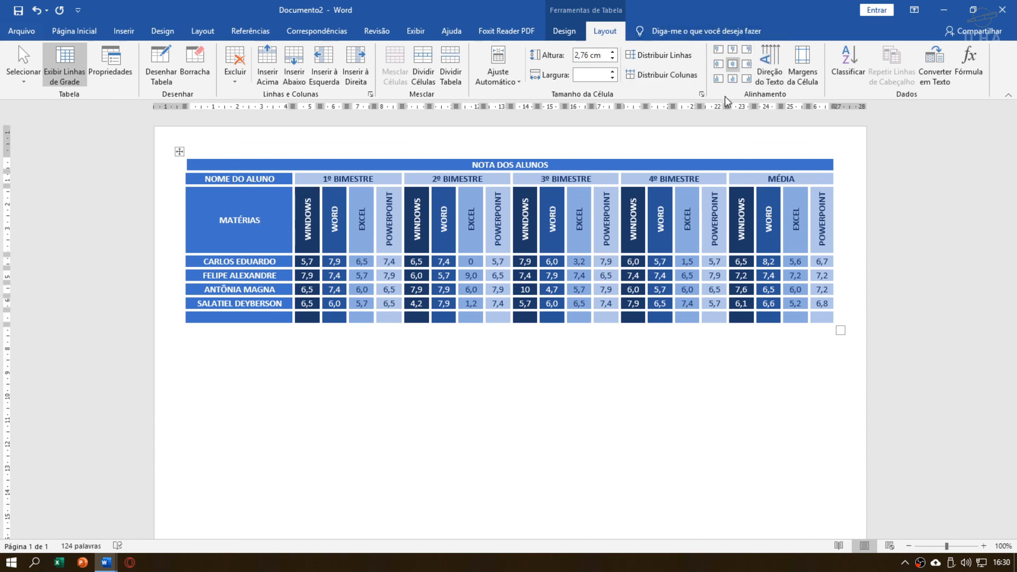
left_click(217, 219)
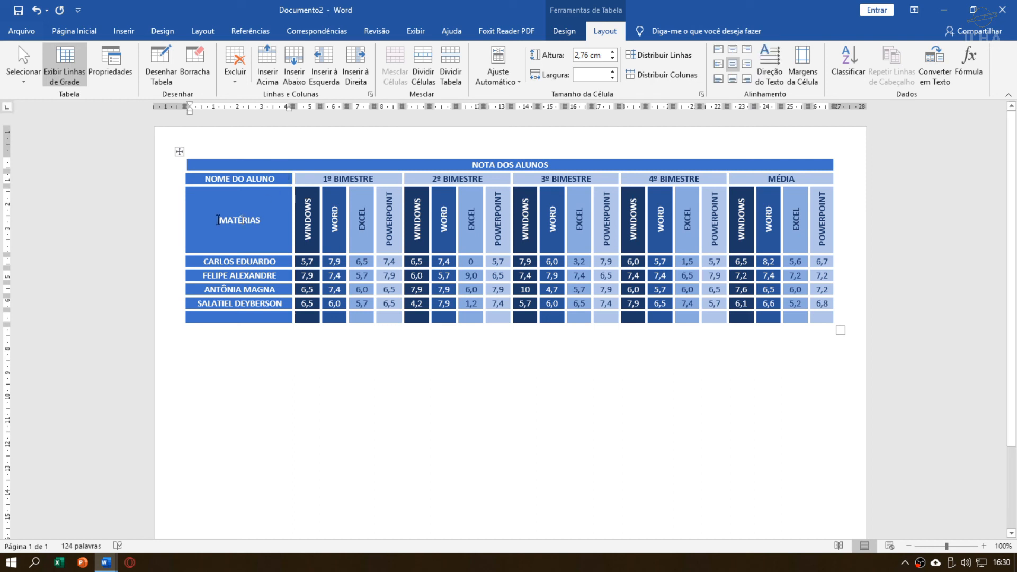
left_click(720, 65)
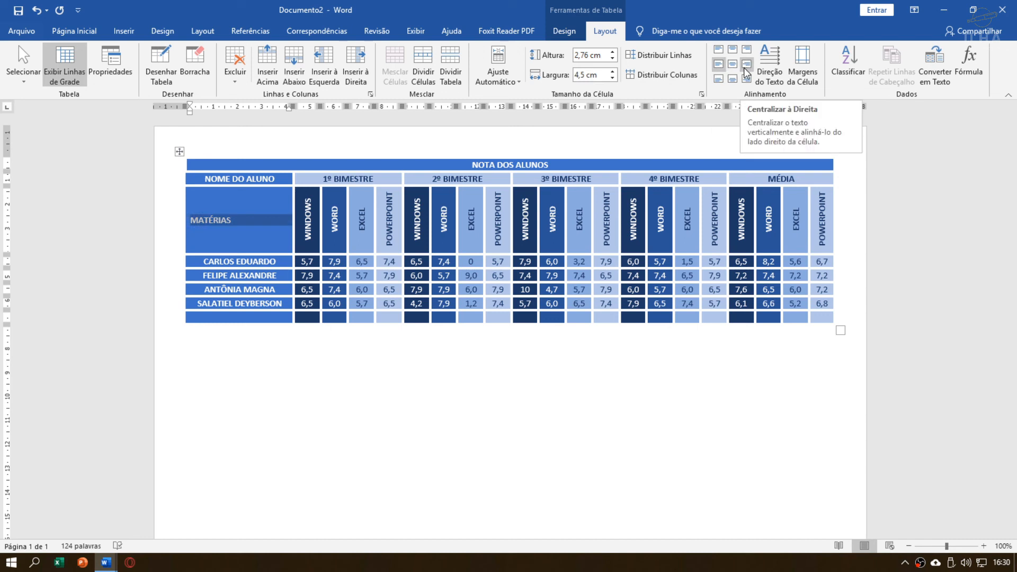
left_click(746, 63)
left_click(733, 64)
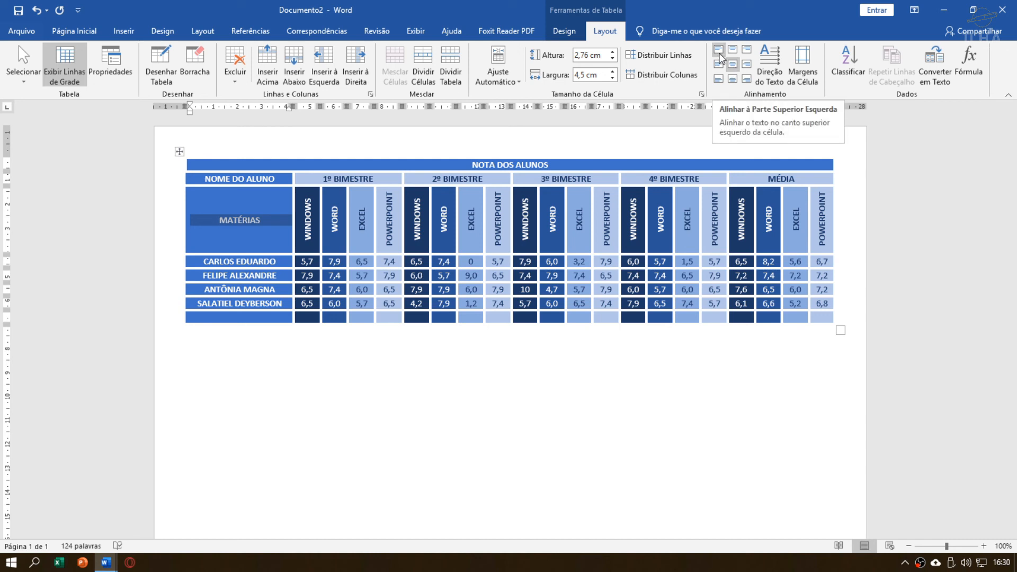
left_click(719, 51)
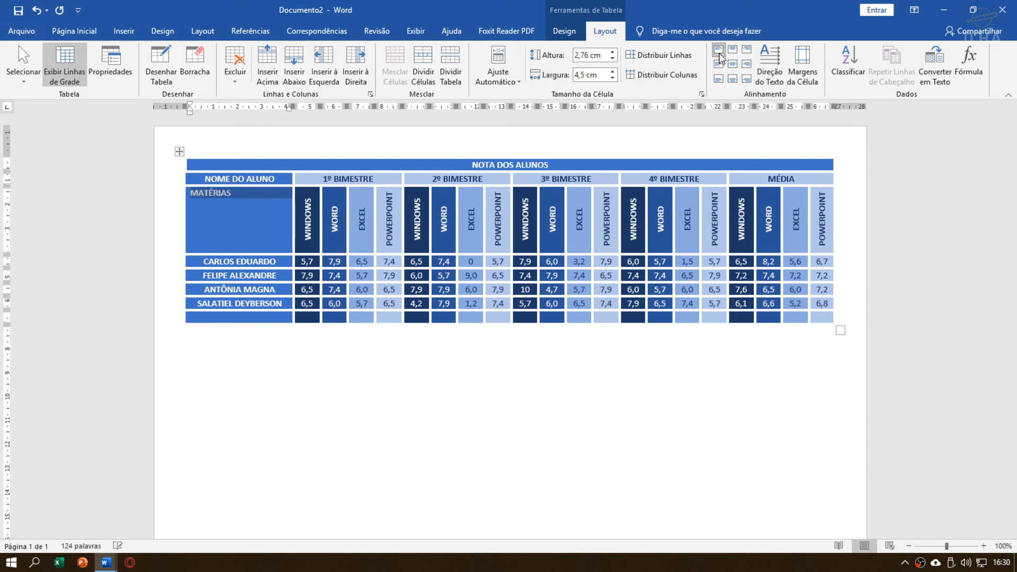
left_click(747, 53)
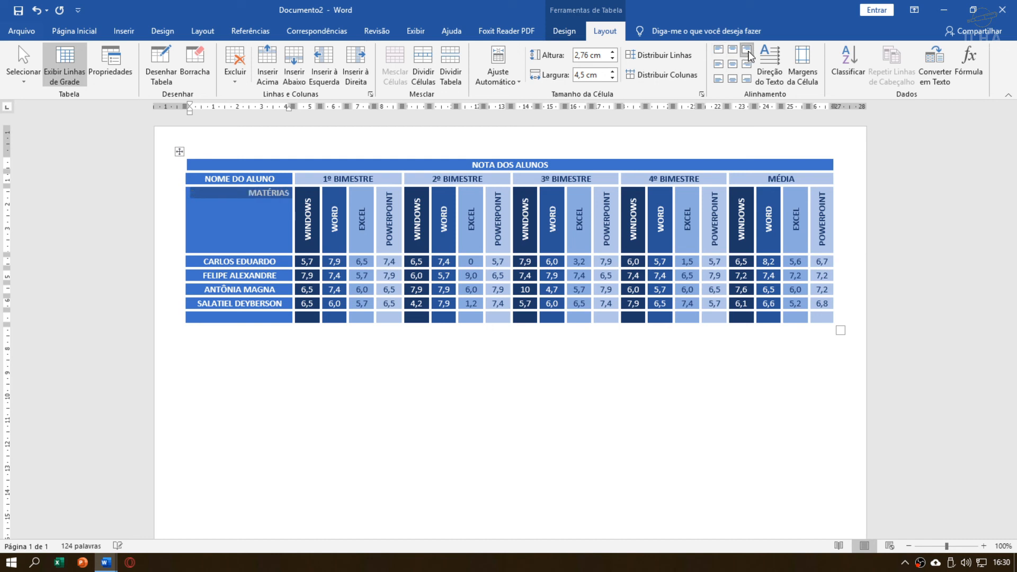
left_click(731, 66)
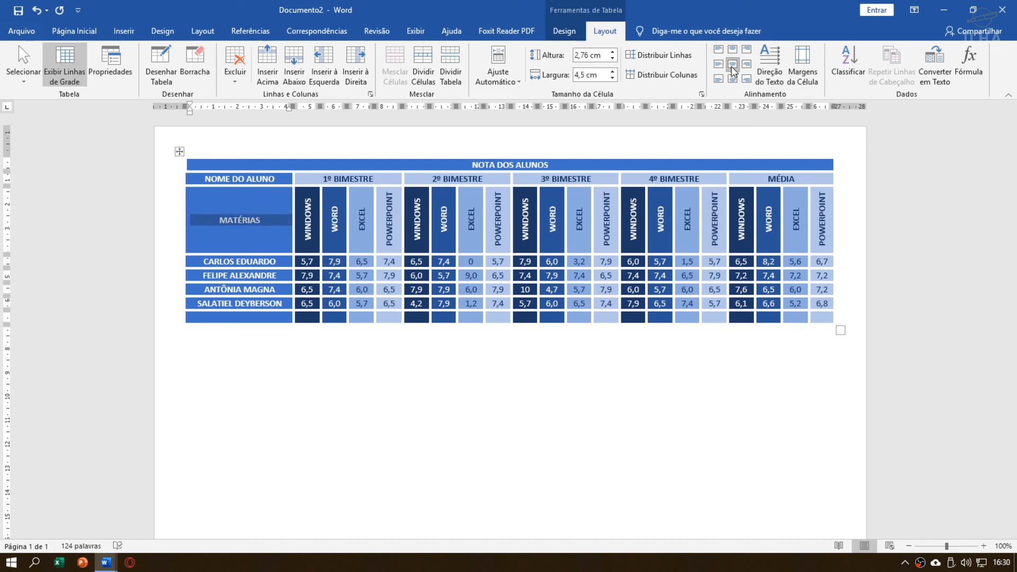
Step: Cycle the MATÉRIAS cell's text direction through its rotations back to horizontal
left_click(771, 75)
left_click(771, 76)
left_click(771, 76)
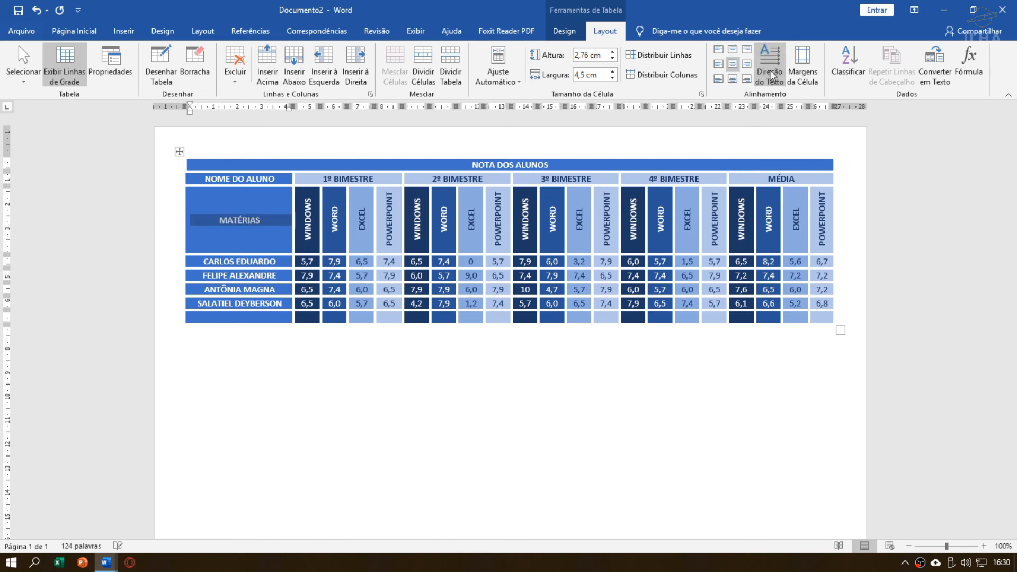
left_click(813, 76)
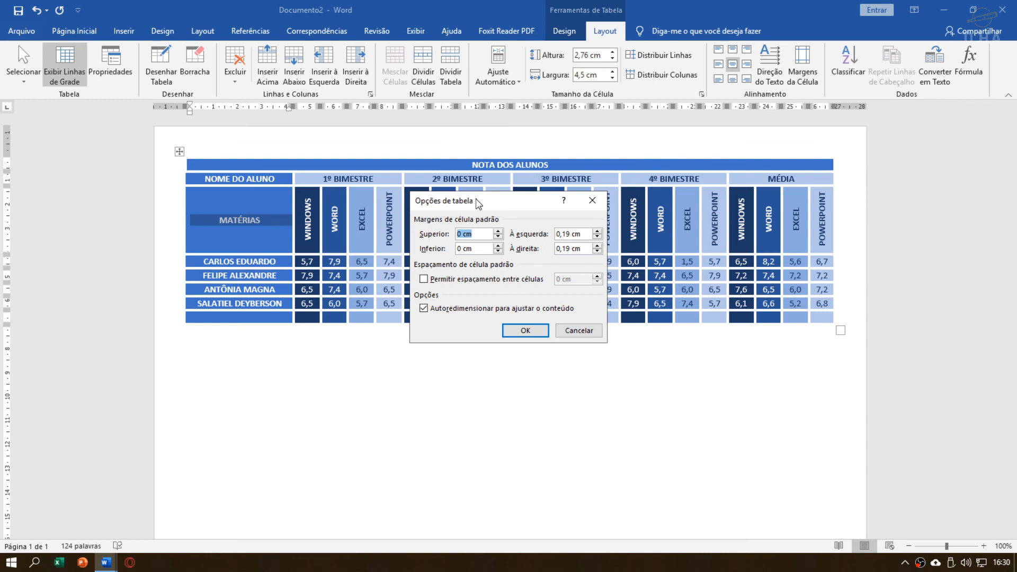
left_click_drag(655, 346, 695, 335)
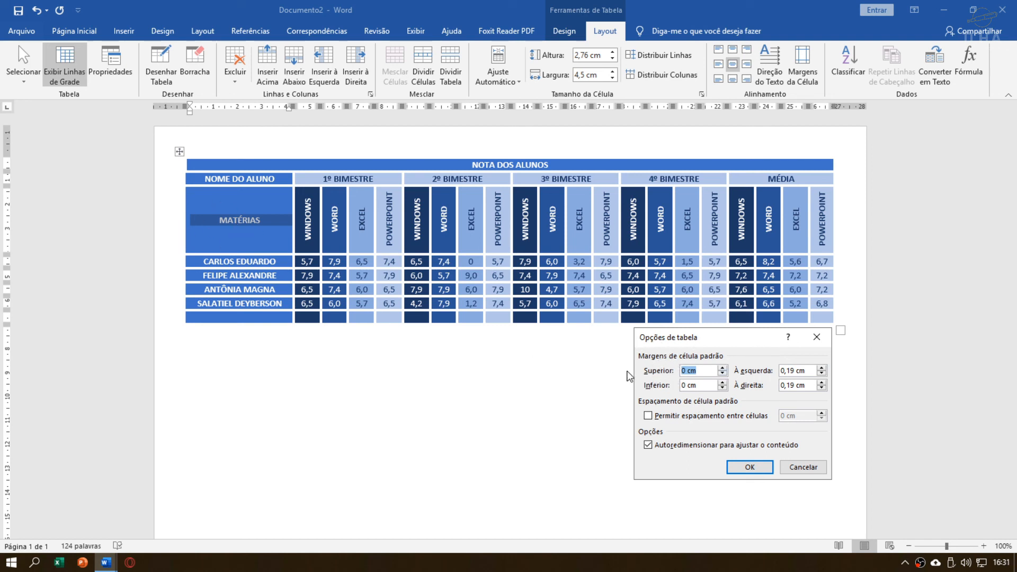
left_click(815, 339)
left_click(206, 219)
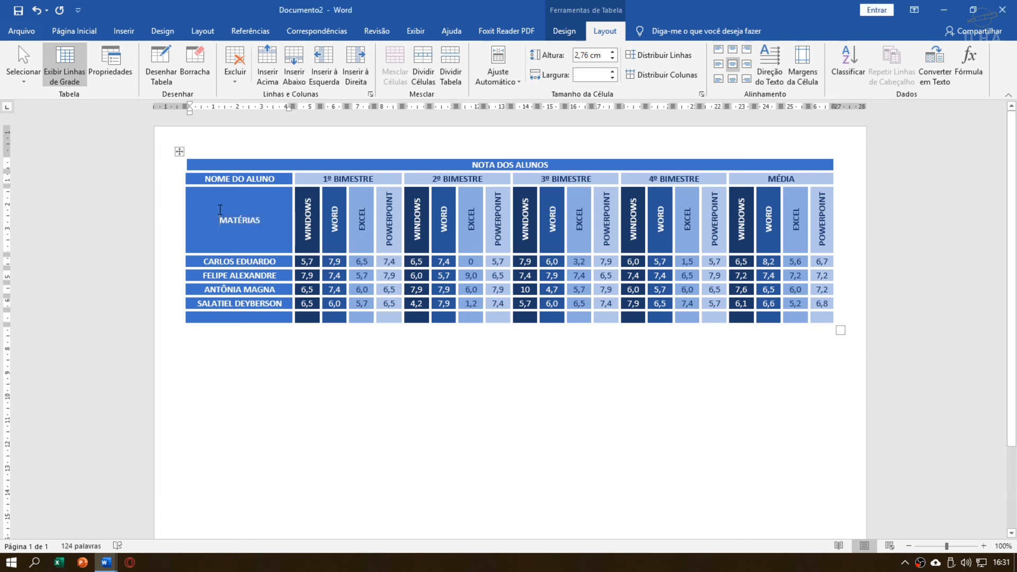
Step: Try increasing the grades table's default top cell margin, and undo the change
left_click(219, 176)
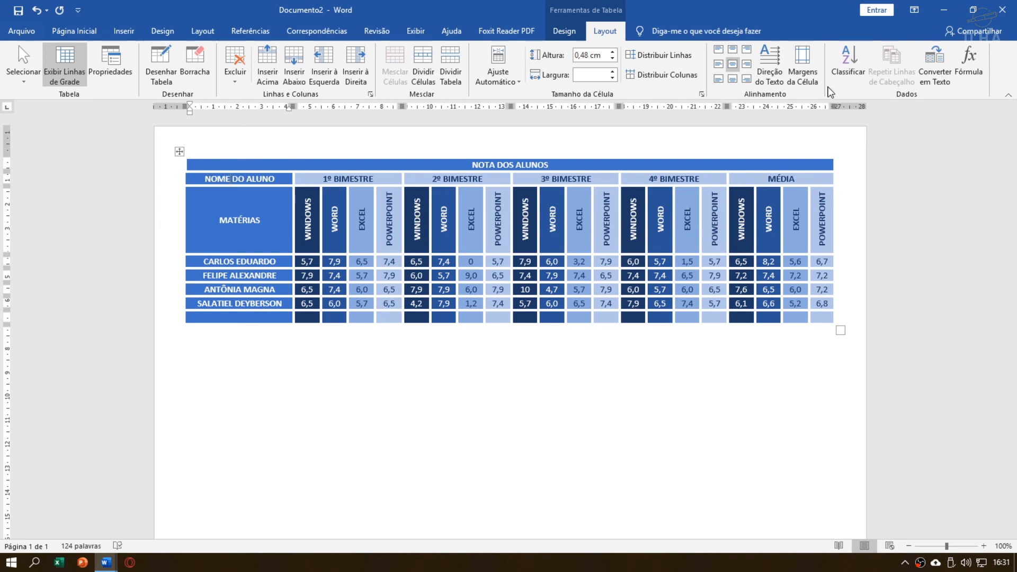
left_click(799, 78)
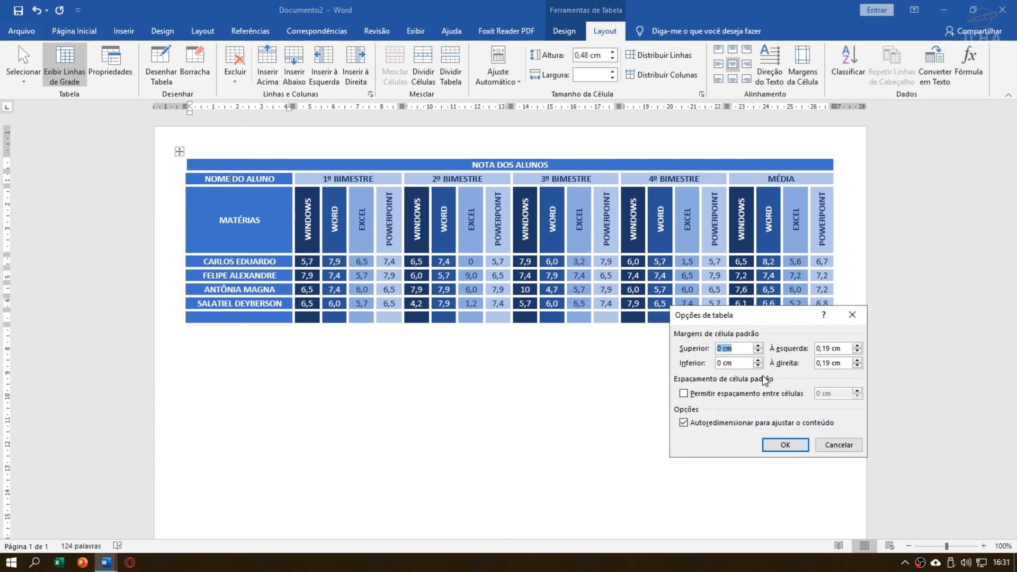
left_click(759, 345)
left_click(759, 346)
left_click(758, 346)
left_click(758, 346)
left_click(758, 346)
left_click(759, 345)
left_click(784, 445)
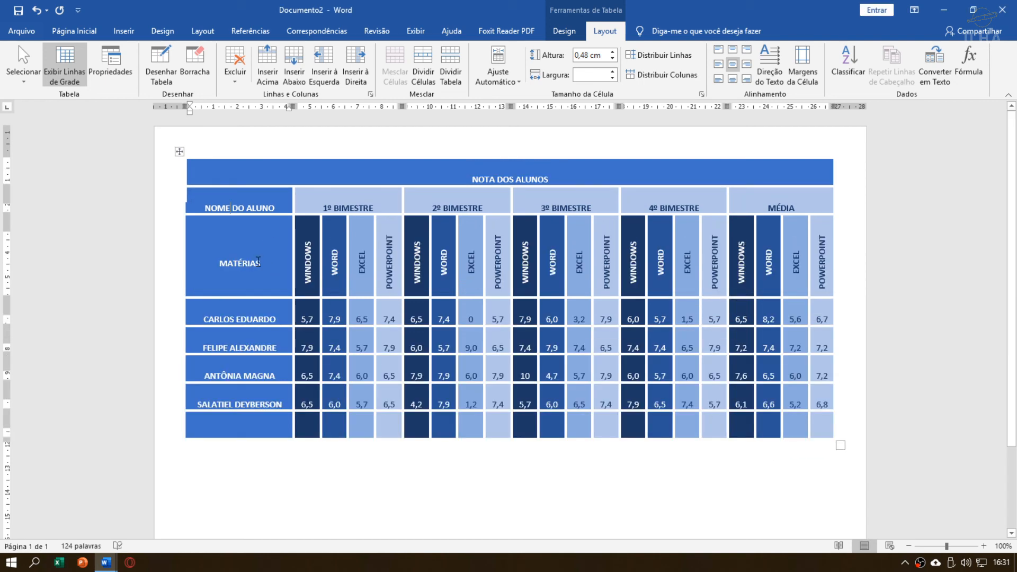
key("ctrl+z")
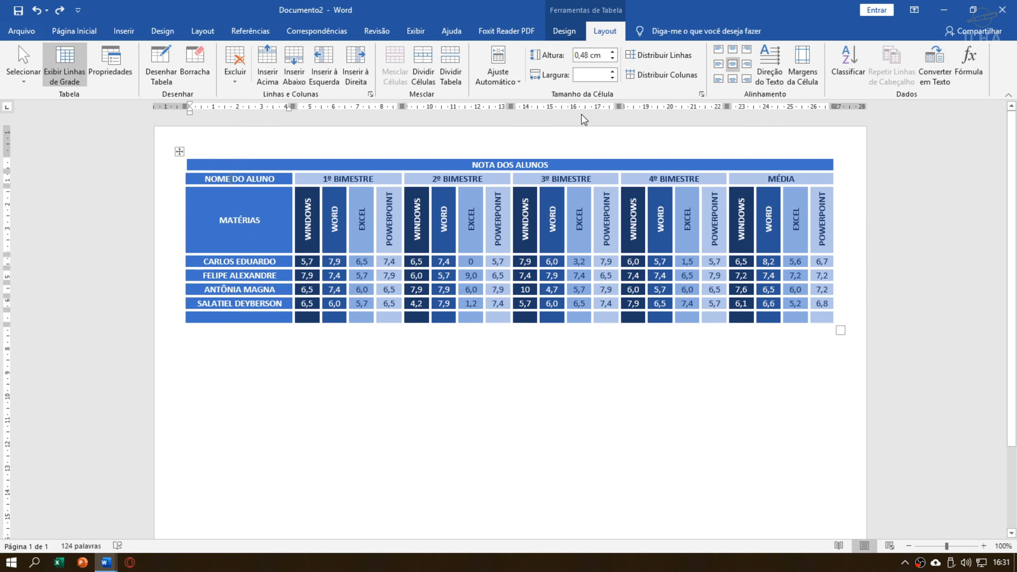
Step: Try a default bottom cell margin of 2,14 cm on the grades table, and undo the change
left_click(816, 64)
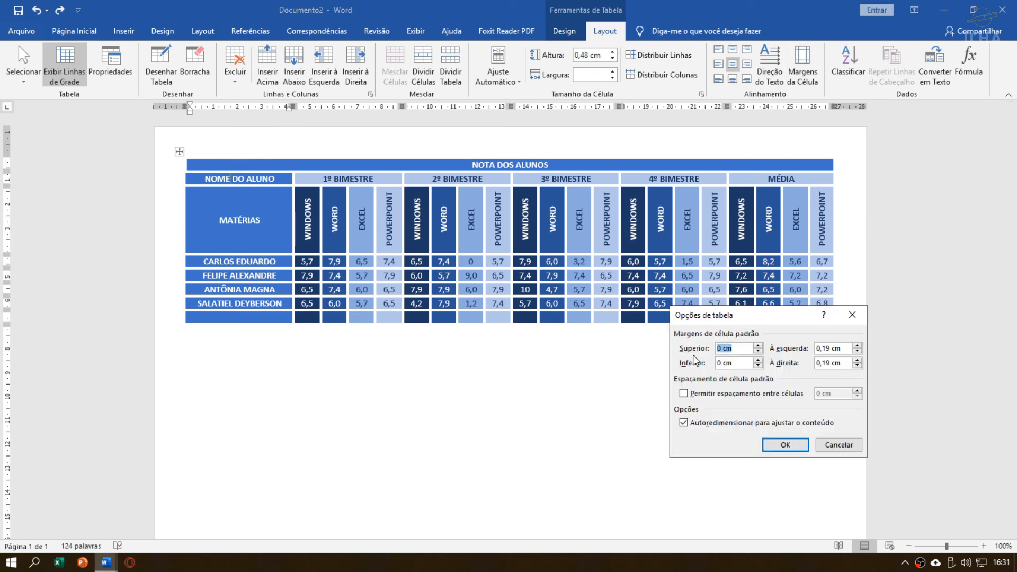
left_click(759, 361)
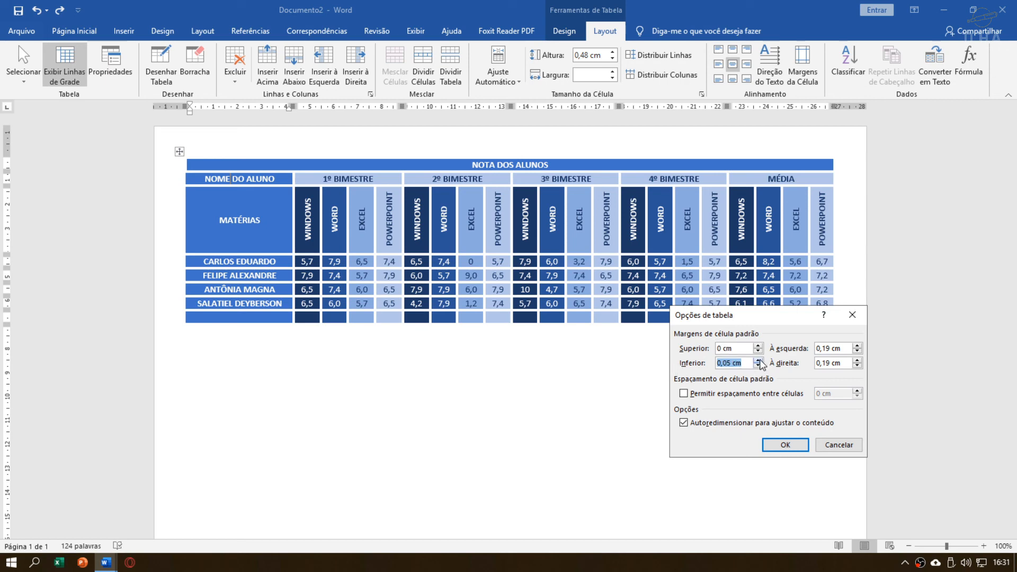
left_click_drag(759, 361, 759, 361)
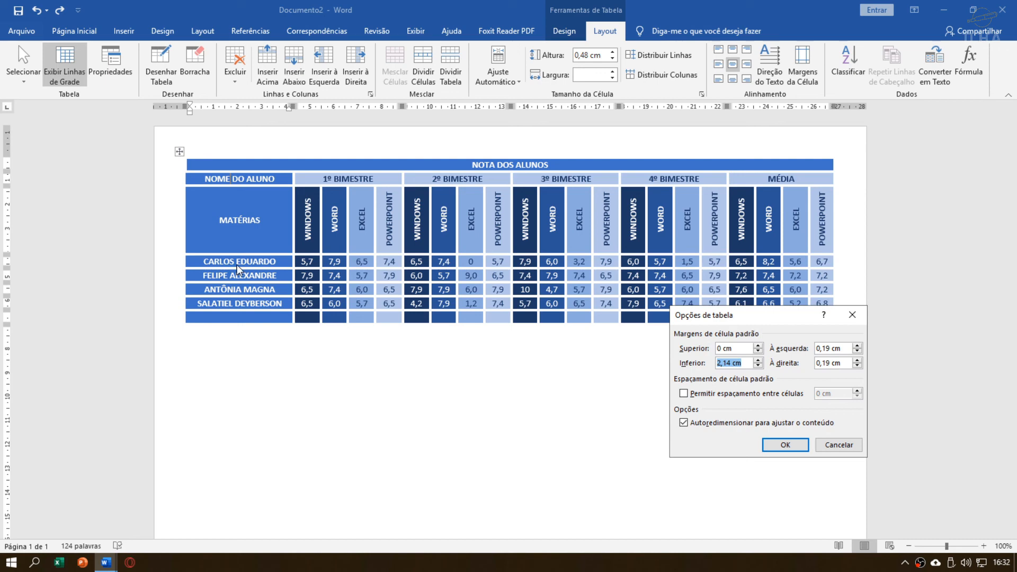
left_click(783, 445)
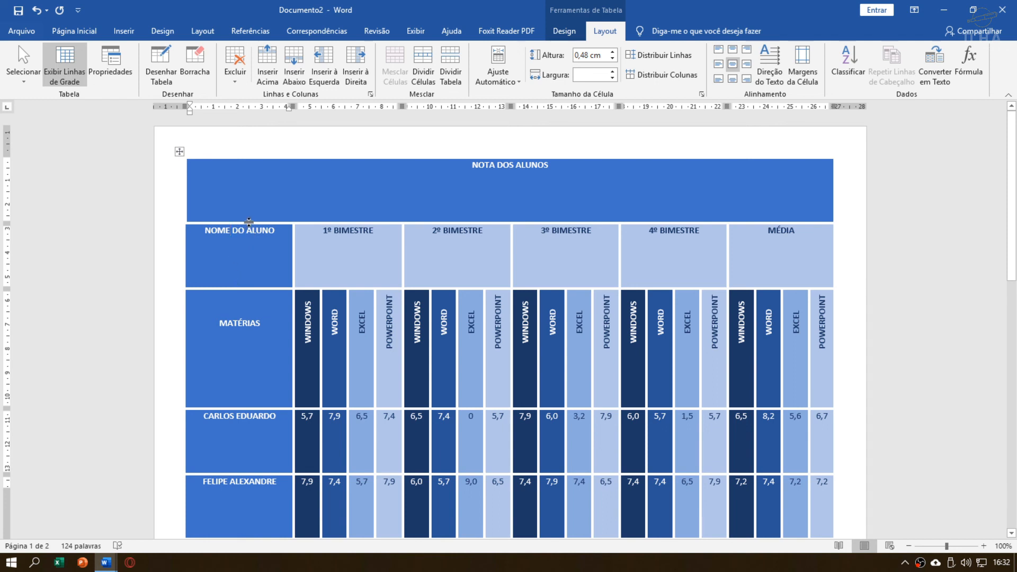
key("ctrl+z")
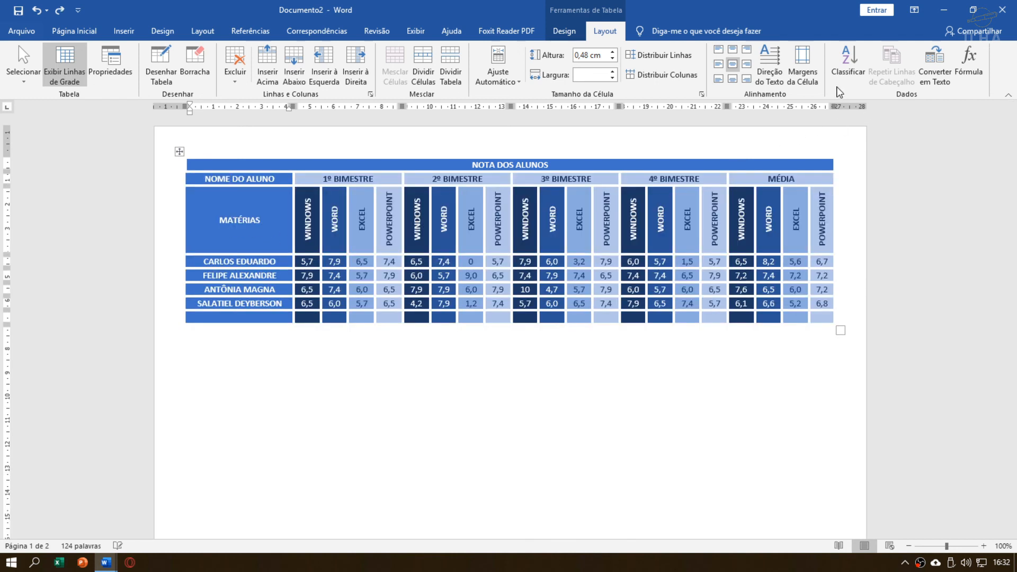
Step: Review which columns the student-name cells and the blank cell below them can be sorted by, without sorting
left_click(305, 206)
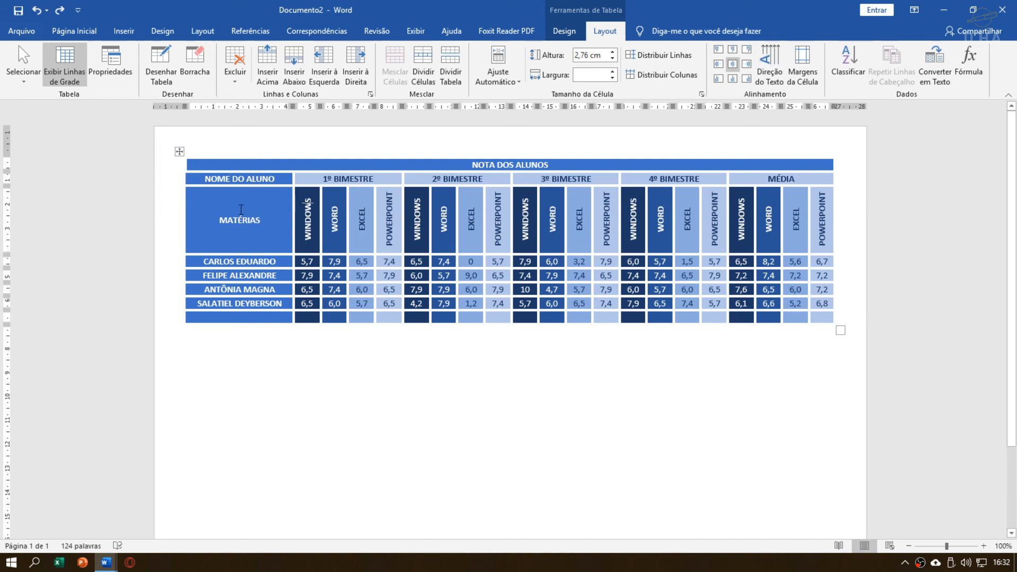
left_click_drag(207, 256, 278, 313)
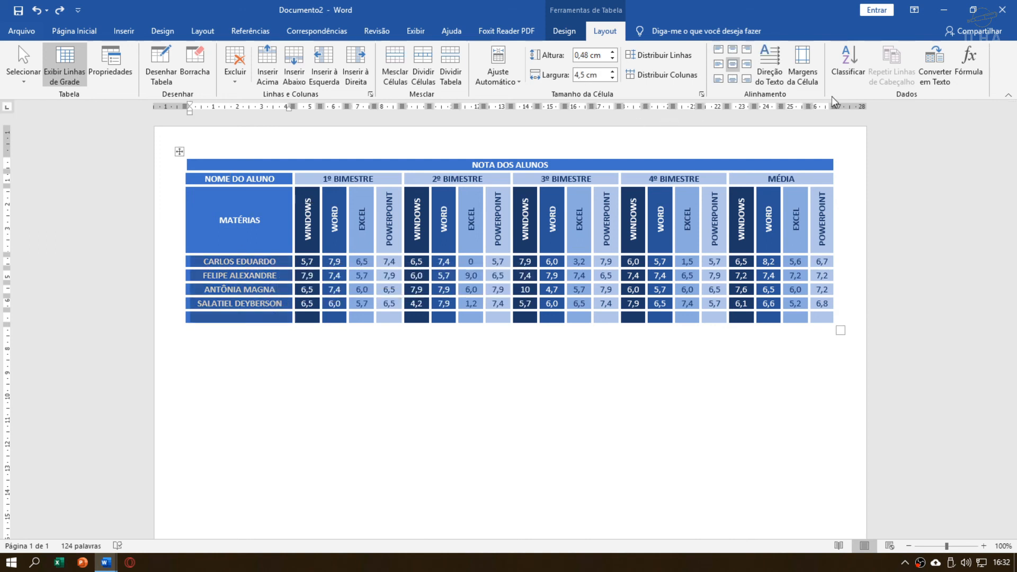
left_click(849, 70)
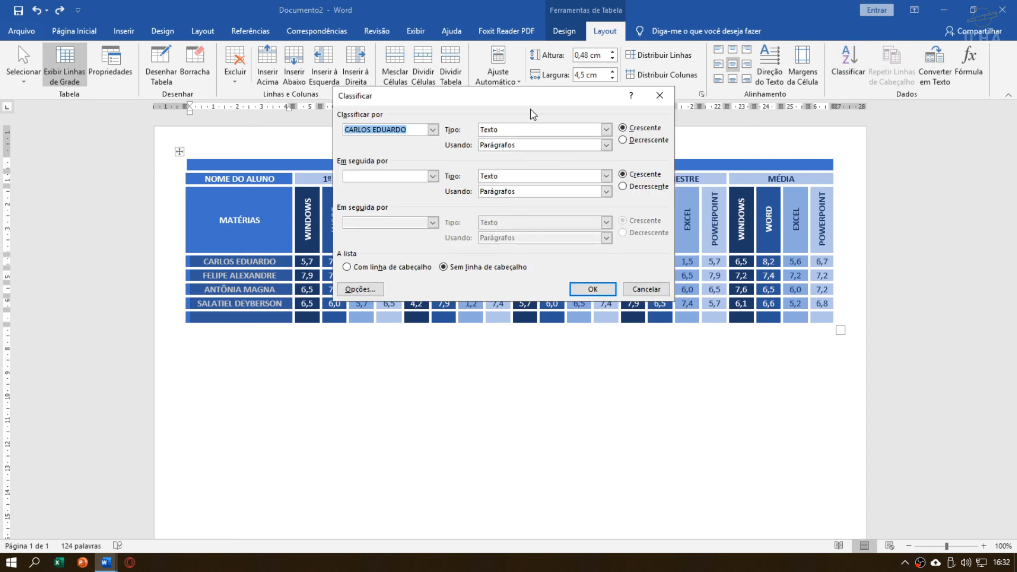
left_click_drag(532, 99, 740, 109)
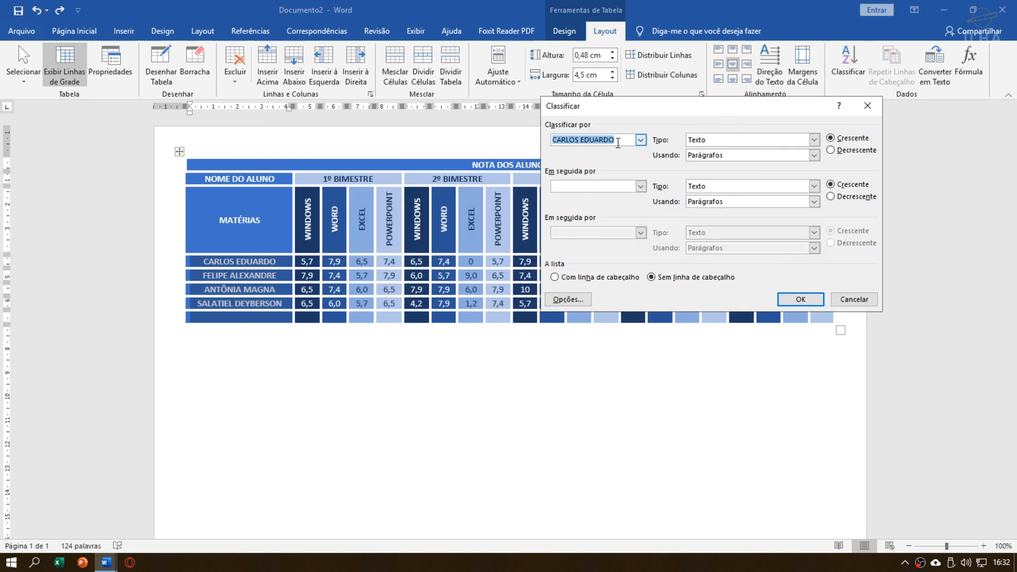
left_click(641, 140)
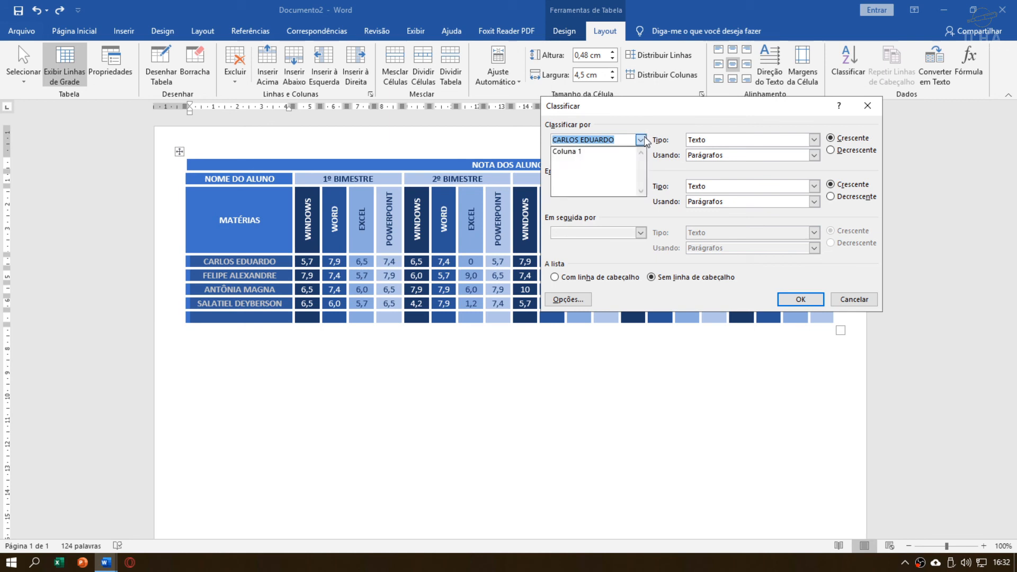
left_click(599, 151)
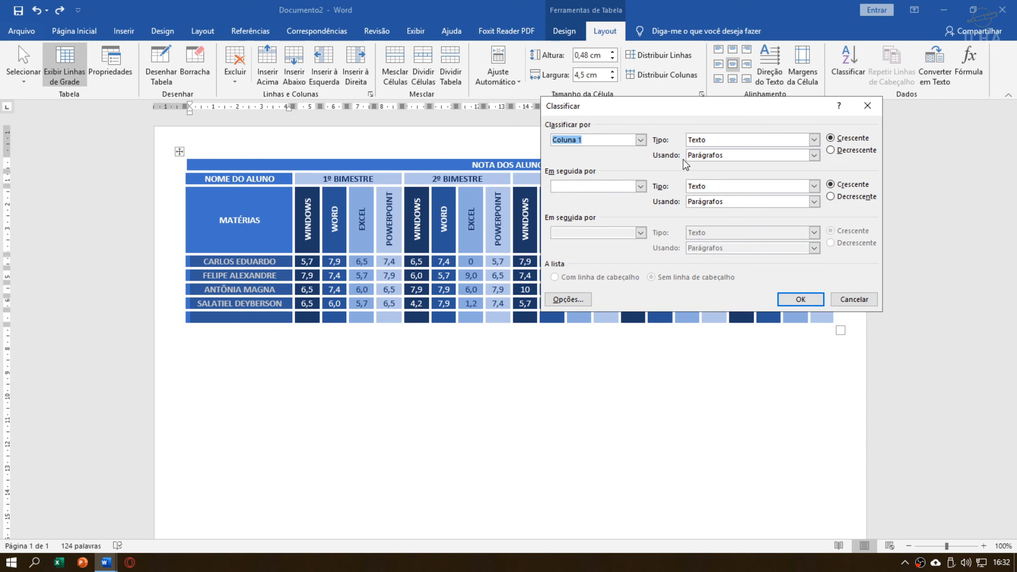
left_click(641, 141)
left_click(643, 148)
left_click(853, 299)
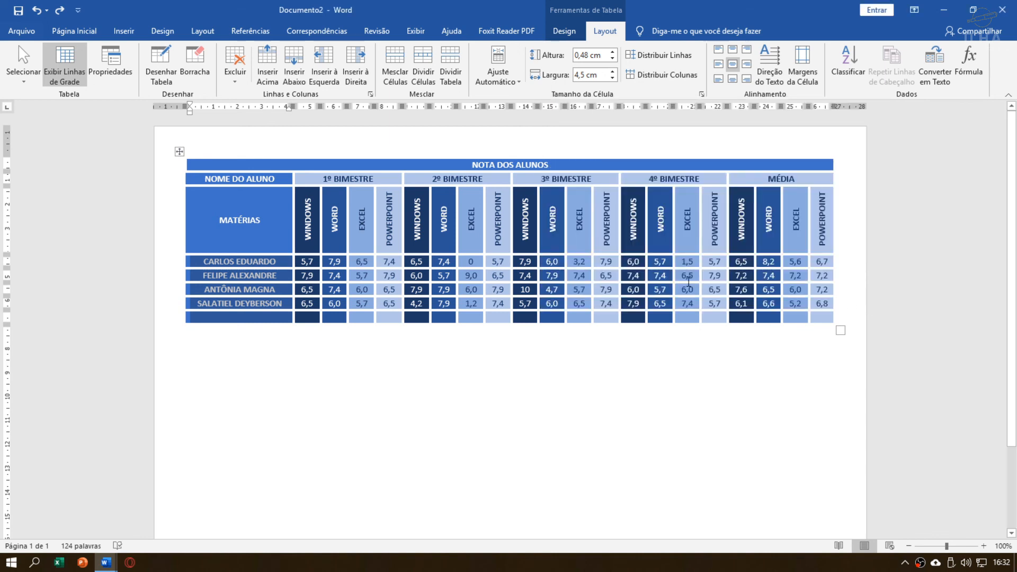
Step: Review the sort type and Usando options for the selected student-name cells, leaving the order as it is
left_click(853, 68)
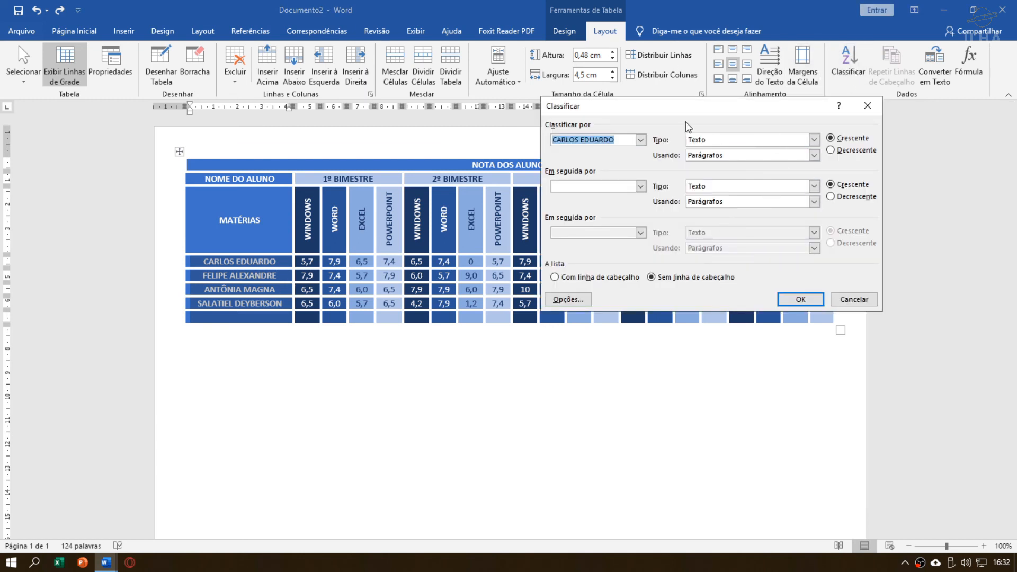
left_click(814, 139)
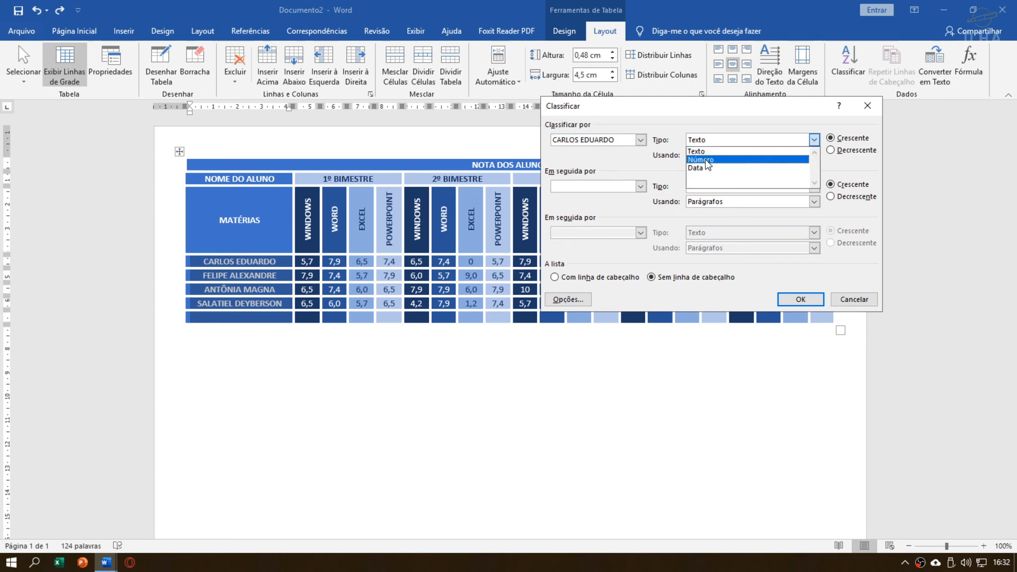
left_click(814, 139)
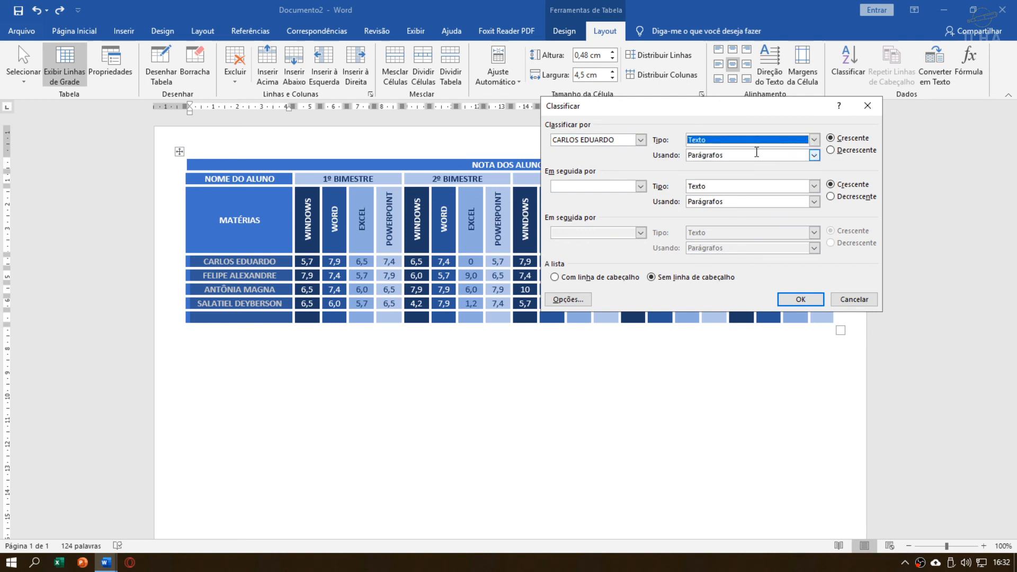
left_click(808, 155)
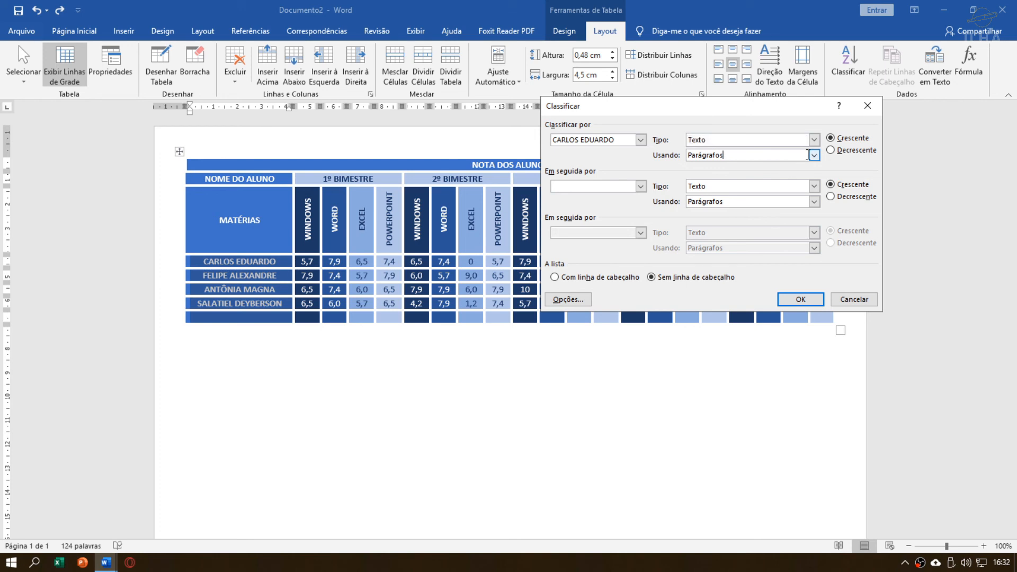
left_click(813, 155)
left_click(814, 158)
left_click(800, 299)
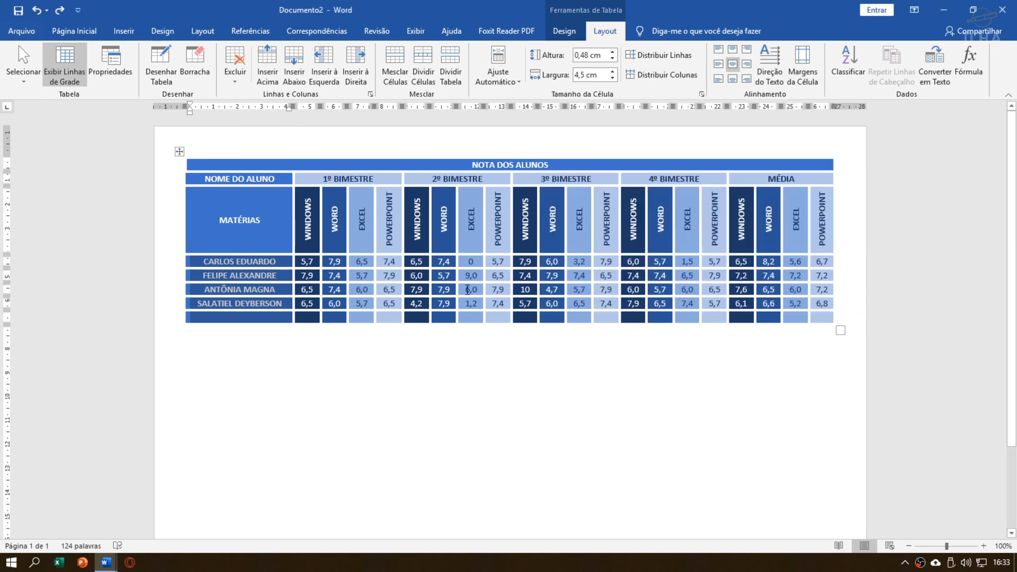
left_click(232, 192)
left_click_drag(207, 180, 262, 316)
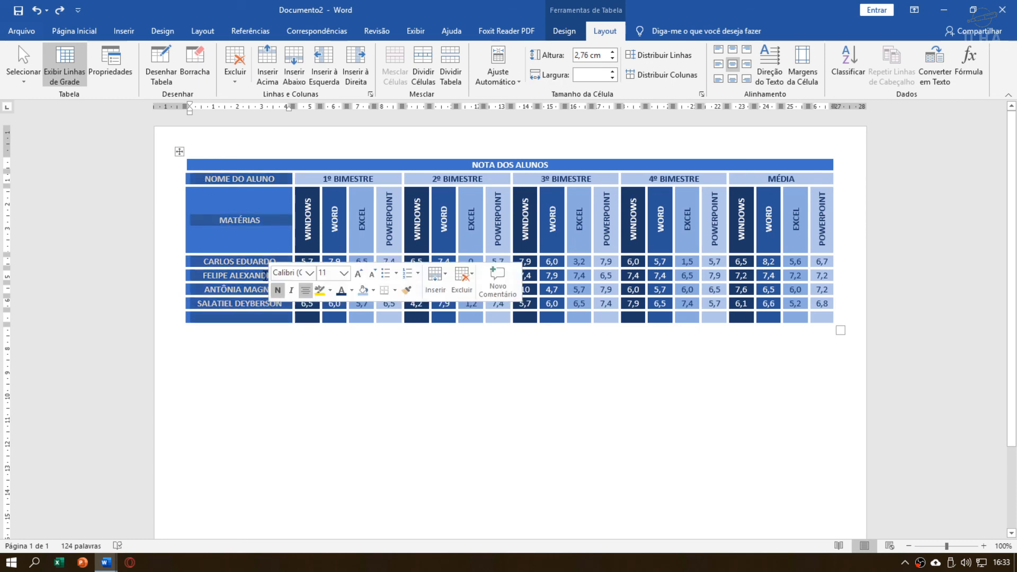
left_click(856, 70)
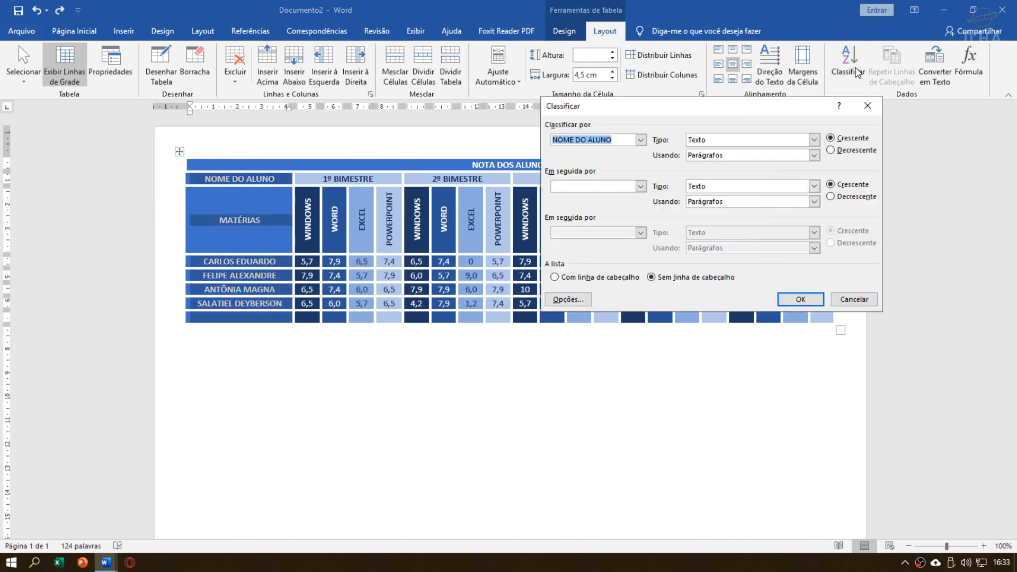
left_click_drag(620, 108, 689, 114)
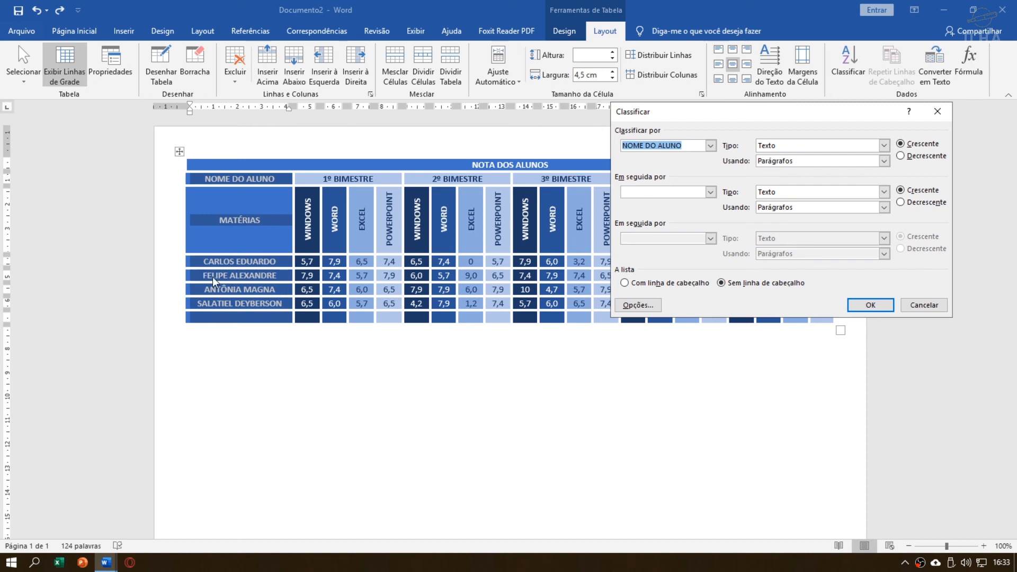
left_click(923, 305)
Step: Sort the first column from MATÉRIAS to the last row as ascending text, treating MATÉRIAS as the header row
left_click(214, 224)
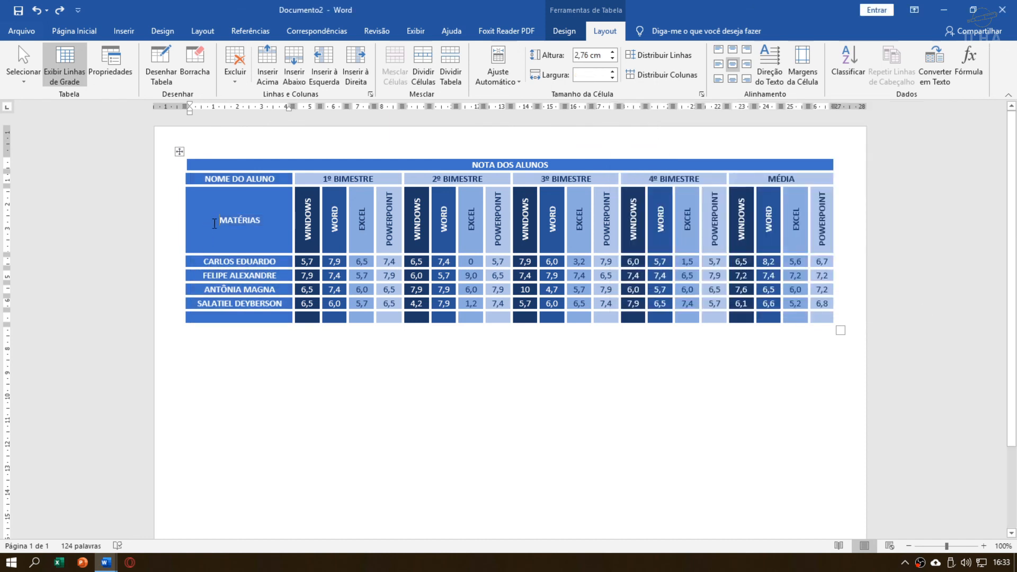
left_click_drag(214, 224, 275, 317)
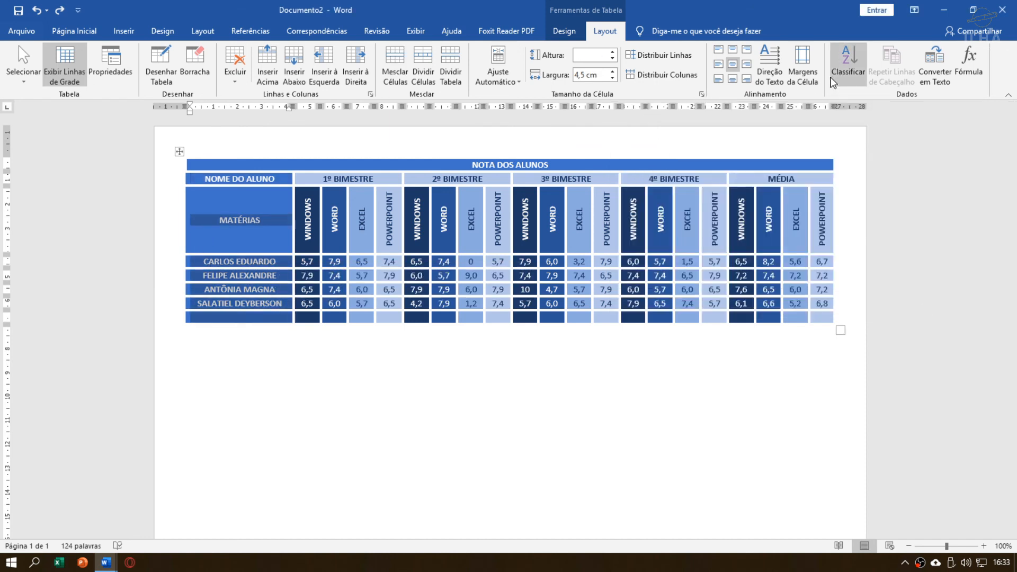
left_click(831, 80)
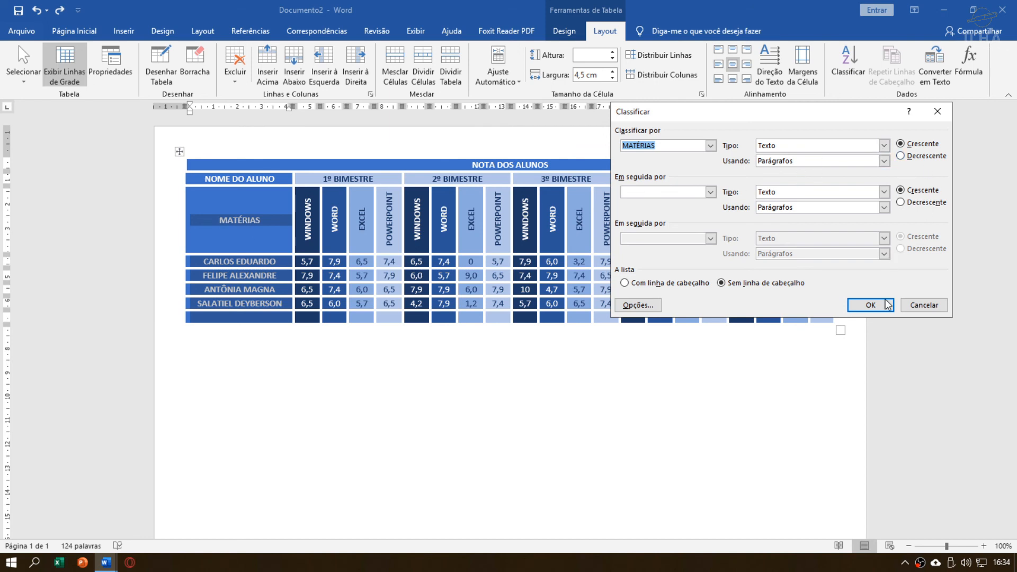
left_click(924, 305)
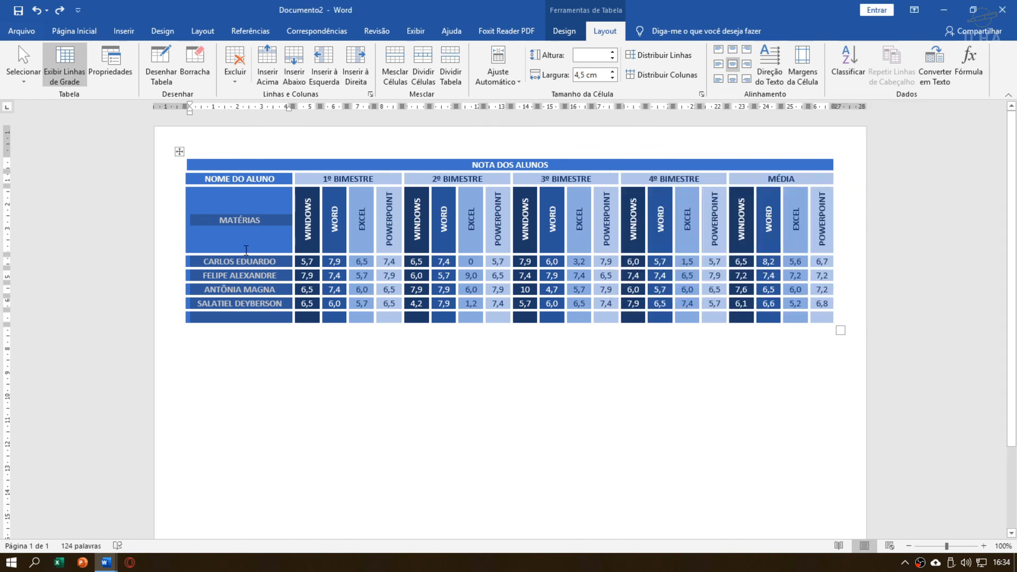
left_click(848, 64)
left_click(624, 283)
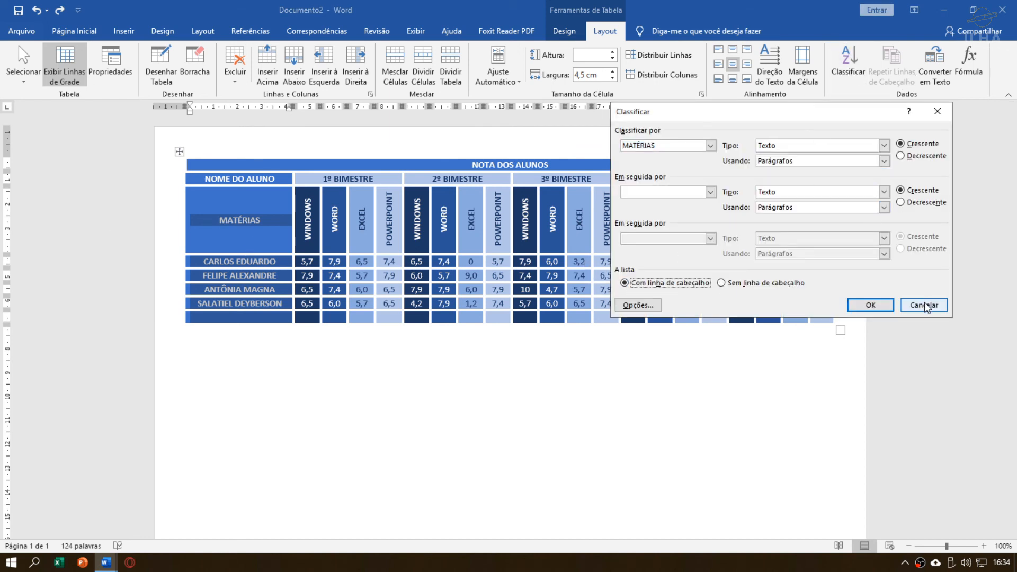
left_click(870, 305)
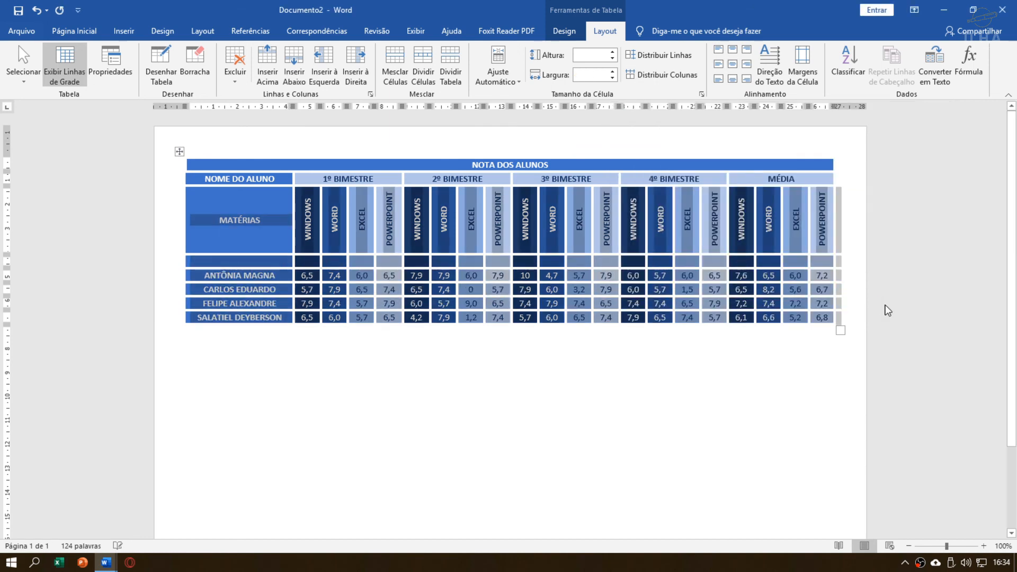
Step: Examine the first two sorted student rows across their grades for the four bimesters
left_click(264, 288)
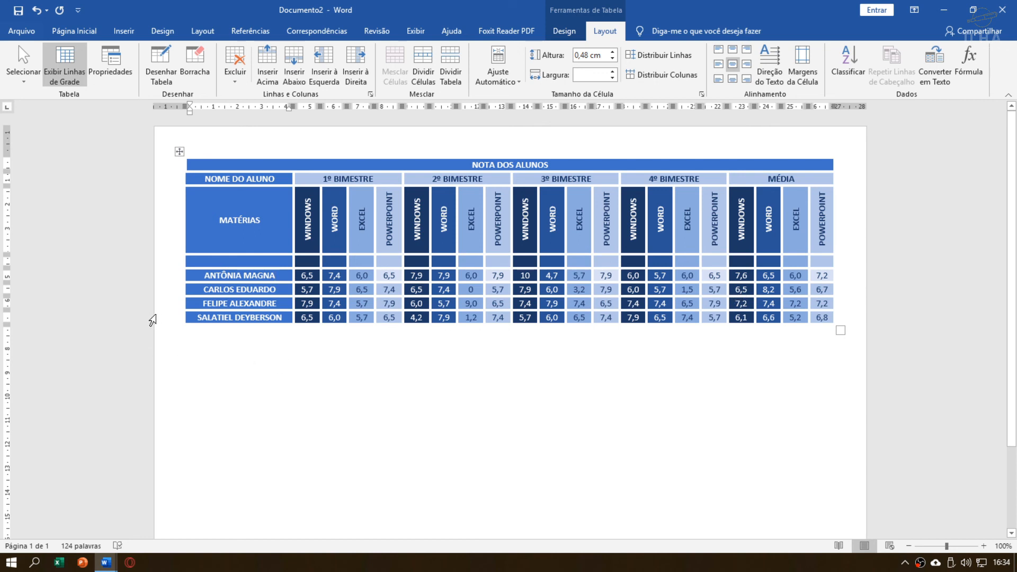
mouse_move(182, 317)
left_click_drag(205, 276, 715, 276)
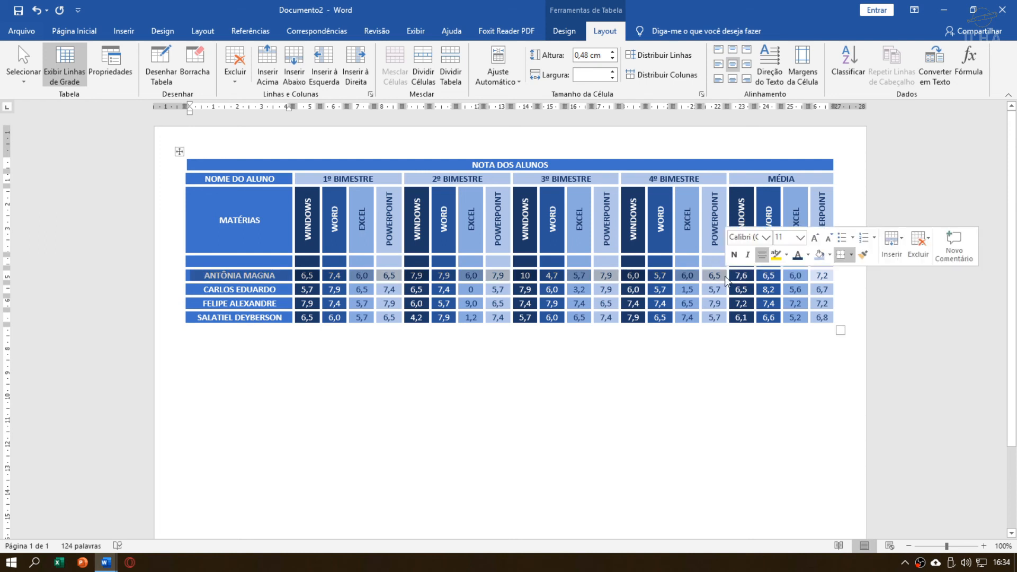
left_click_drag(200, 289, 715, 289)
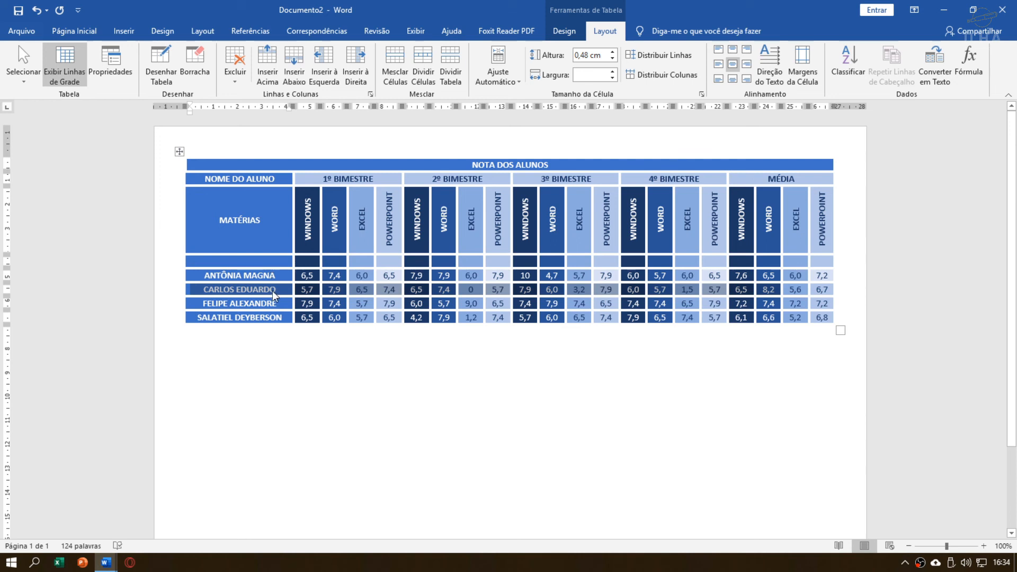
left_click(284, 290)
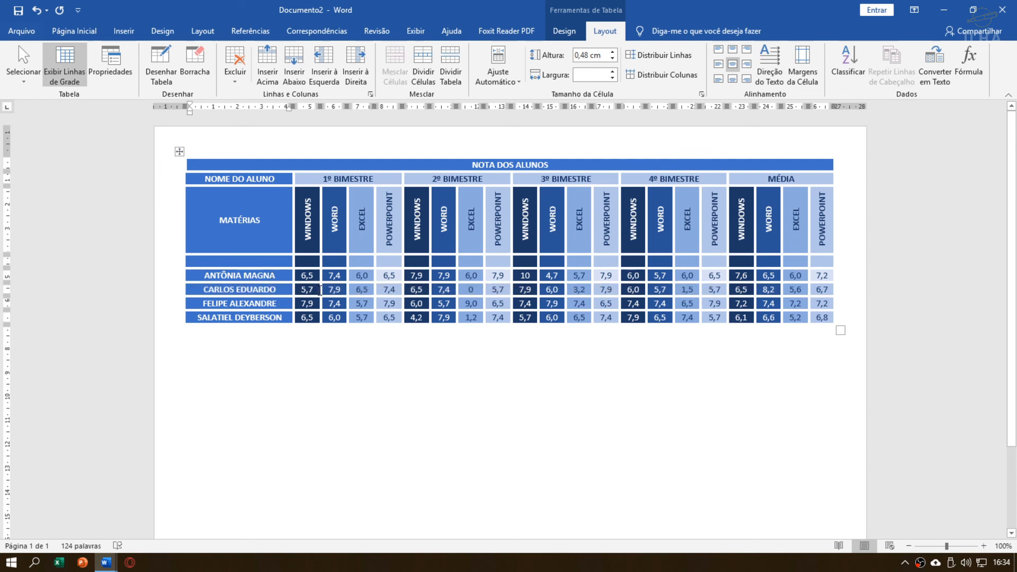